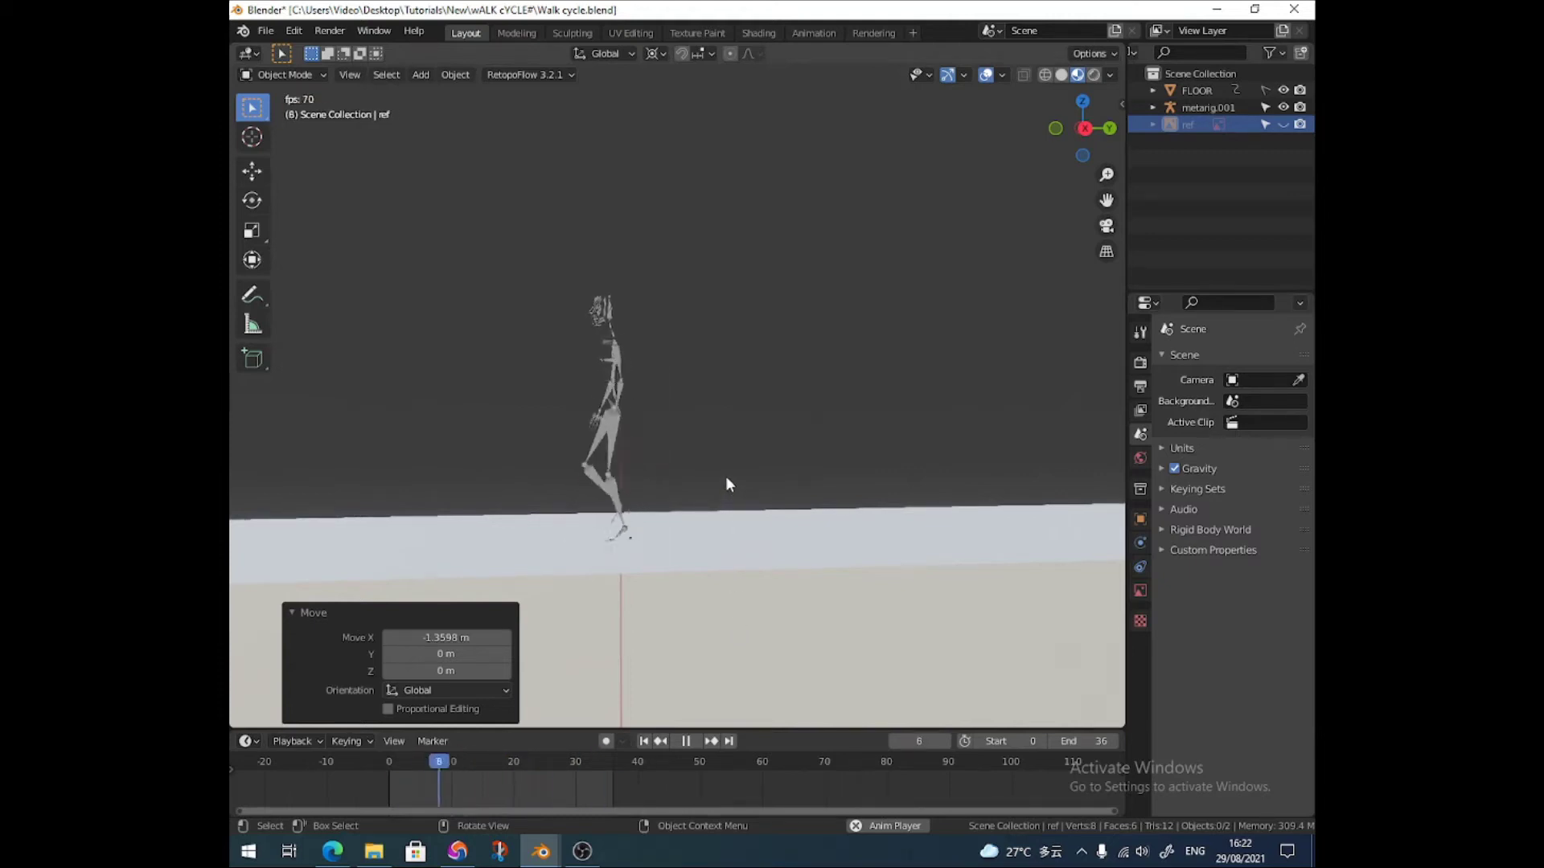
Switch to Right Orthographic view and stop playback, resetting the walk cycle to frame 0
key(KP_3)
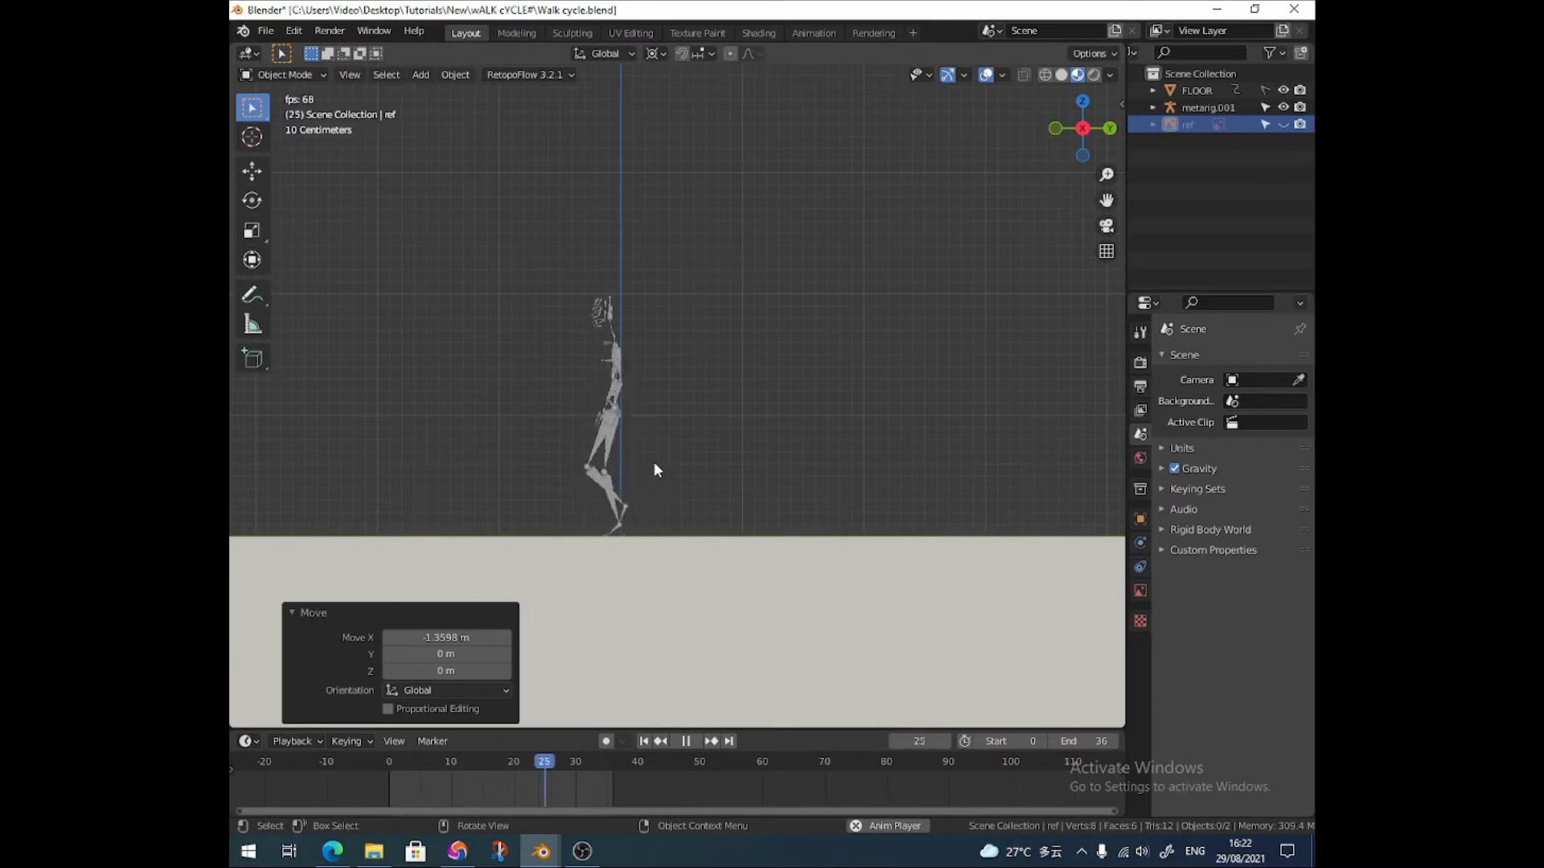
key(Escape)
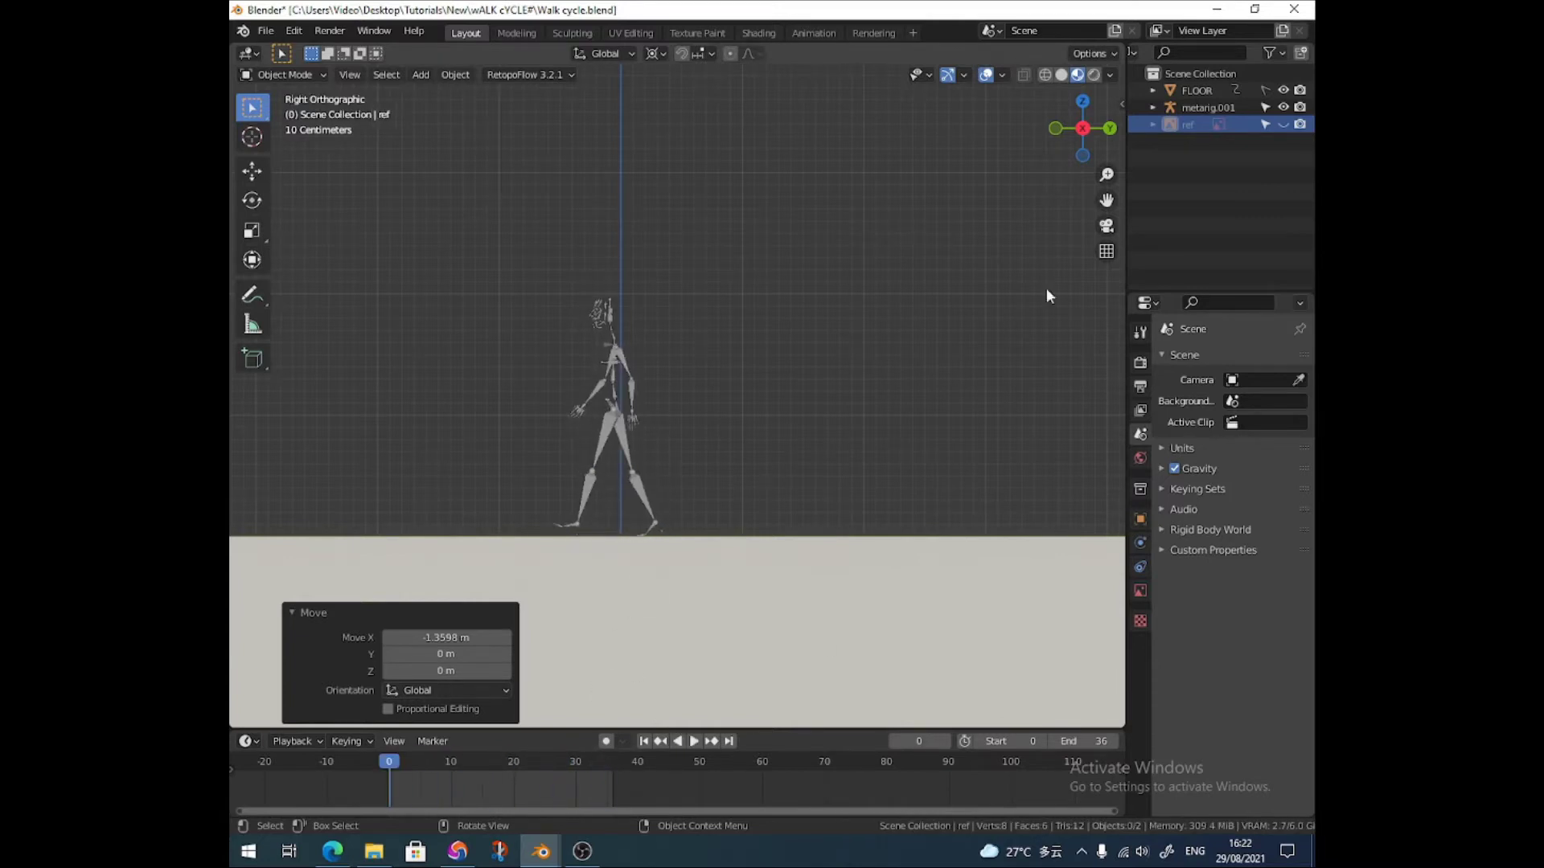
Hide metarig.001 and FLOOR, show the ref walk reference image, and centre it in view
click(1283, 107)
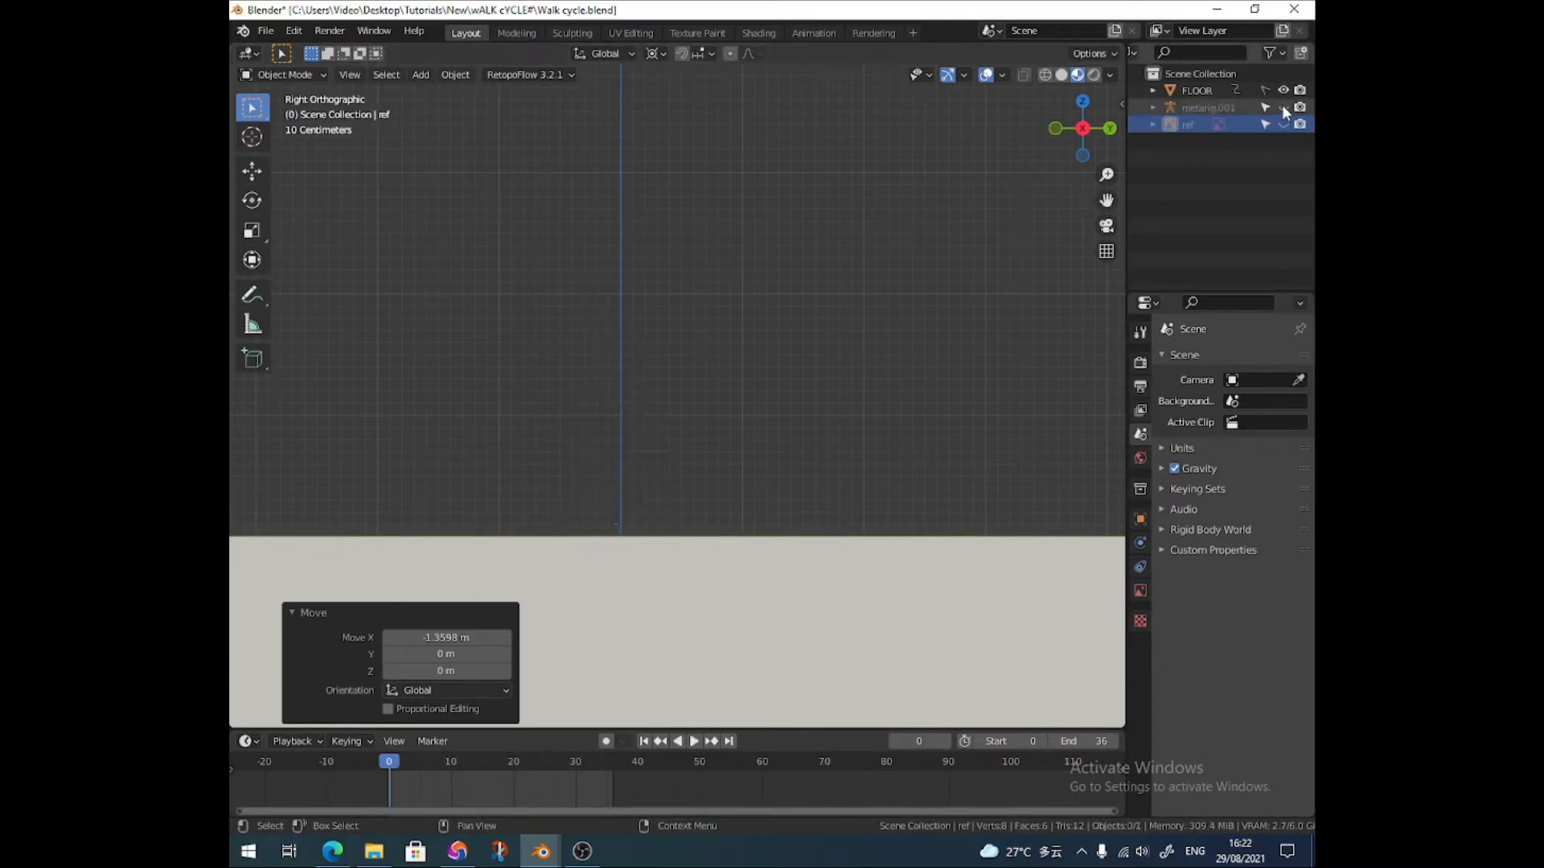
click(1284, 90)
click(1283, 124)
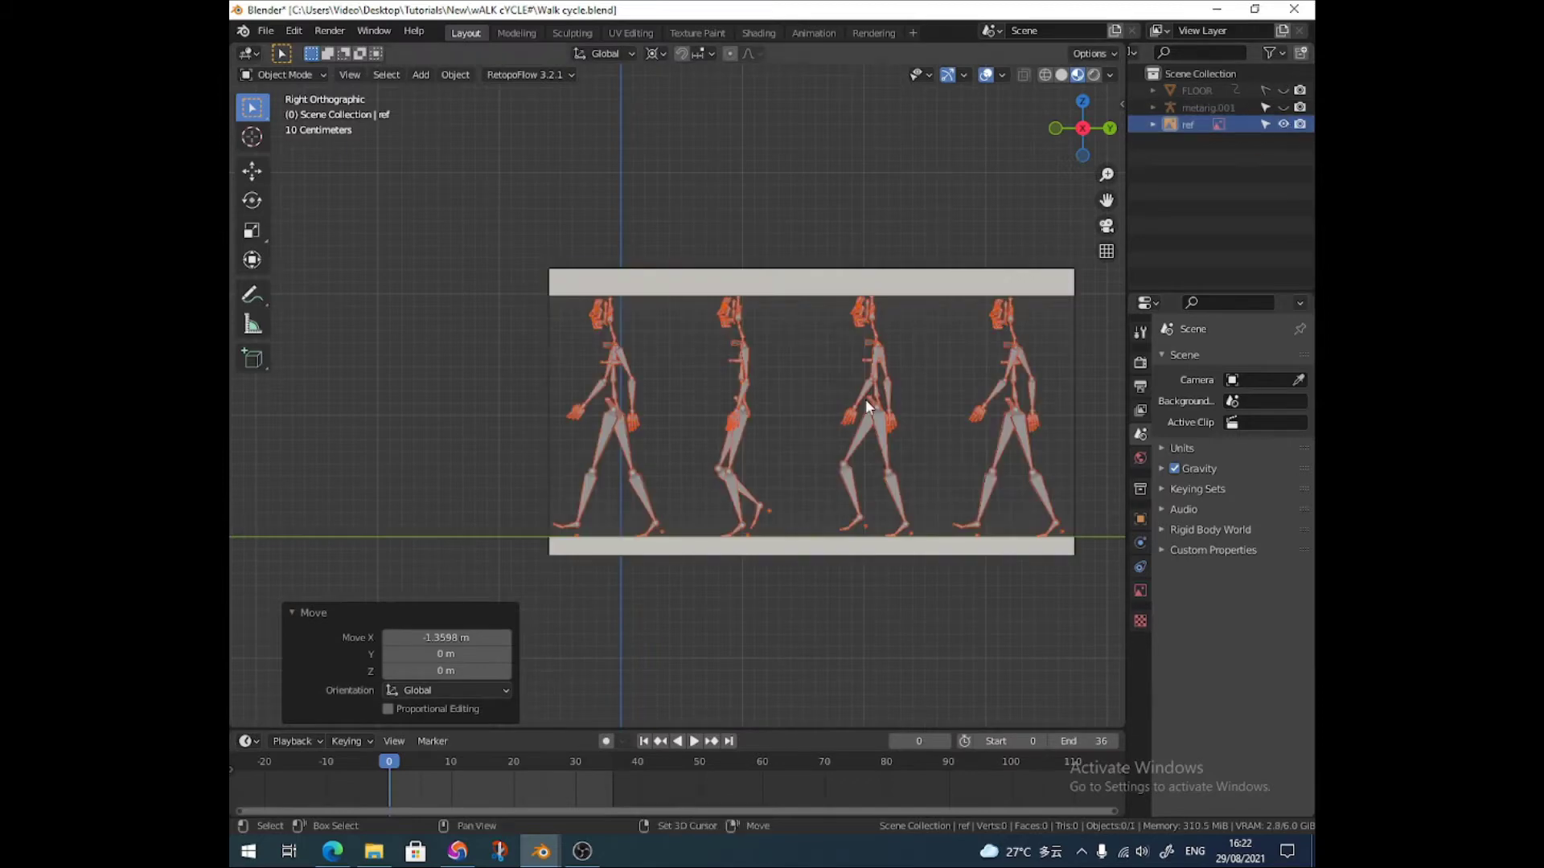
shift+middle_drag(865, 399, 731, 384)
scroll(731, 383, up, 2)
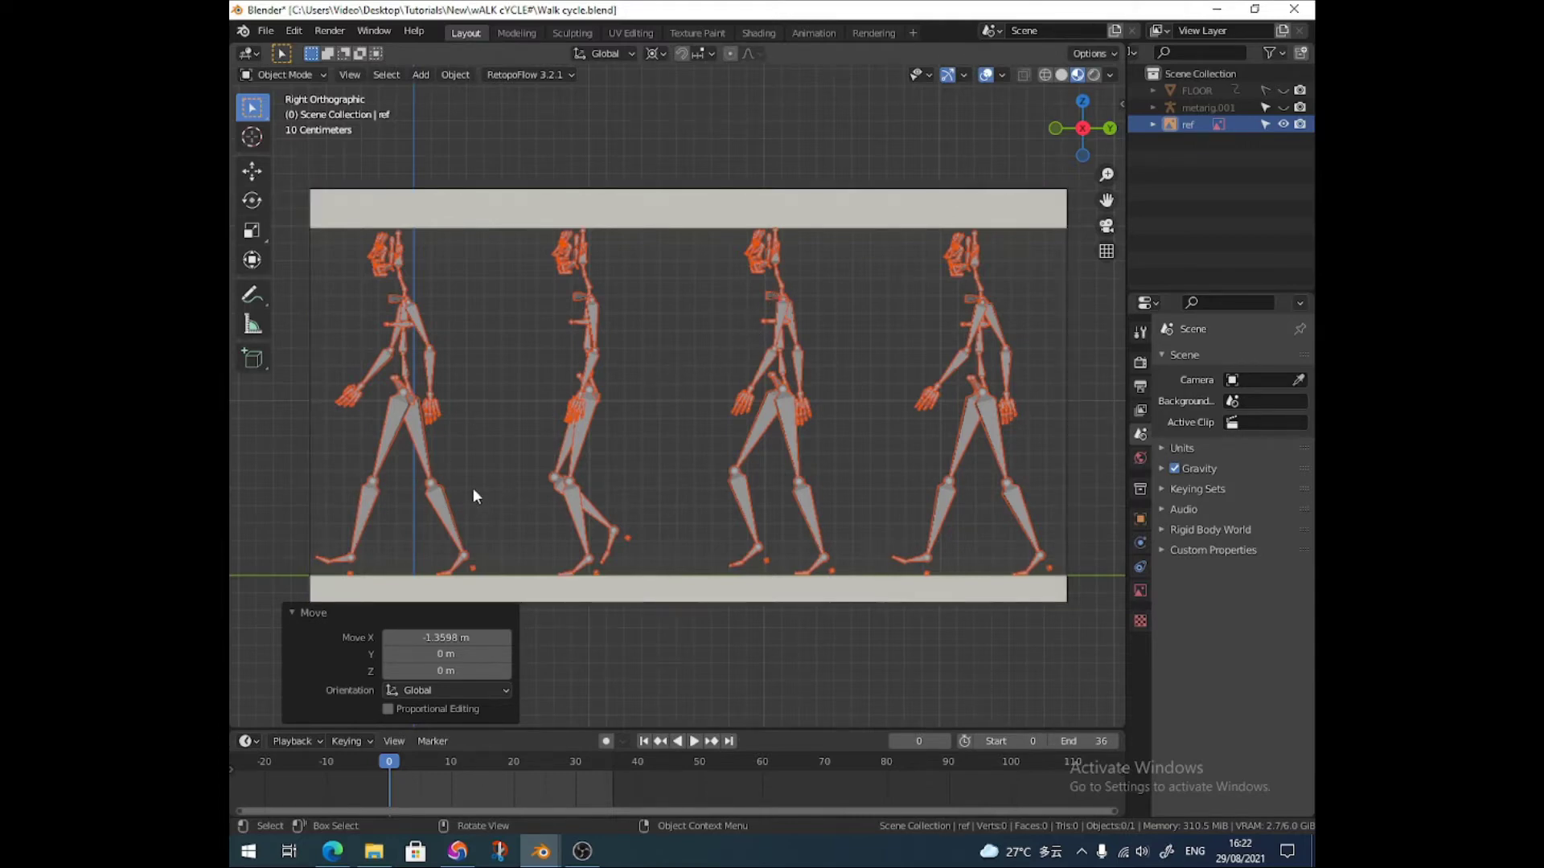
scroll(632, 438, down, 3)
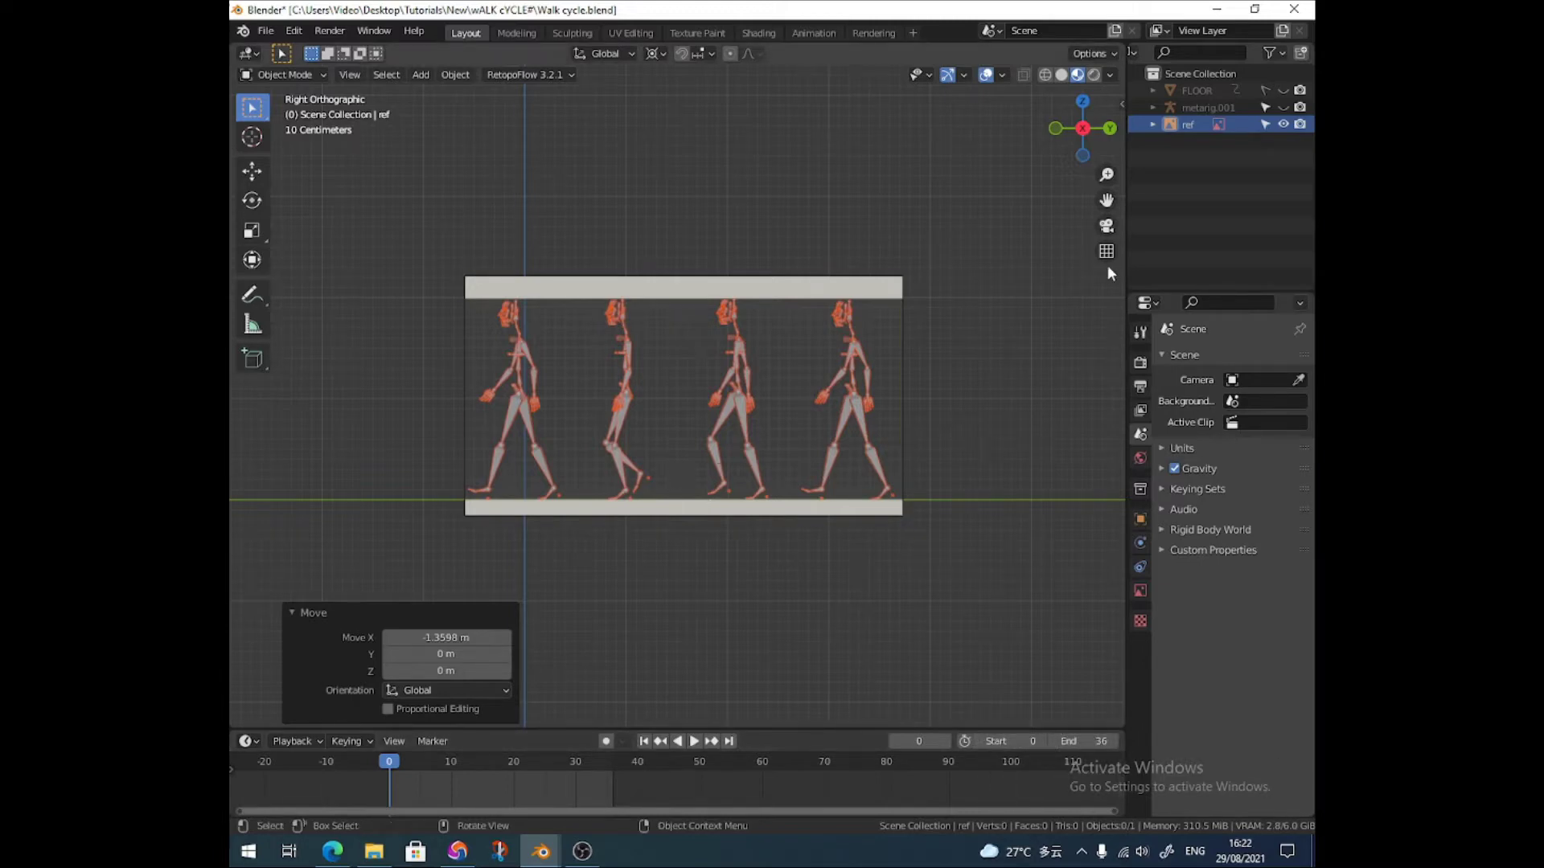
Unhide FLOOR, return to the right side view, and make FLOOR selectable and select it
click(1283, 90)
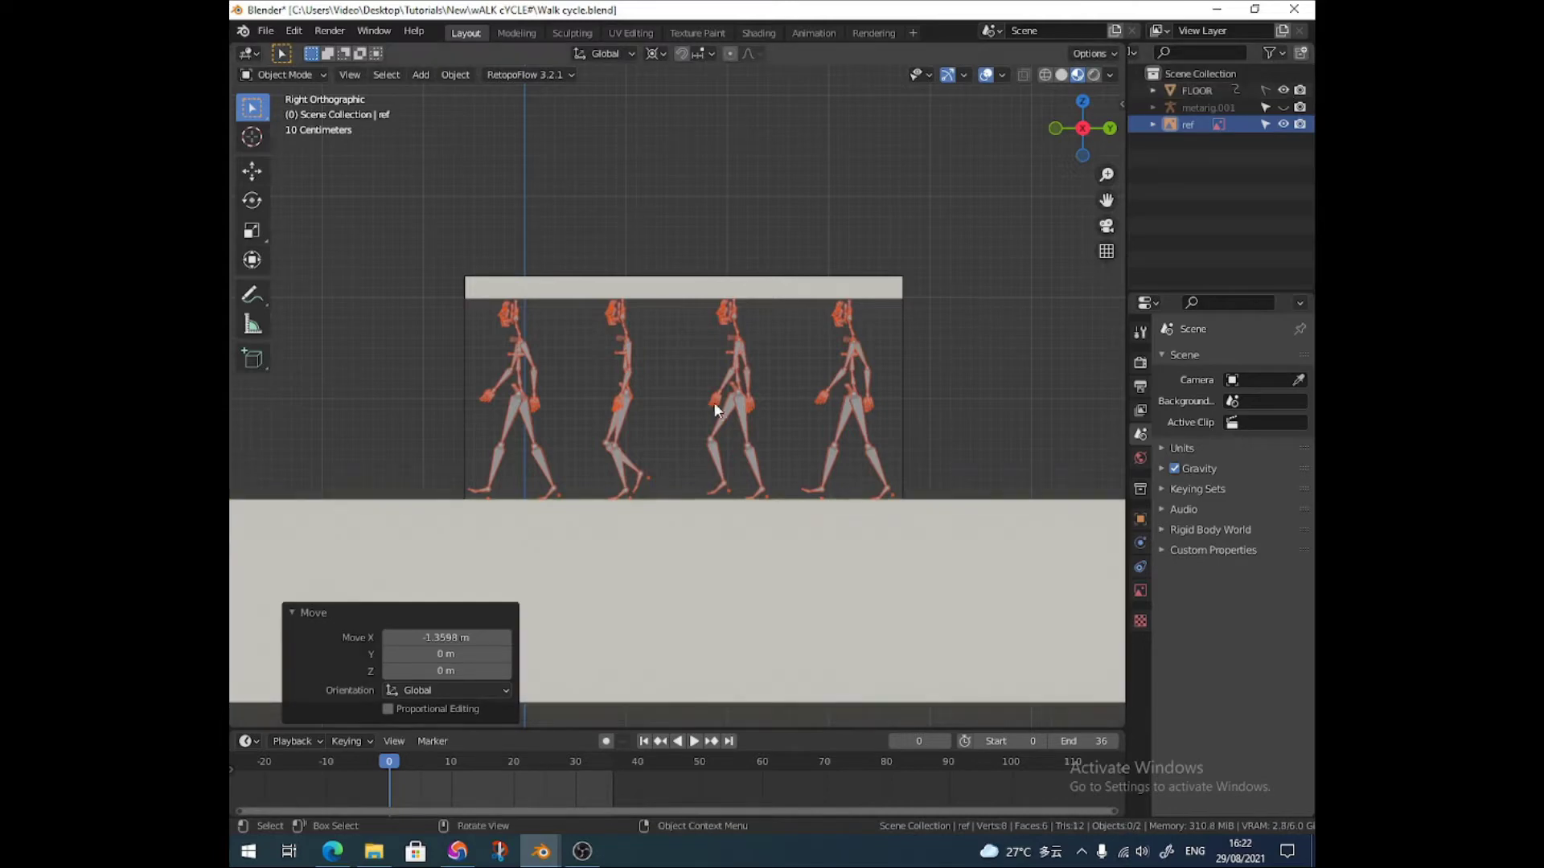
middle_drag(714, 410, 681, 474)
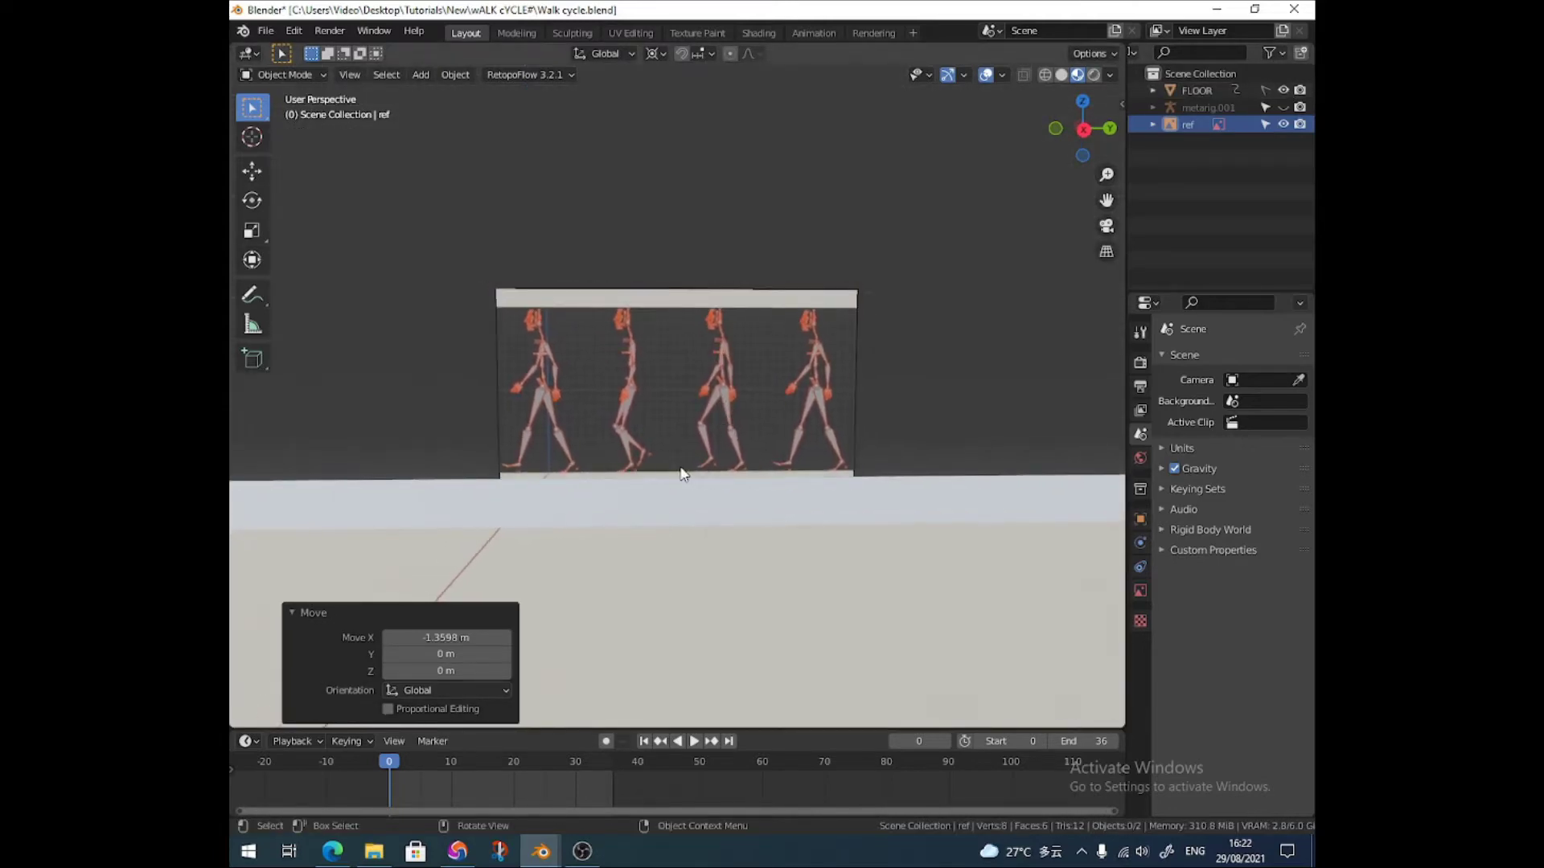
key(KP_3)
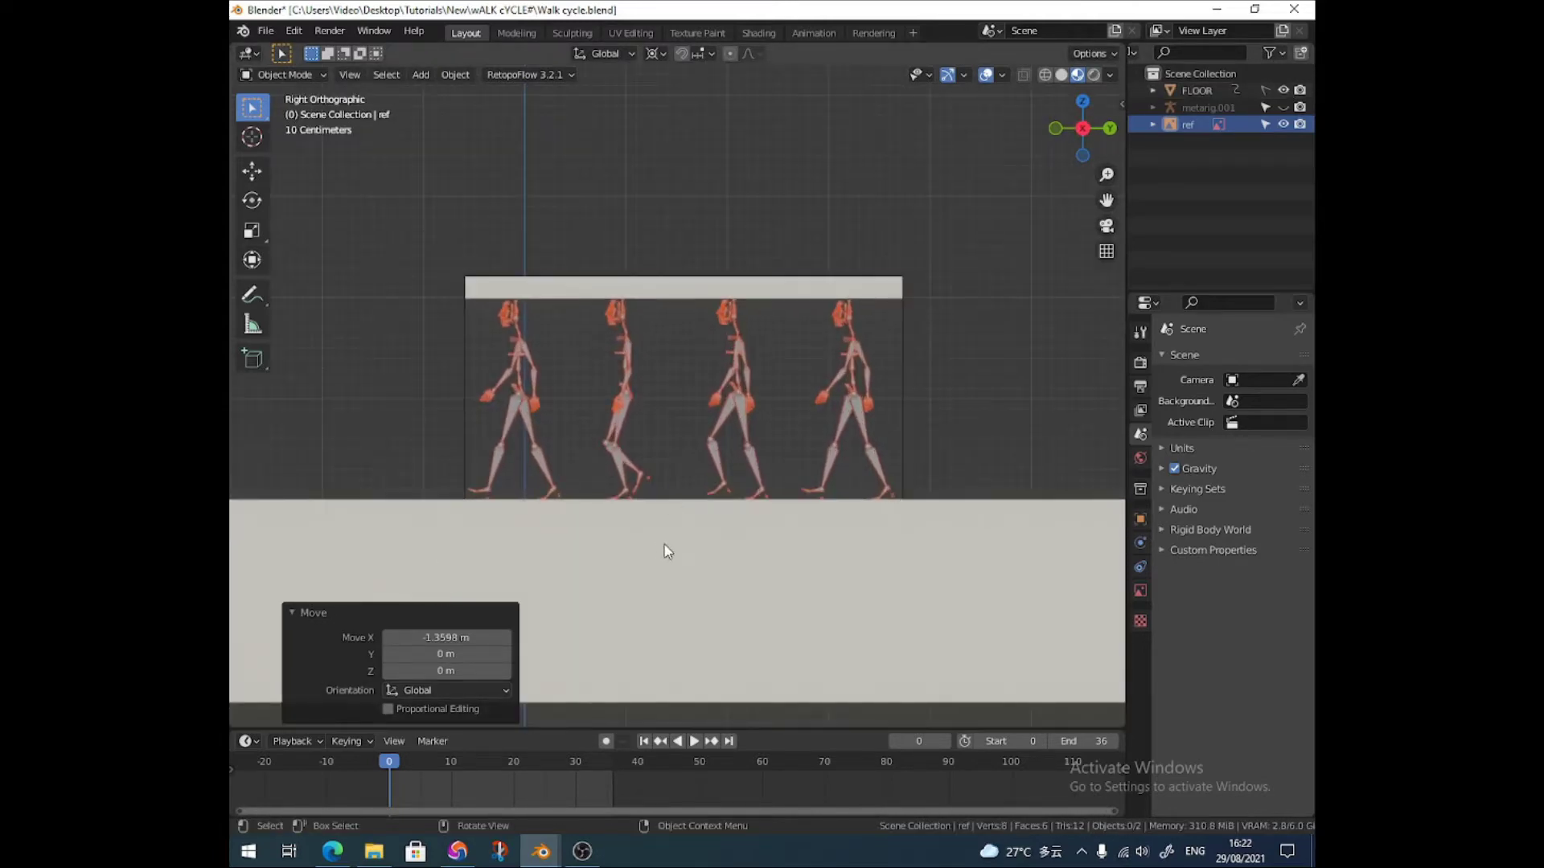
click(1265, 90)
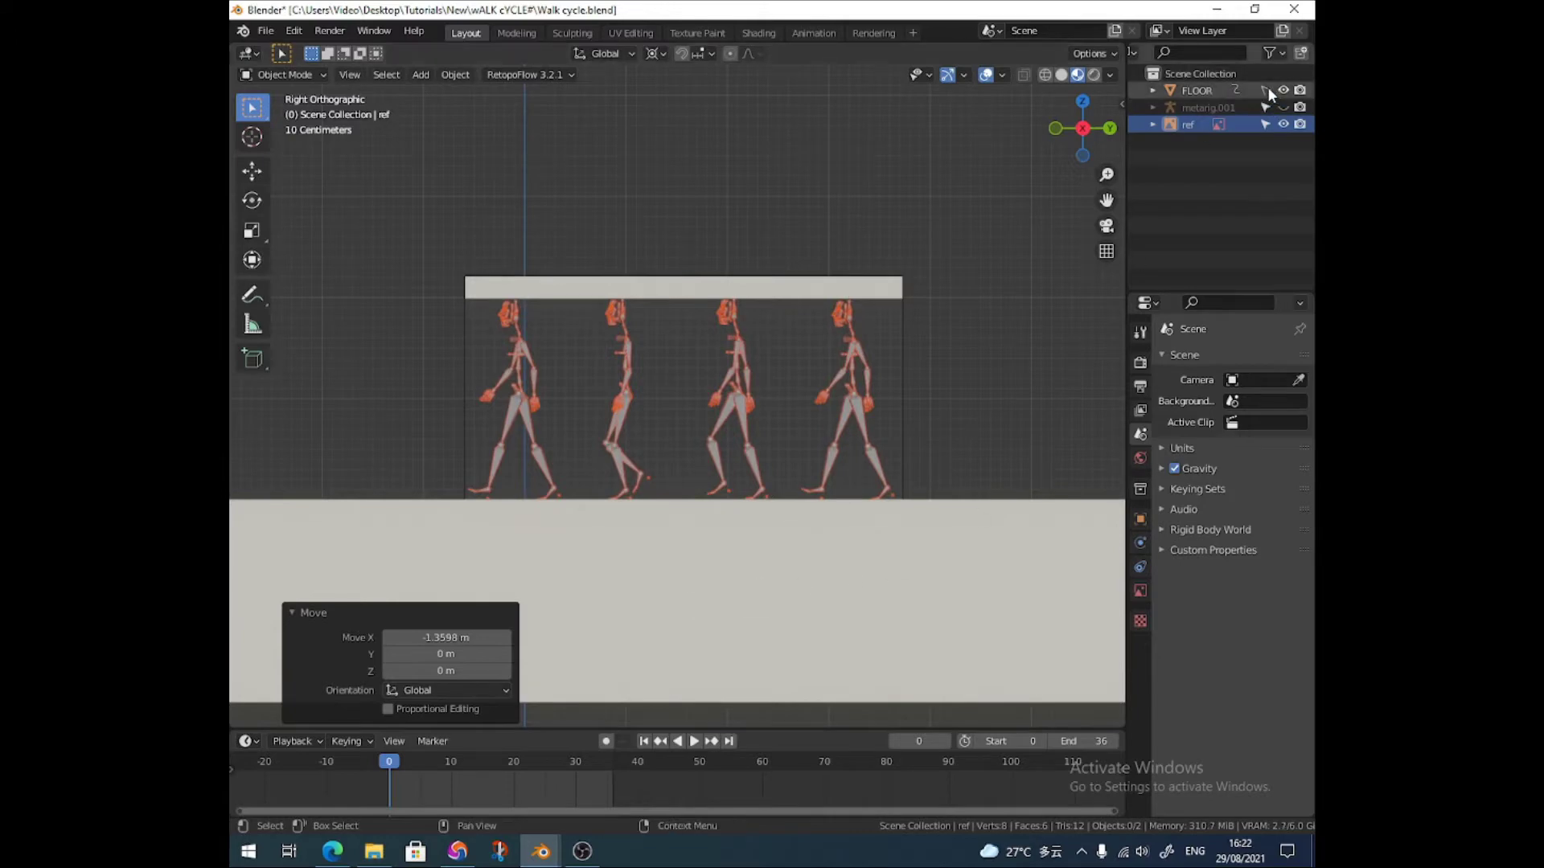
click(818, 553)
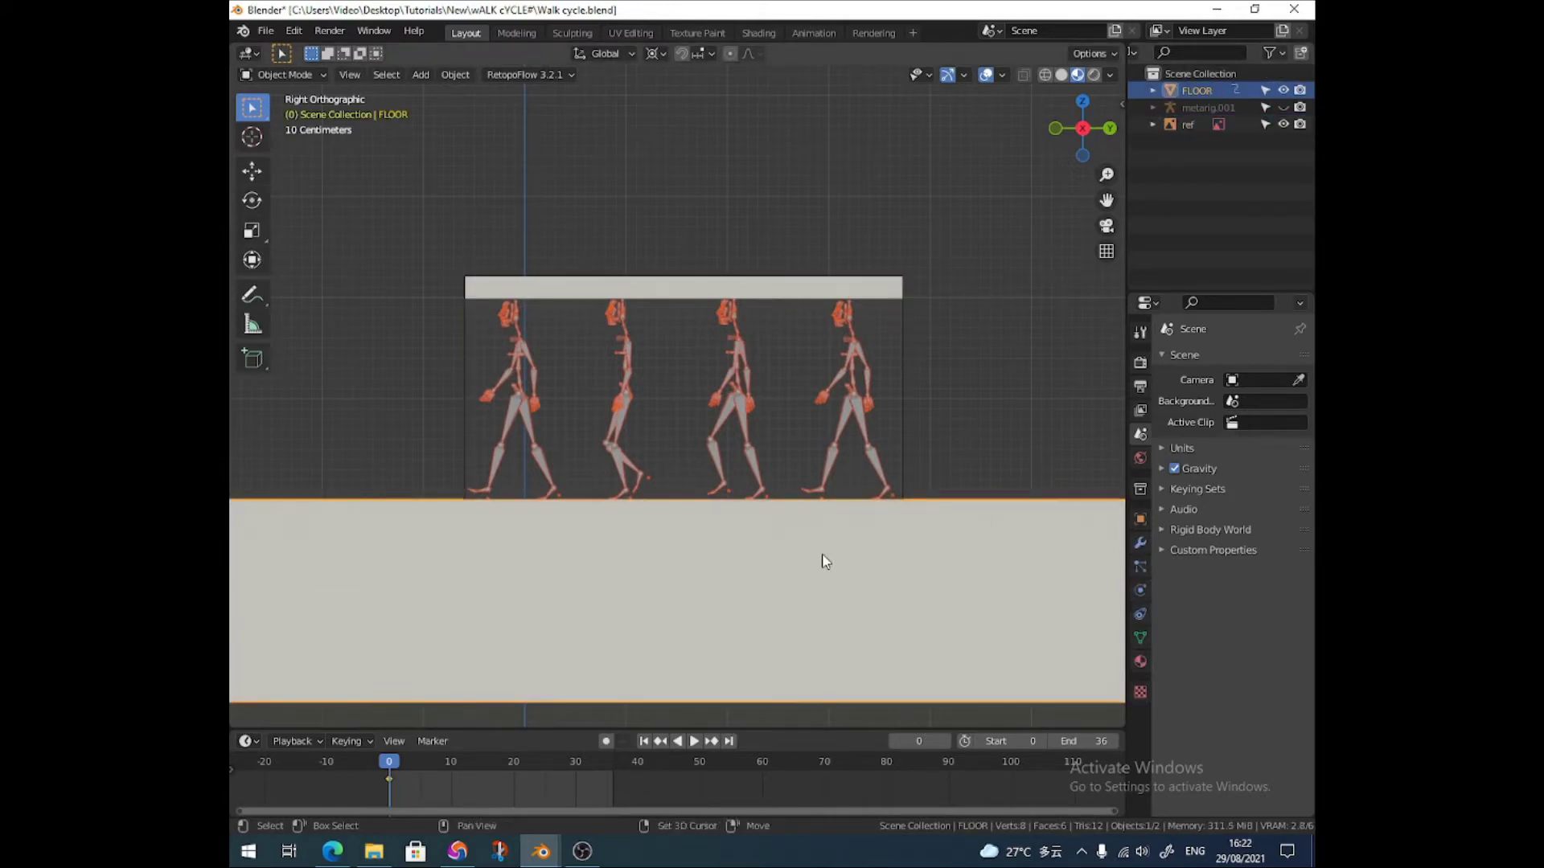
Duplicate the floor as FLOOR.001 raised 3.9983 m on Z, then nudge it 0.004851 m higher
key(shift+d)
key(z)
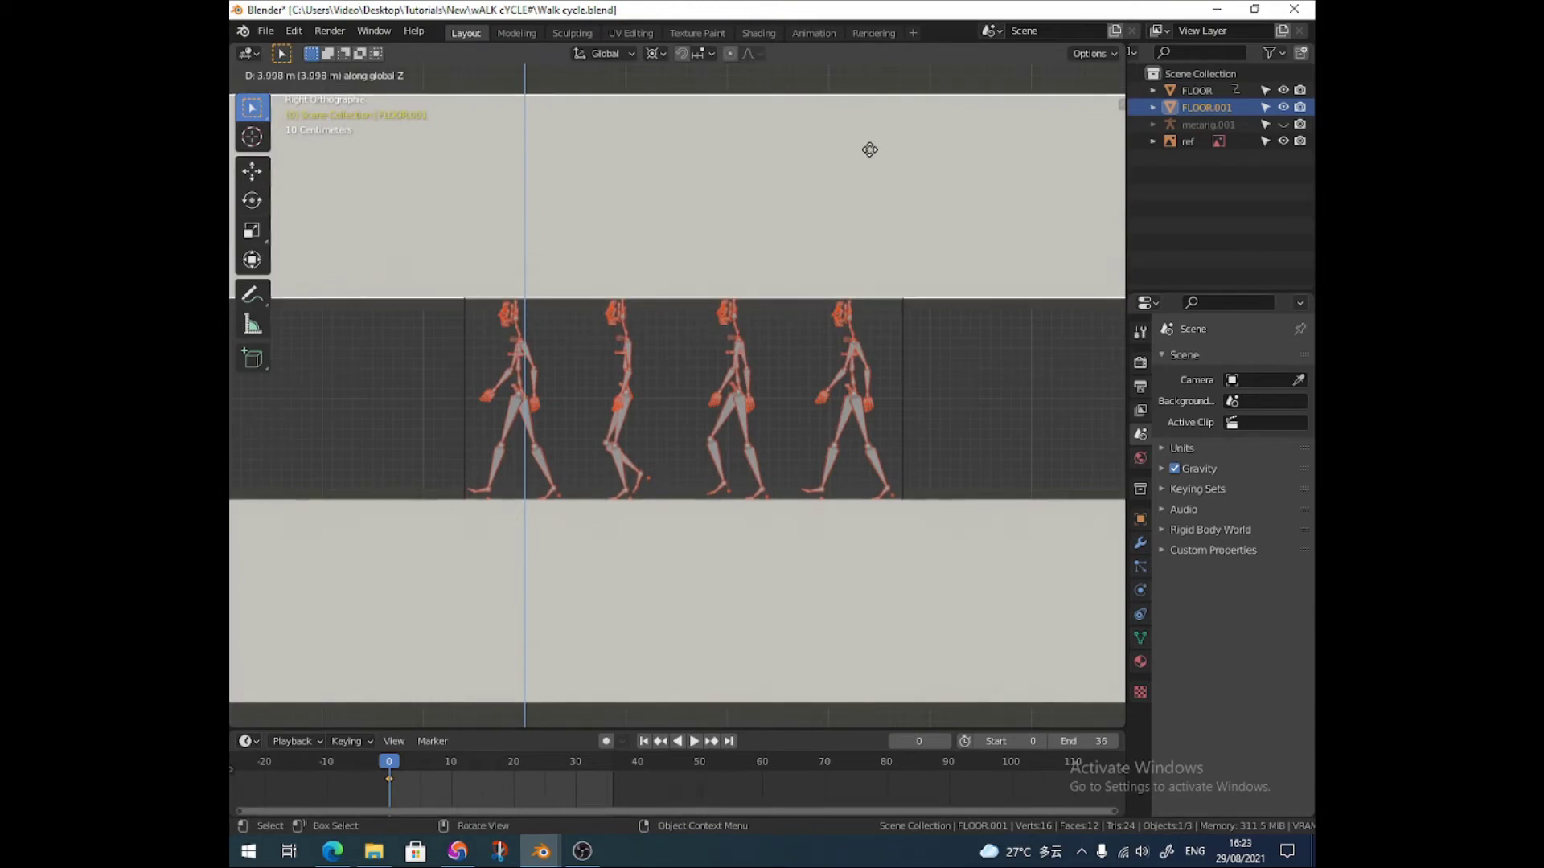
click(869, 150)
scroll(656, 273, up, 3)
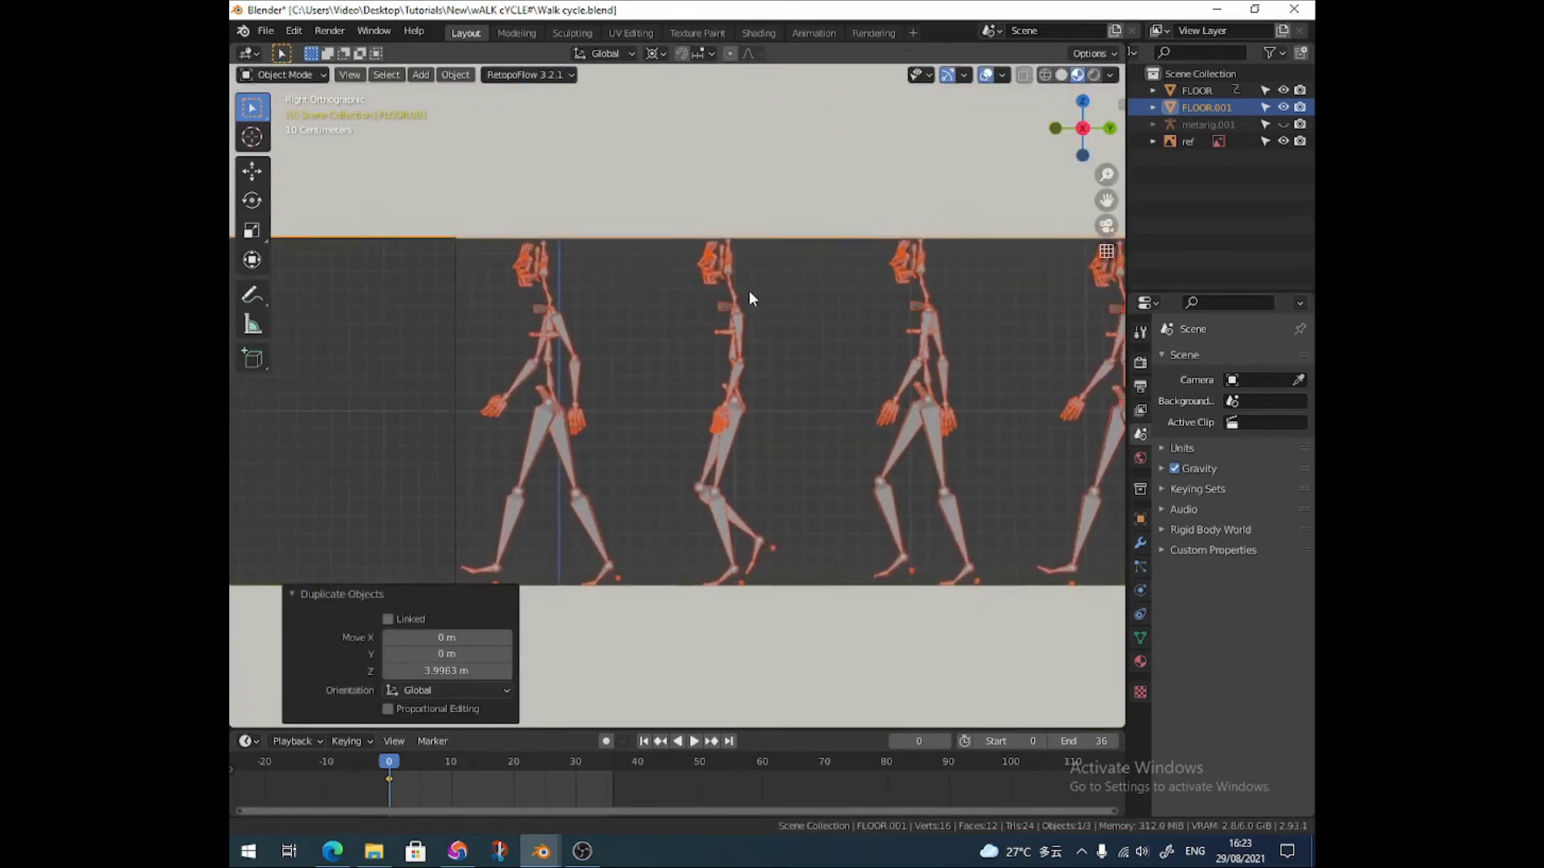
key(g)
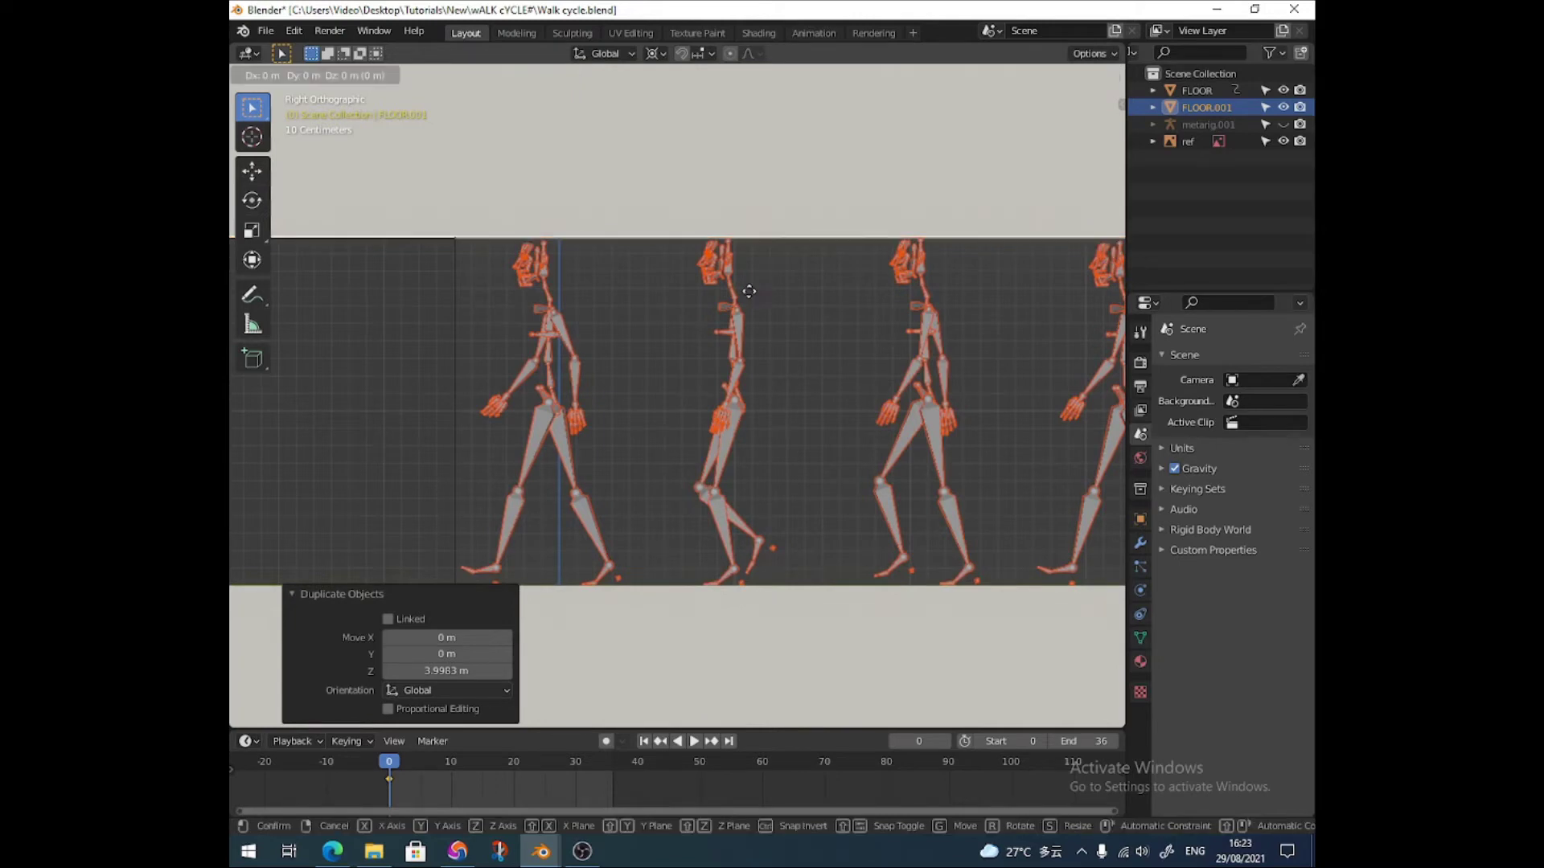
key(z)
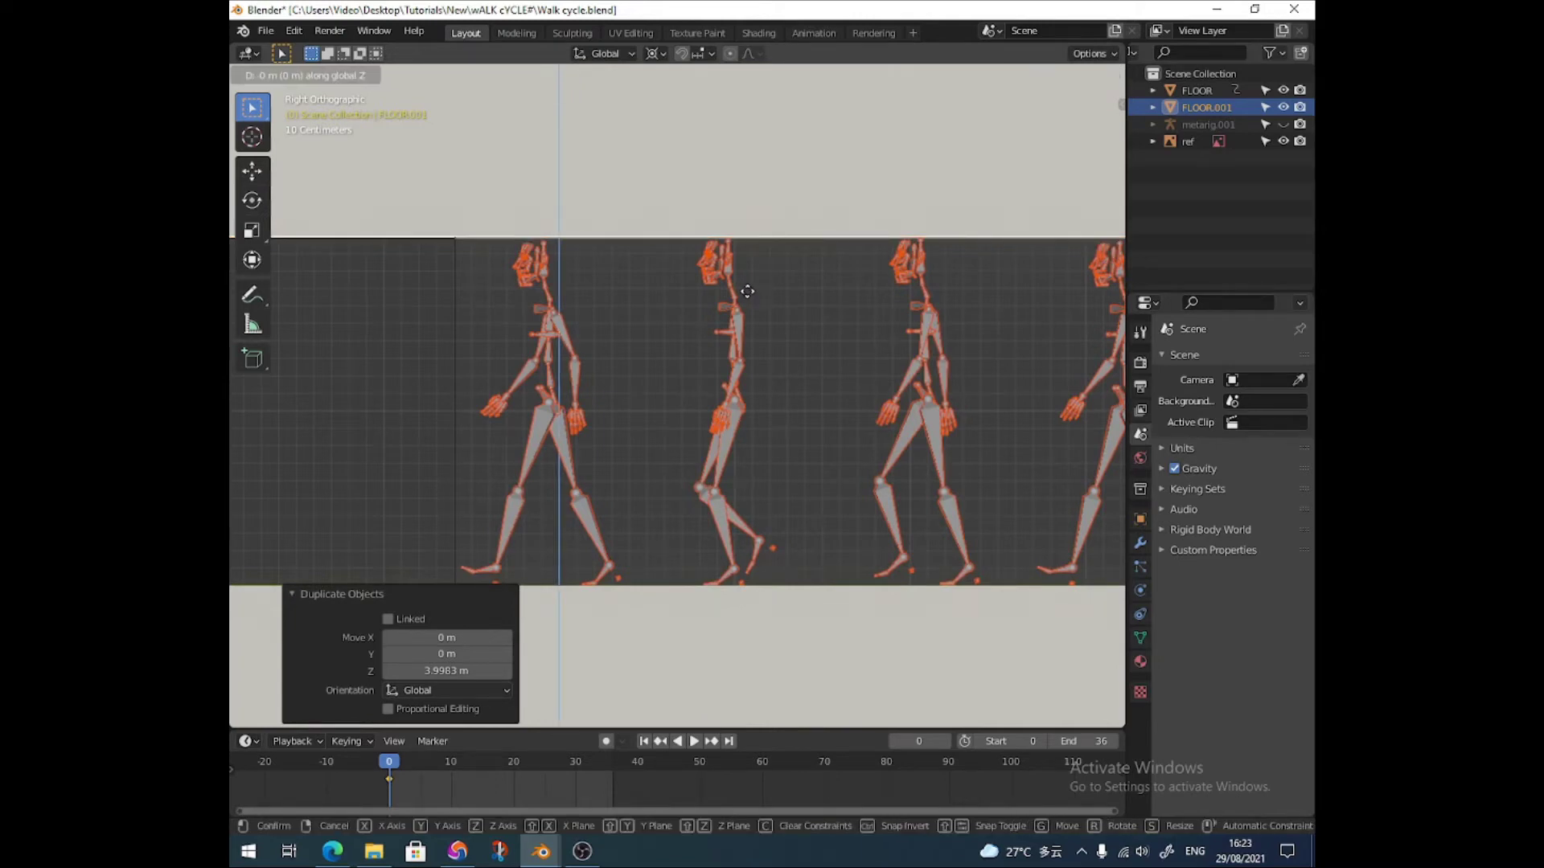
click(747, 299)
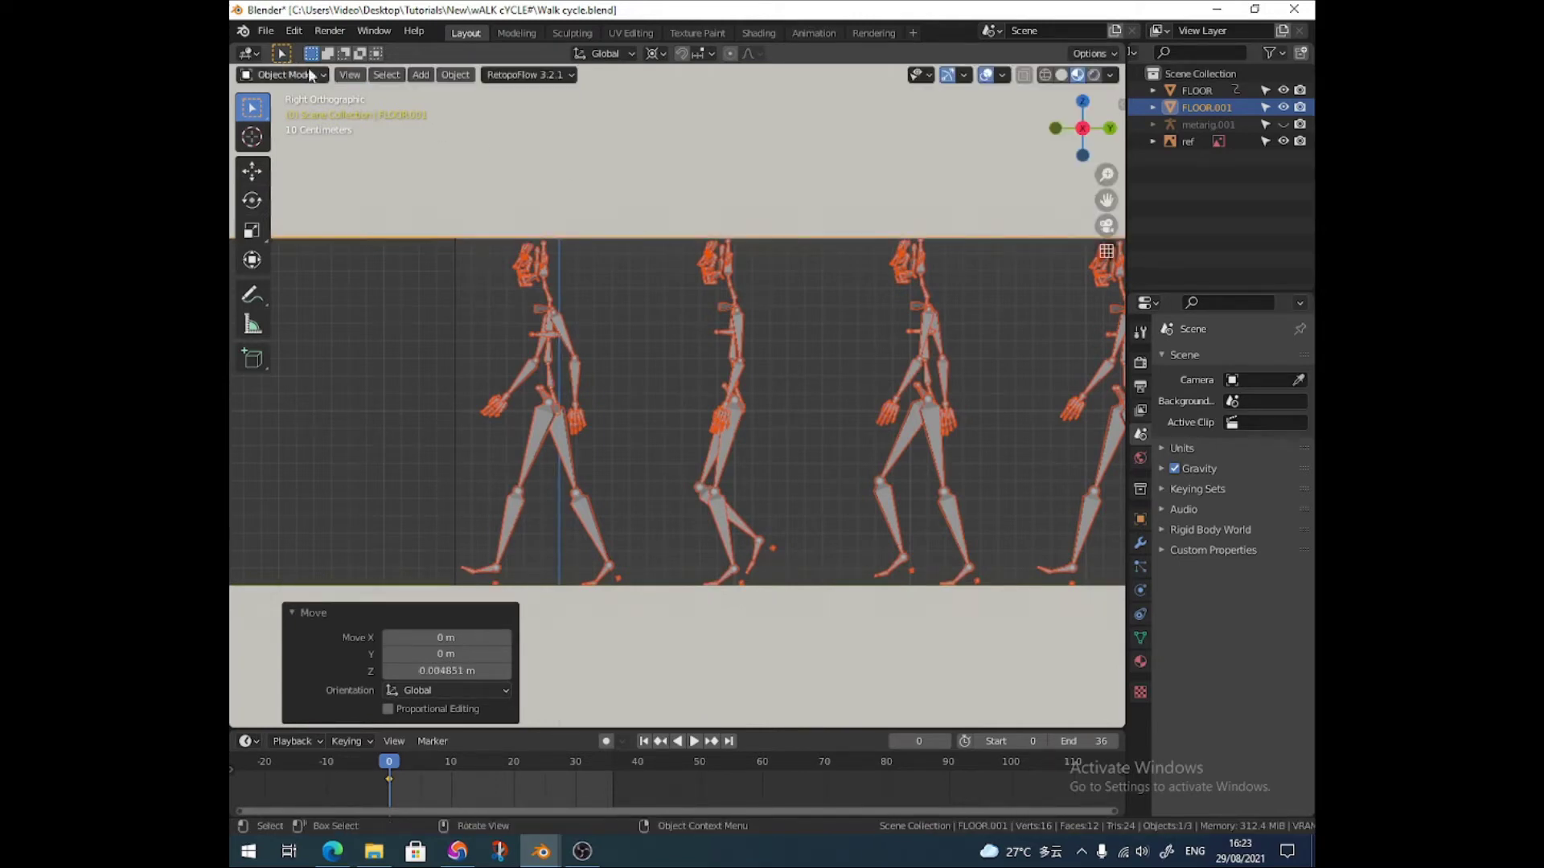
click(296, 32)
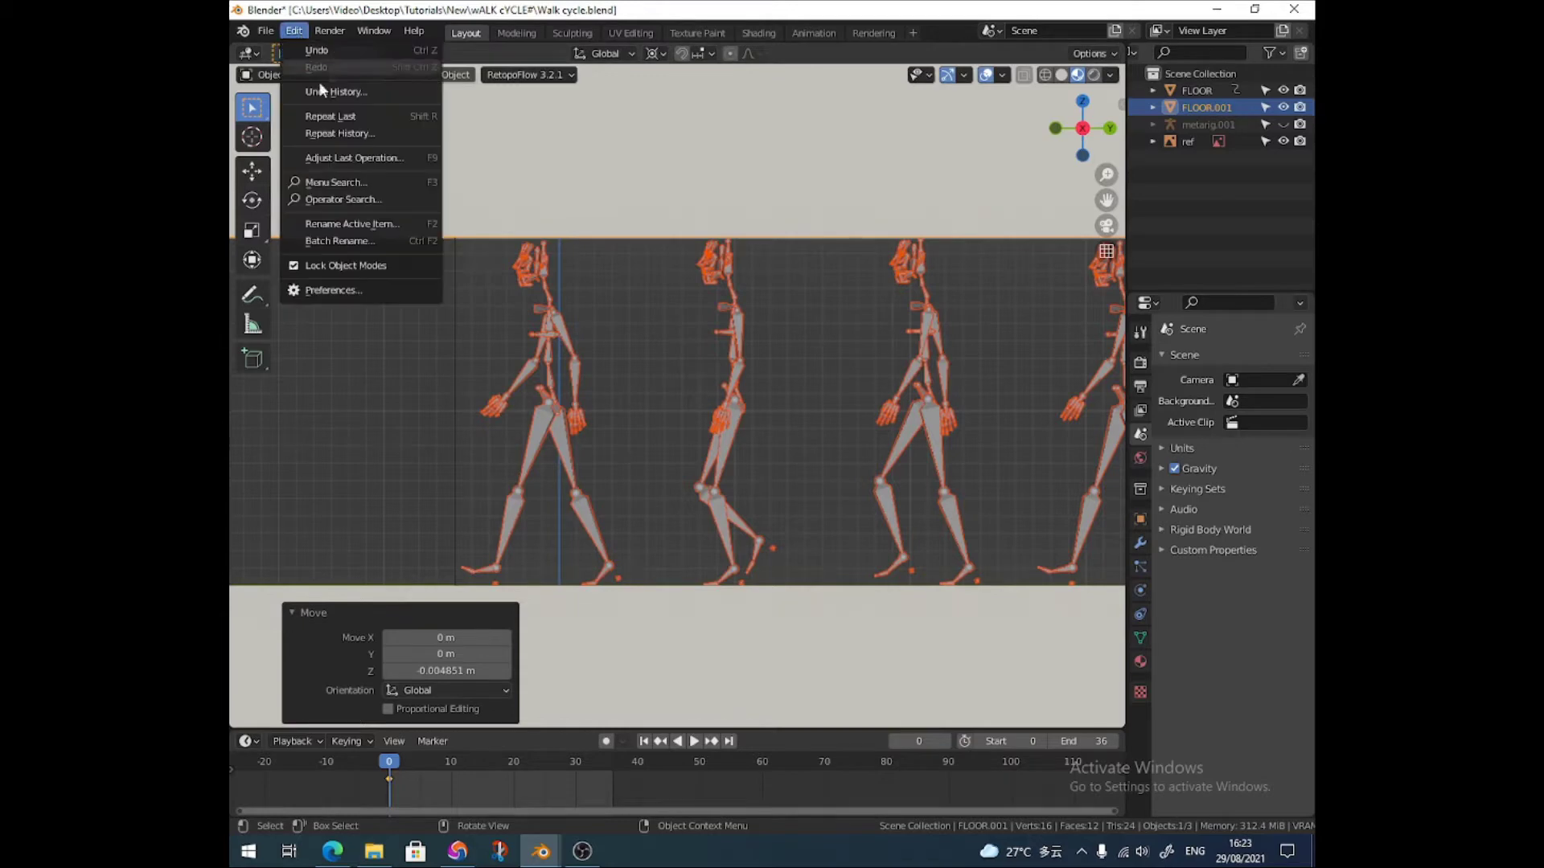
click(332, 290)
click(699, 101)
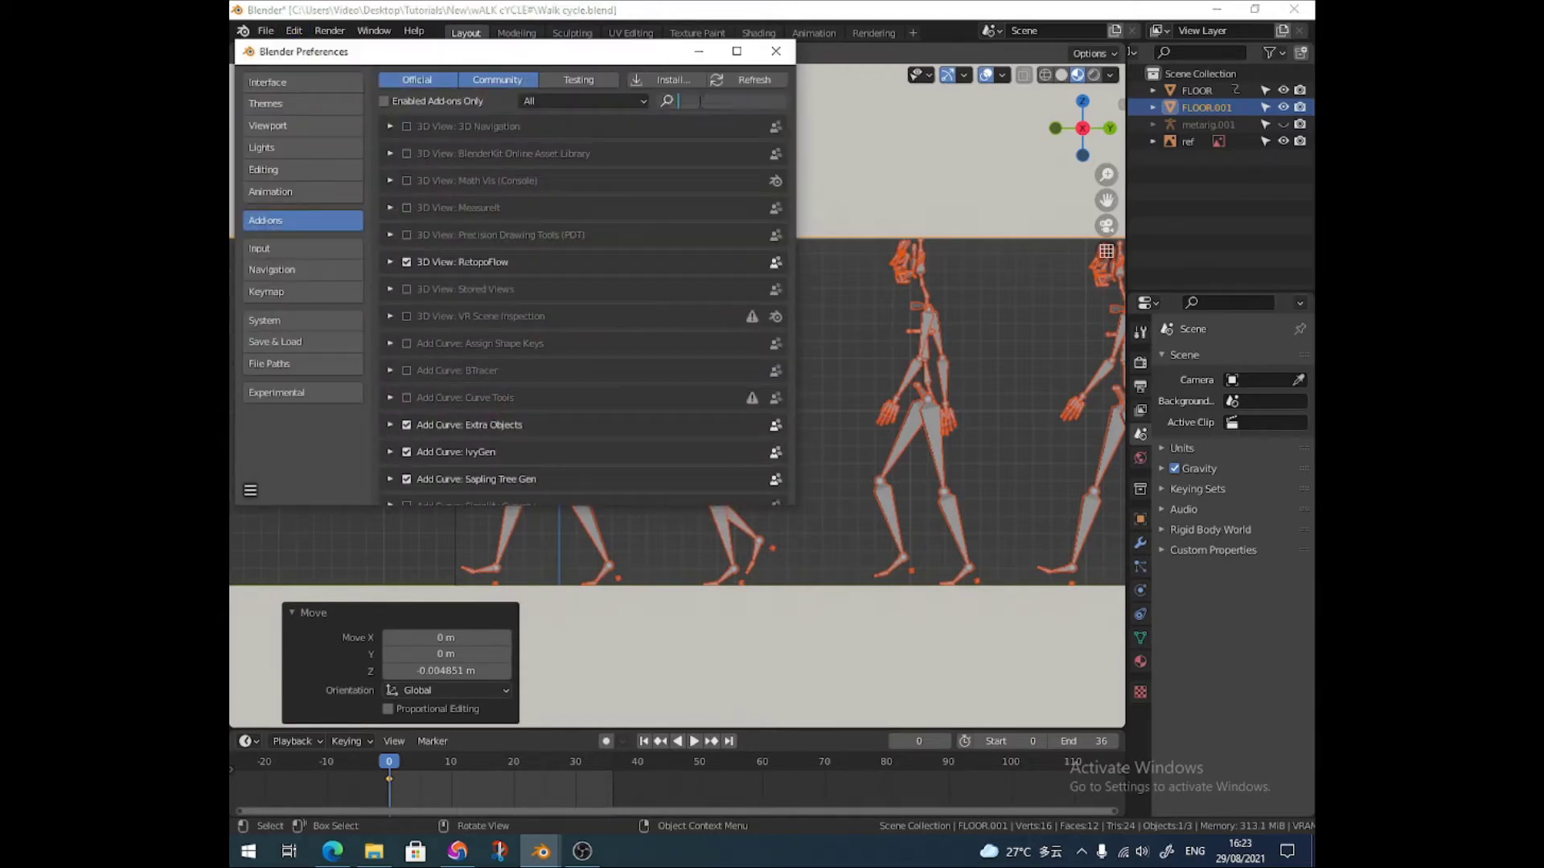
text(rif)
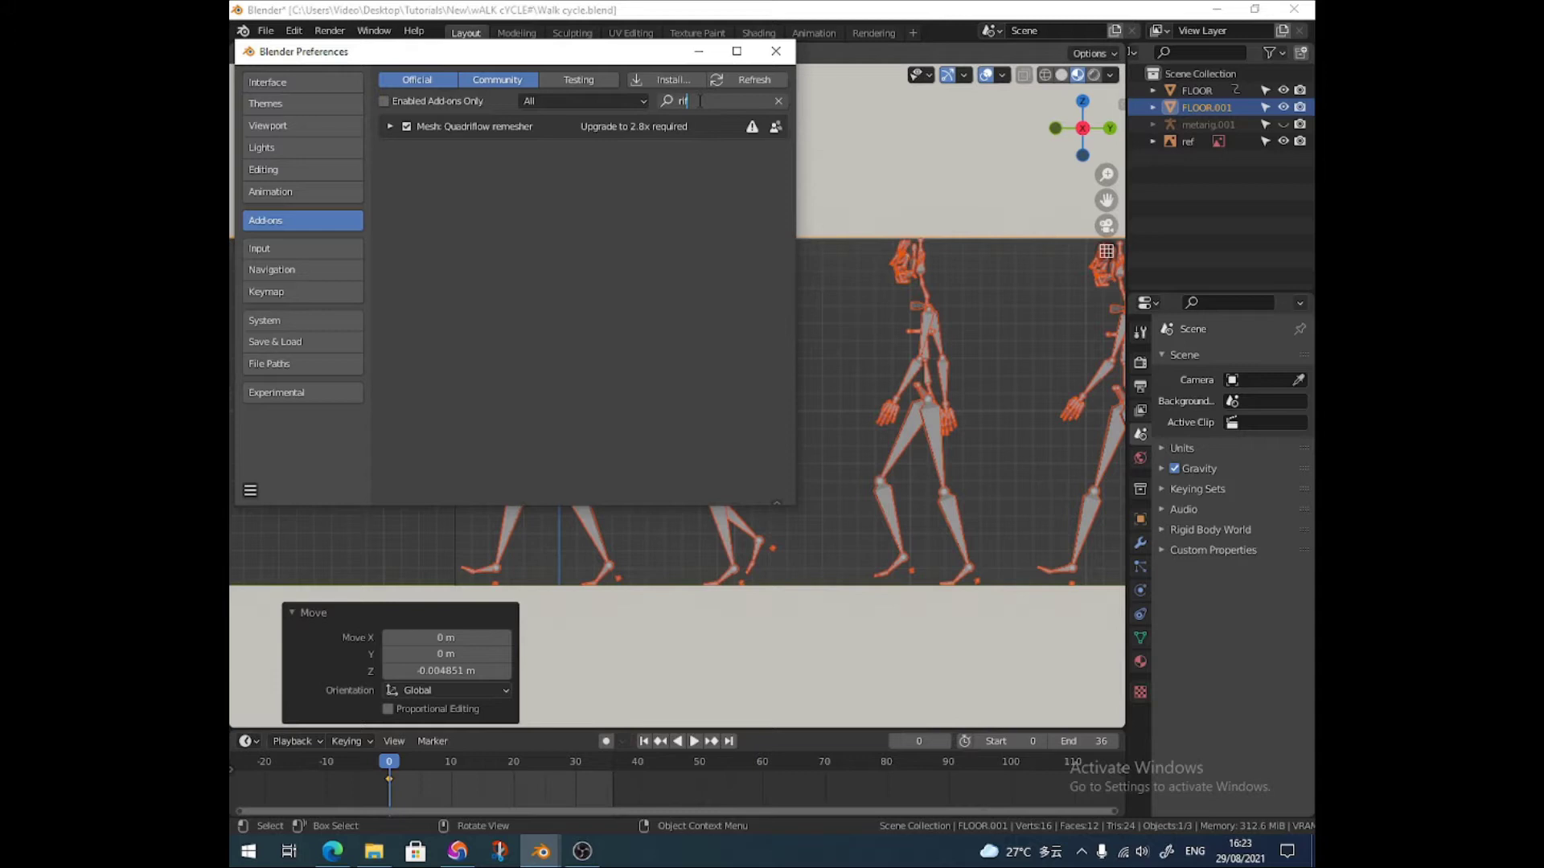
key(BackSpace)
text(g)
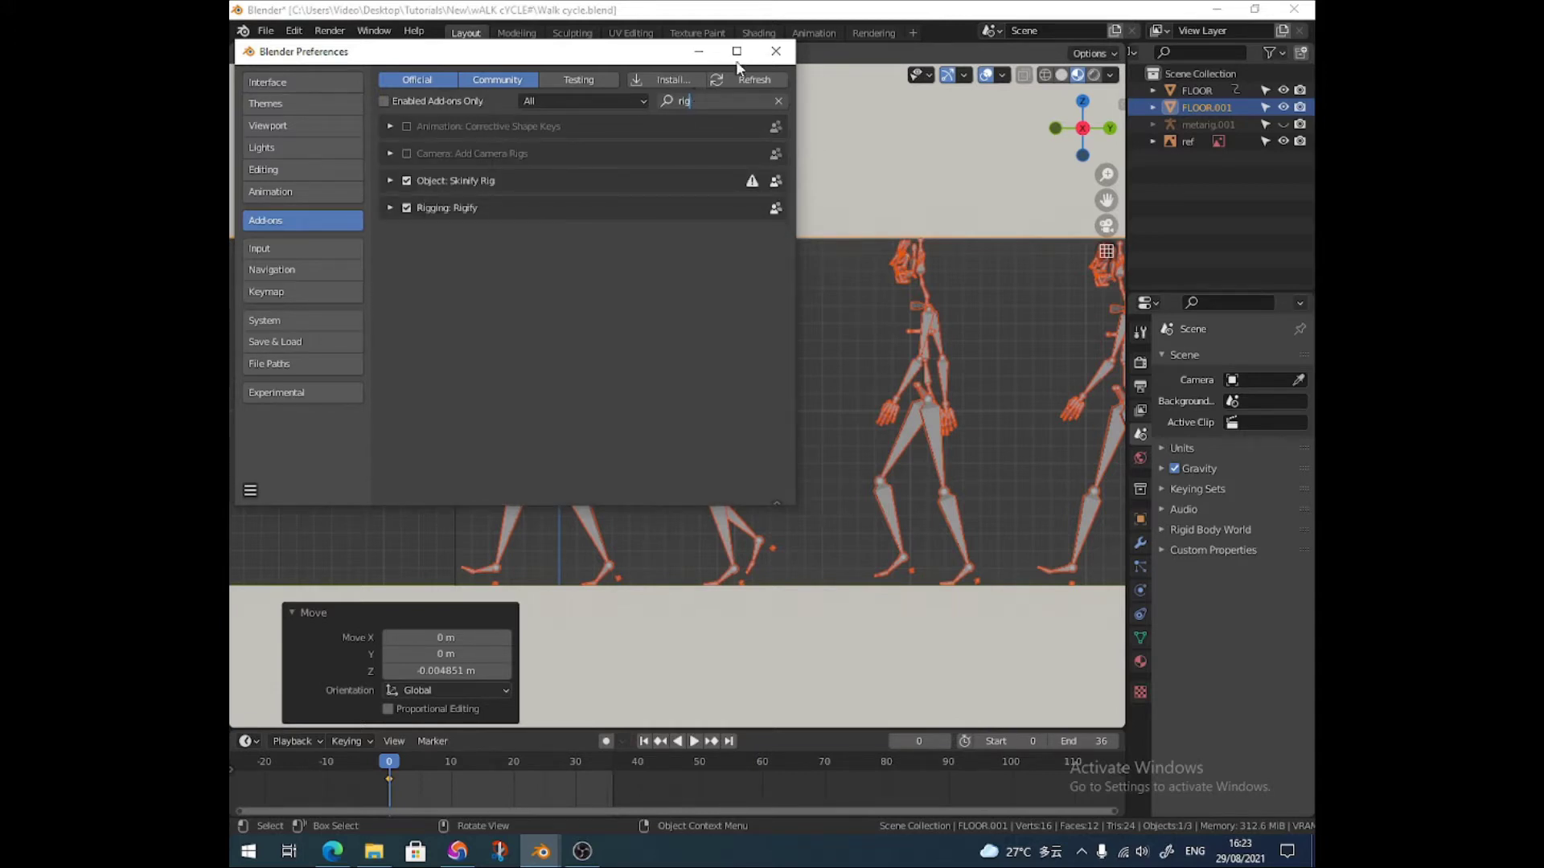
Add a Human Meta-Rig over the first reference pose and show the Screencast Keys sidebar tab
click(774, 53)
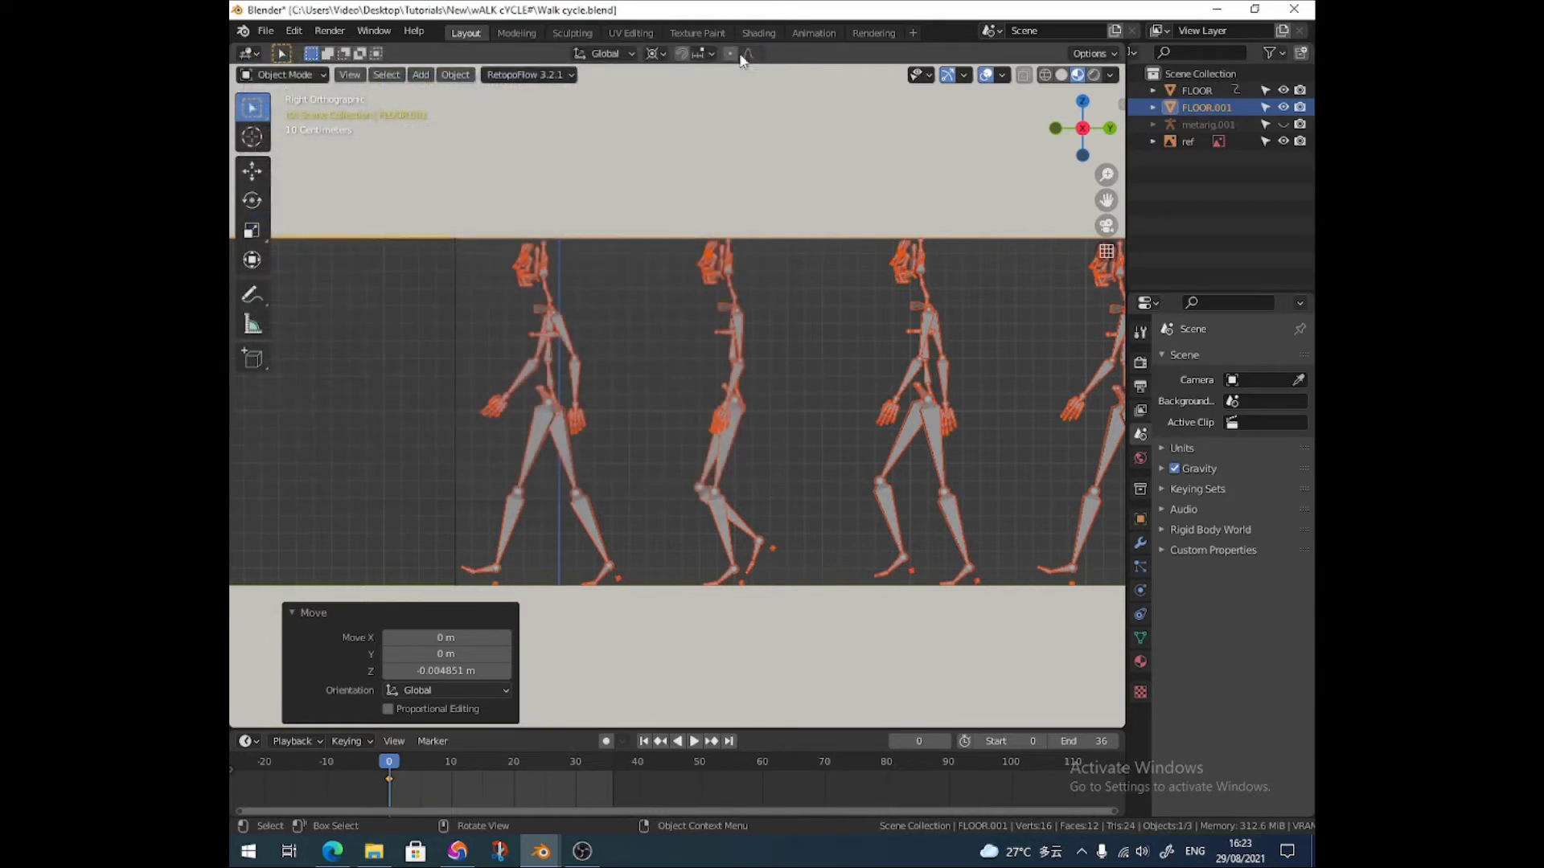
click(420, 74)
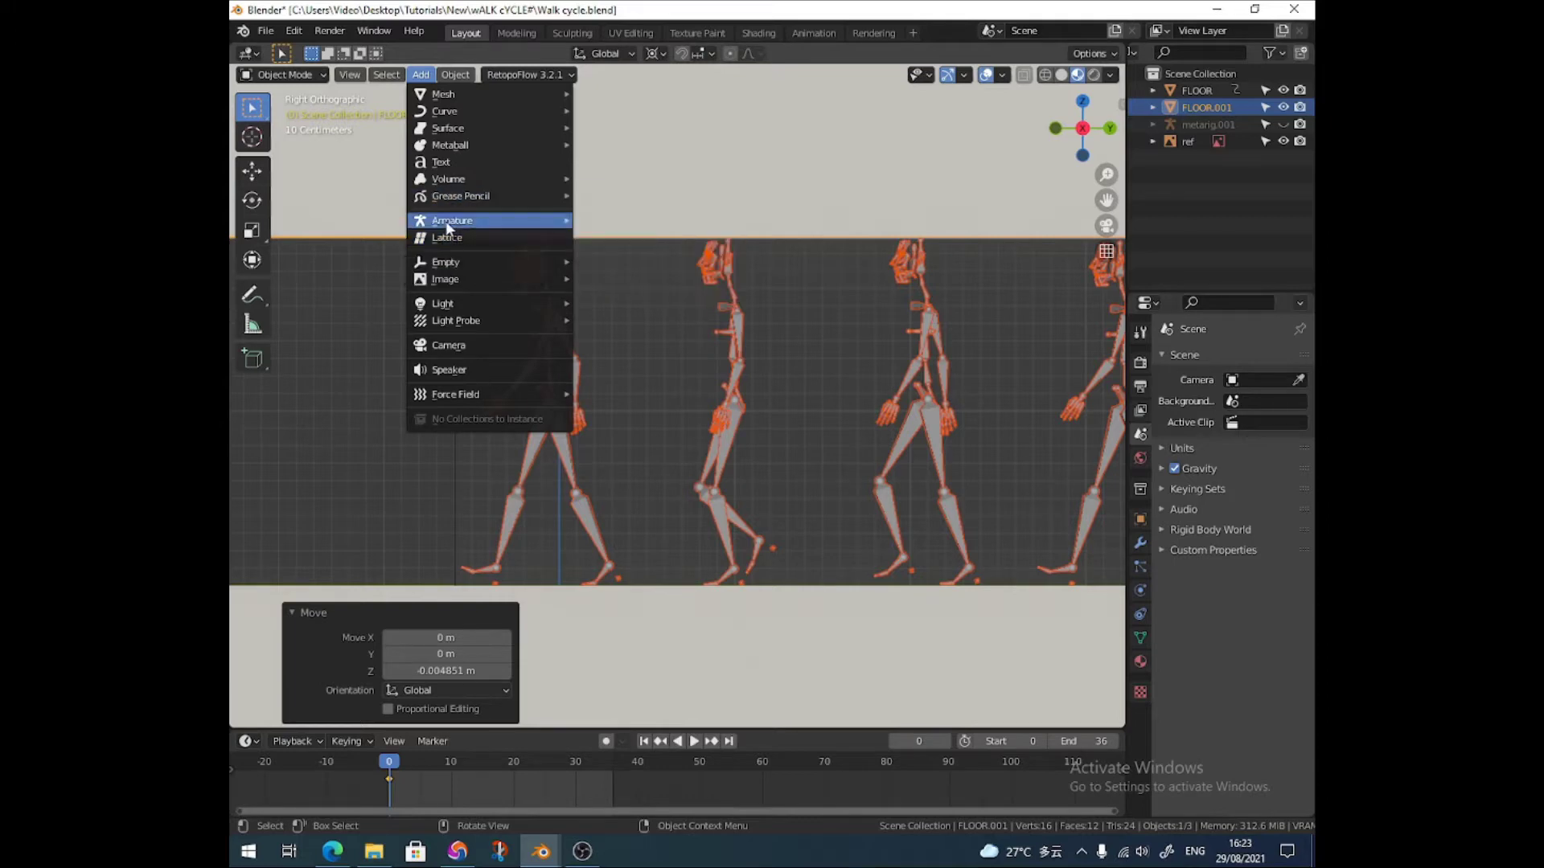
mouse_move(450, 221)
click(611, 237)
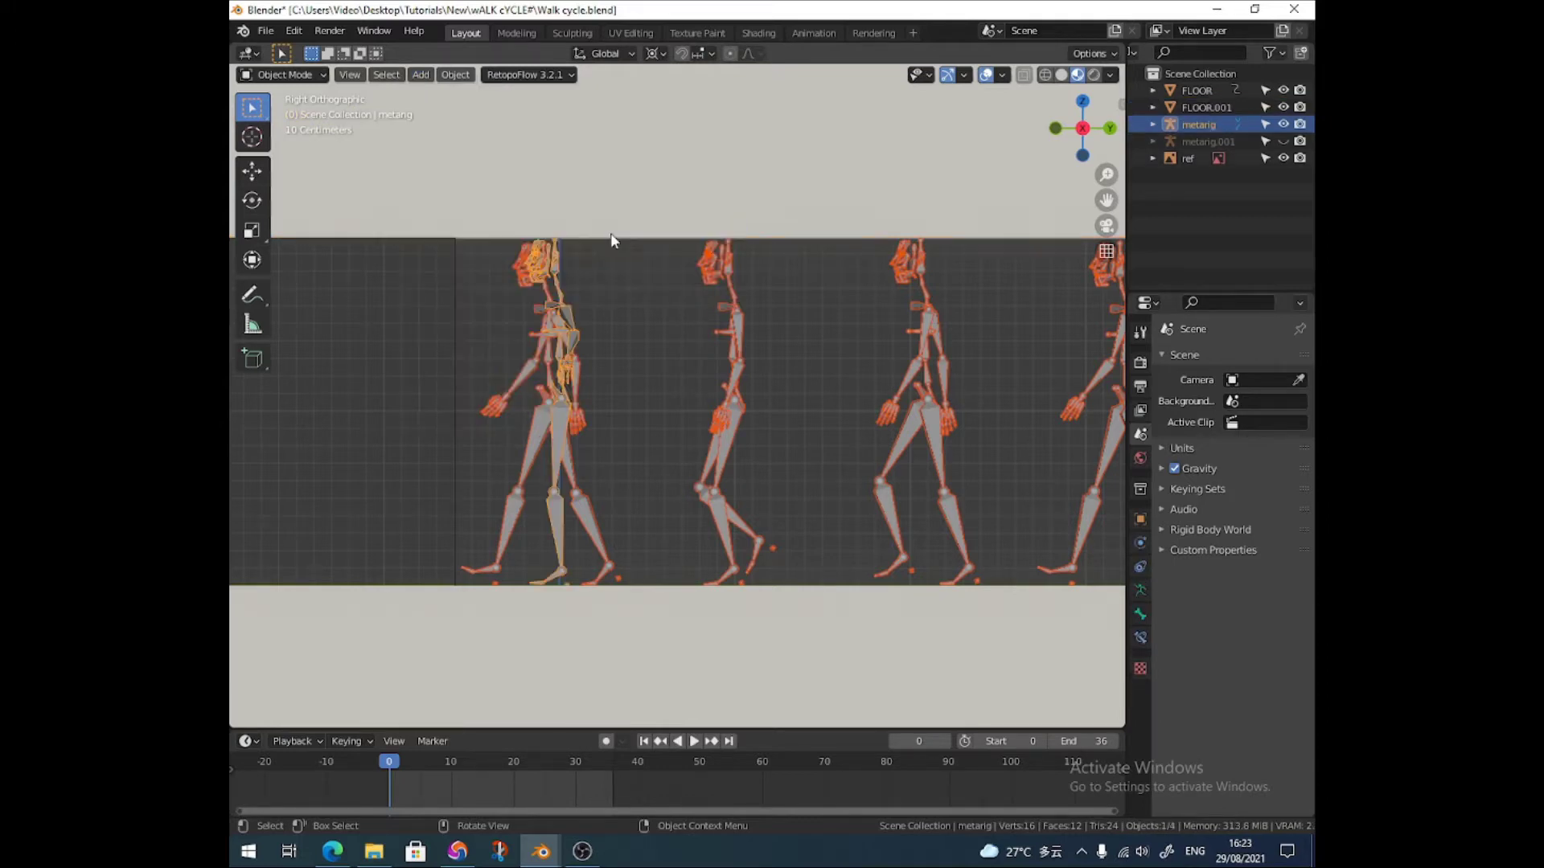
key(n)
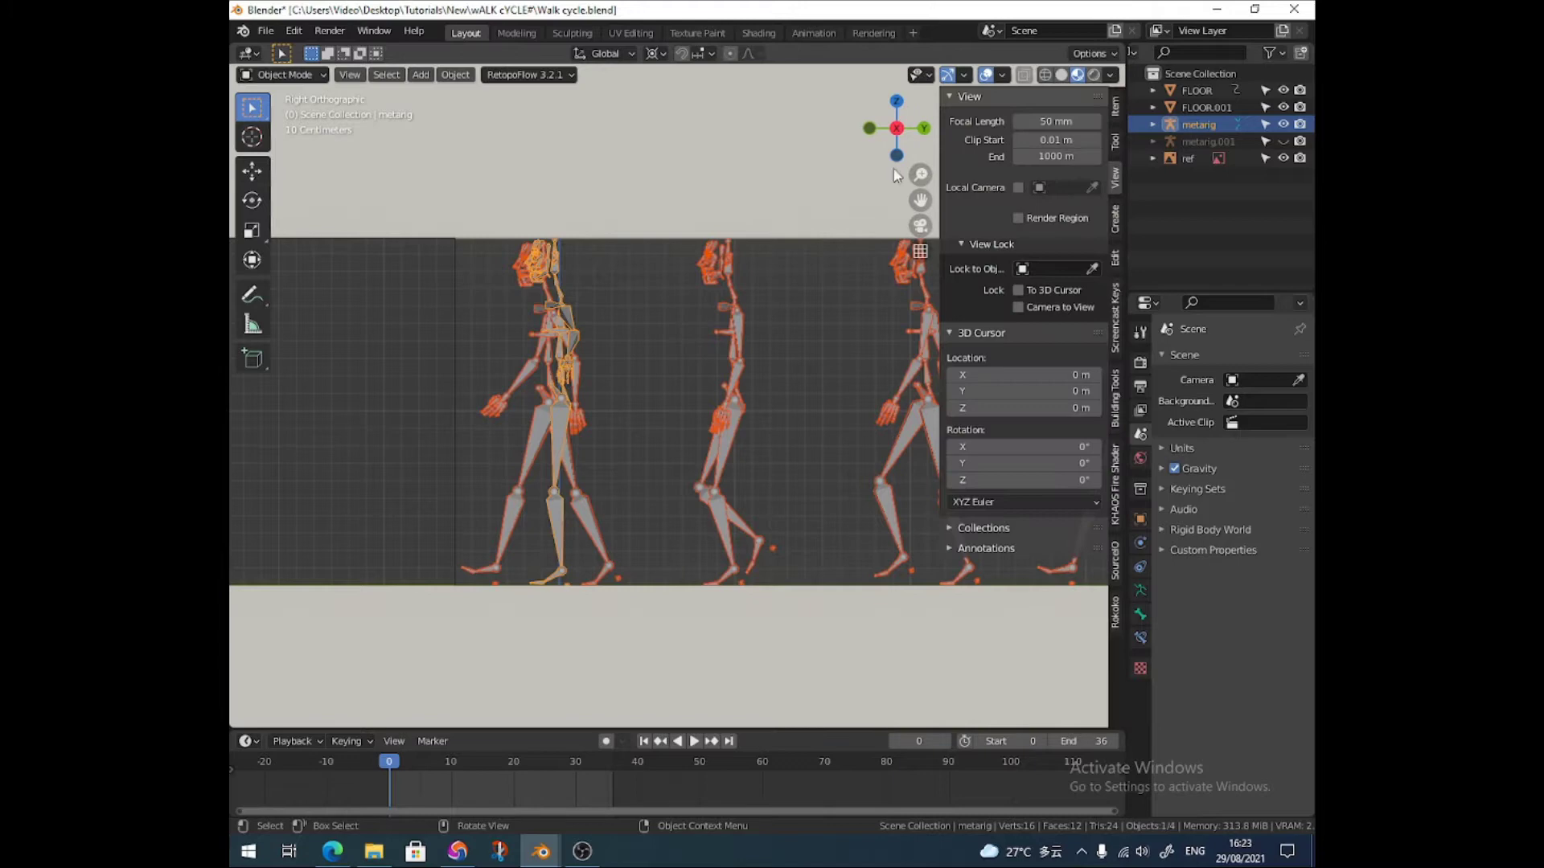
click(1117, 344)
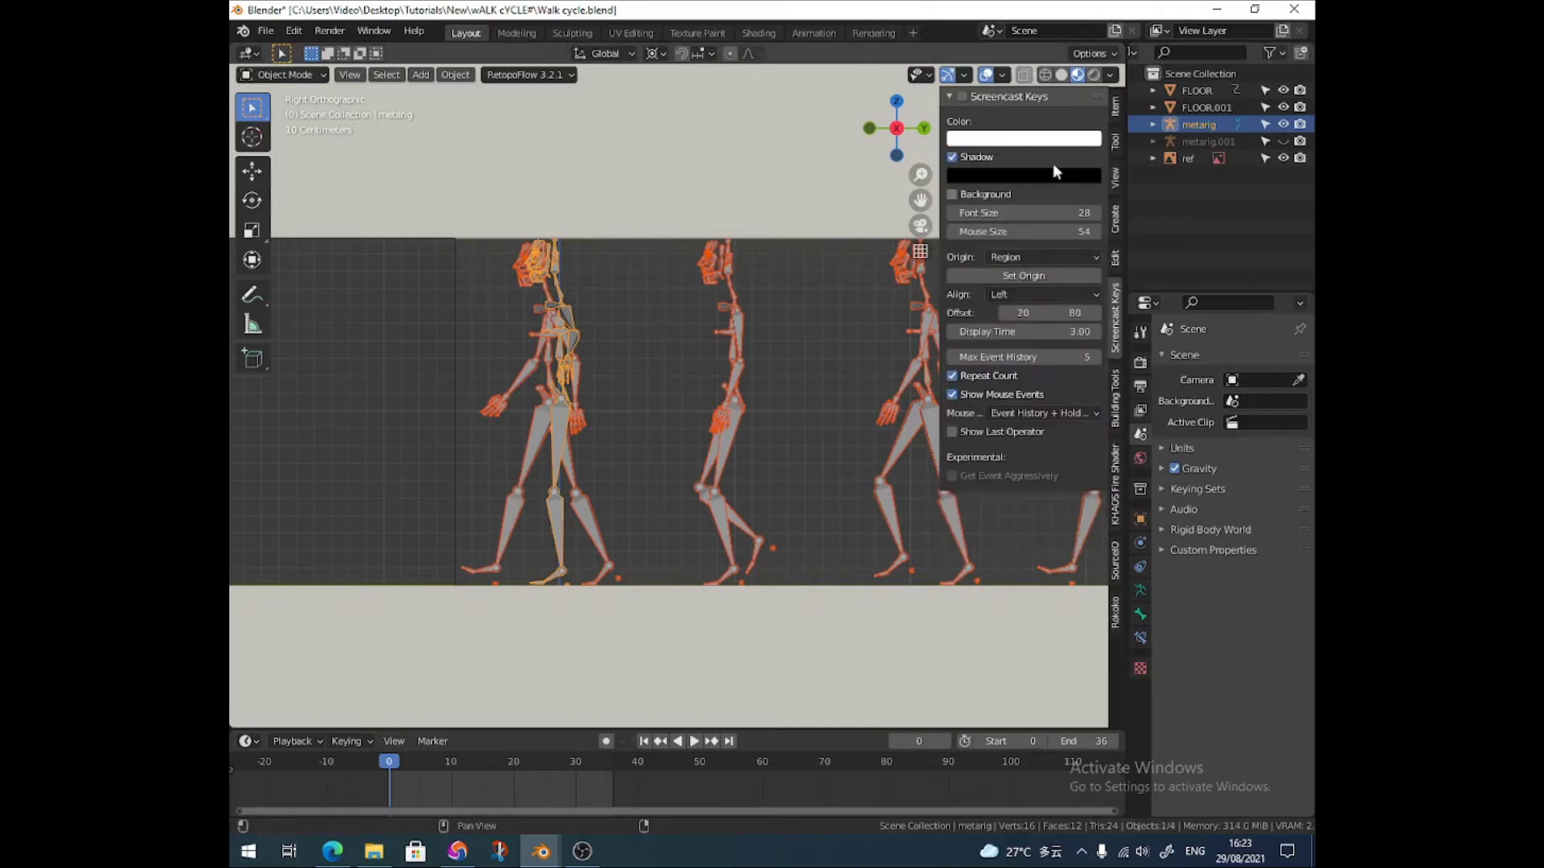
Turn on the Screencast Keys overlay, select the metarig, and make FLOOR, FLOOR.001 and ref unselectable
click(961, 96)
key(n)
click(562, 310)
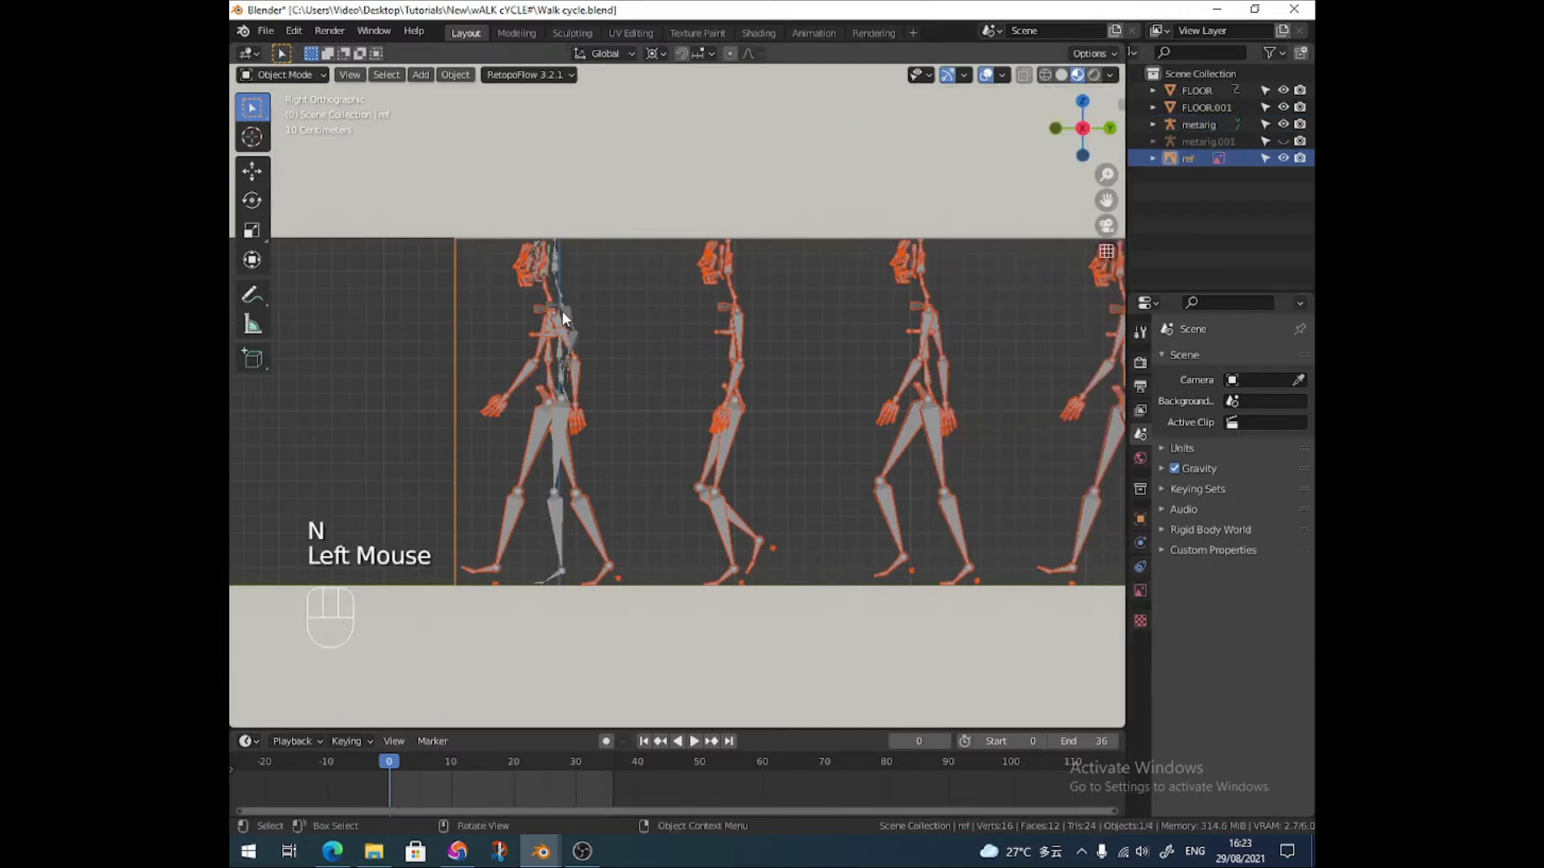
click(567, 313)
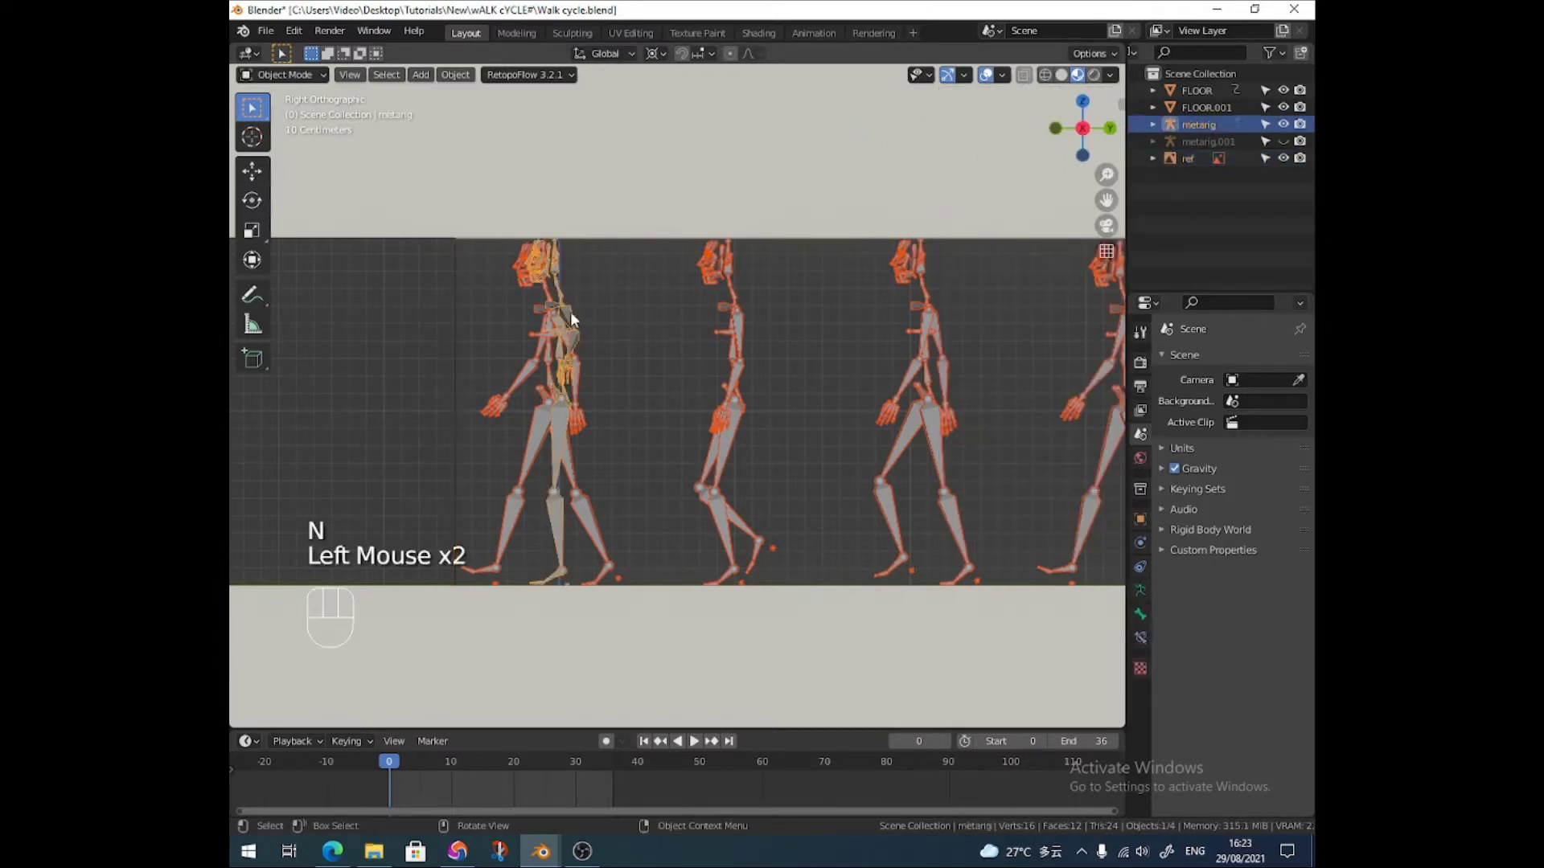
click(1265, 107)
click(1265, 90)
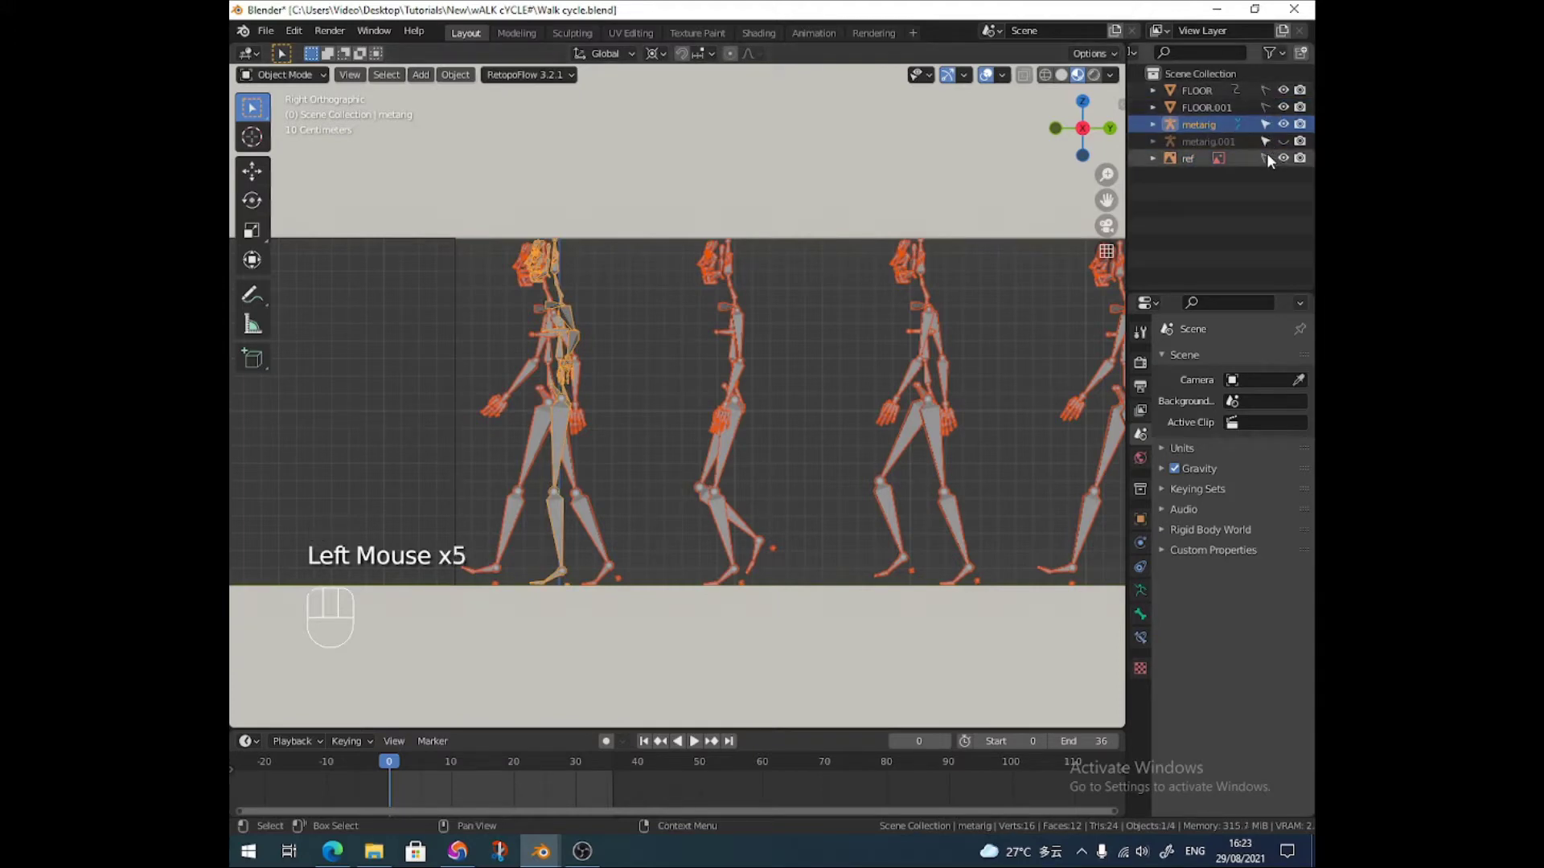
click(1265, 158)
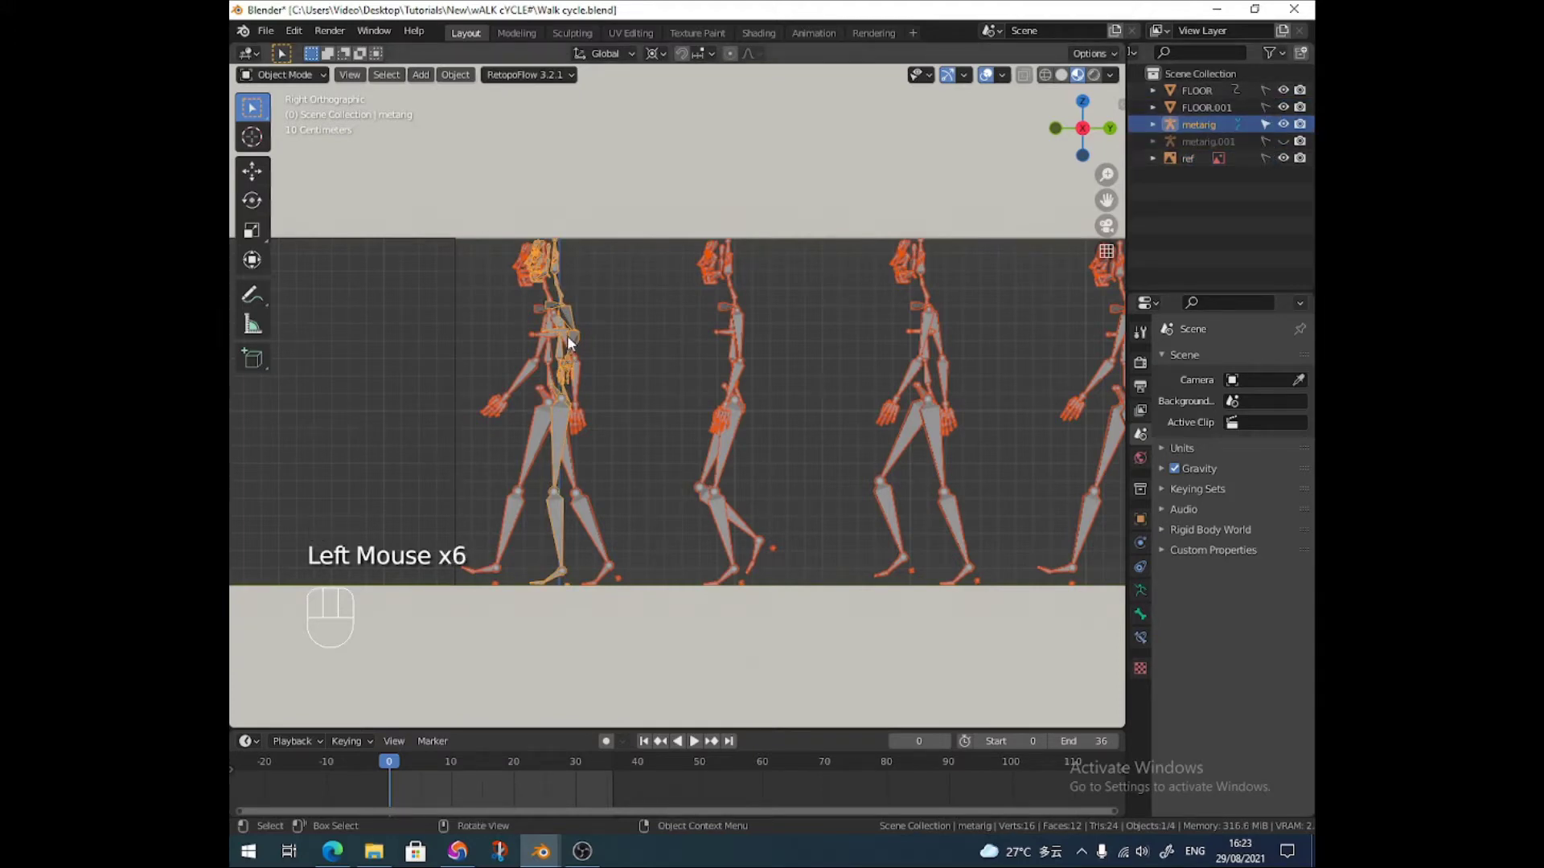
Shift the metarig −0.063951 m along Y onto the reference and enter Pose Mode
key(g)
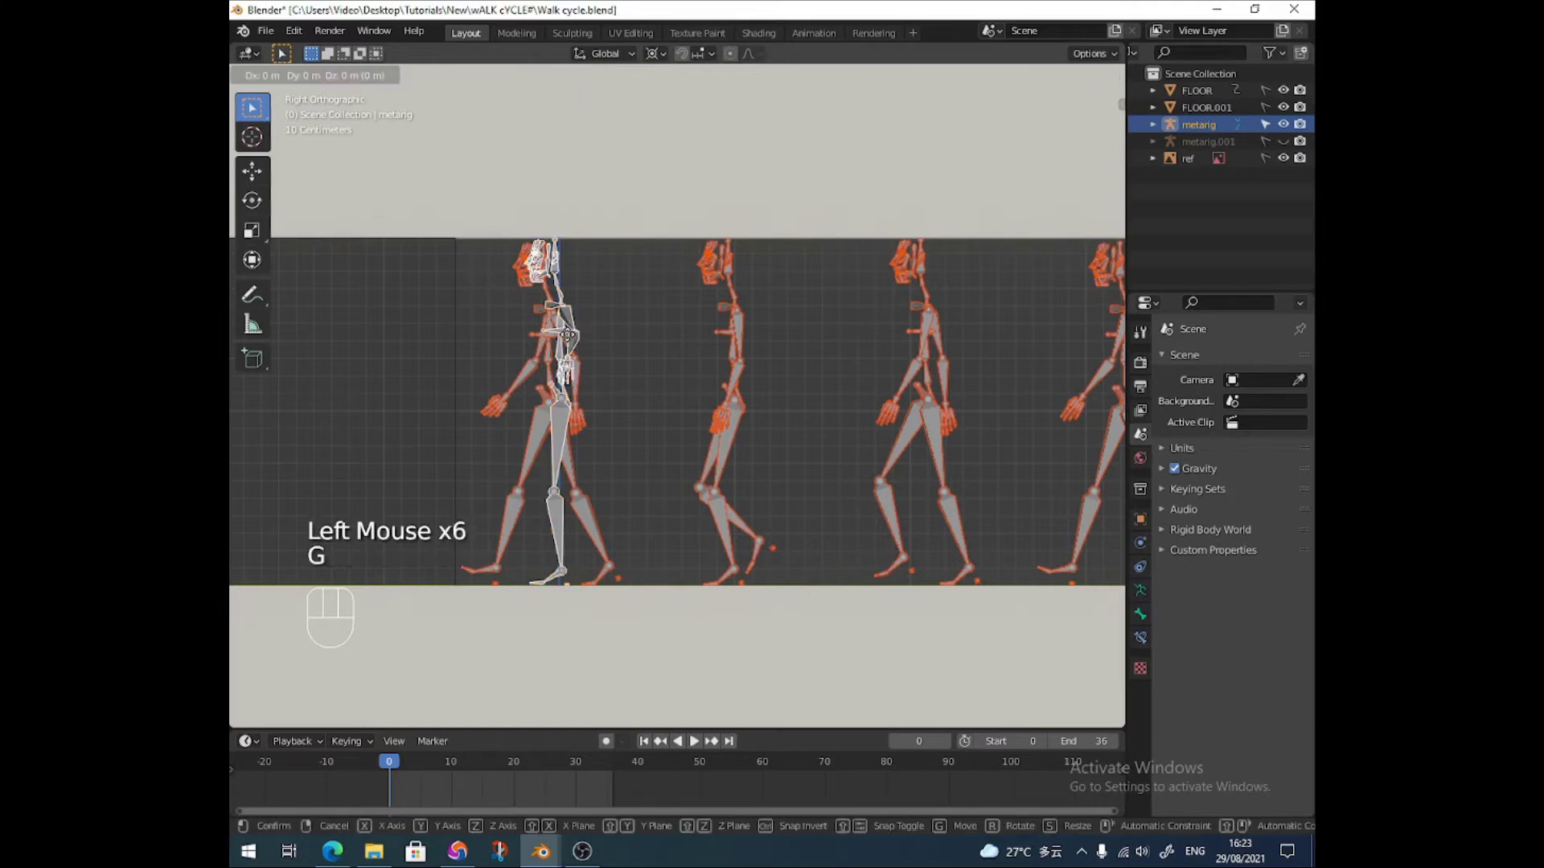
click(555, 329)
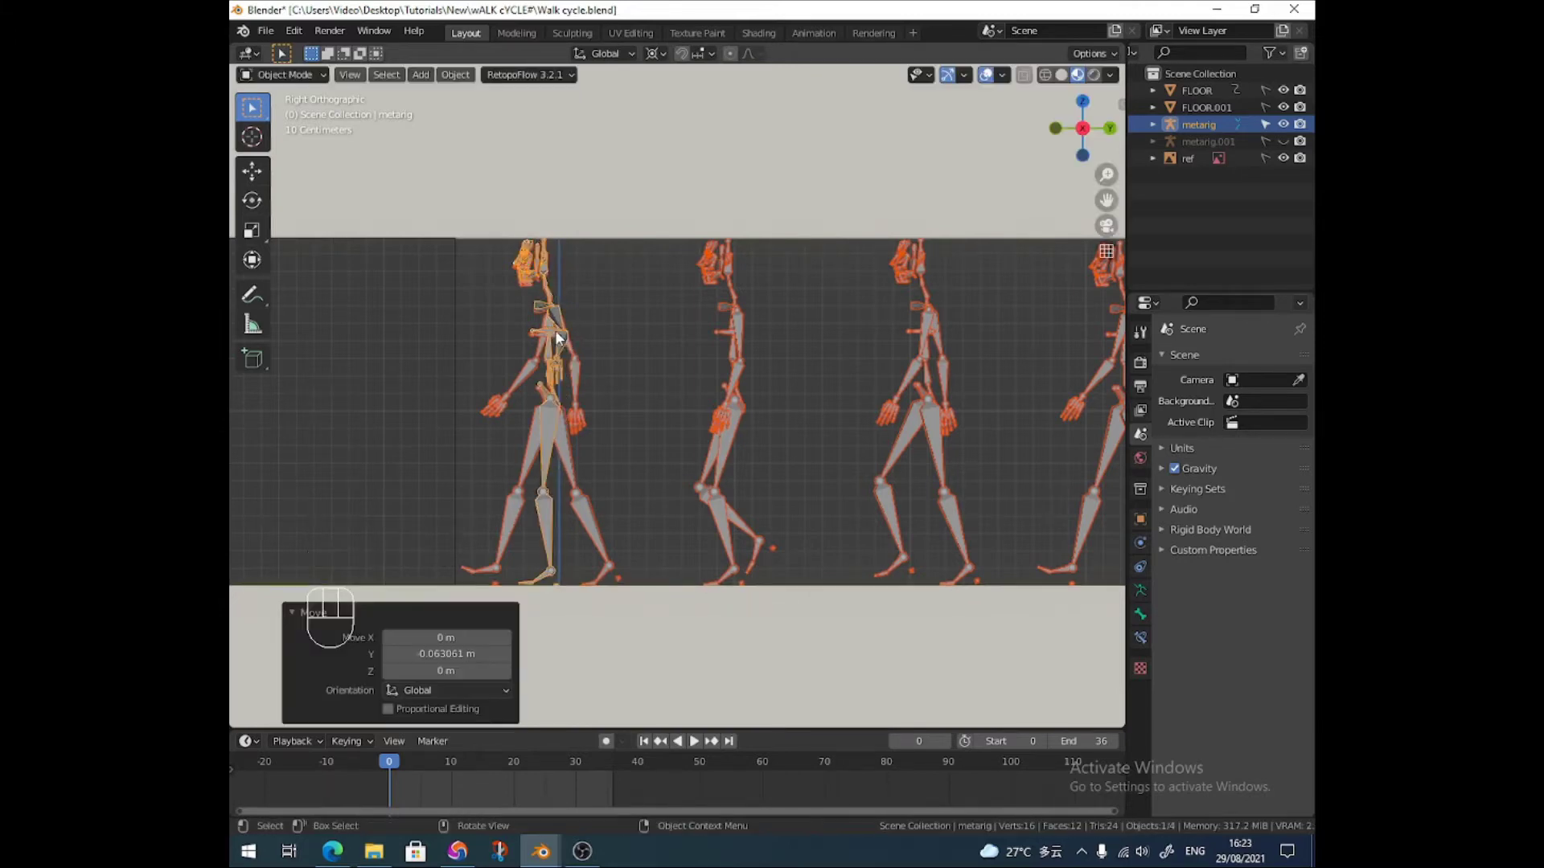
click(282, 74)
click(288, 132)
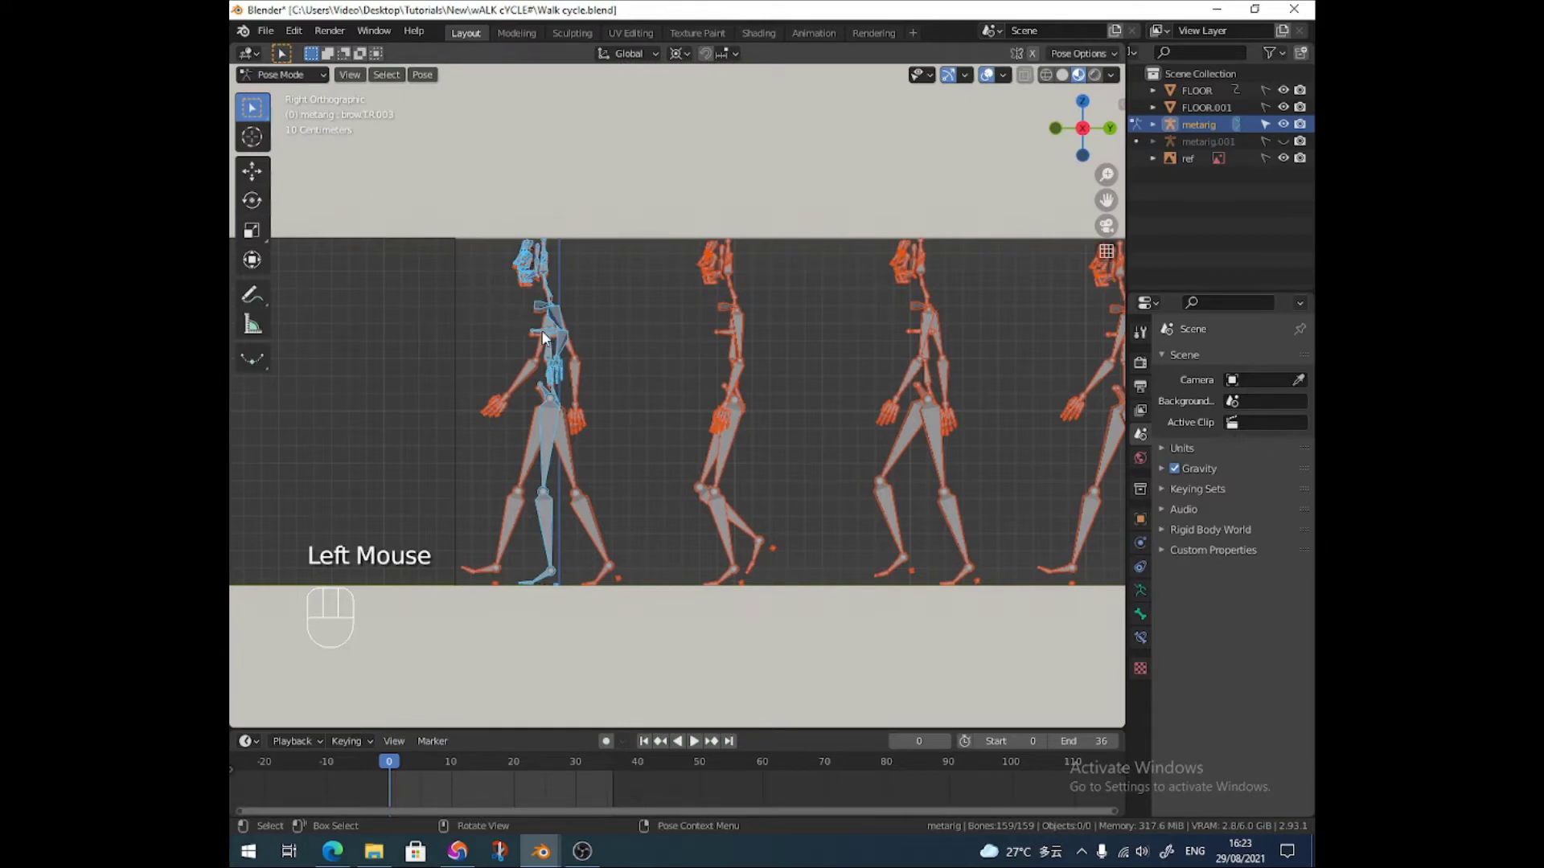
Twist the spine bone -2.48° around Z
key(KP_1)
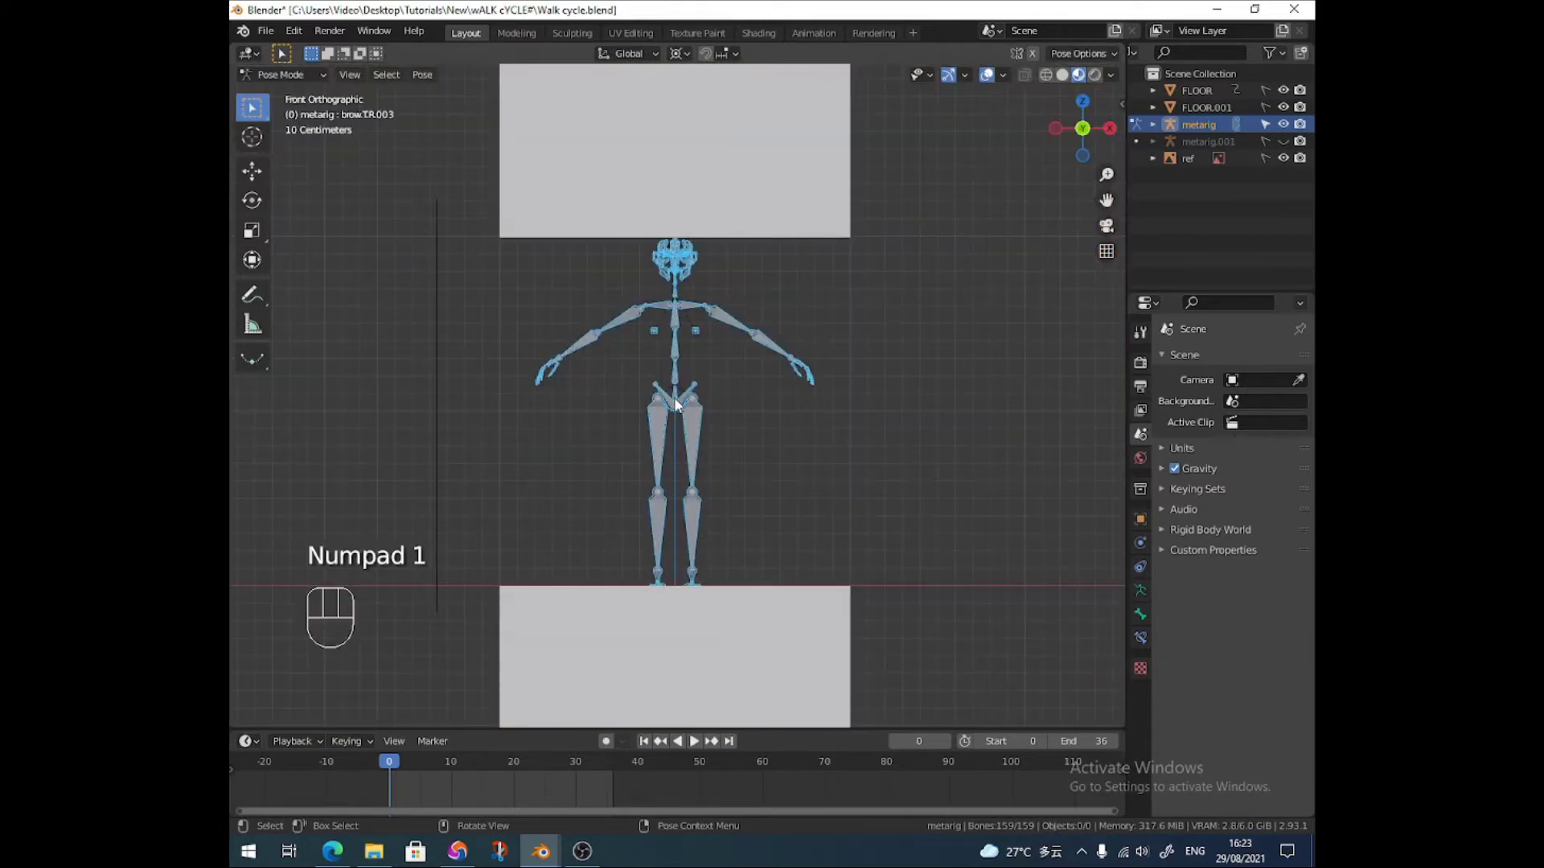
middle_drag(682, 407, 666, 432)
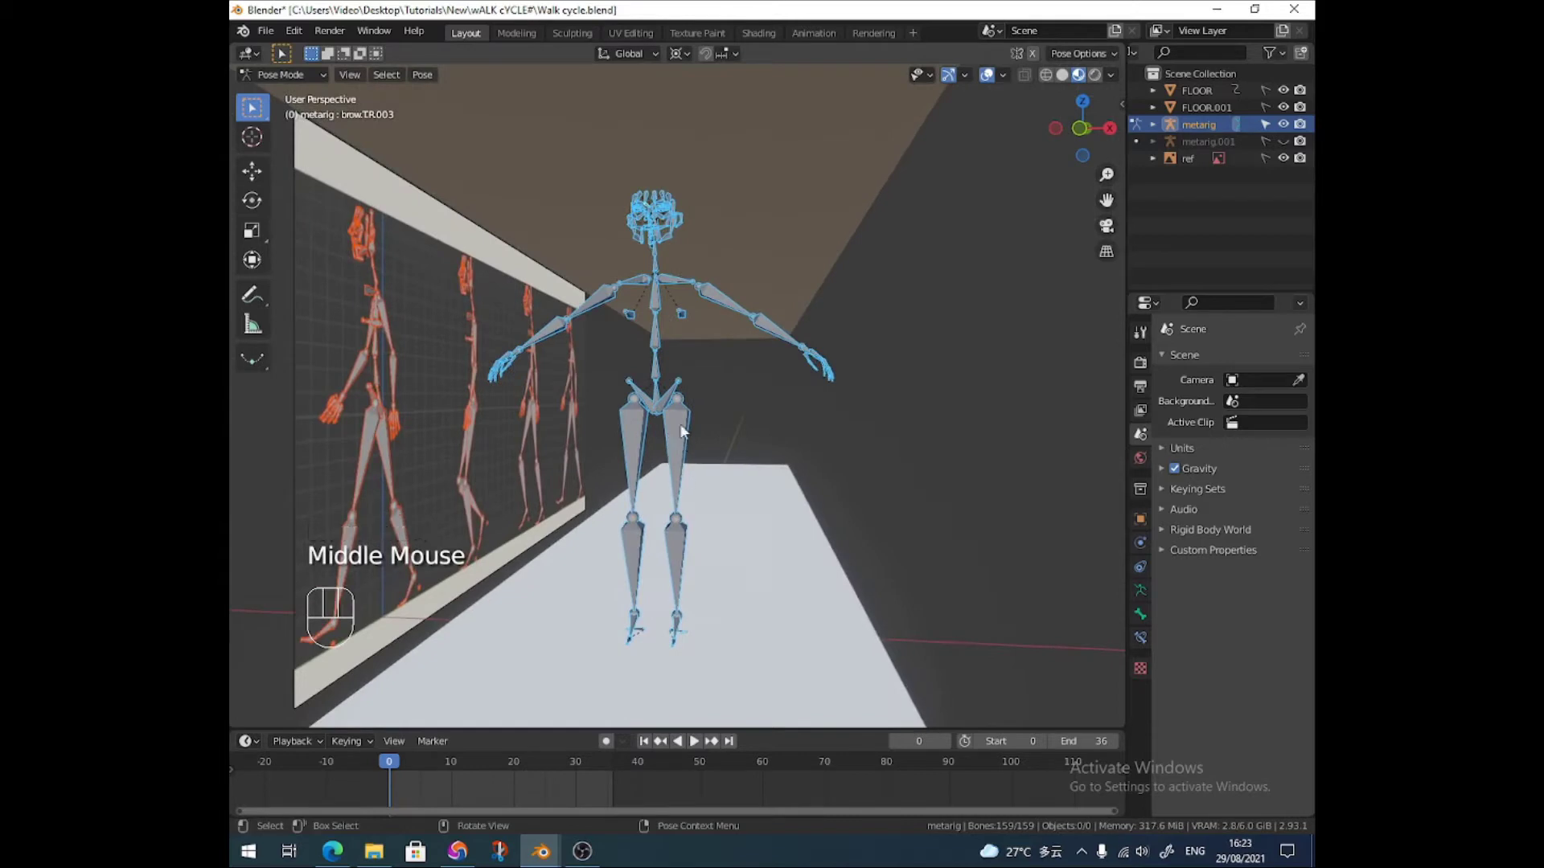
click(657, 390)
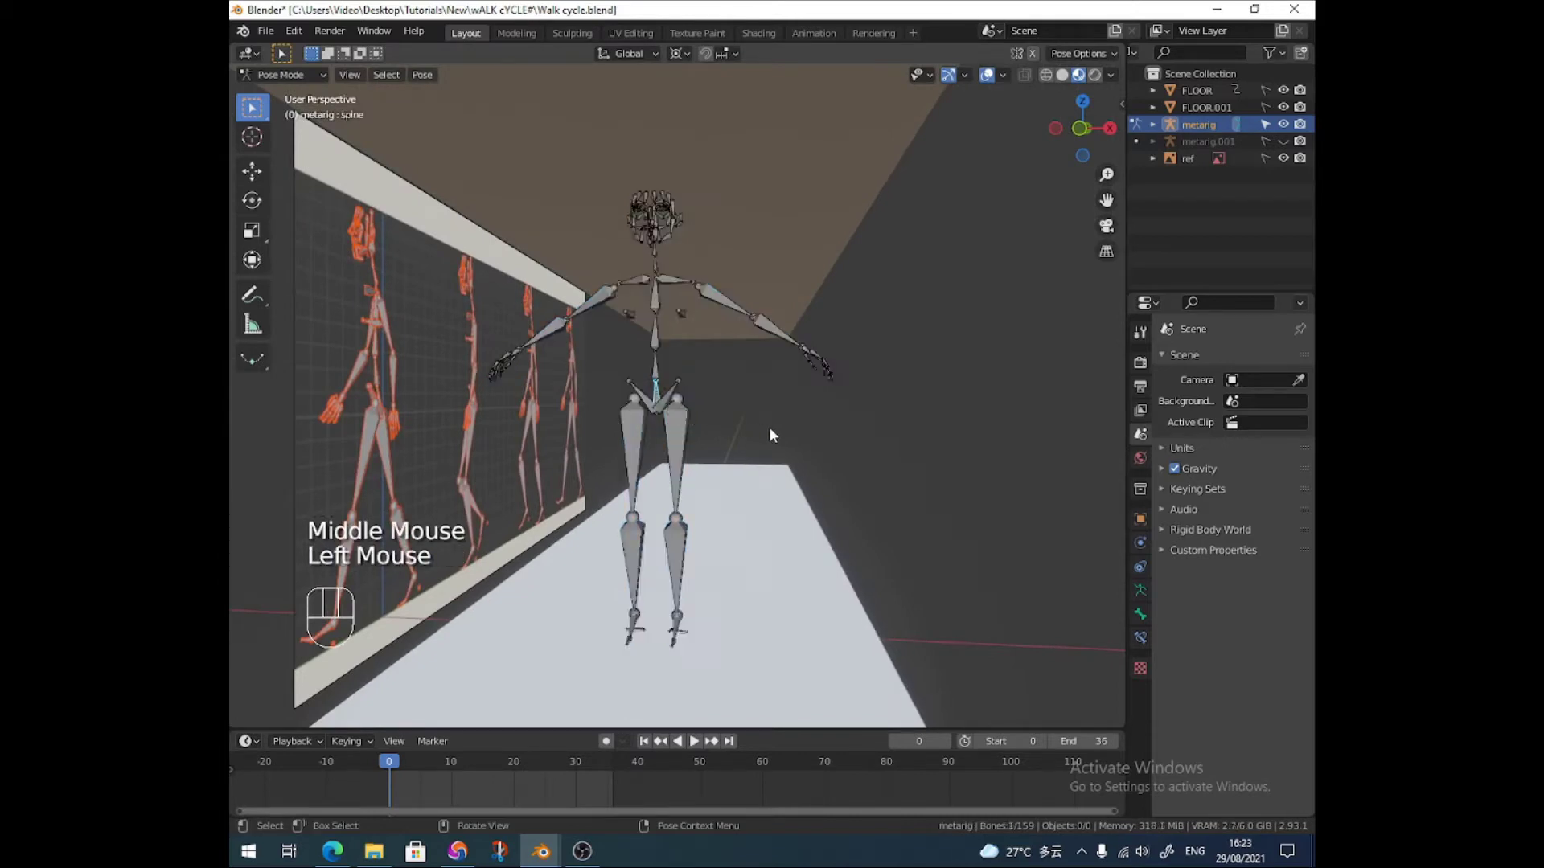
key(r)
key(z)
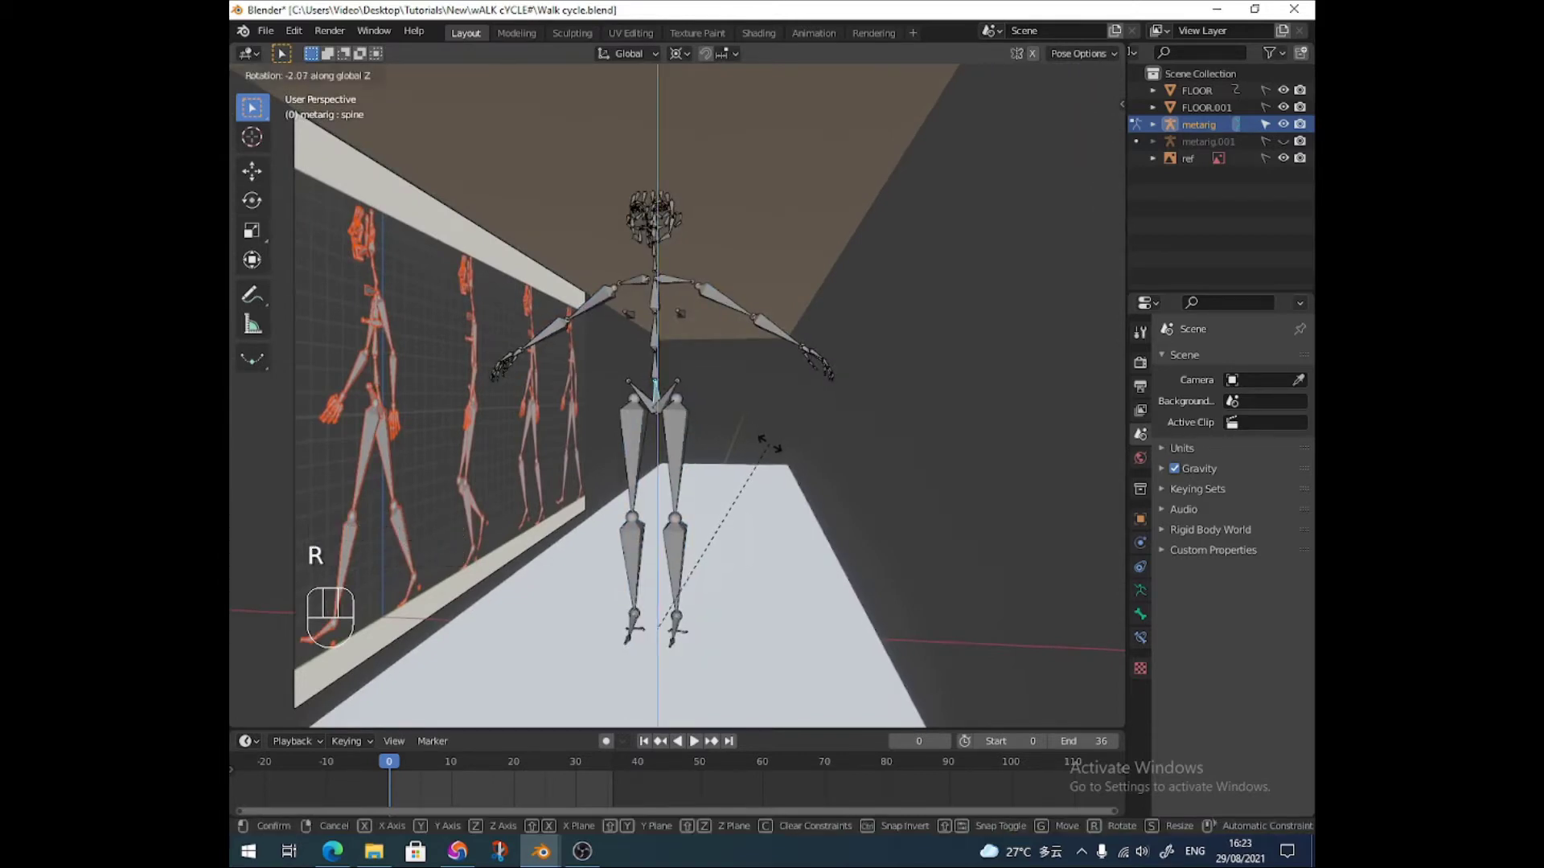
click(732, 495)
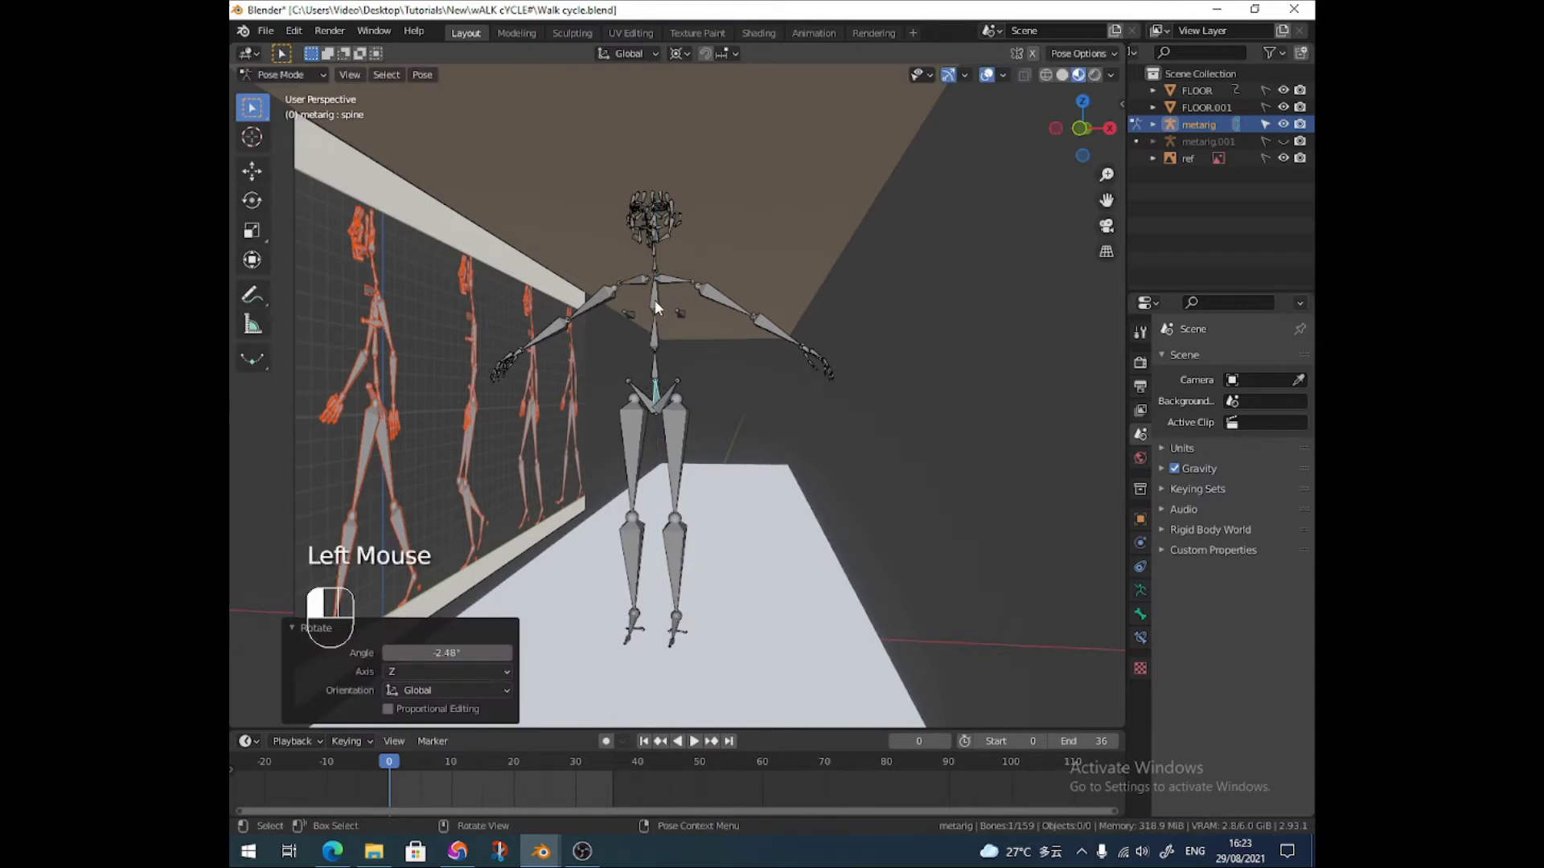
Rotate the chest bone spine.003 by 8.57° in front view
click(654, 302)
click(654, 304)
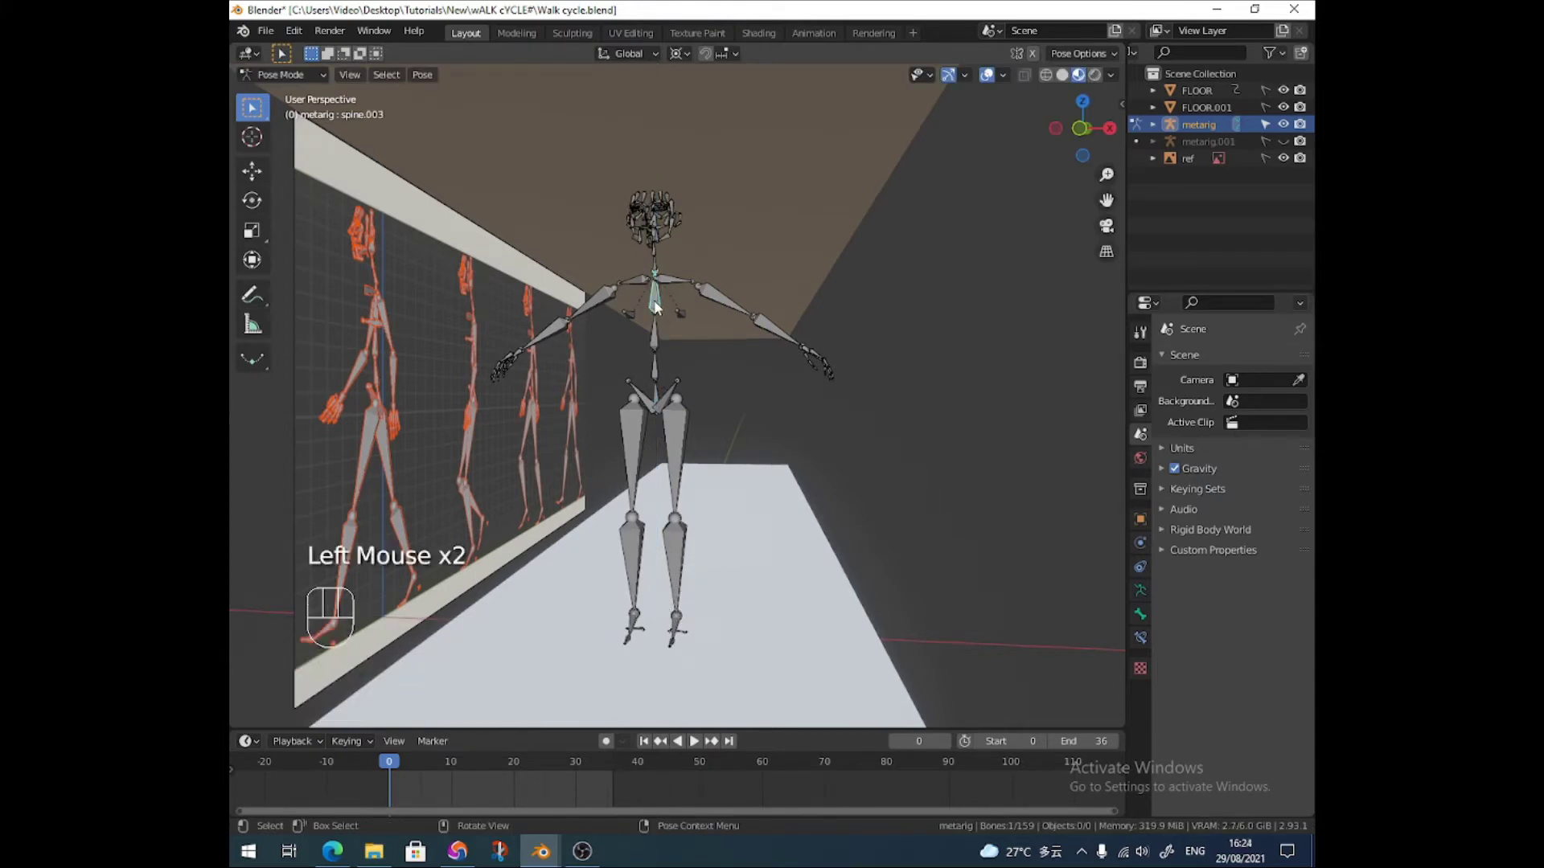
key(KP_1)
key(r)
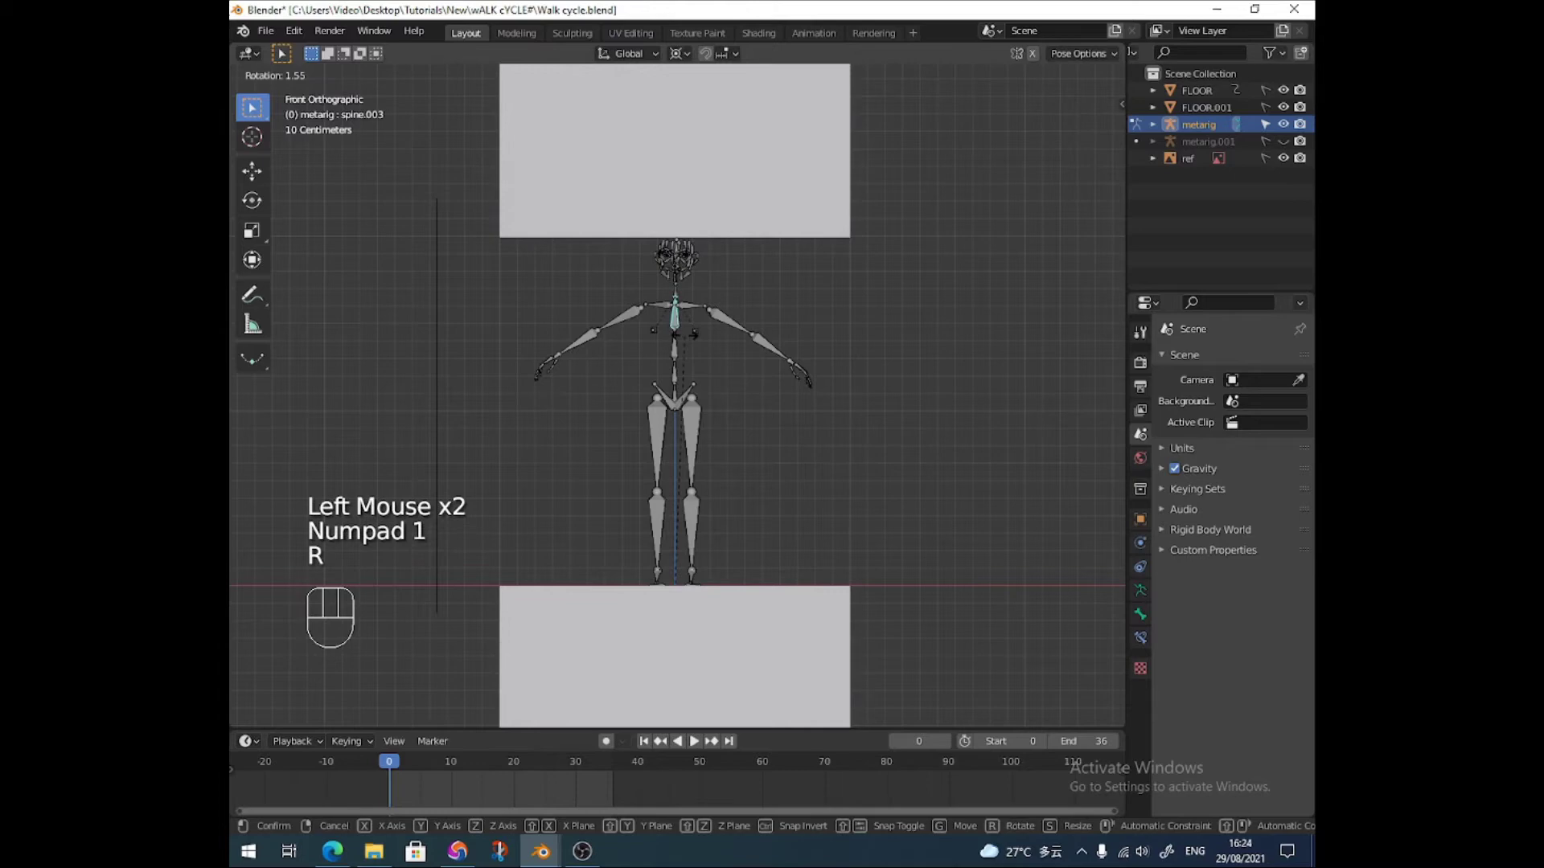
click(693, 316)
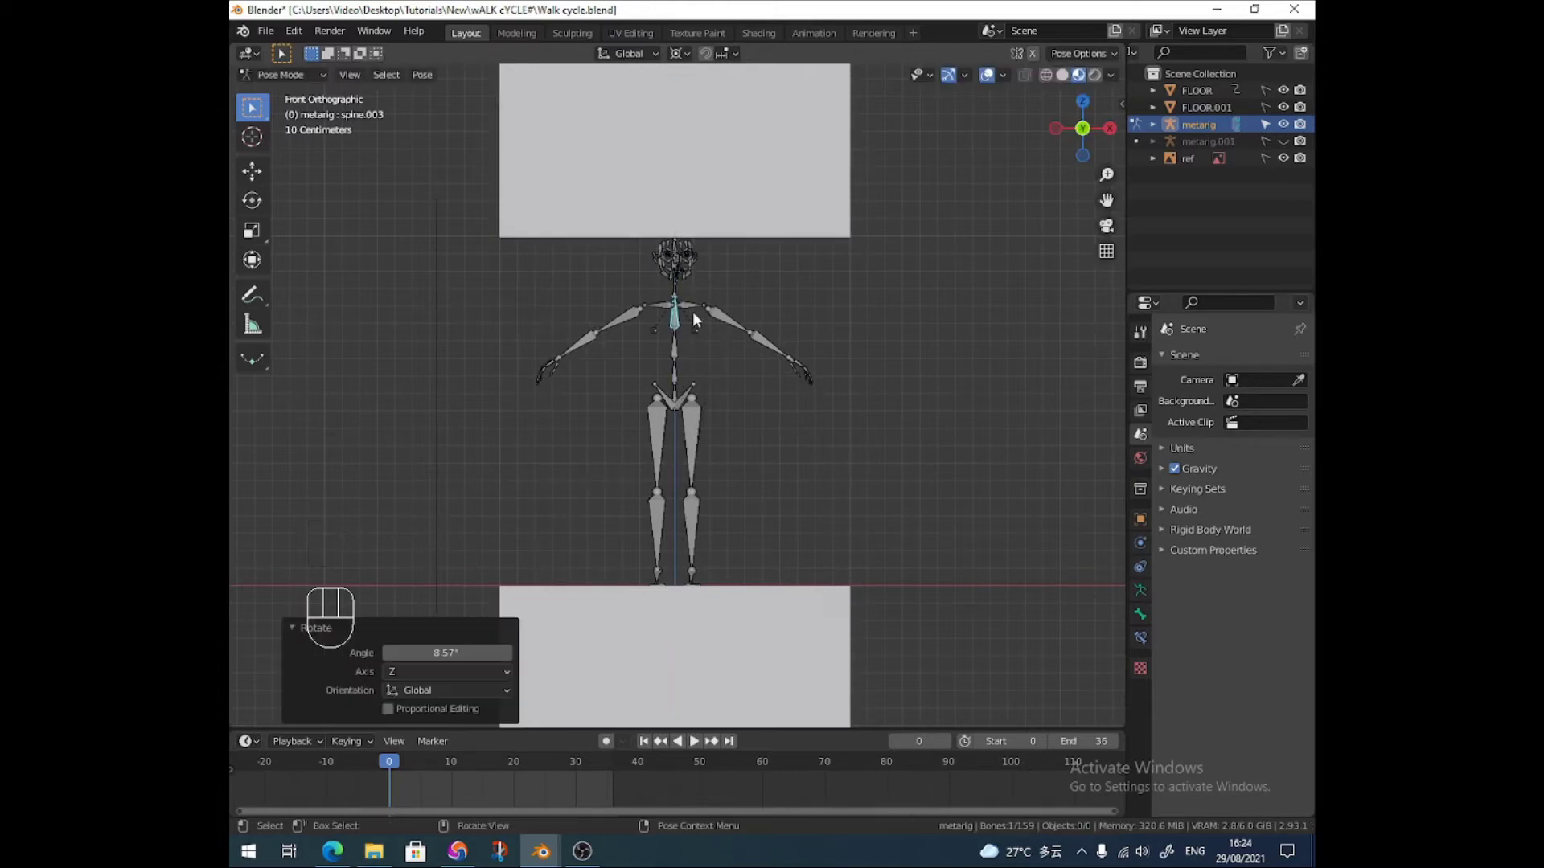
Twist the neck bone spine.005 -4.69° around Z
scroll(692, 312, up, 2)
shift+middle_drag(696, 230, 682, 274)
click(664, 257)
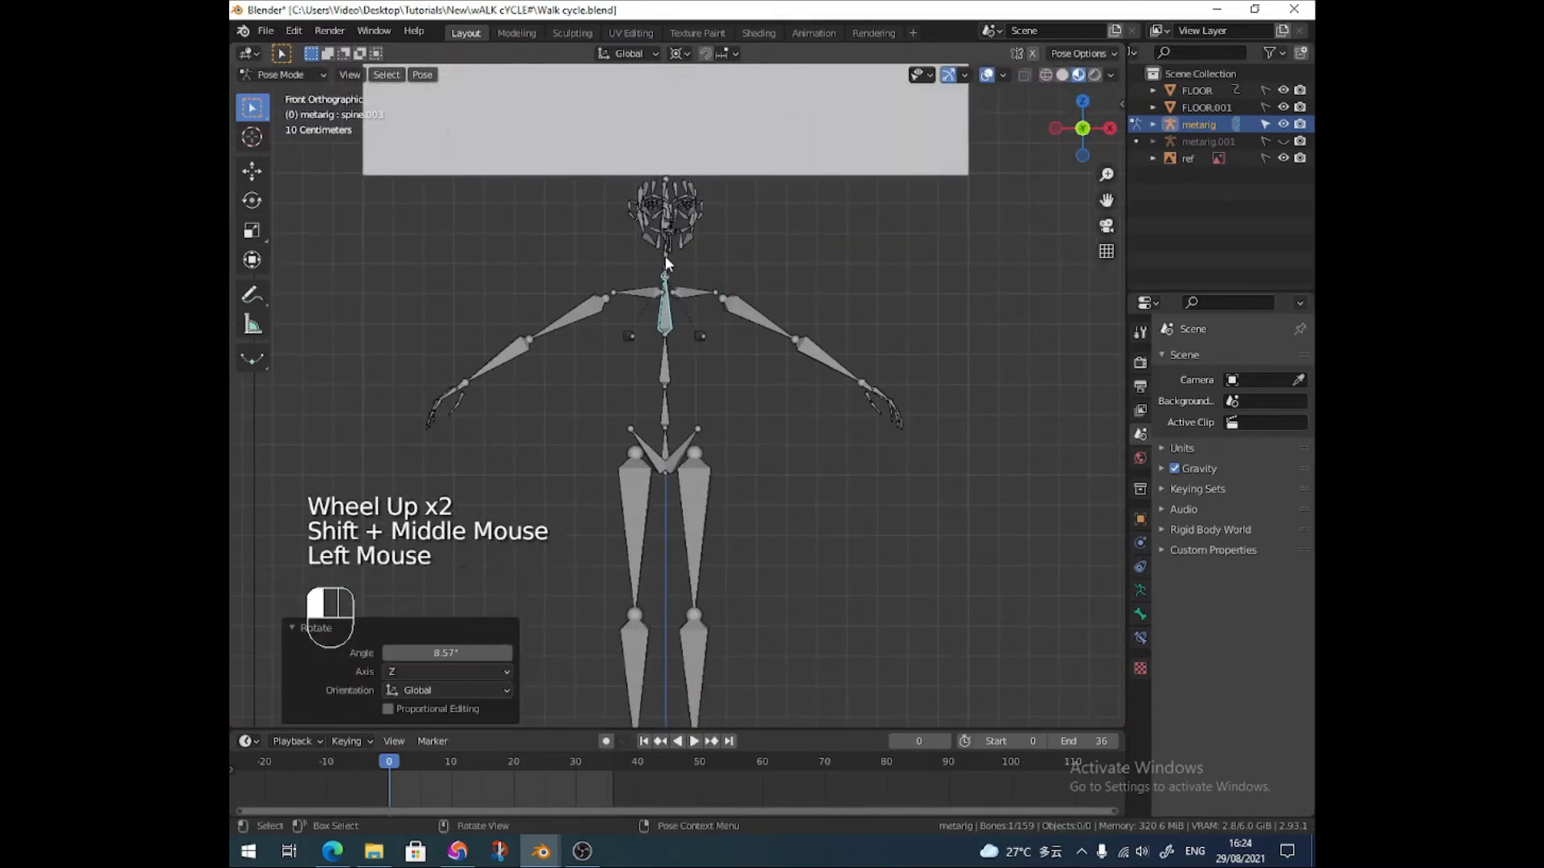
key(r)
key(z)
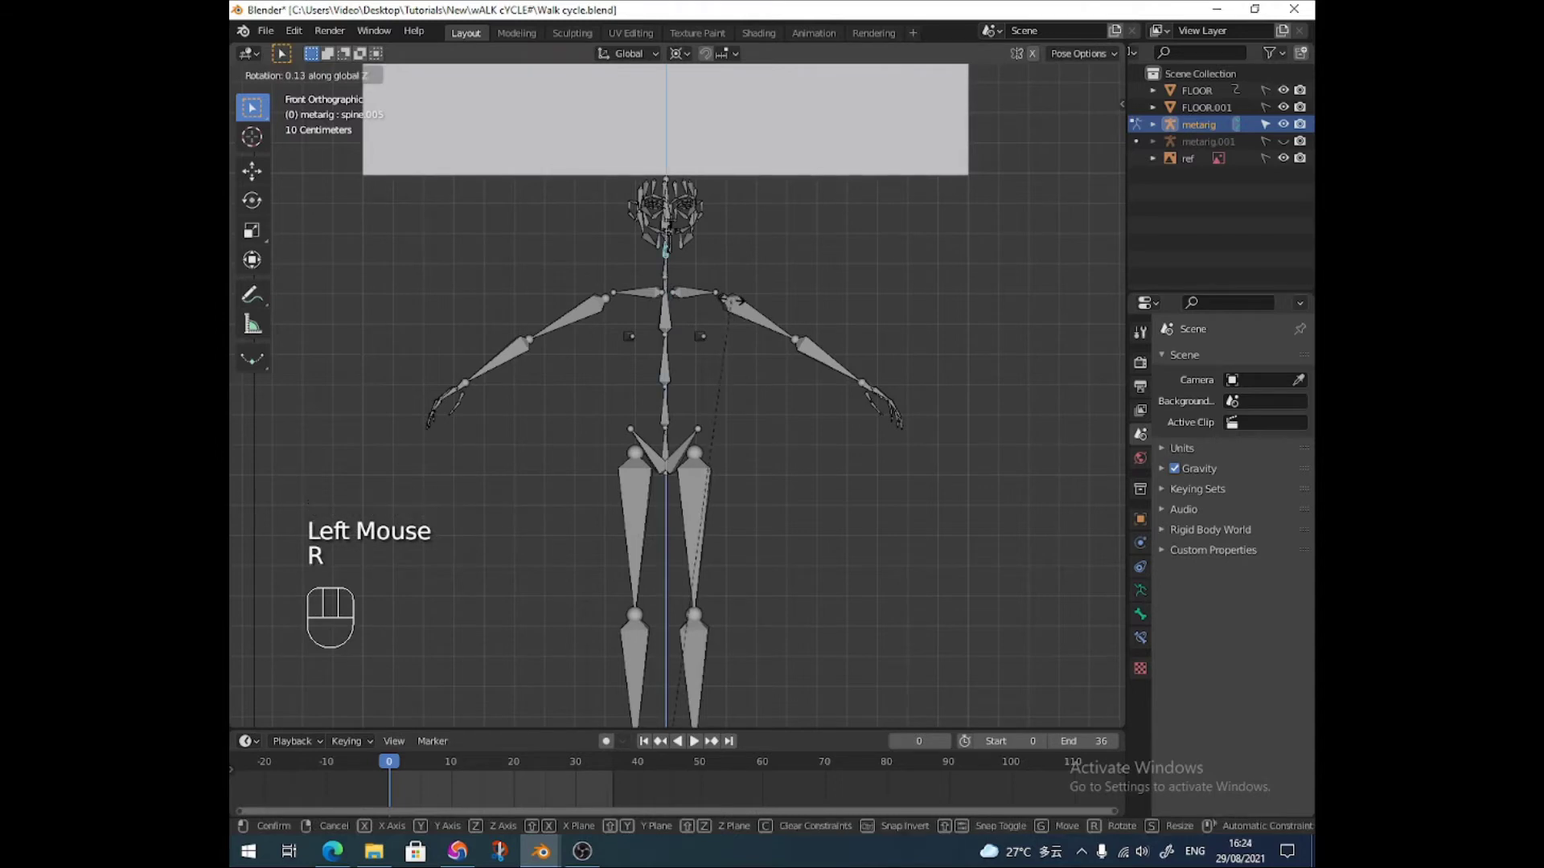
click(676, 435)
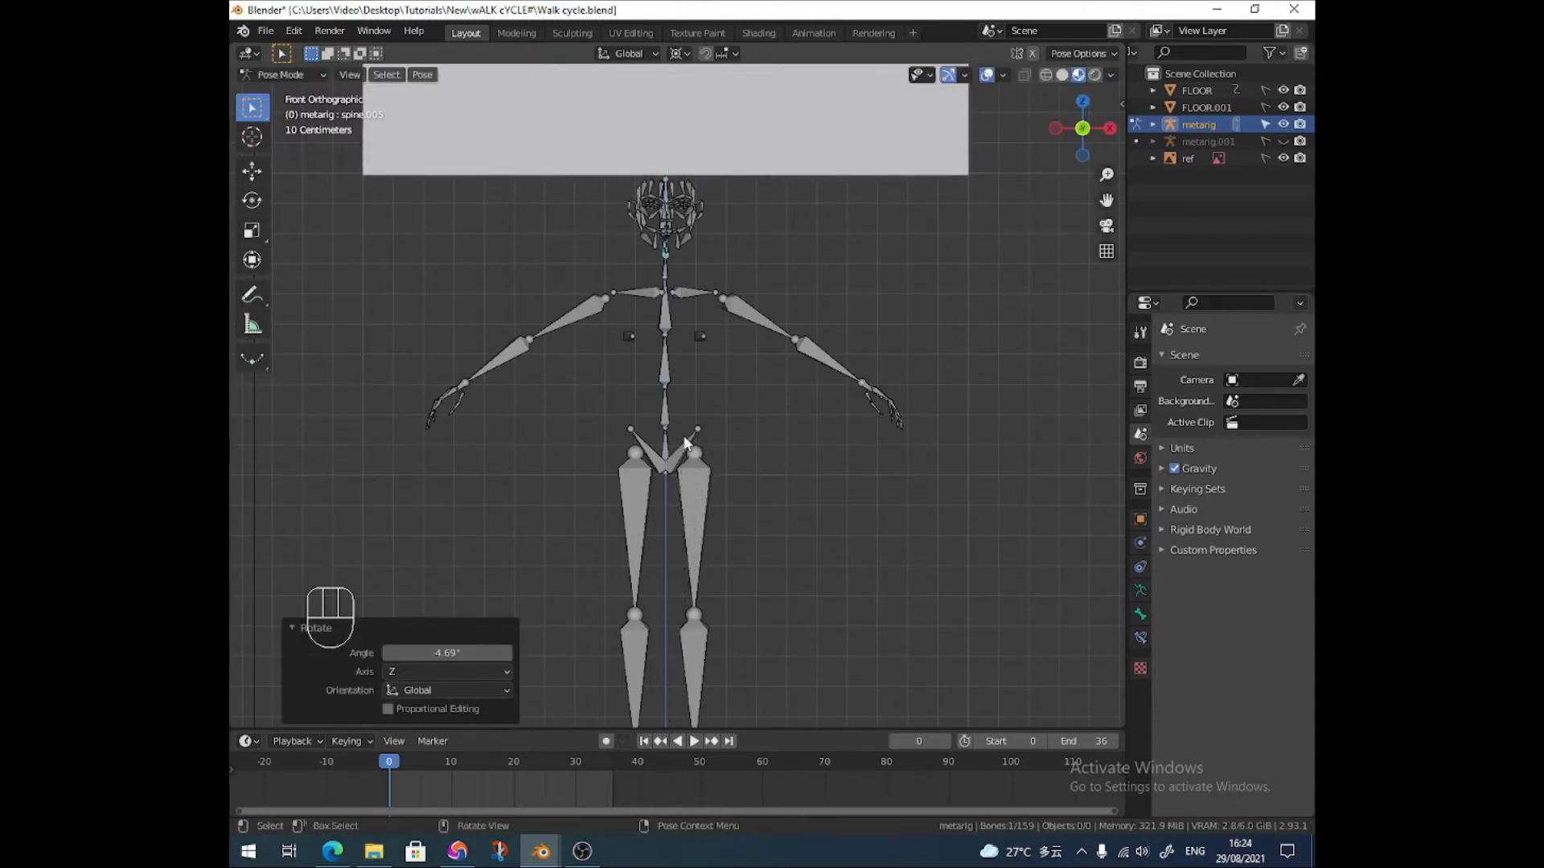
Select upper_arm.L and enable X-axis pose mirroring
middle_drag(677, 435, 659, 331)
scroll(658, 326, down, 2)
click(673, 322)
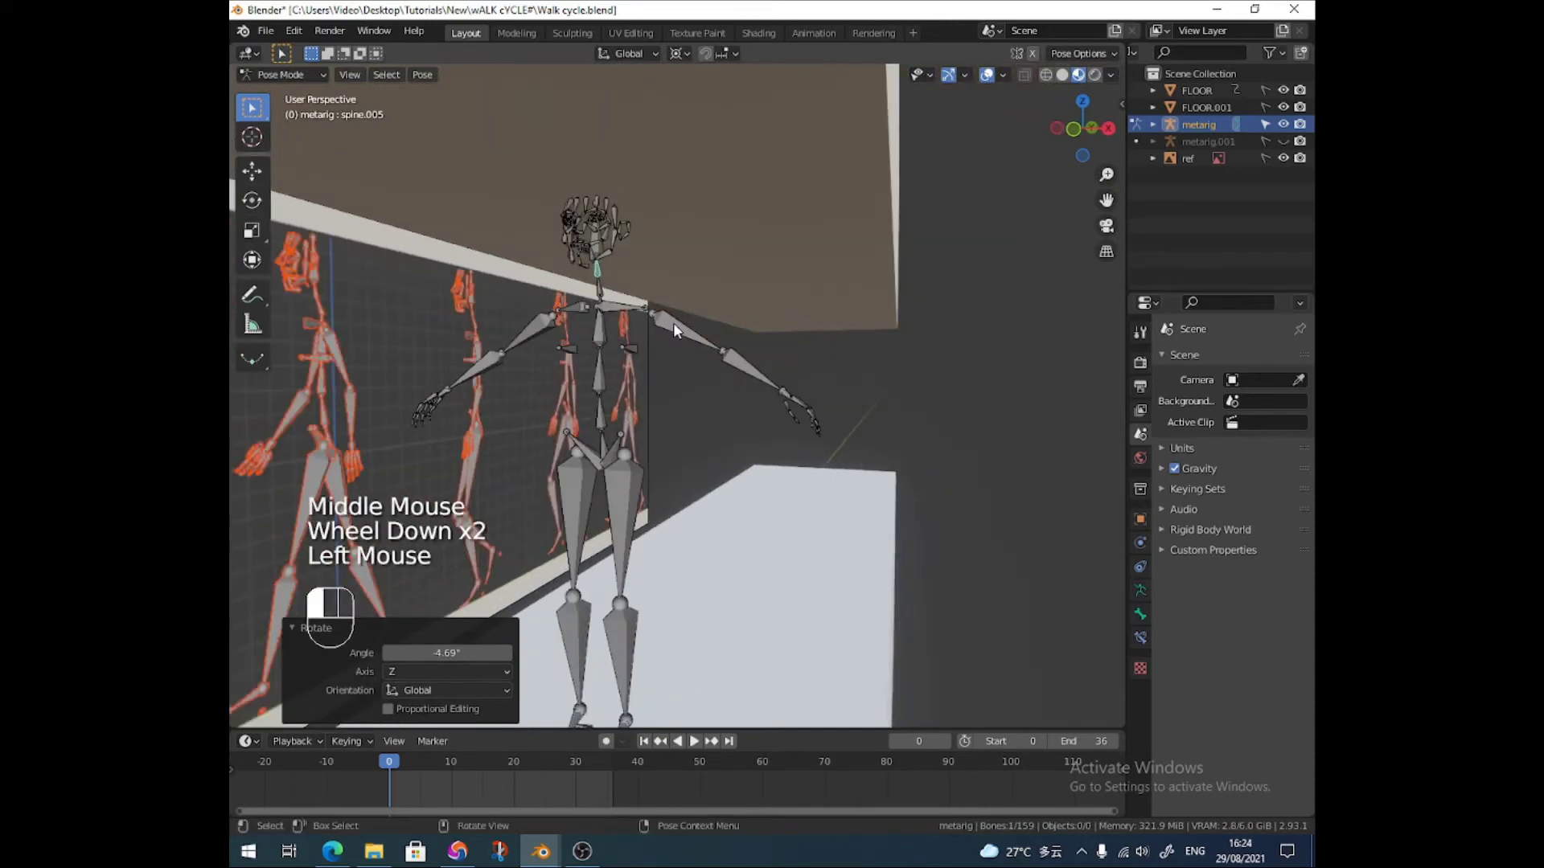
click(1030, 52)
middle_drag(845, 243, 804, 317)
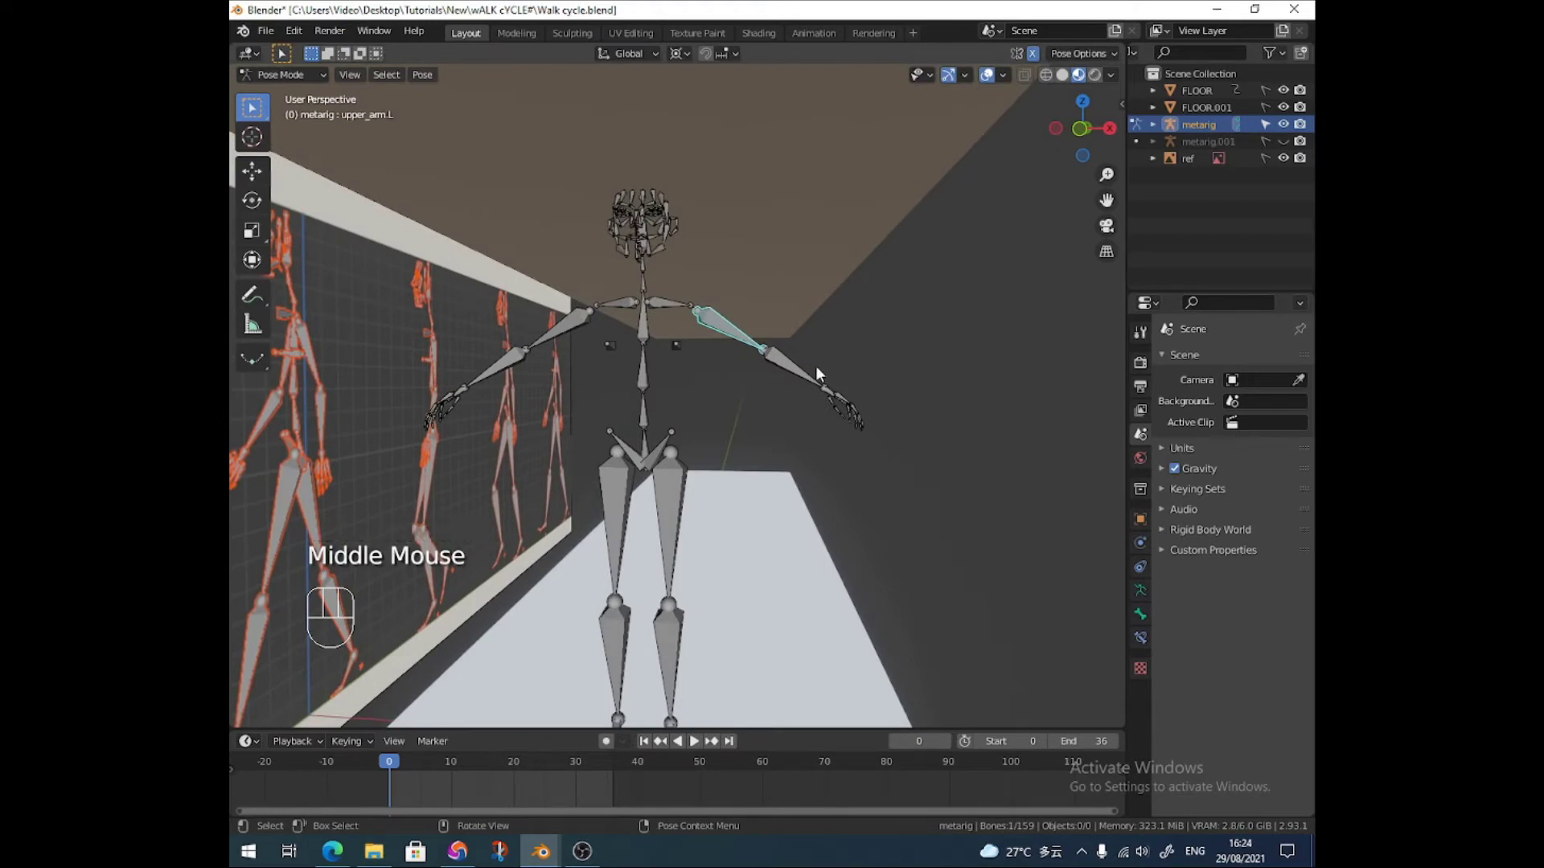
key(r)
click(803, 400)
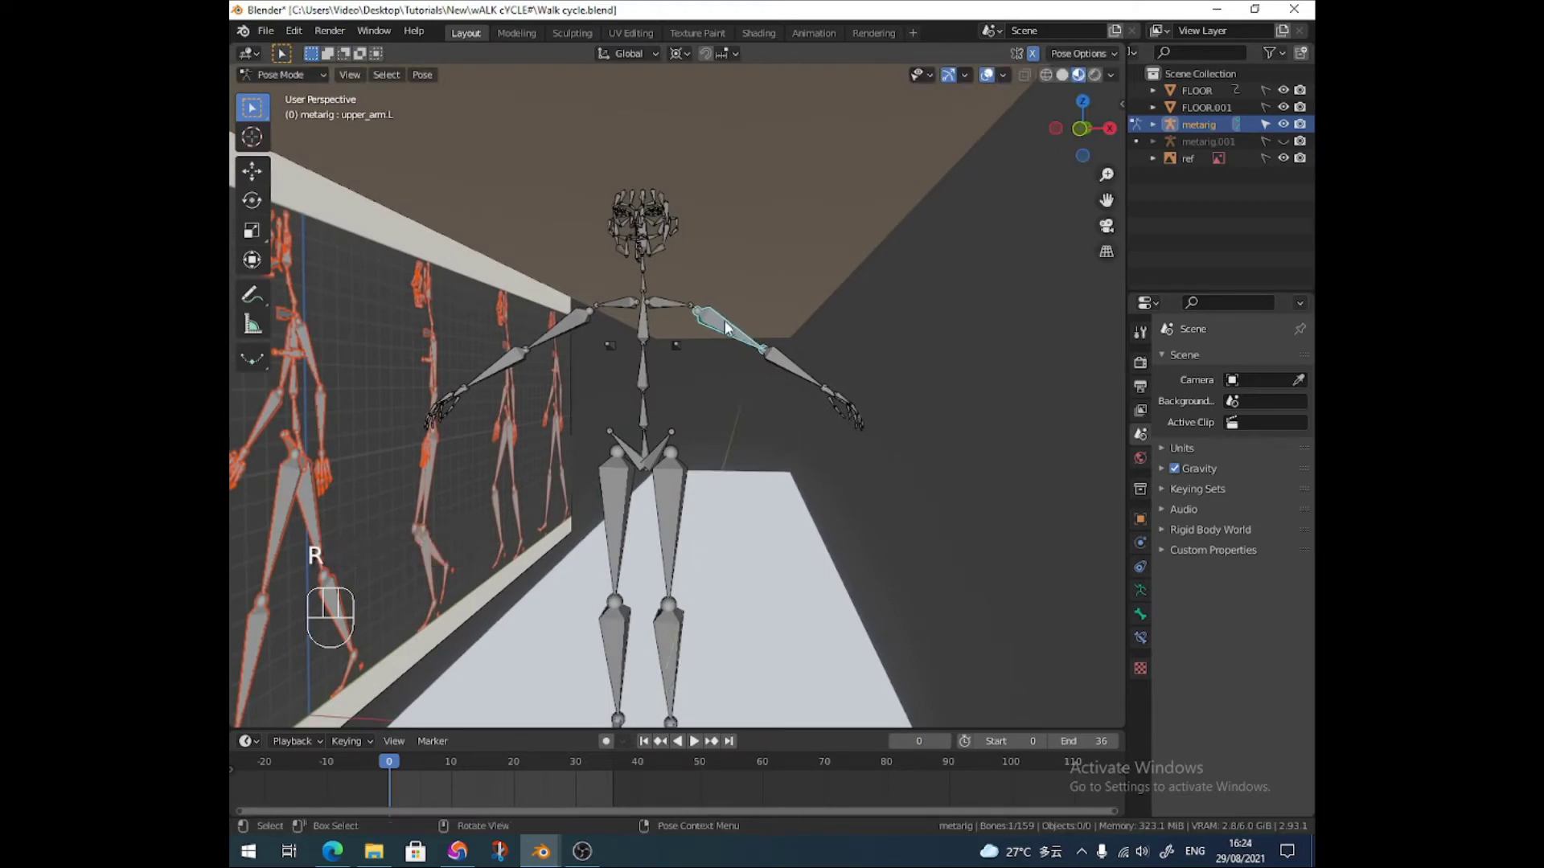
Set the pivot to Individual Origins and lower both upper arms 43.5°
click(685, 50)
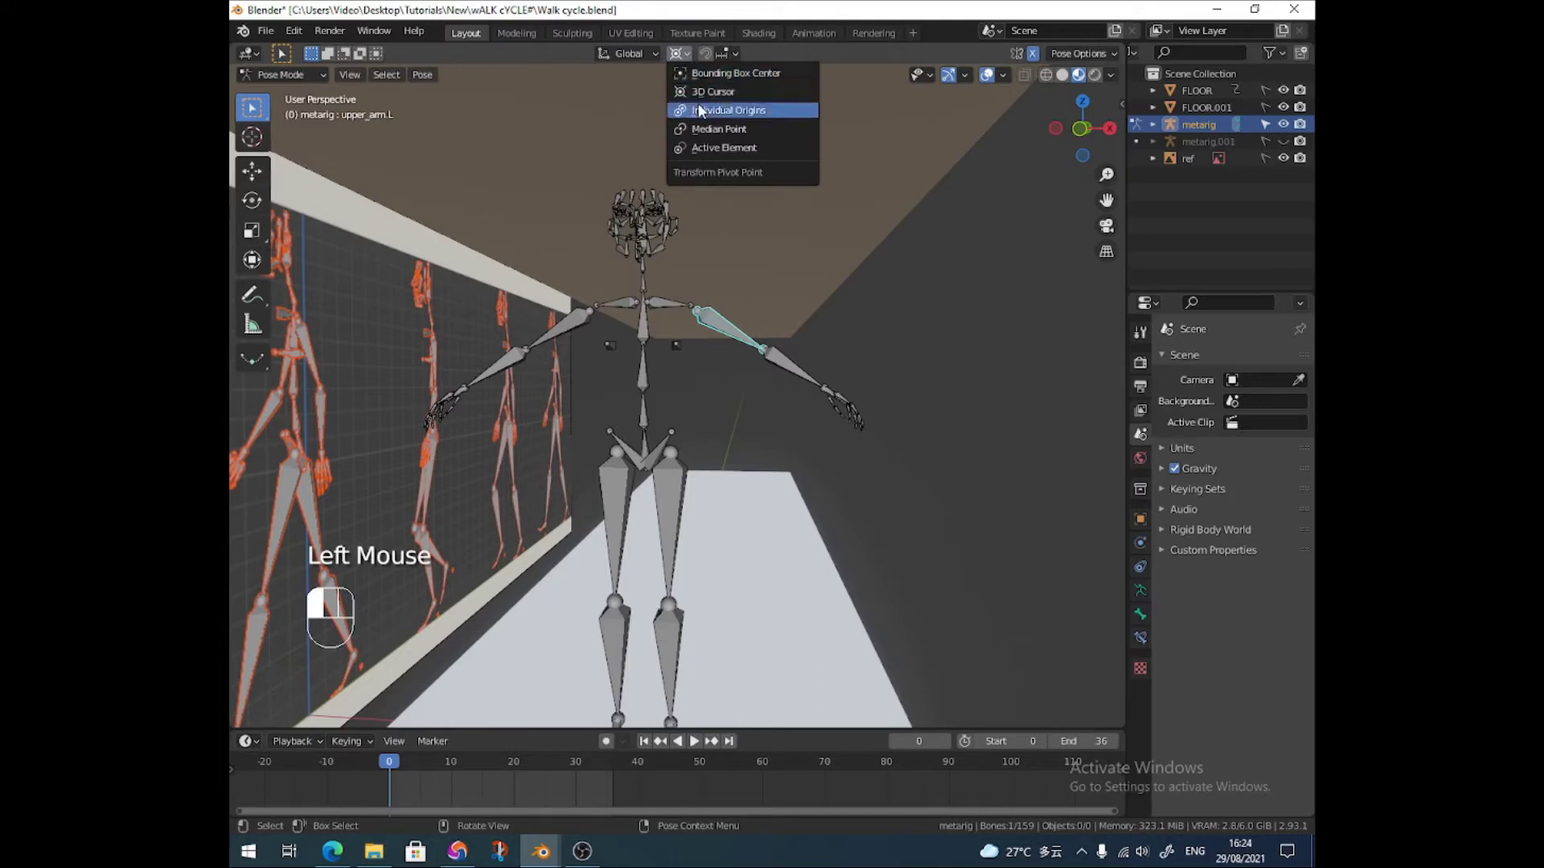
click(698, 103)
key(r)
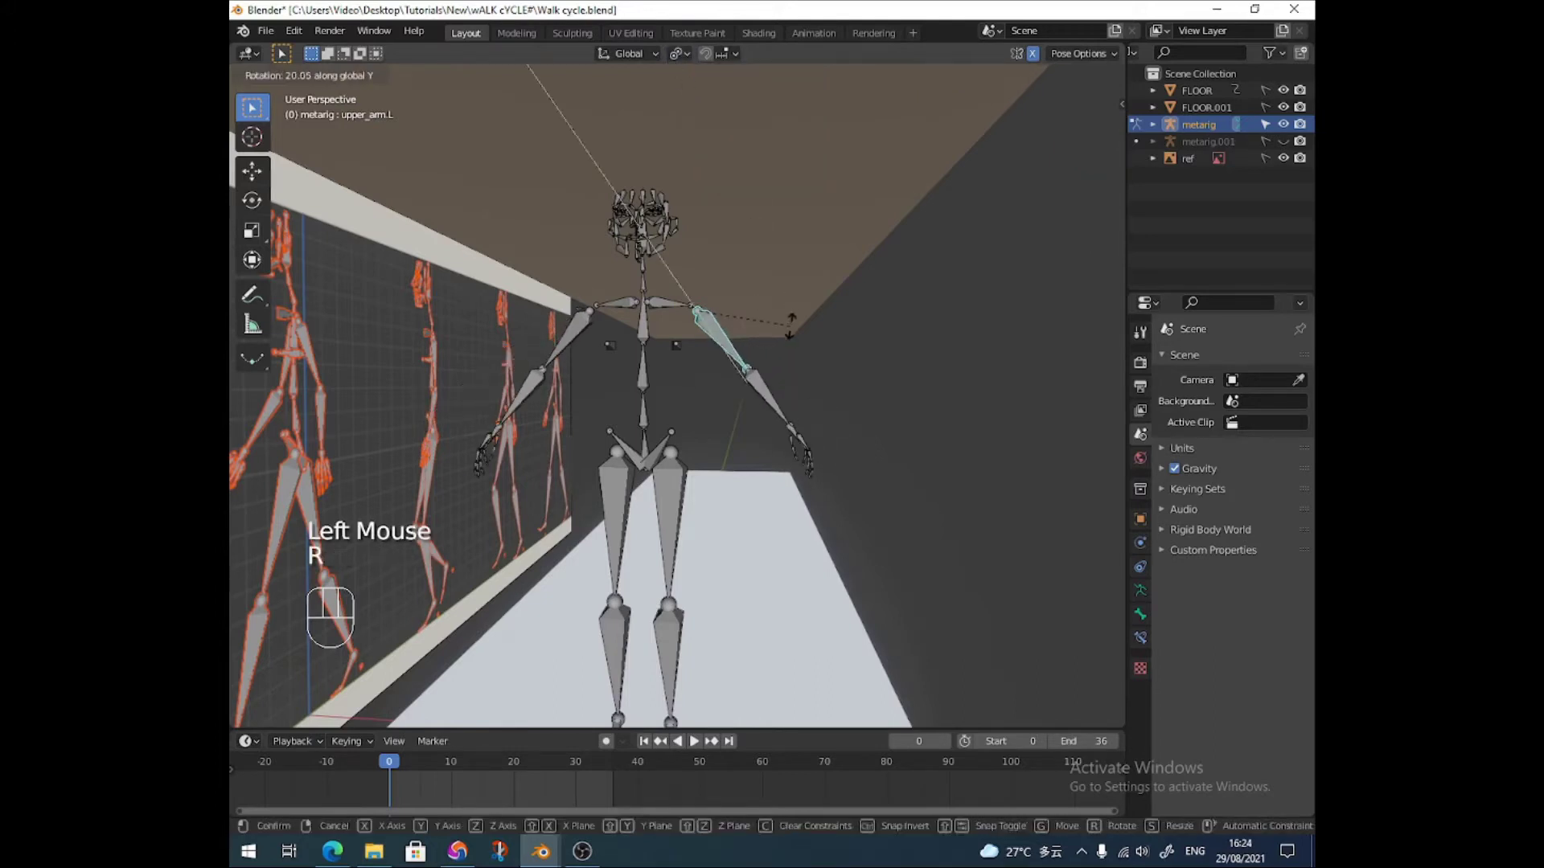
click(756, 342)
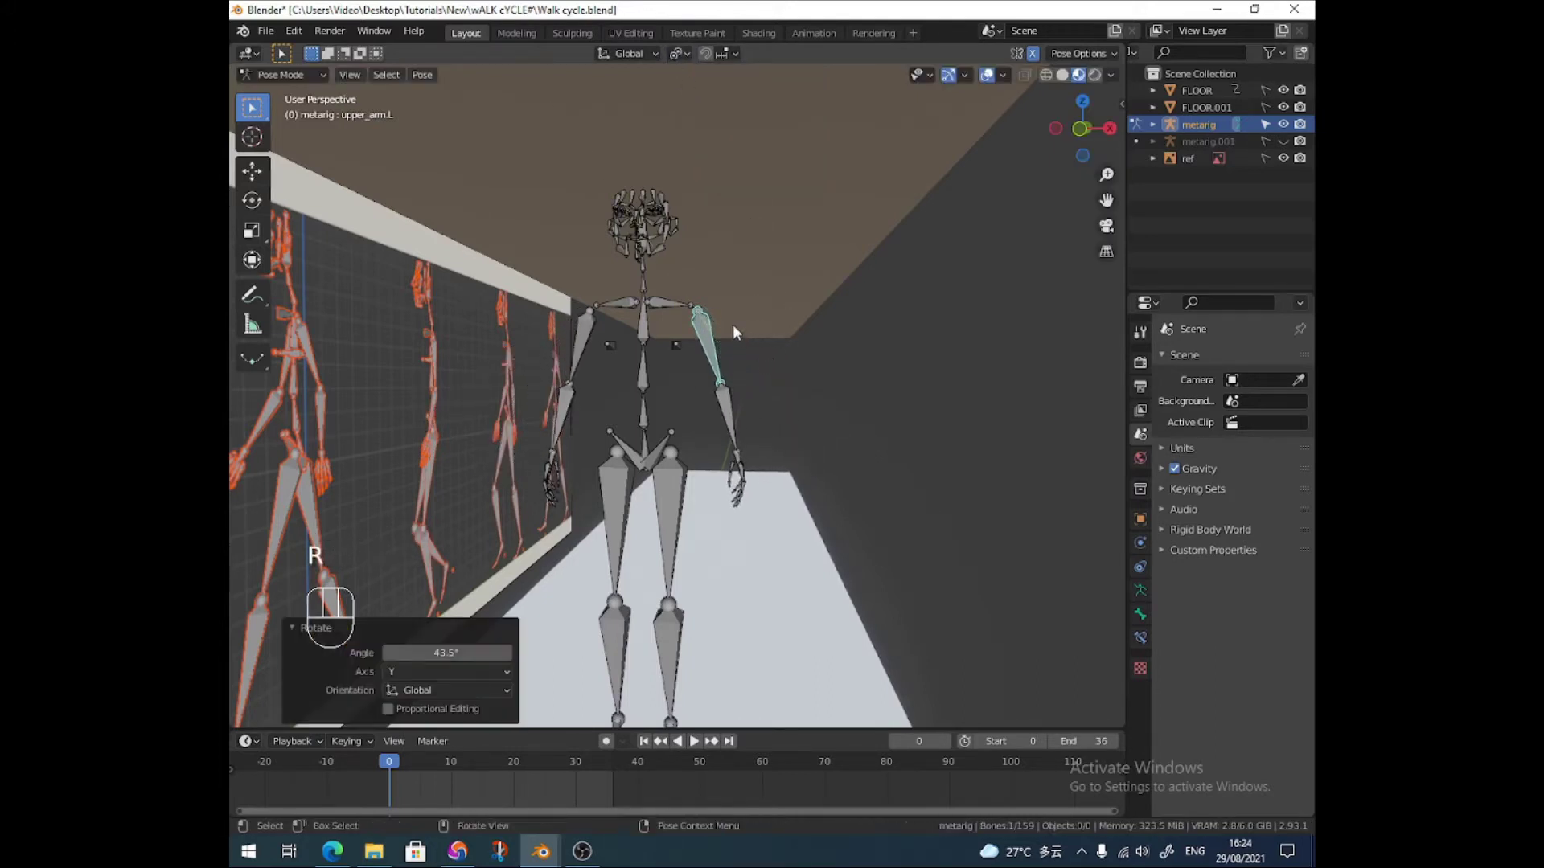
middle_drag(732, 325, 583, 325)
In side view, select thigh.L, abandon an X rotation, and turn off X-Mirror
key(KP_3)
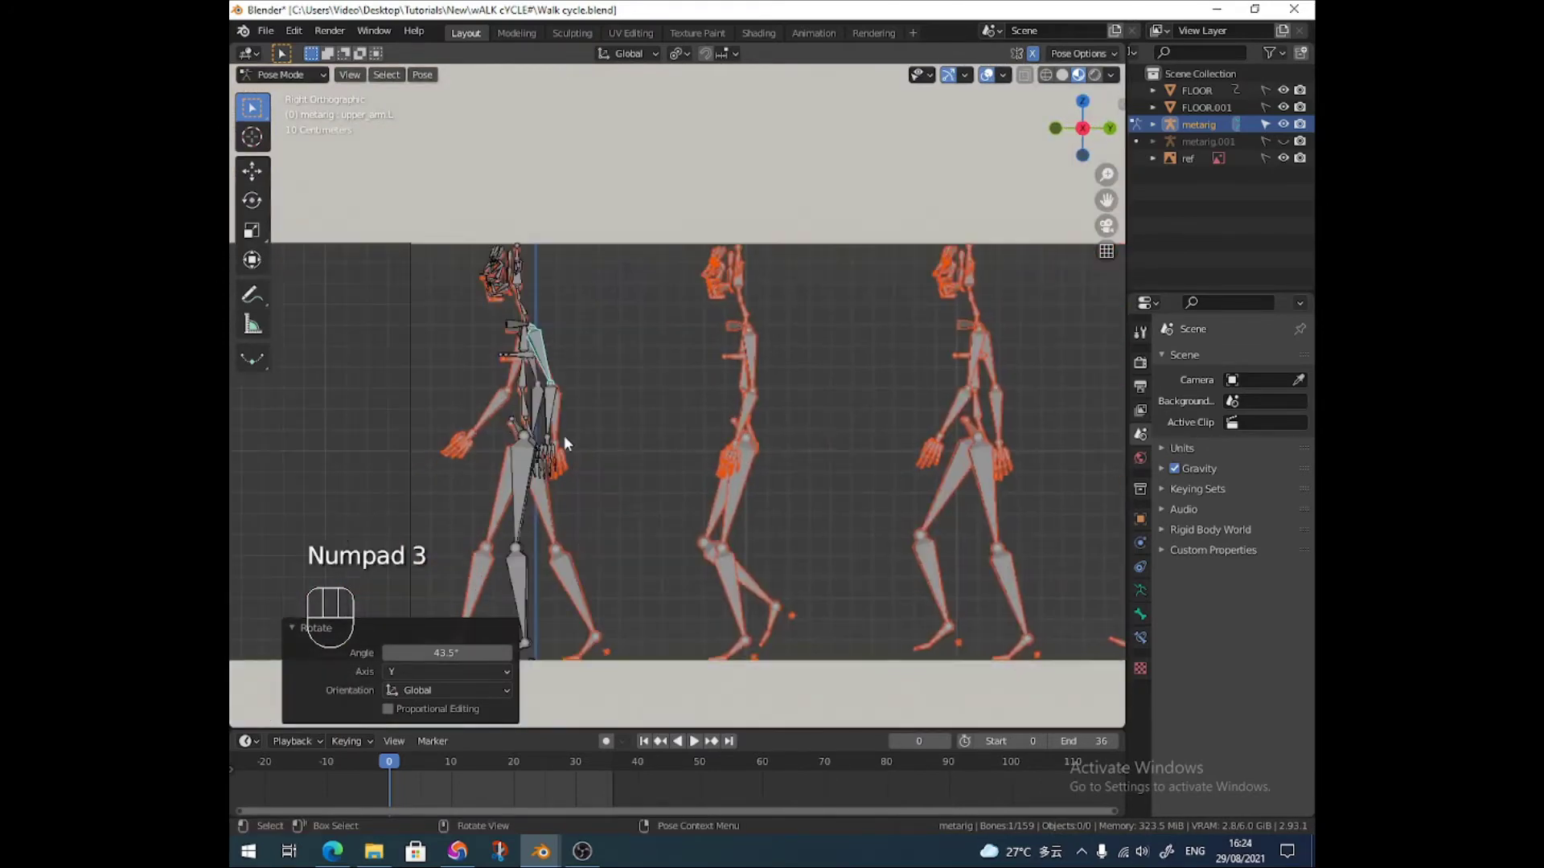
click(523, 484)
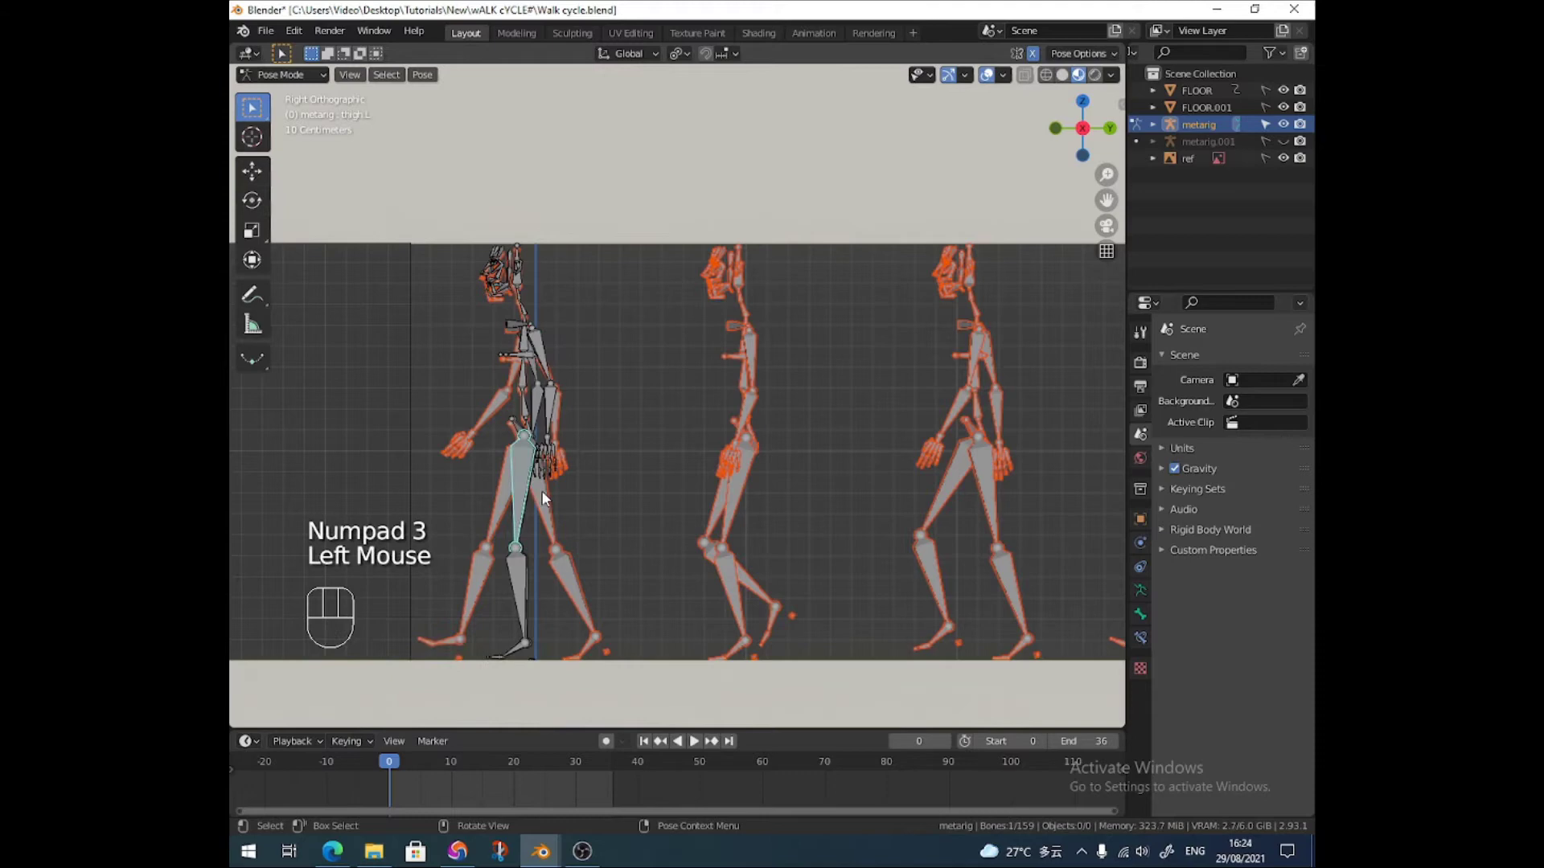
key(r)
key(x)
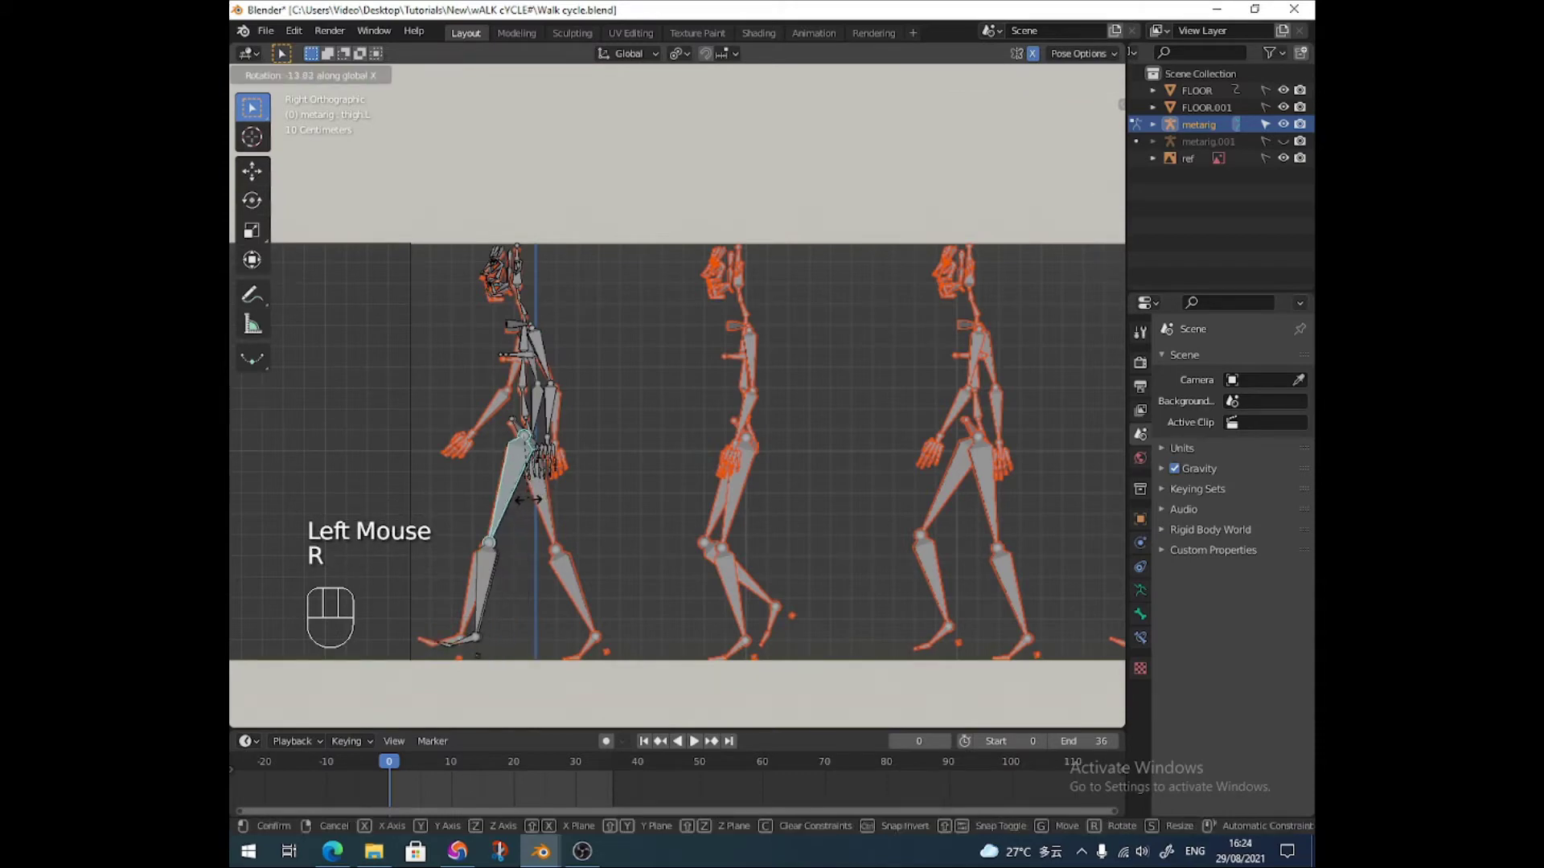
key(Escape)
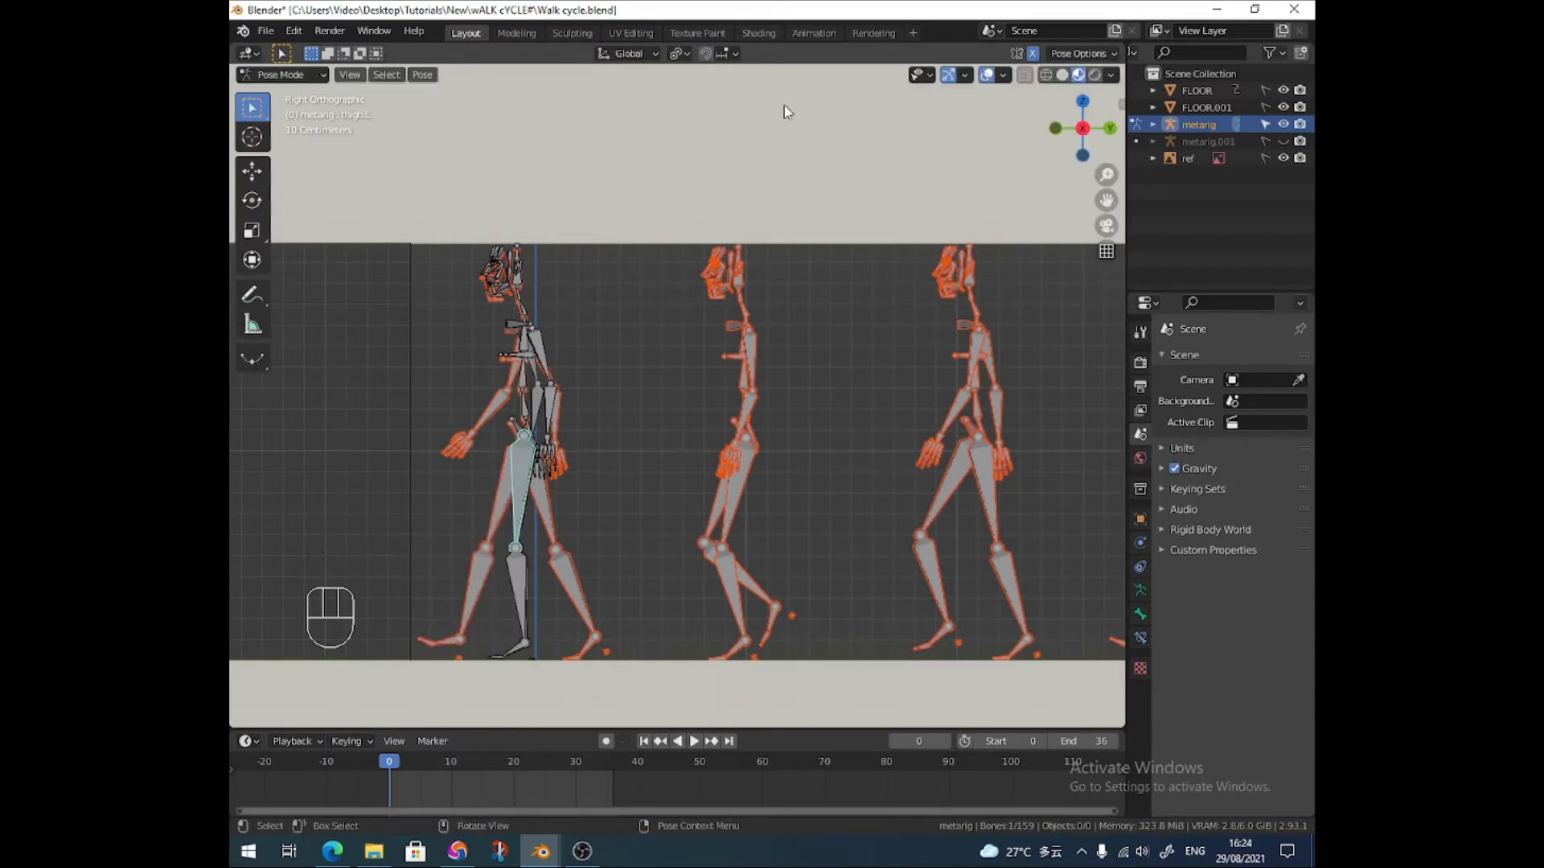
click(1032, 55)
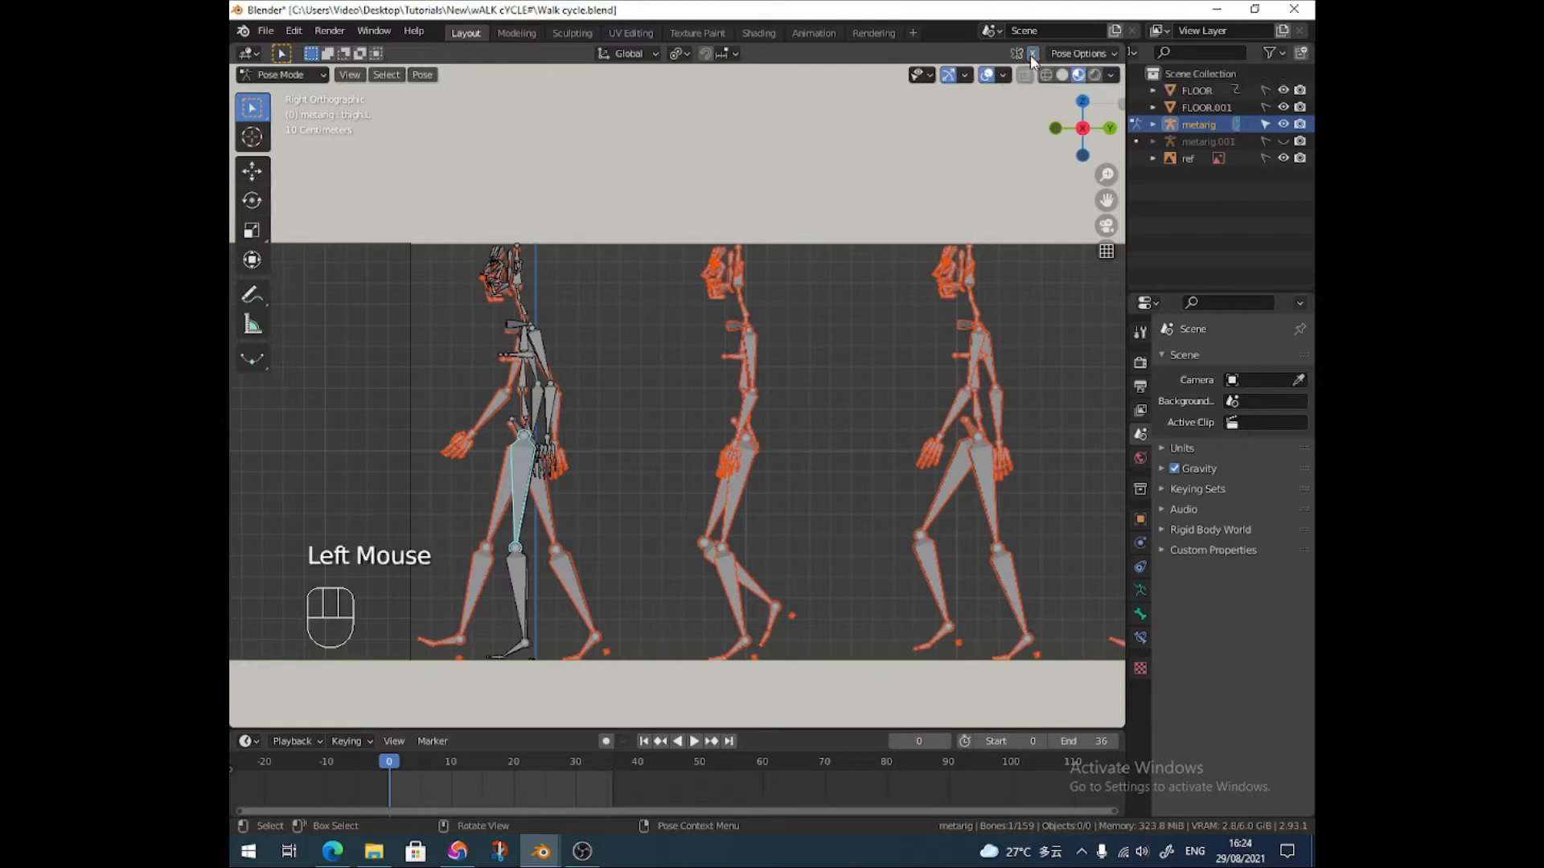
Swing thigh.L forward 17.8° and thigh.R back -19.5°, cancelling a right toe bend
key(r)
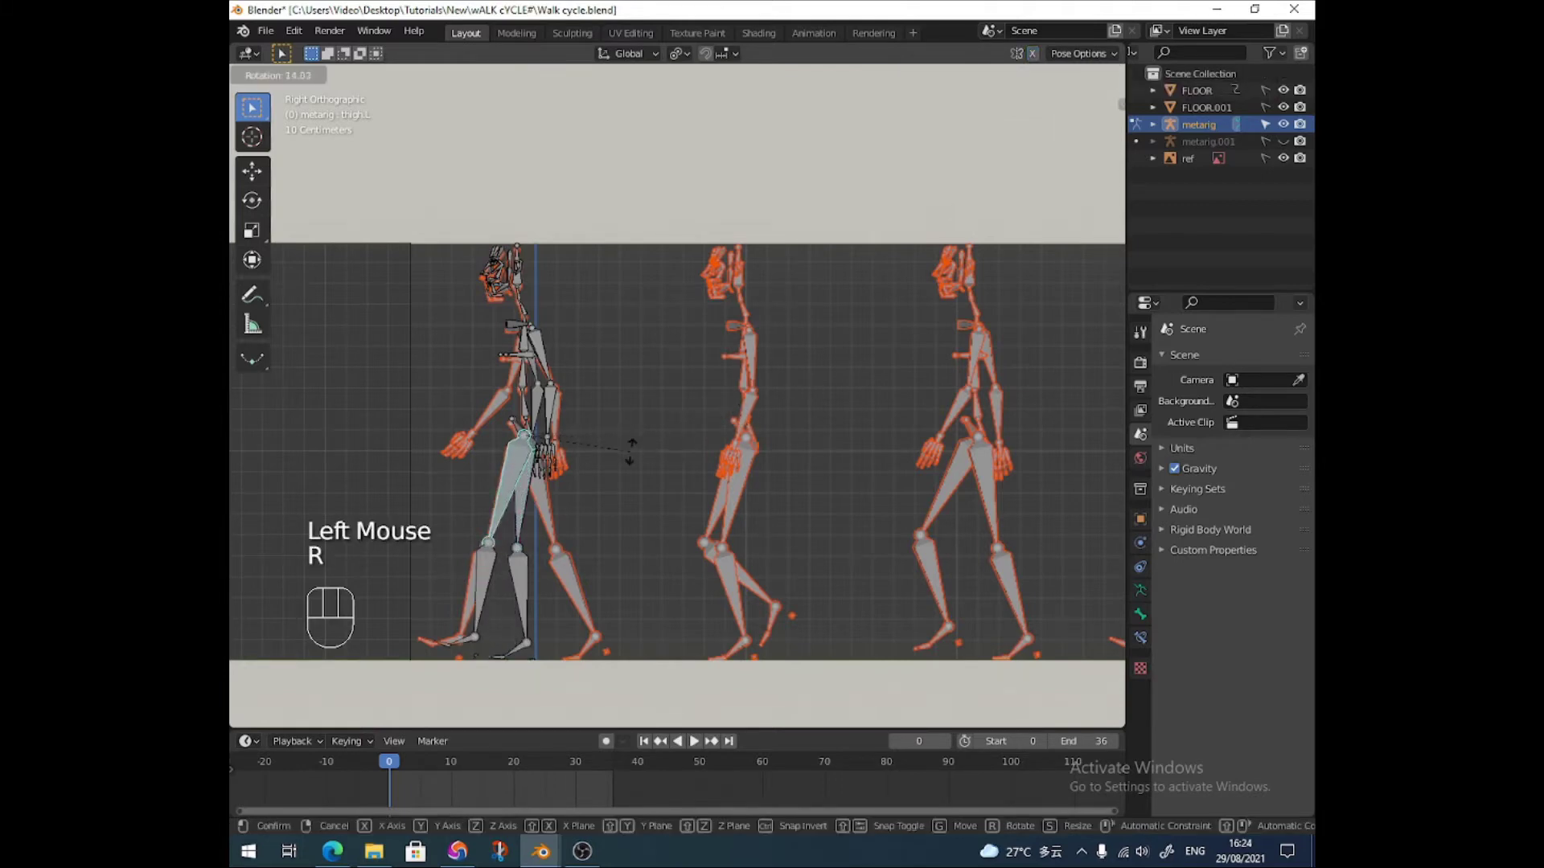
click(640, 465)
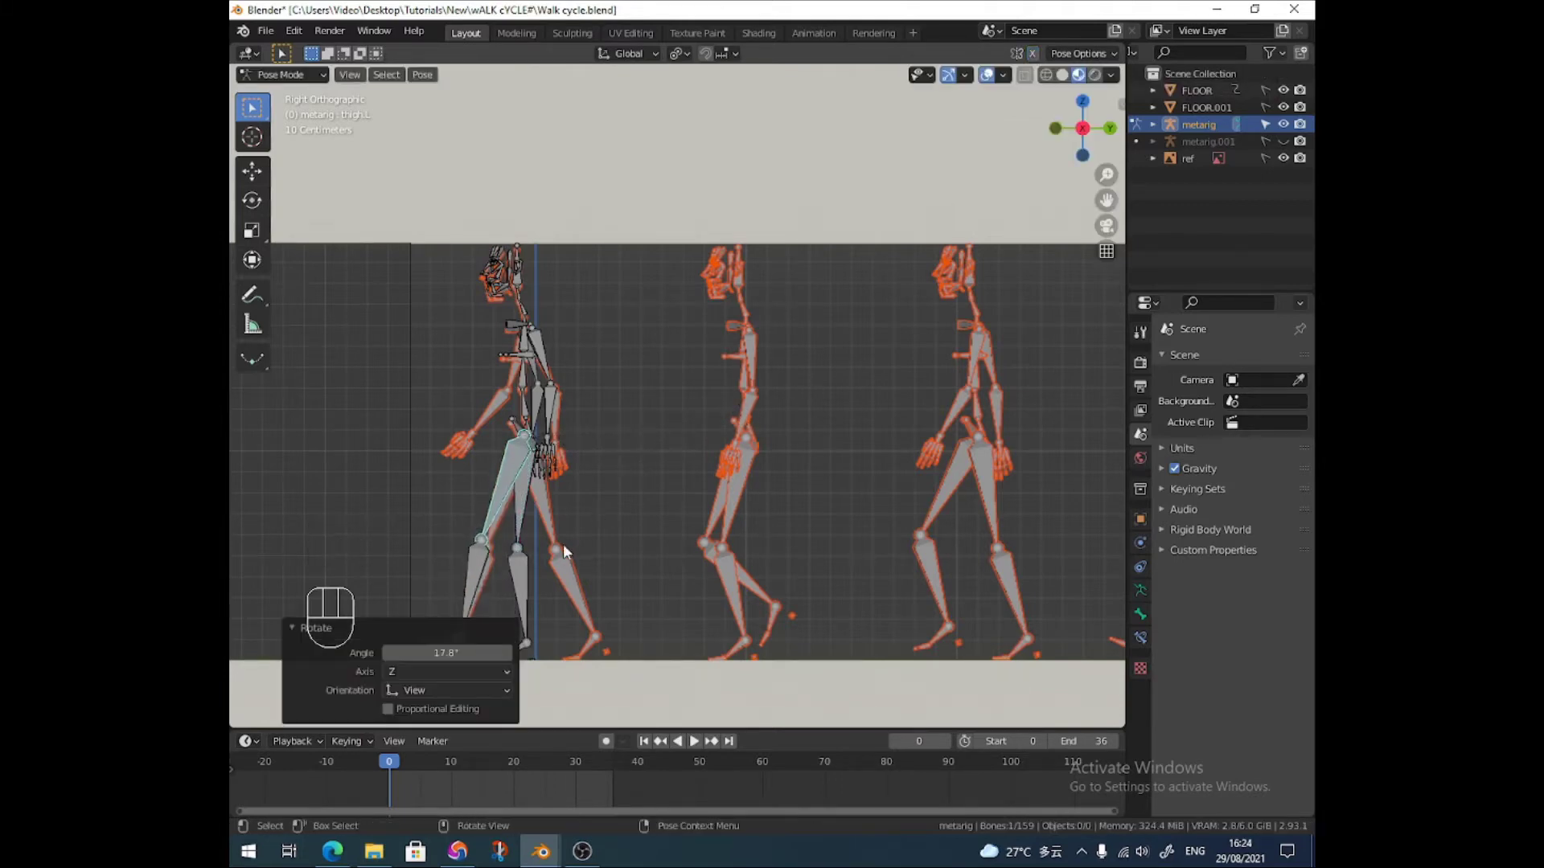
shift+middle_drag(563, 552, 552, 460)
click(550, 462)
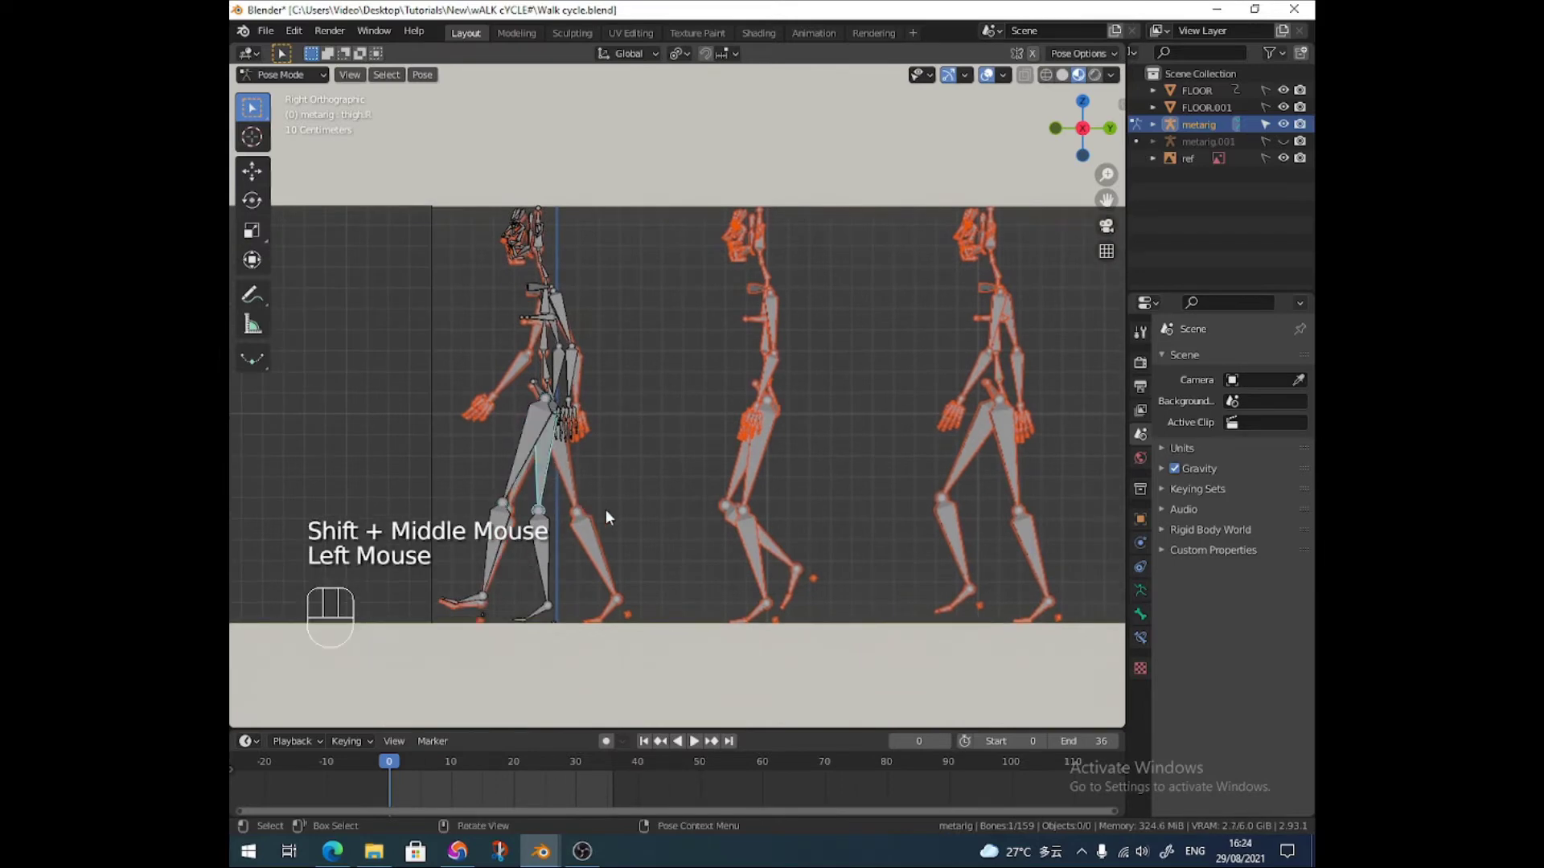
key(r)
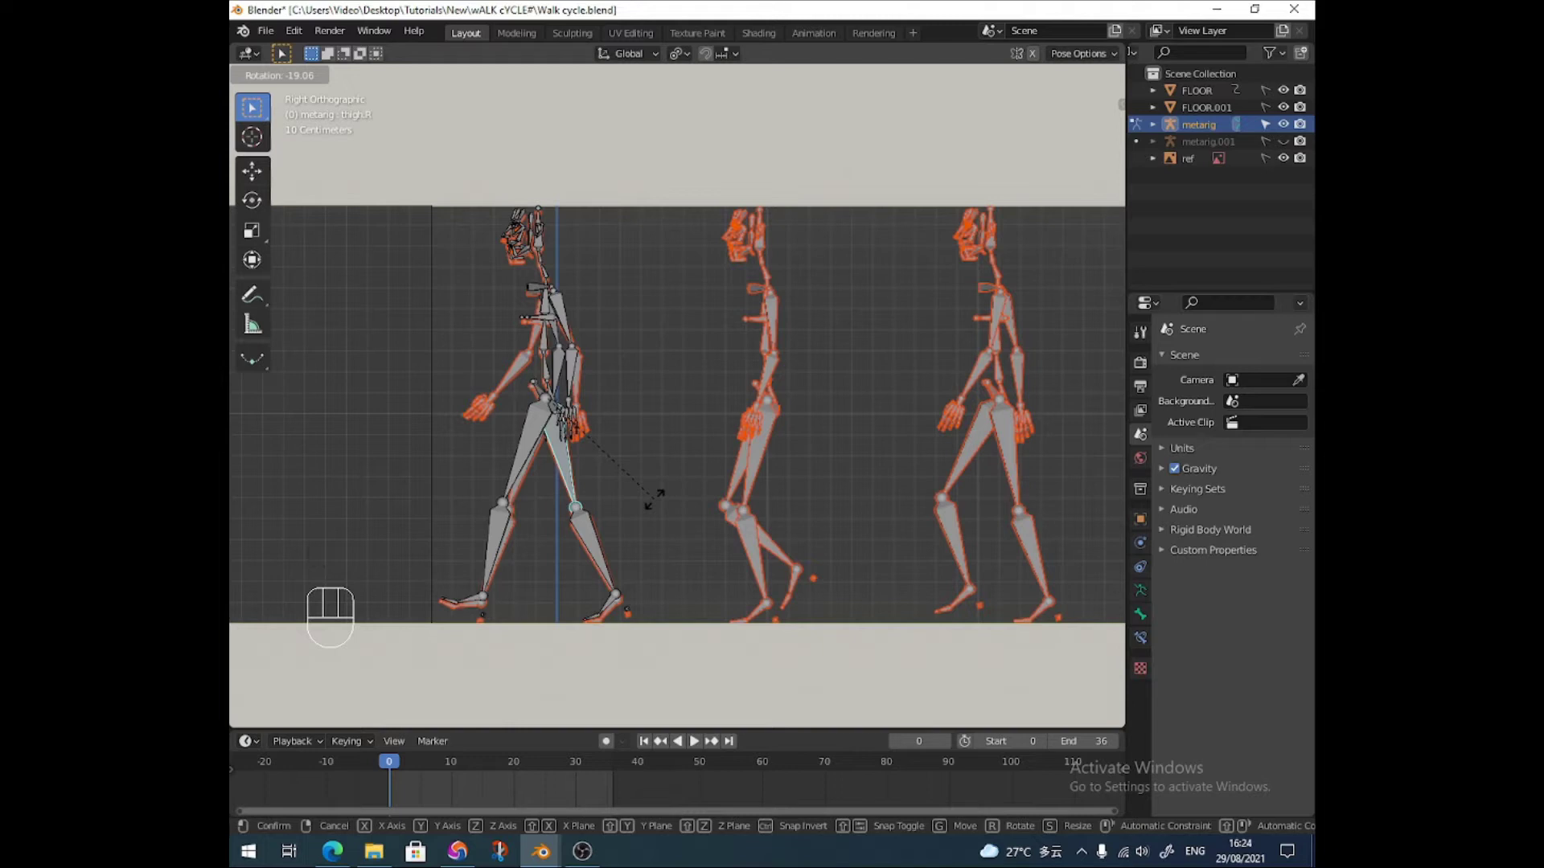
click(654, 499)
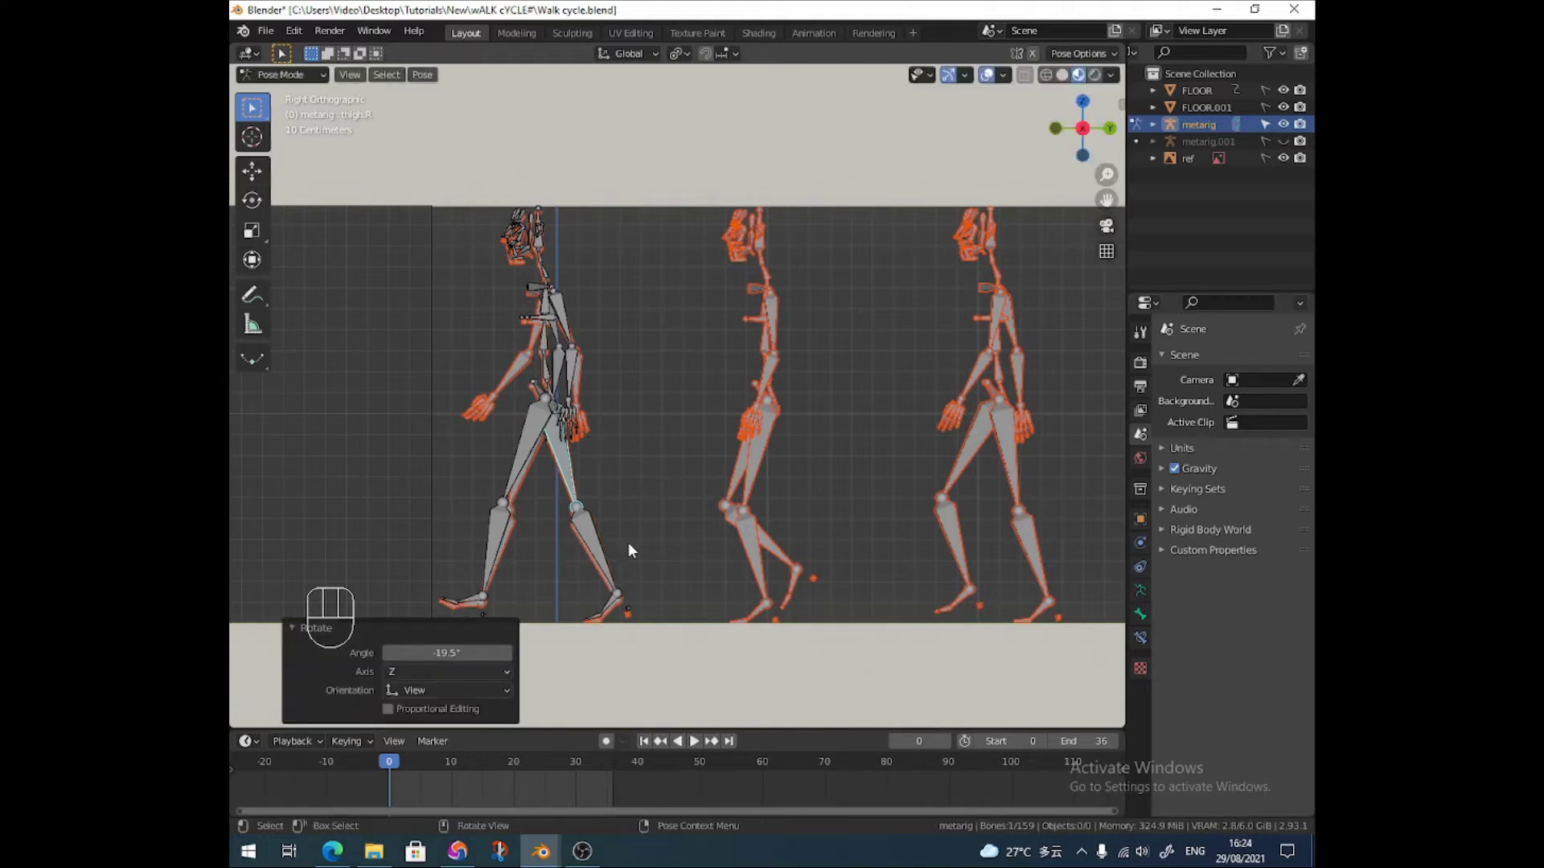
click(601, 622)
key(r)
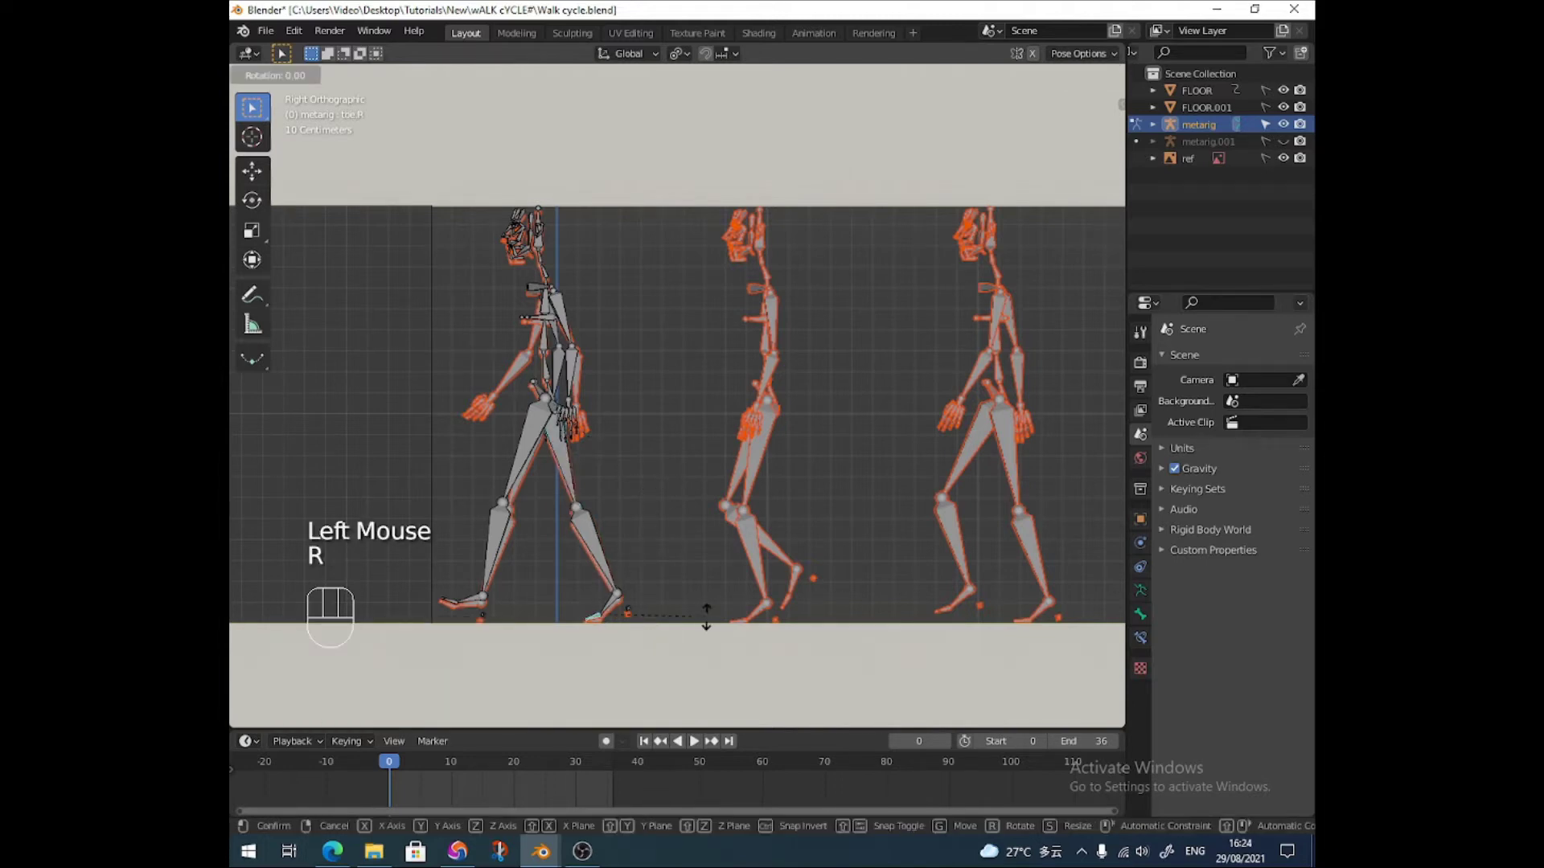
key(Escape)
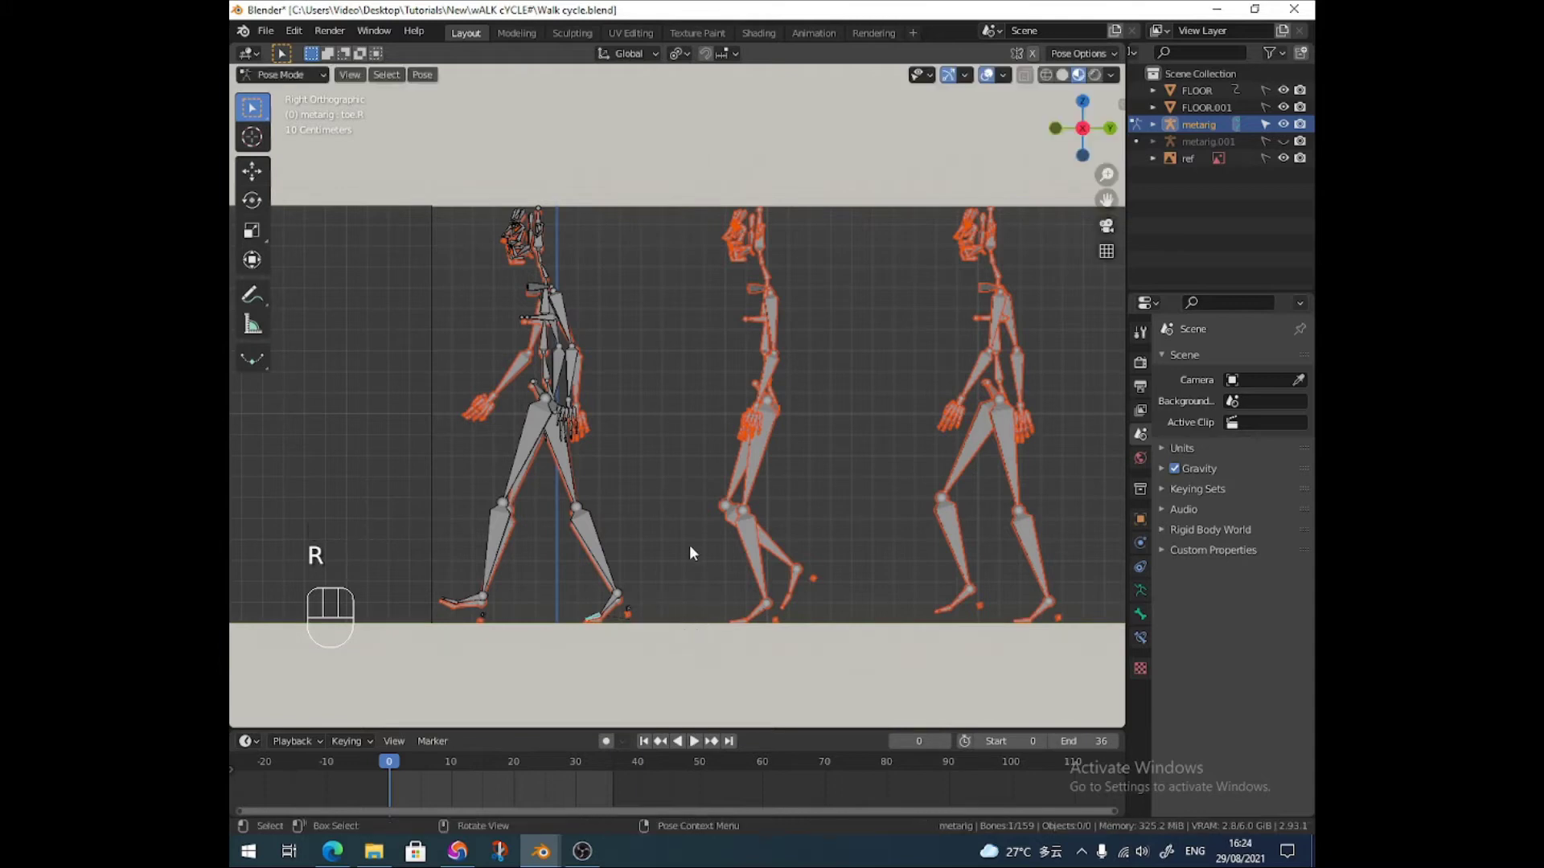
Undo the leg rotations back to the straight standing pose
key(ctrl+z)
key(ctrl+z)
key(ctrl+z)
key(ctrl+z)
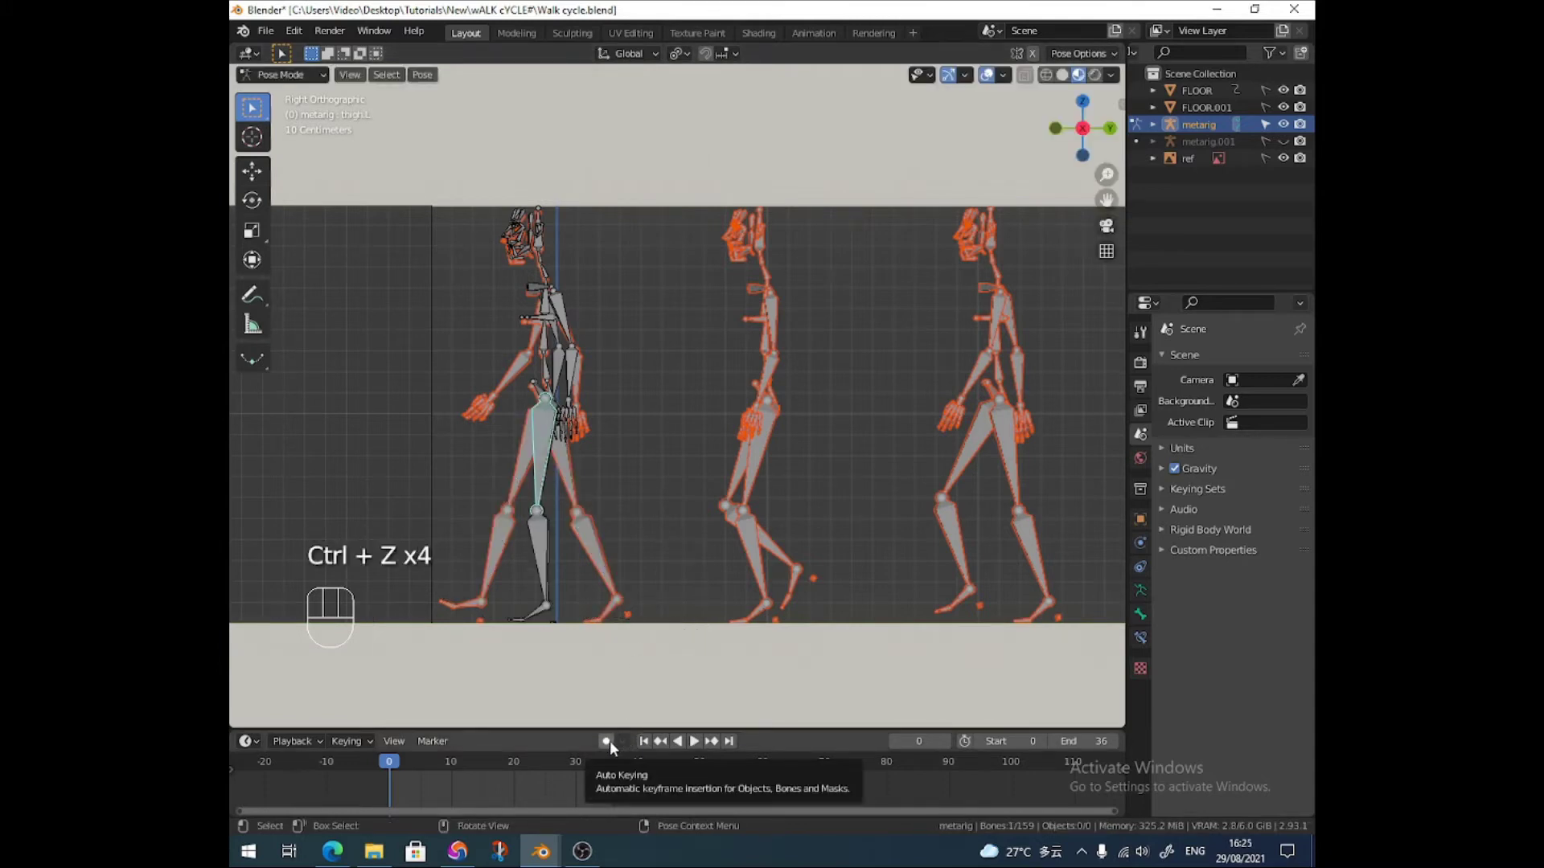
key(ctrl+z)
key(ctrl+z)
key(ctrl+z)
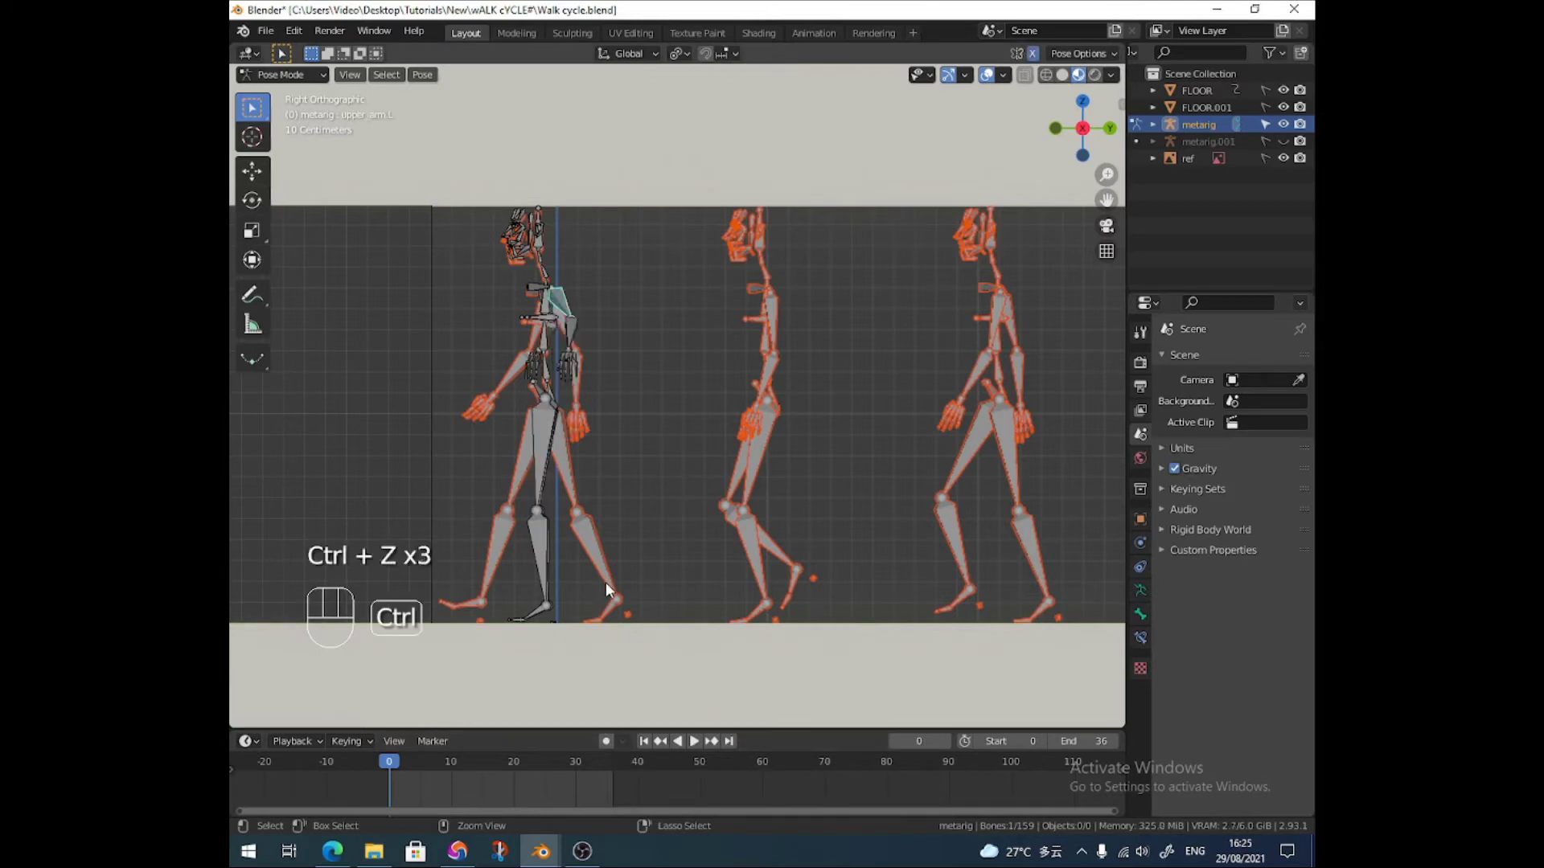
key(ctrl+z)
middle_drag(611, 538, 731, 510)
Enable Auto Keying and lower both upper arms 48.7° at frame 0, then select thigh.L
click(607, 741)
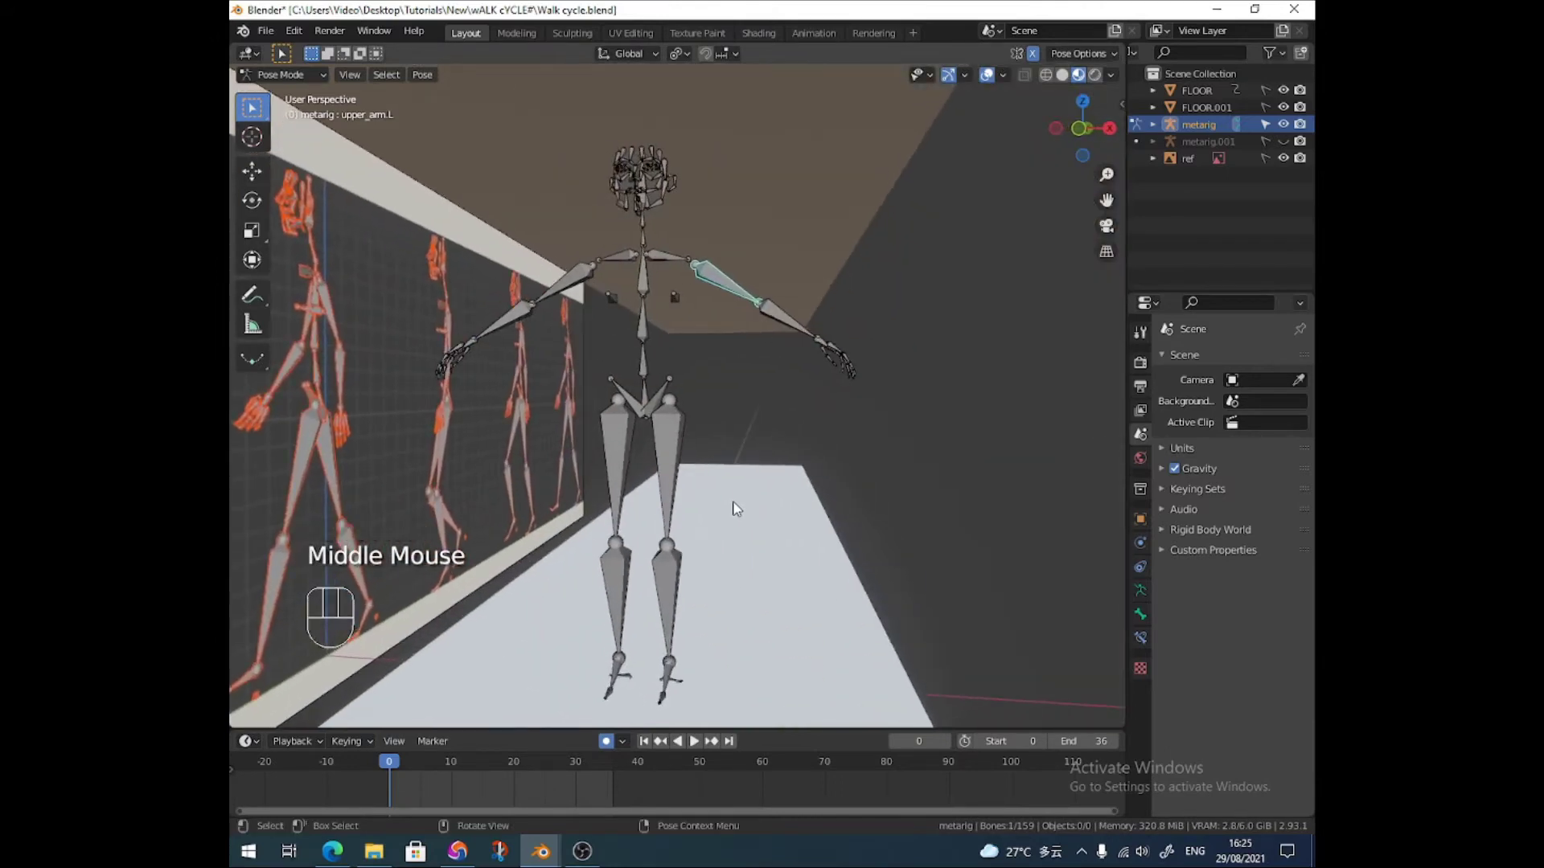
key(KP_1)
key(r)
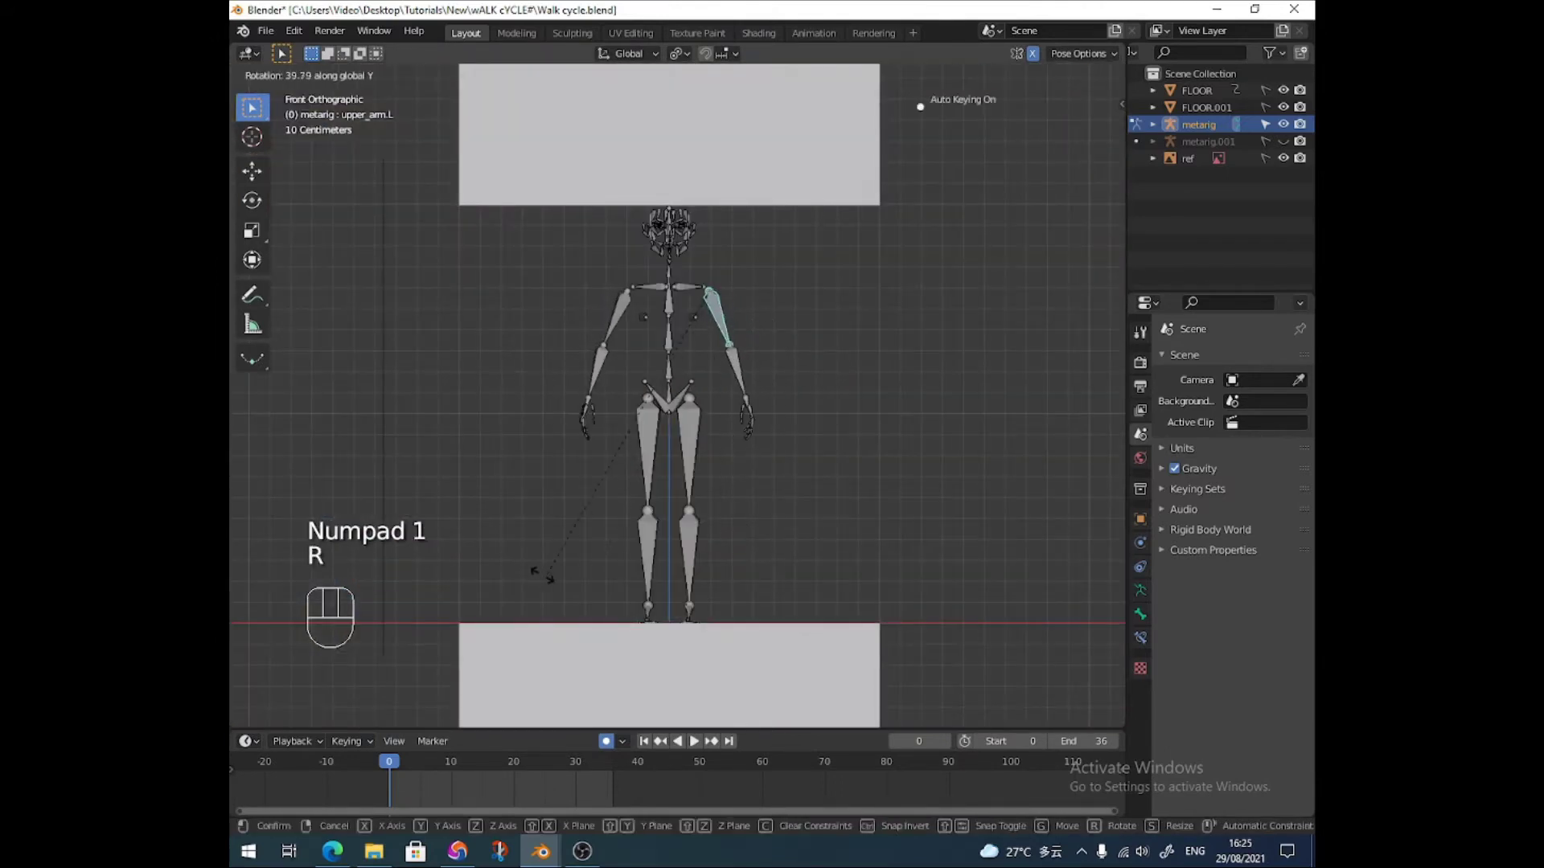
click(497, 563)
key(KP_3)
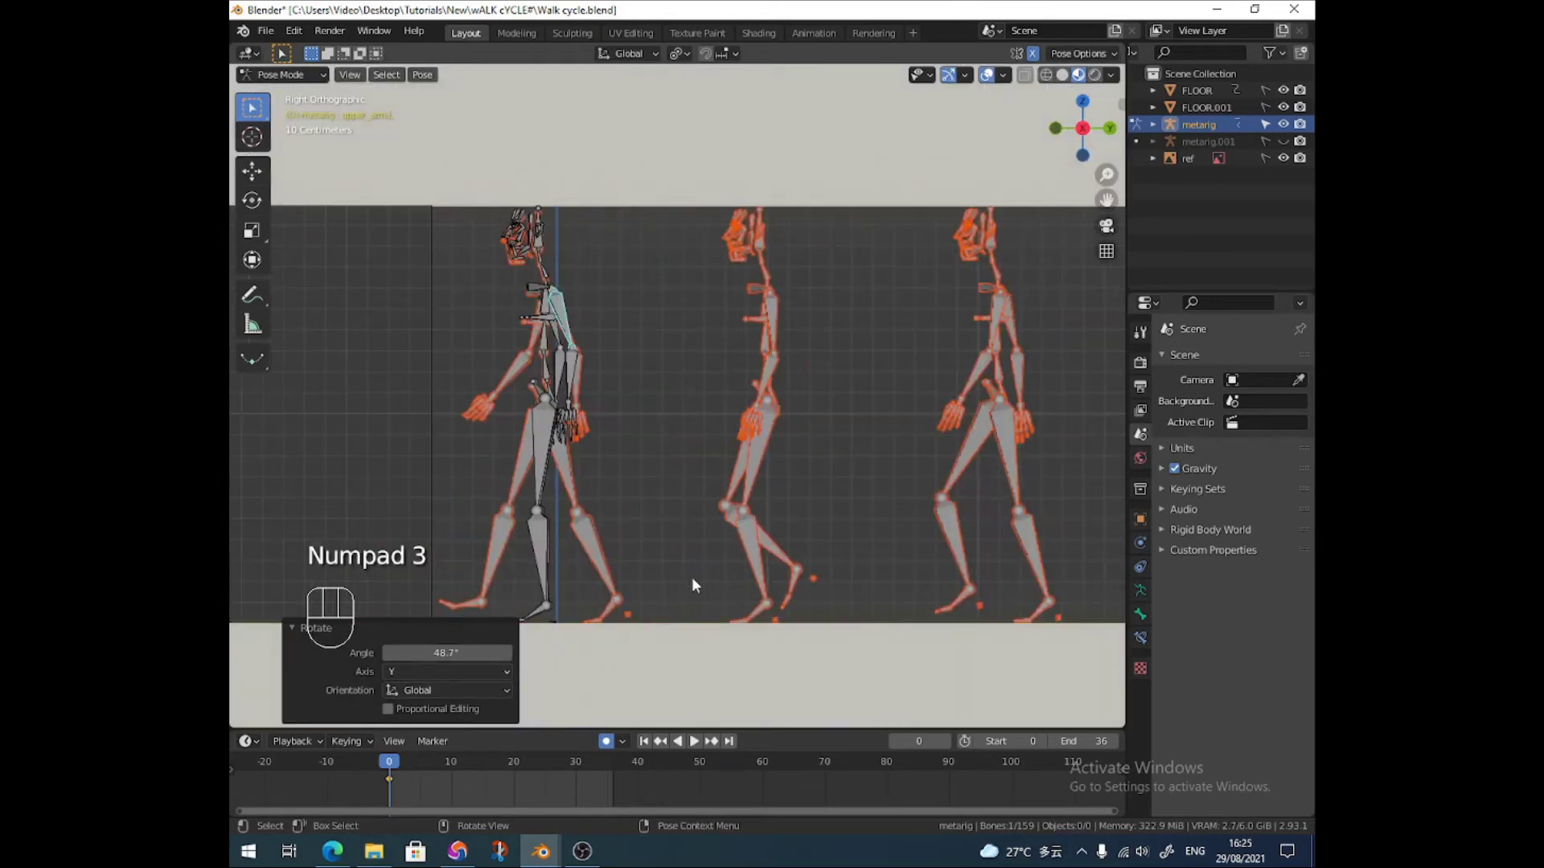
click(546, 476)
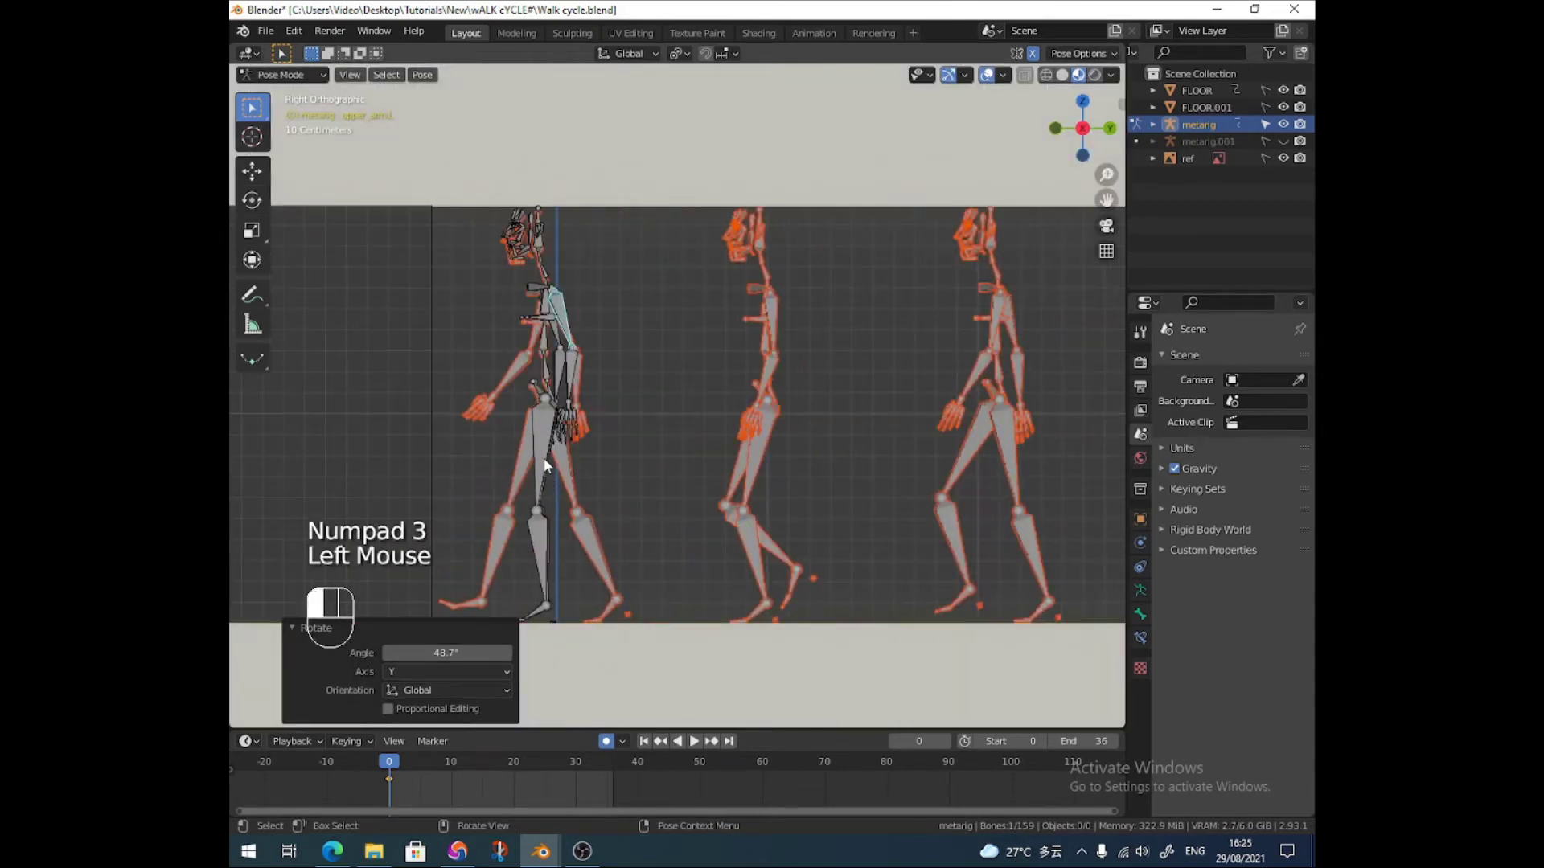
With X-Mirror off, rotate one thigh -16° and the other -17.9° into a stride
click(1034, 54)
key(r)
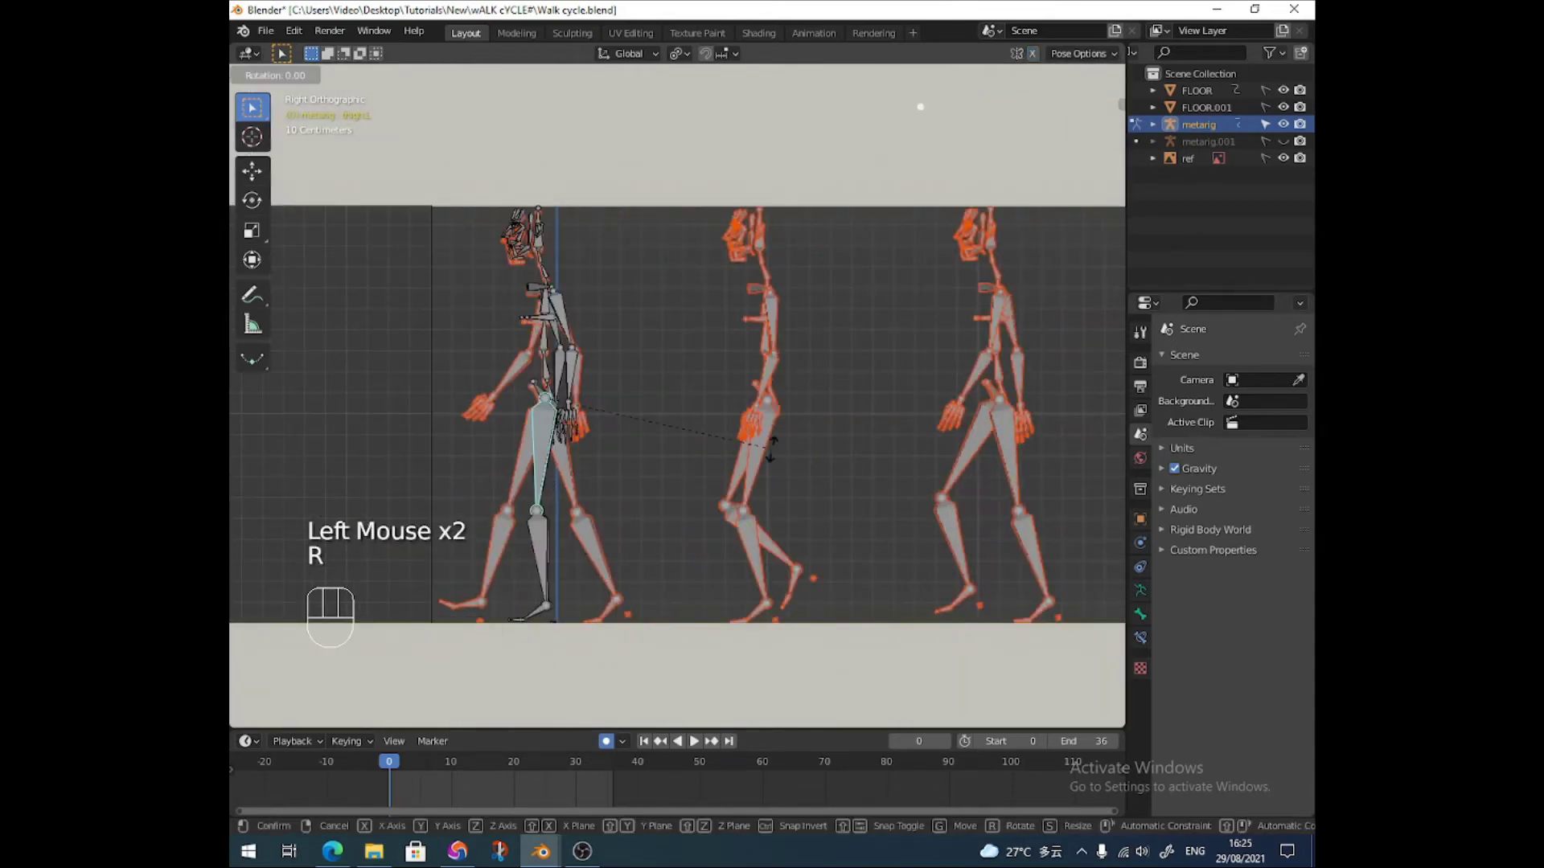
click(699, 481)
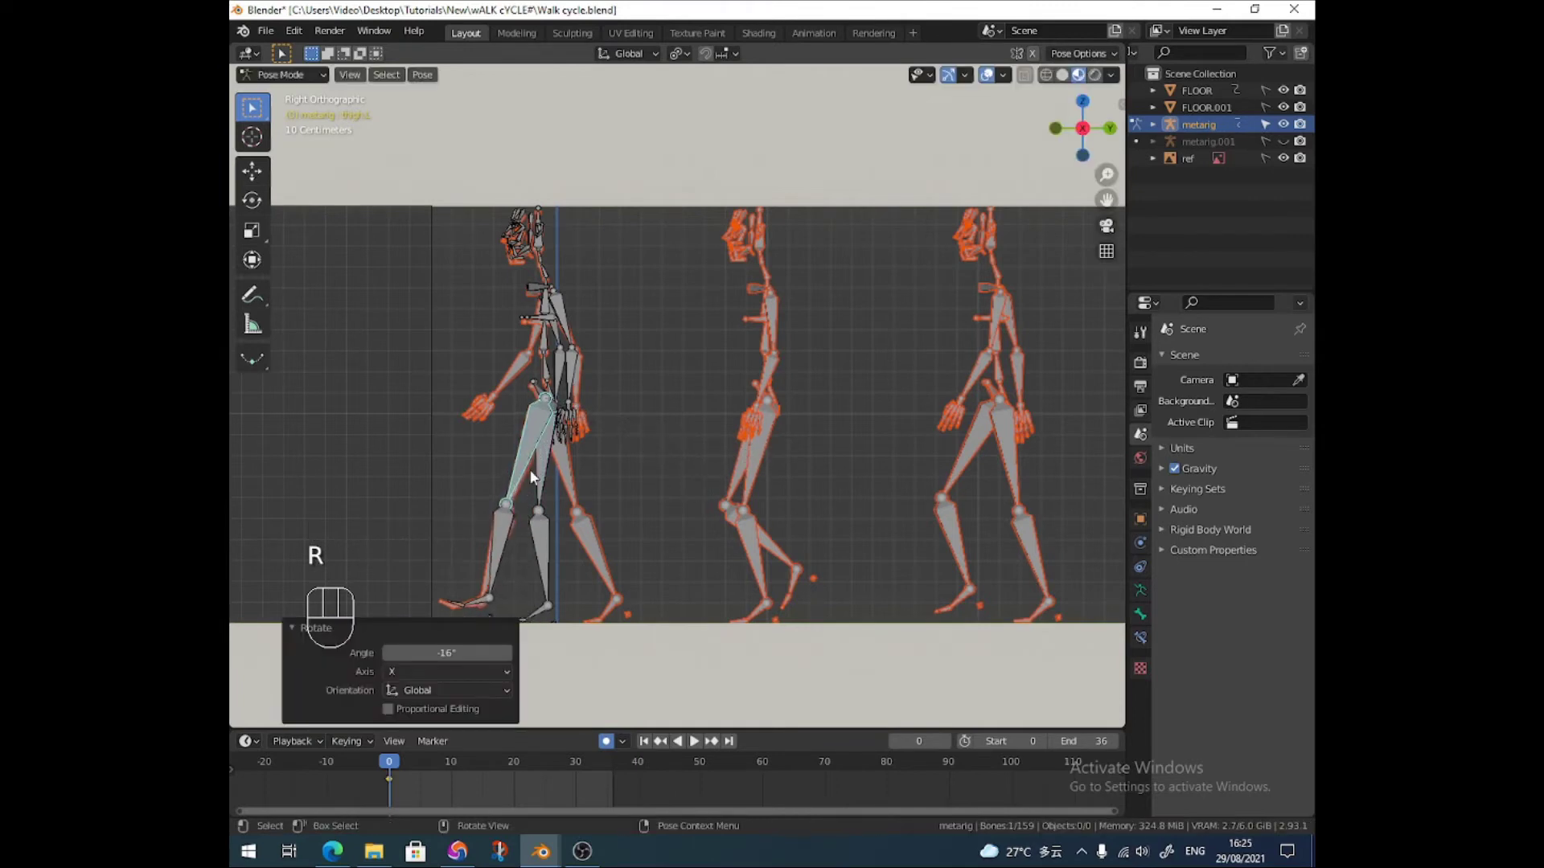
click(537, 466)
key(r)
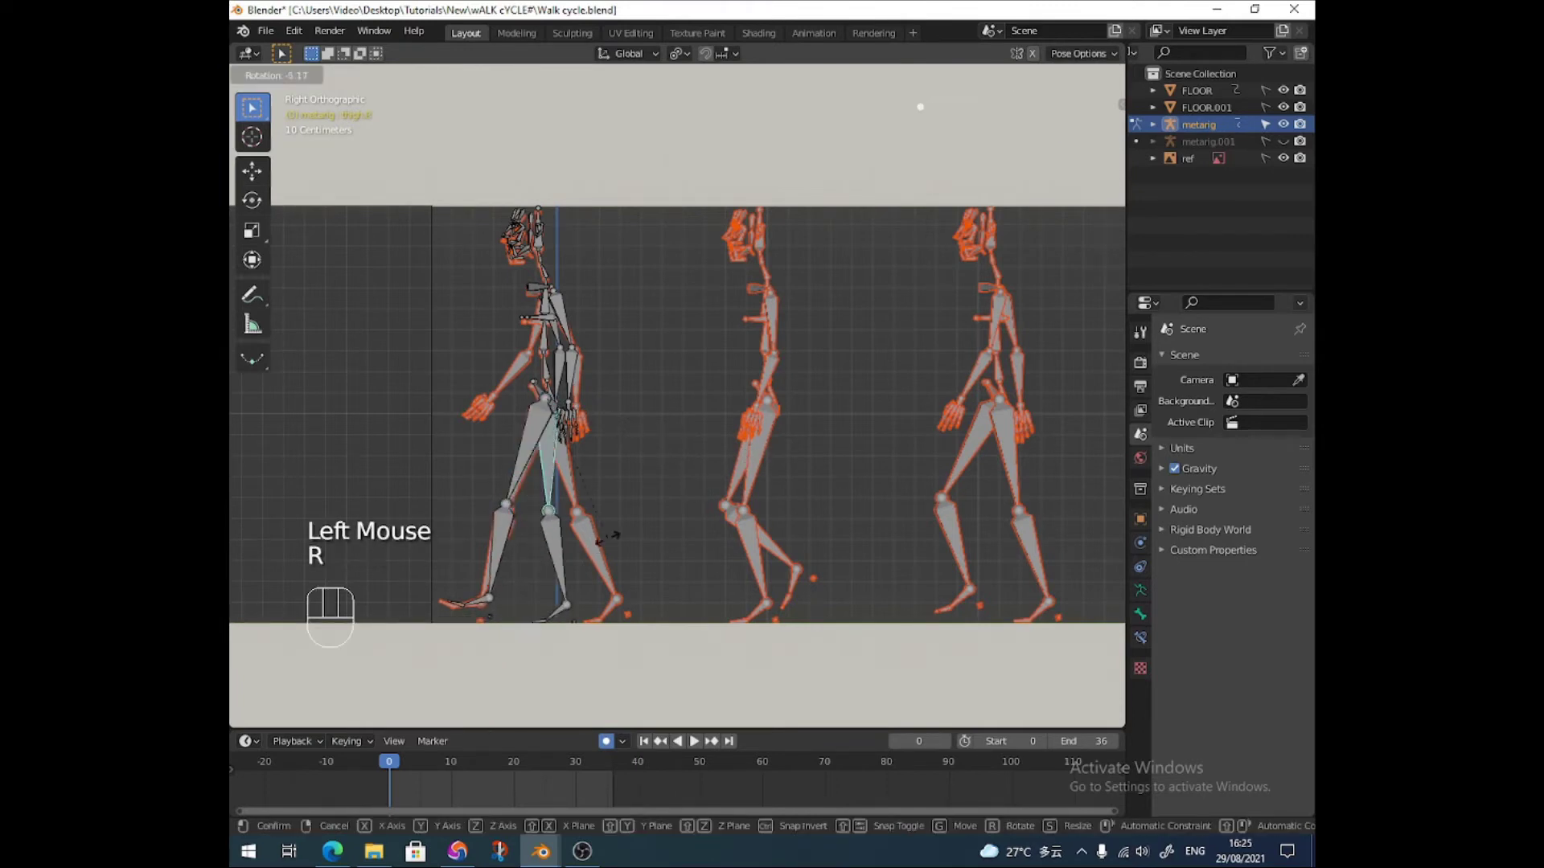
click(614, 567)
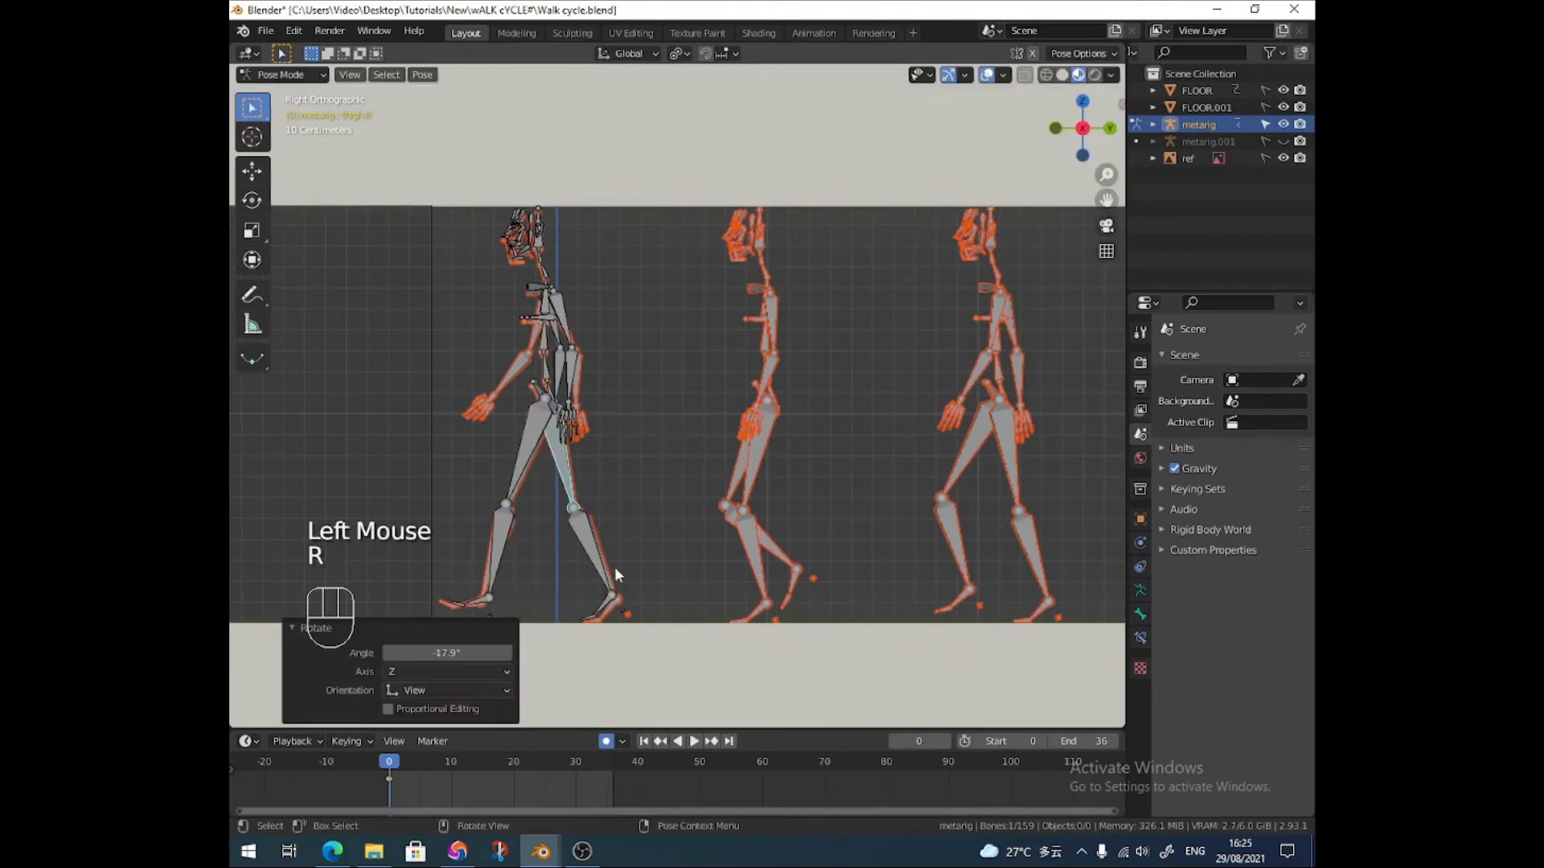
Raise the hip bone 0.016 m along Z, then select the rear foot's toe
click(552, 396)
click(551, 396)
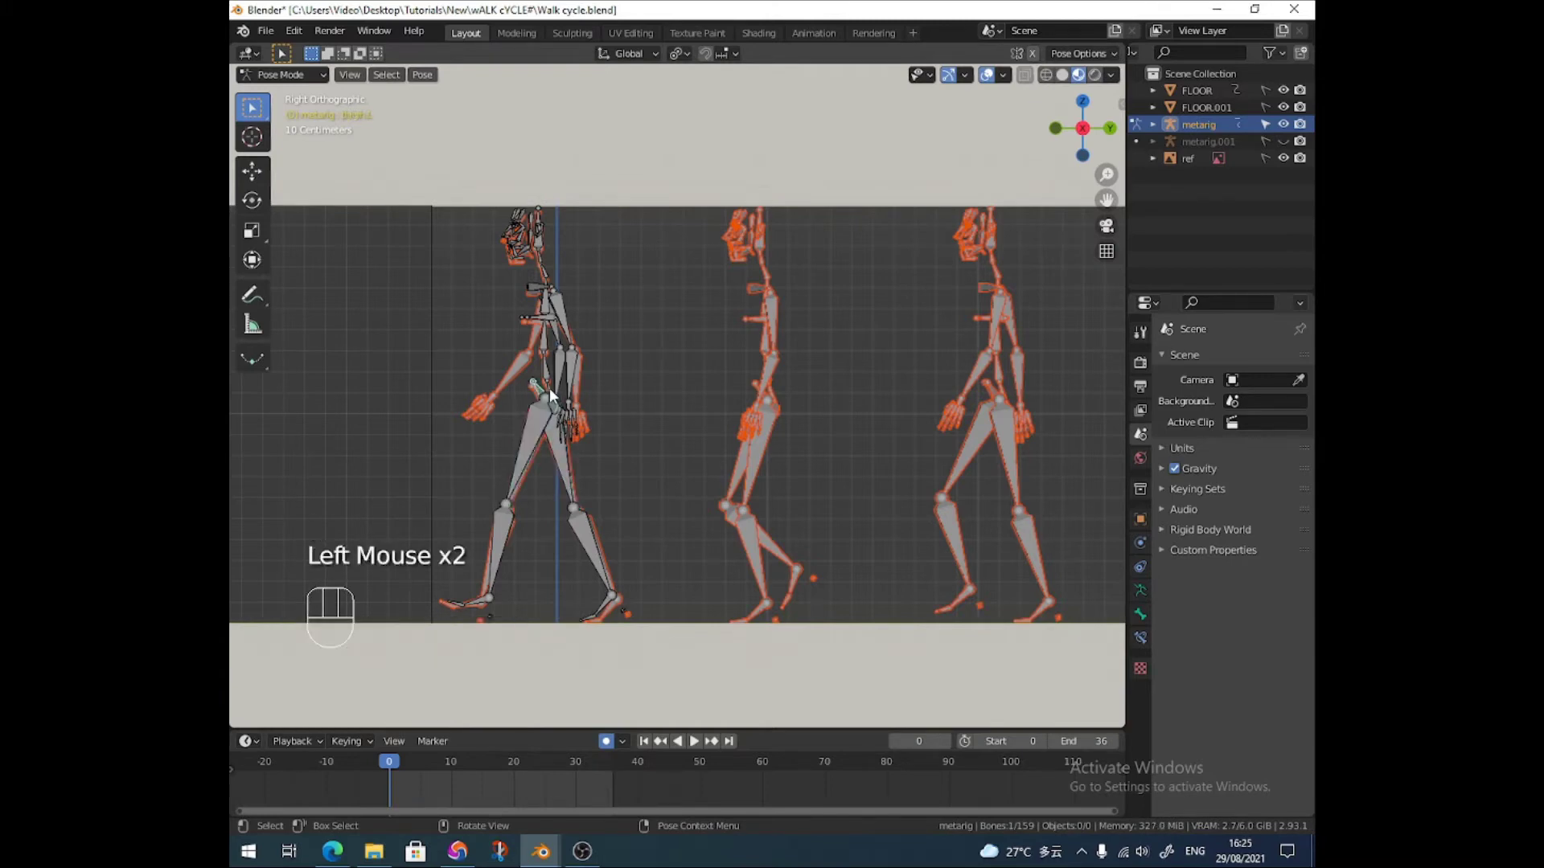
click(551, 395)
key(g)
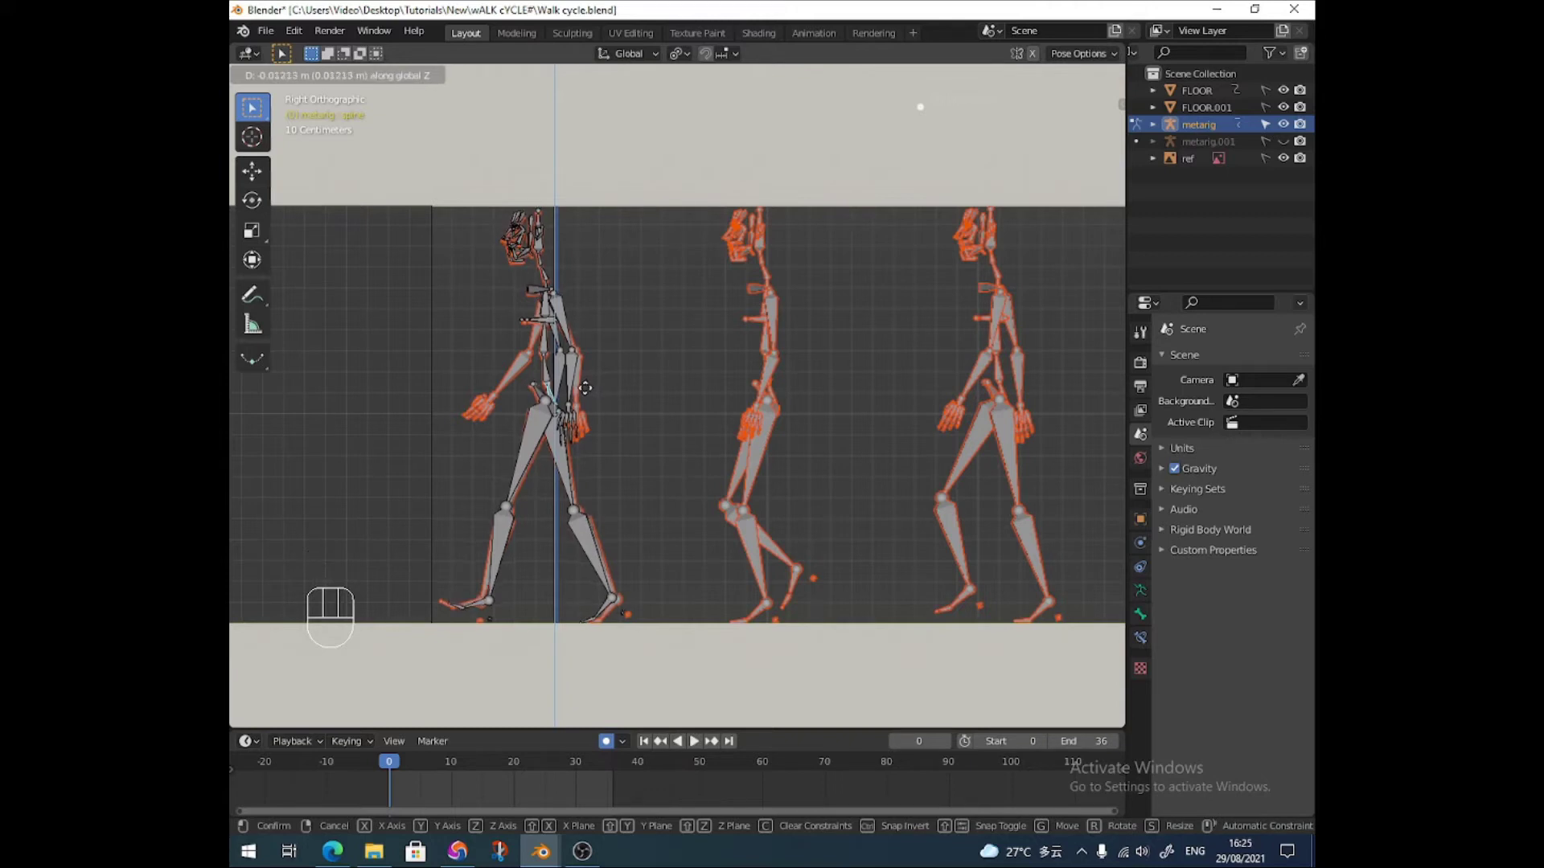
click(586, 389)
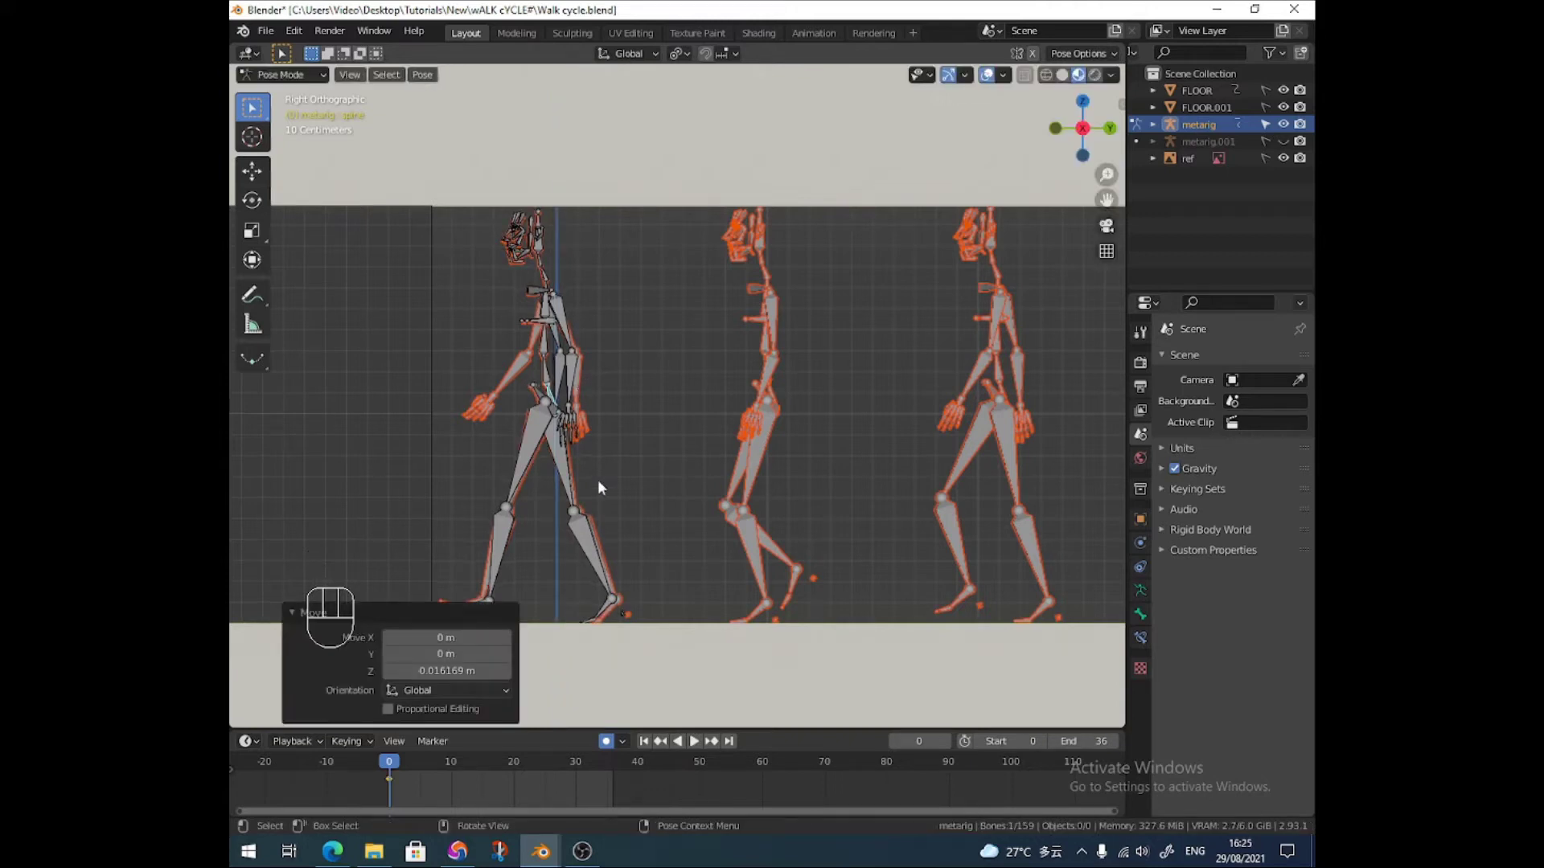
click(588, 626)
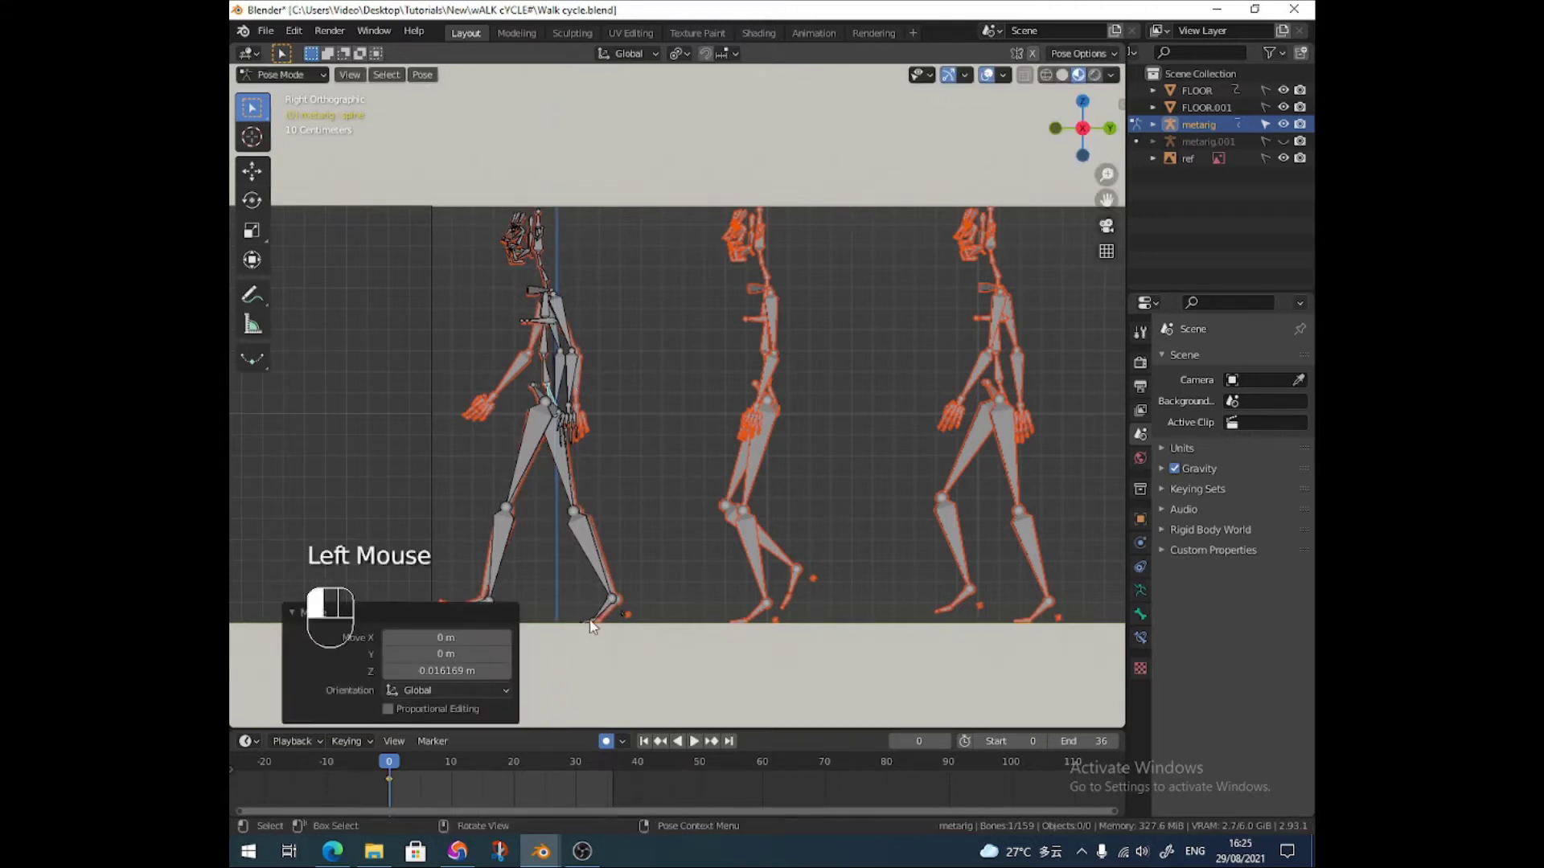
Bend the rear toe 8.81° and swing the left upper arm forward 37.3°
key(r)
click(629, 651)
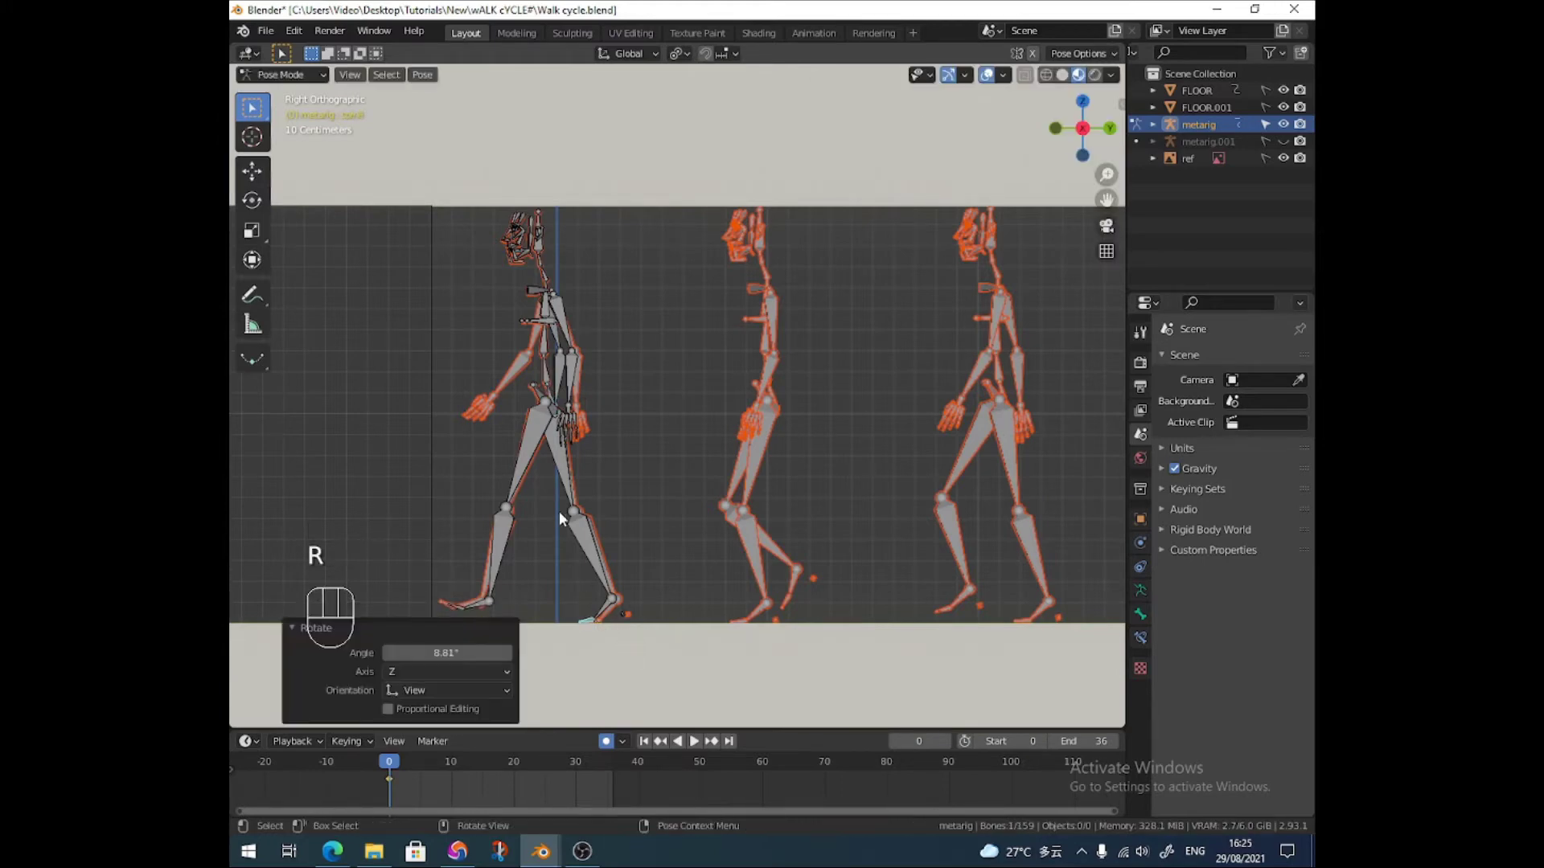
click(568, 333)
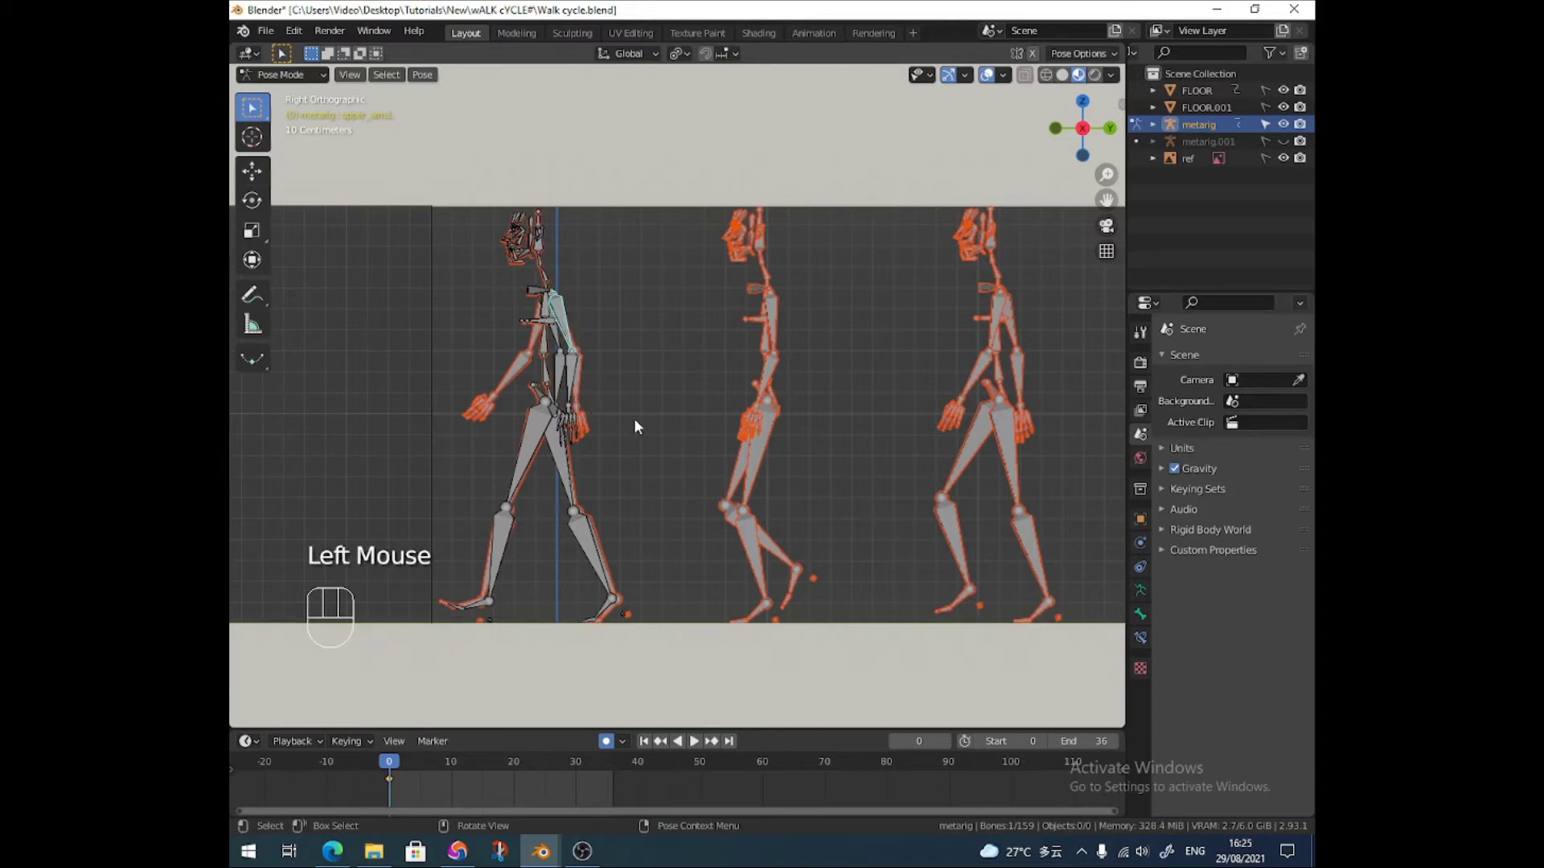
key(r)
click(551, 402)
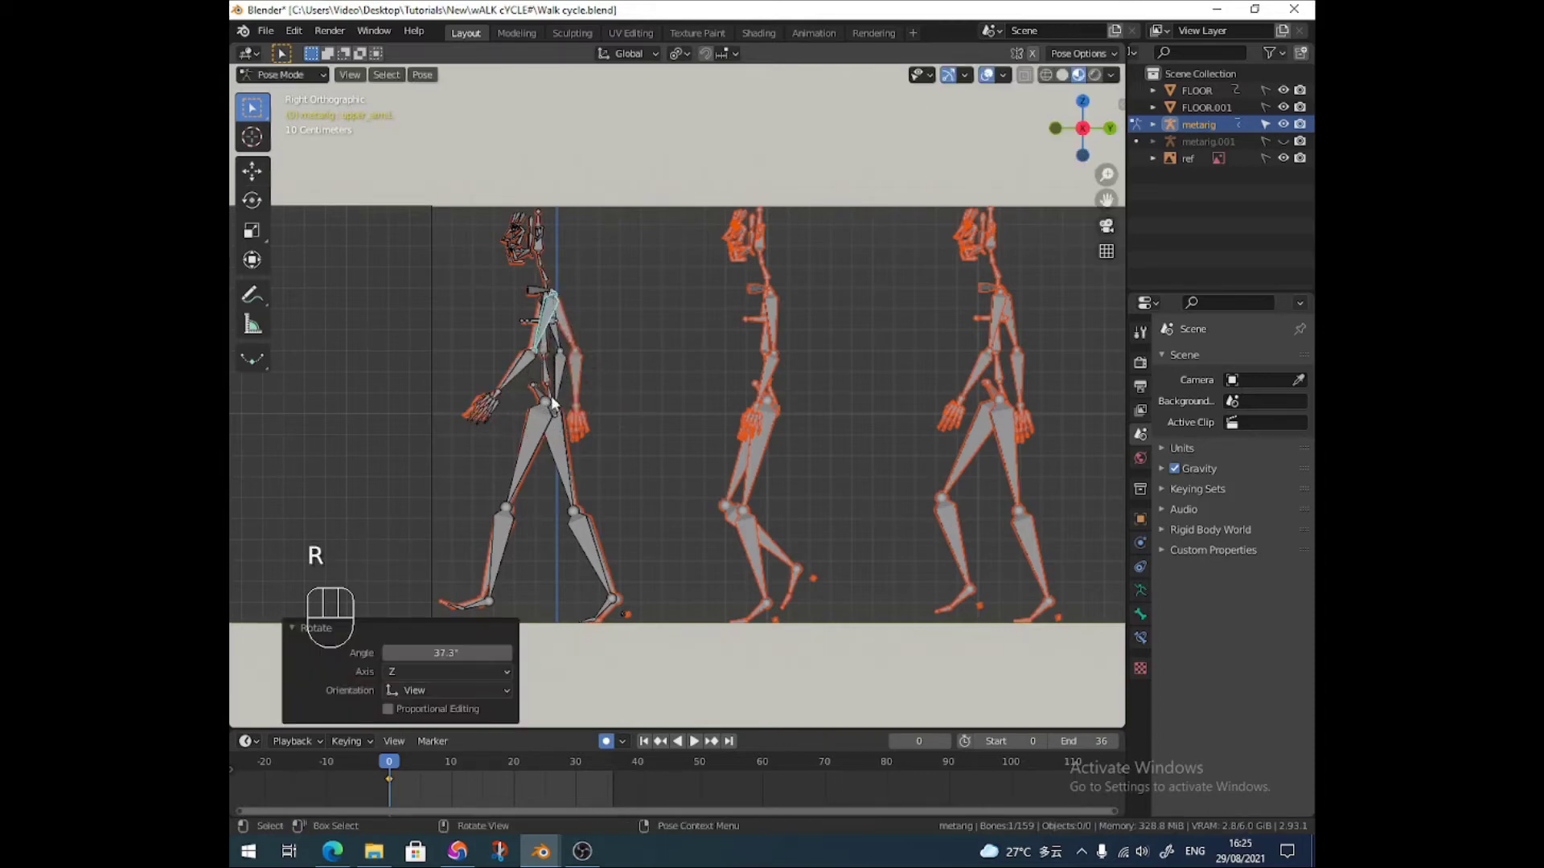
Swing the right upper arm back 10.3° and bend the right forearm
click(553, 335)
click(600, 446)
key(r)
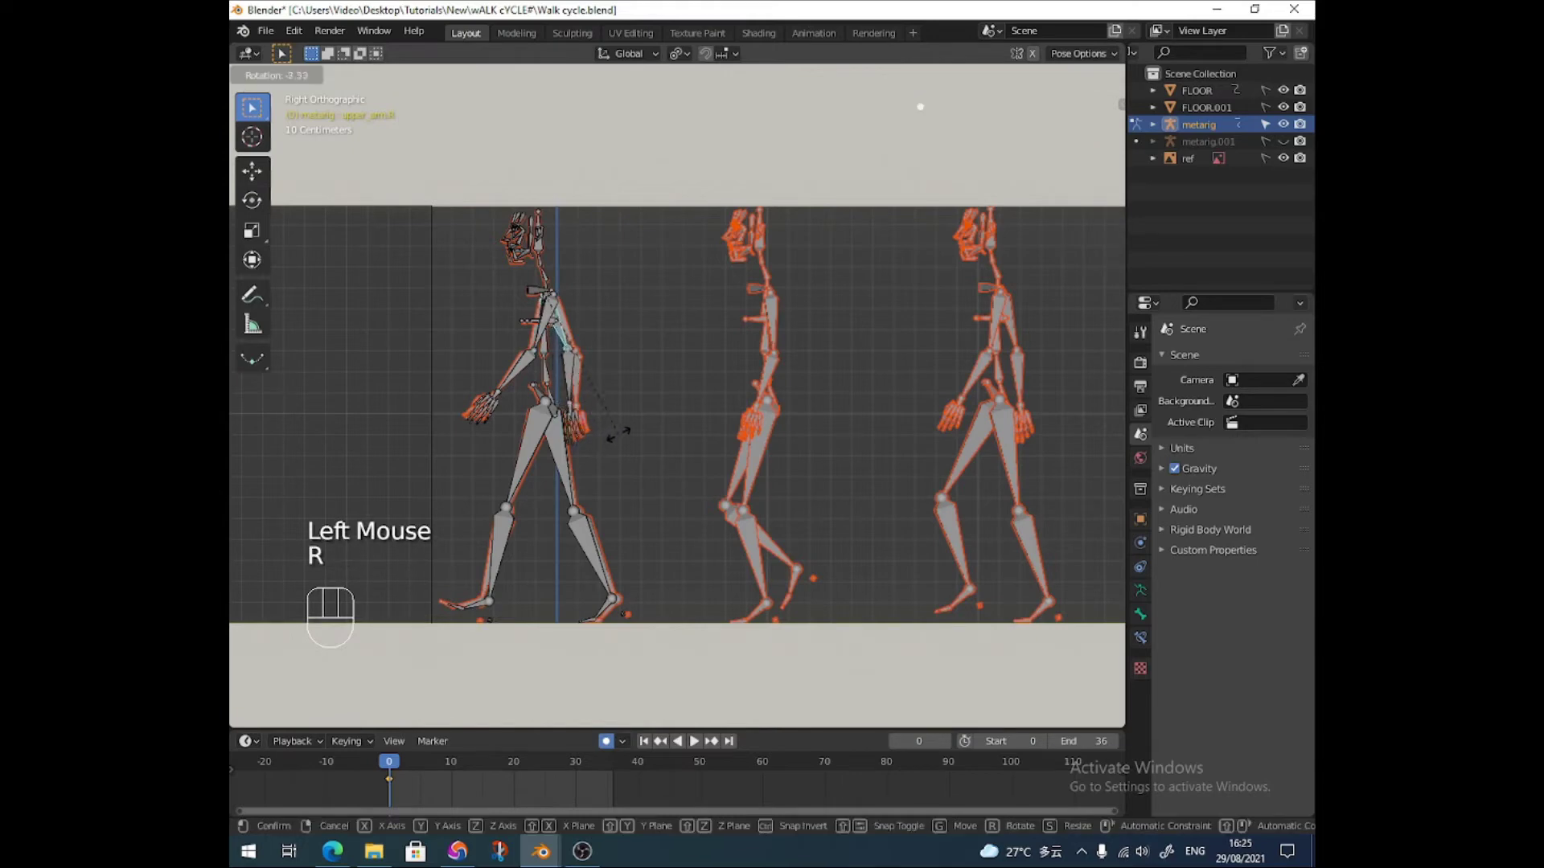
click(562, 322)
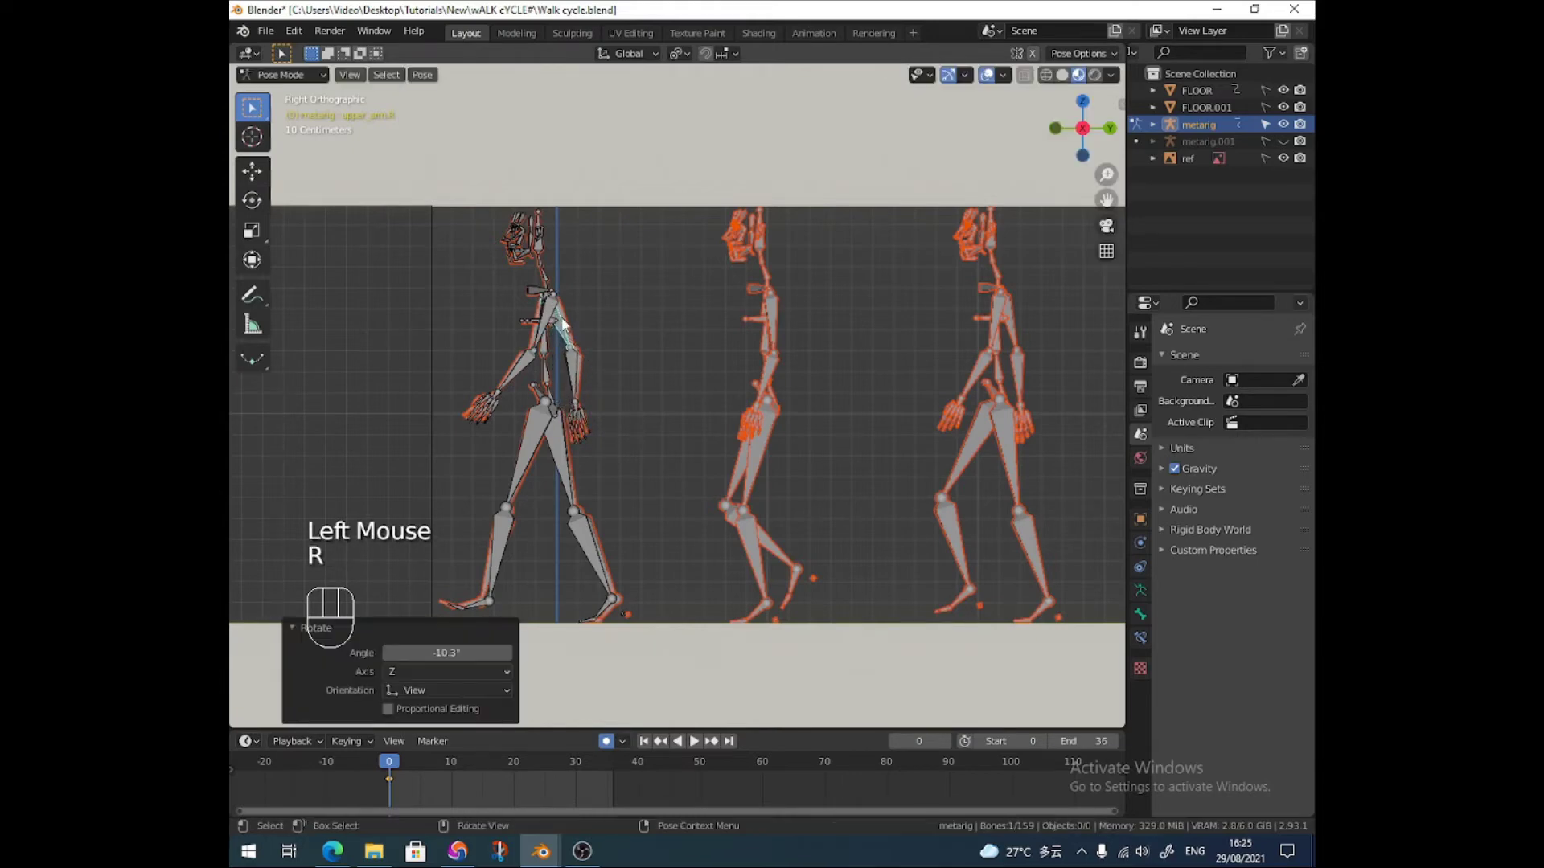
click(576, 381)
key(r)
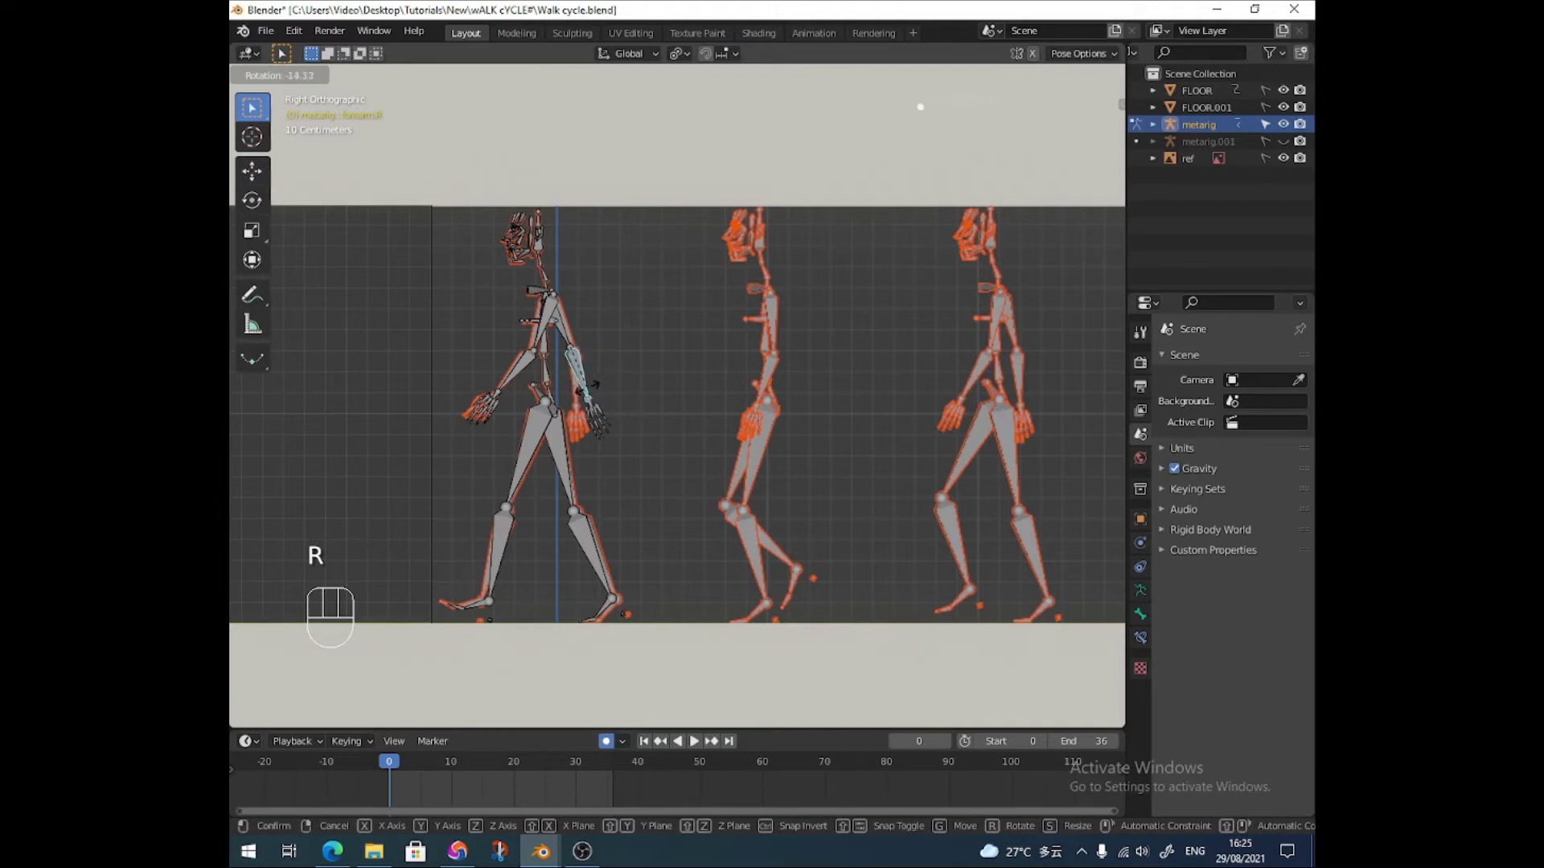
click(574, 356)
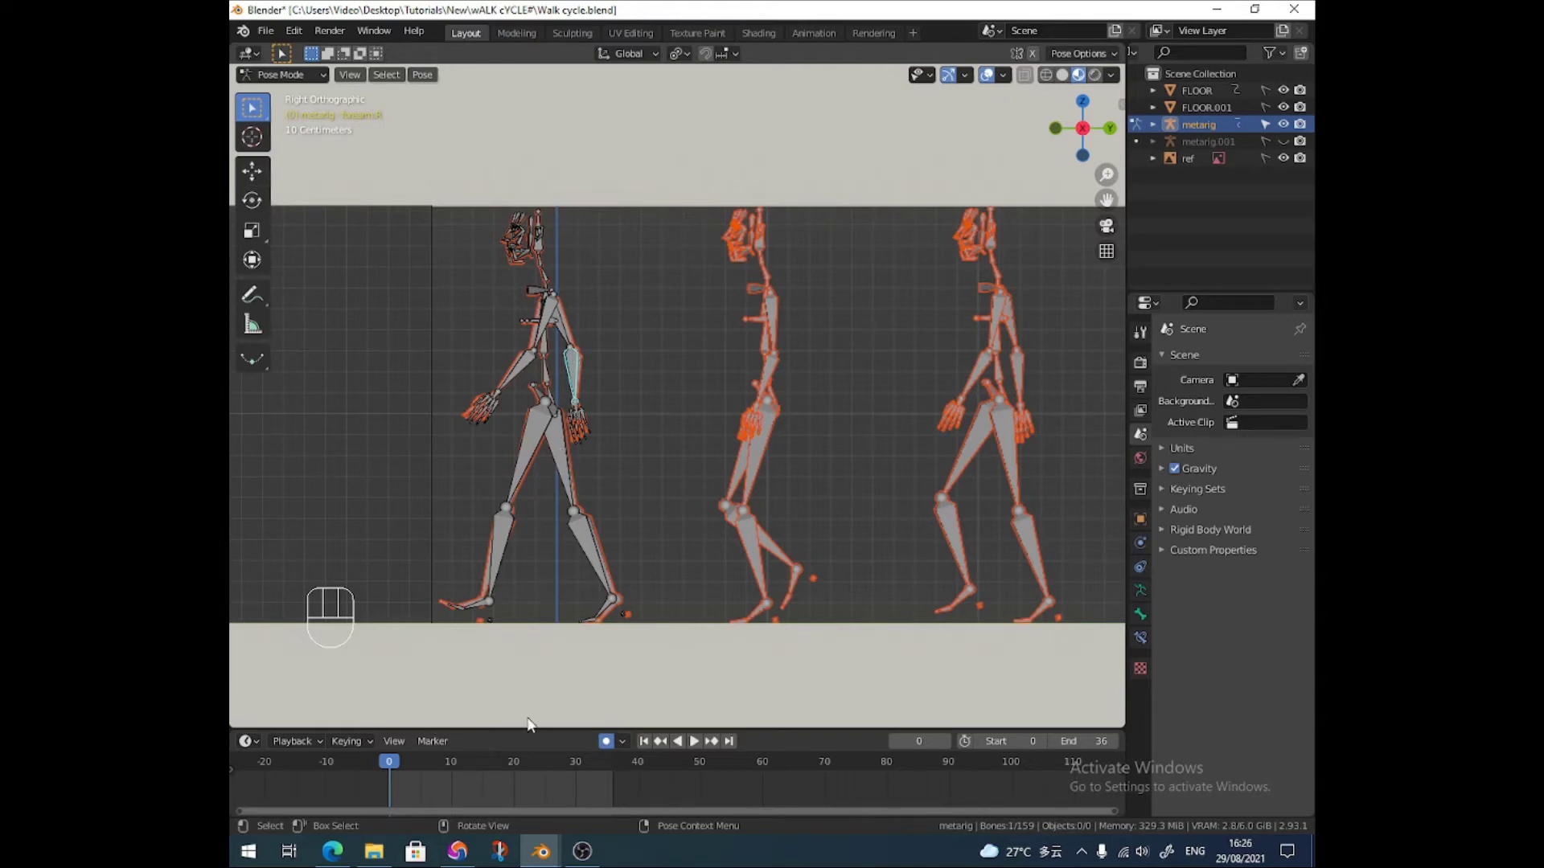
Preview the walk playback from frame 0, selecting the right shin bone
key(space)
click(399, 761)
drag(399, 761, 388, 760)
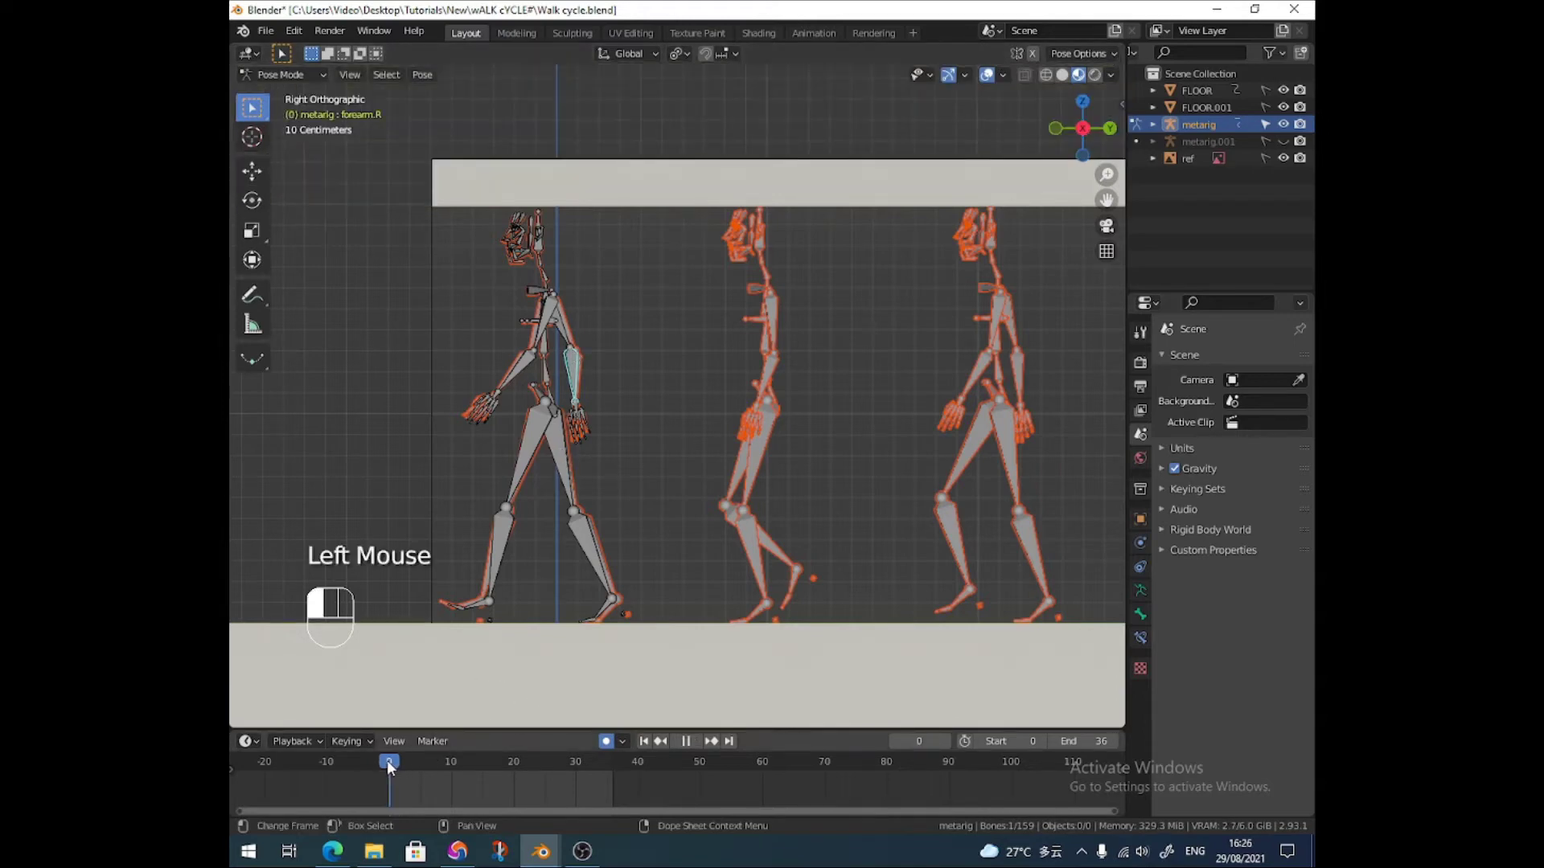
key(space)
double_click(582, 566)
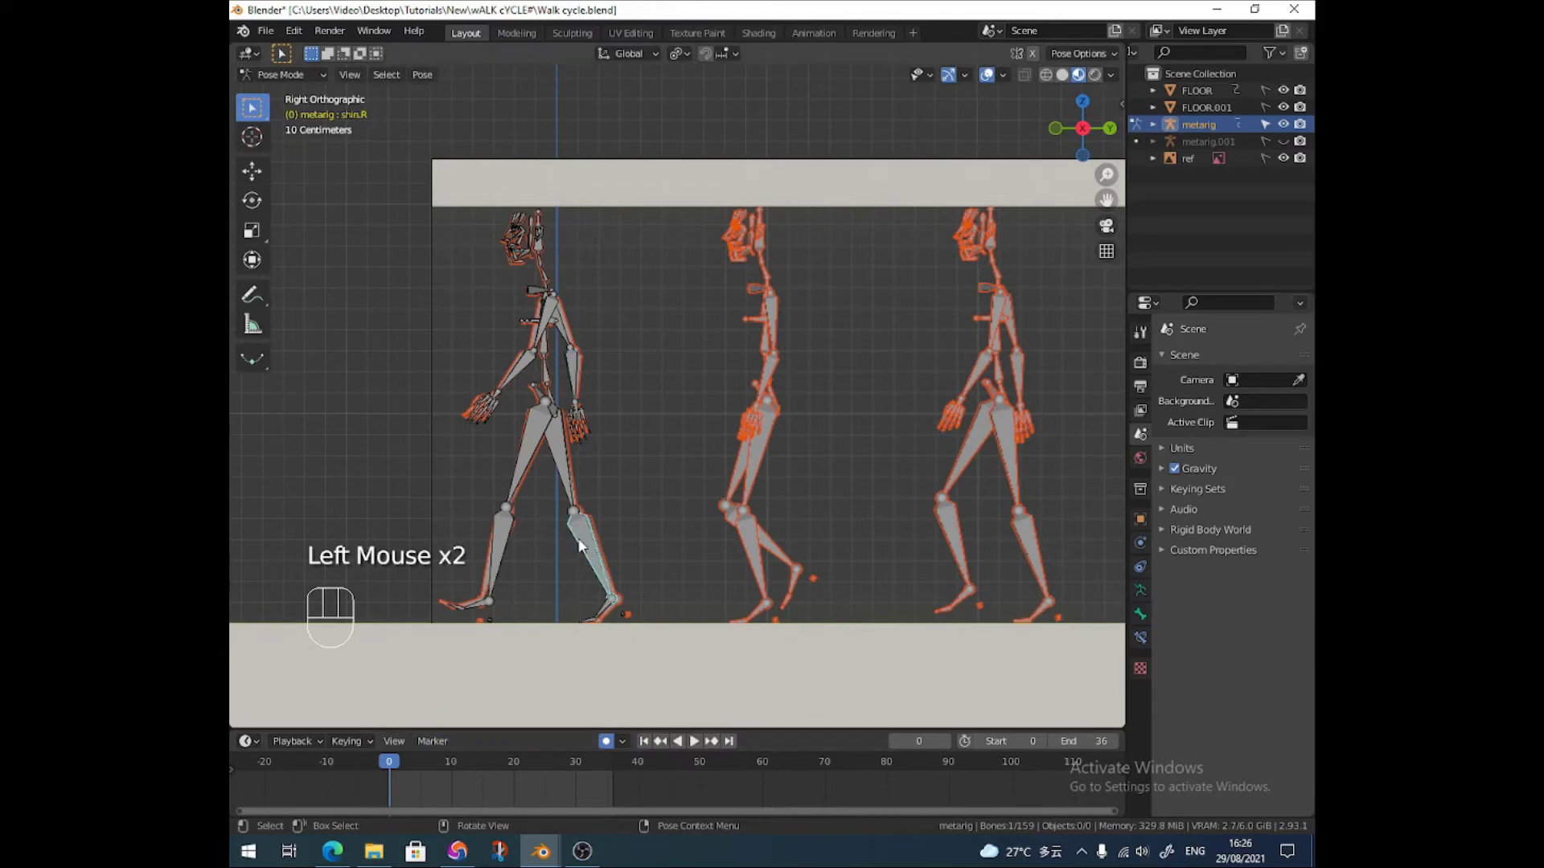
click(393, 759)
key(space)
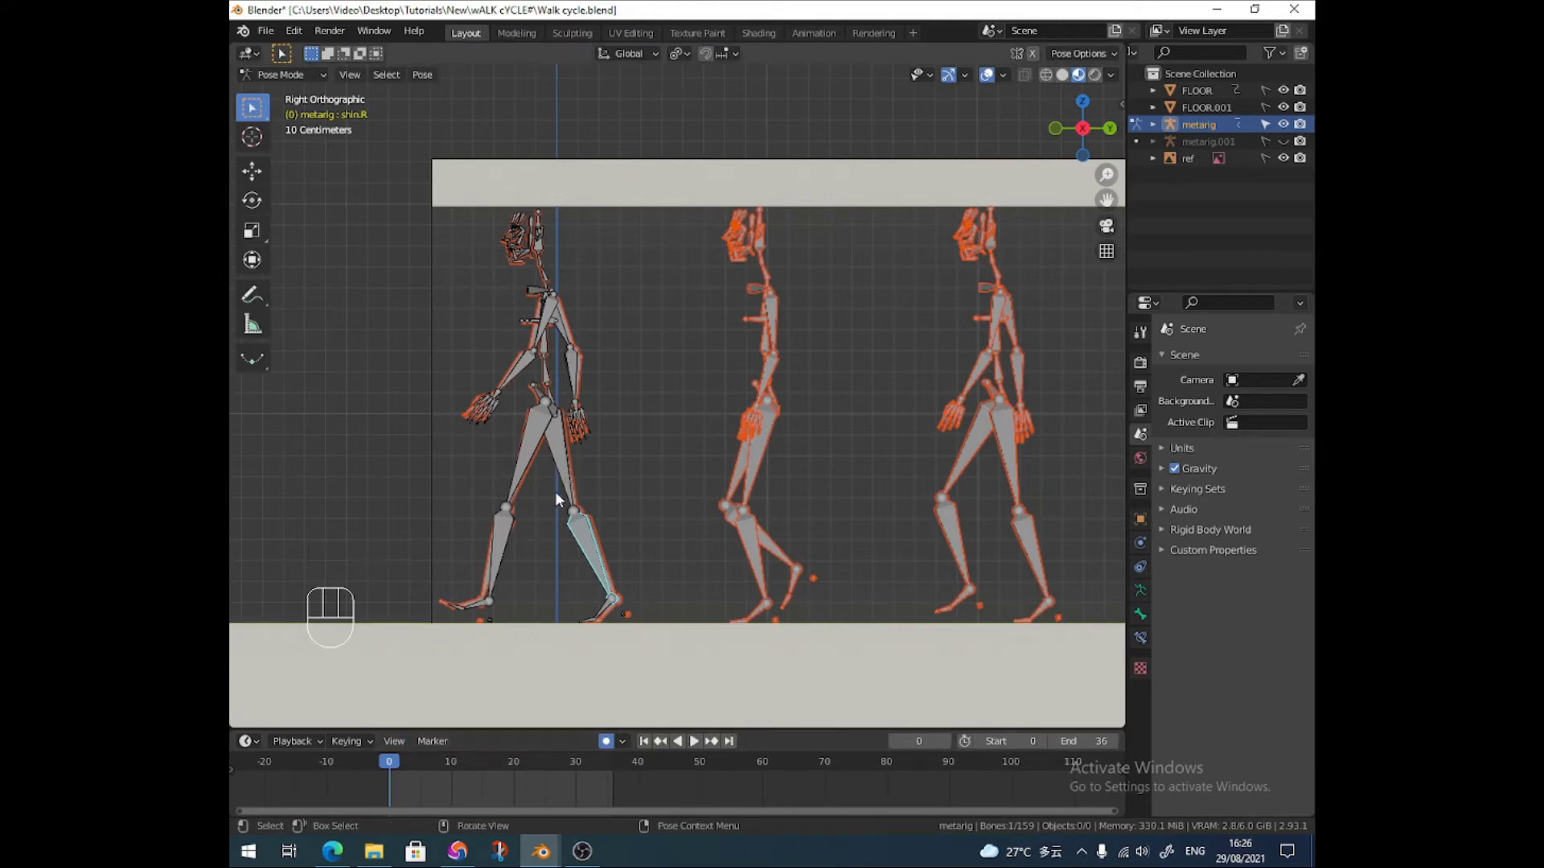
Copy the full frame-0 pose and paste it at frame 36
key(a)
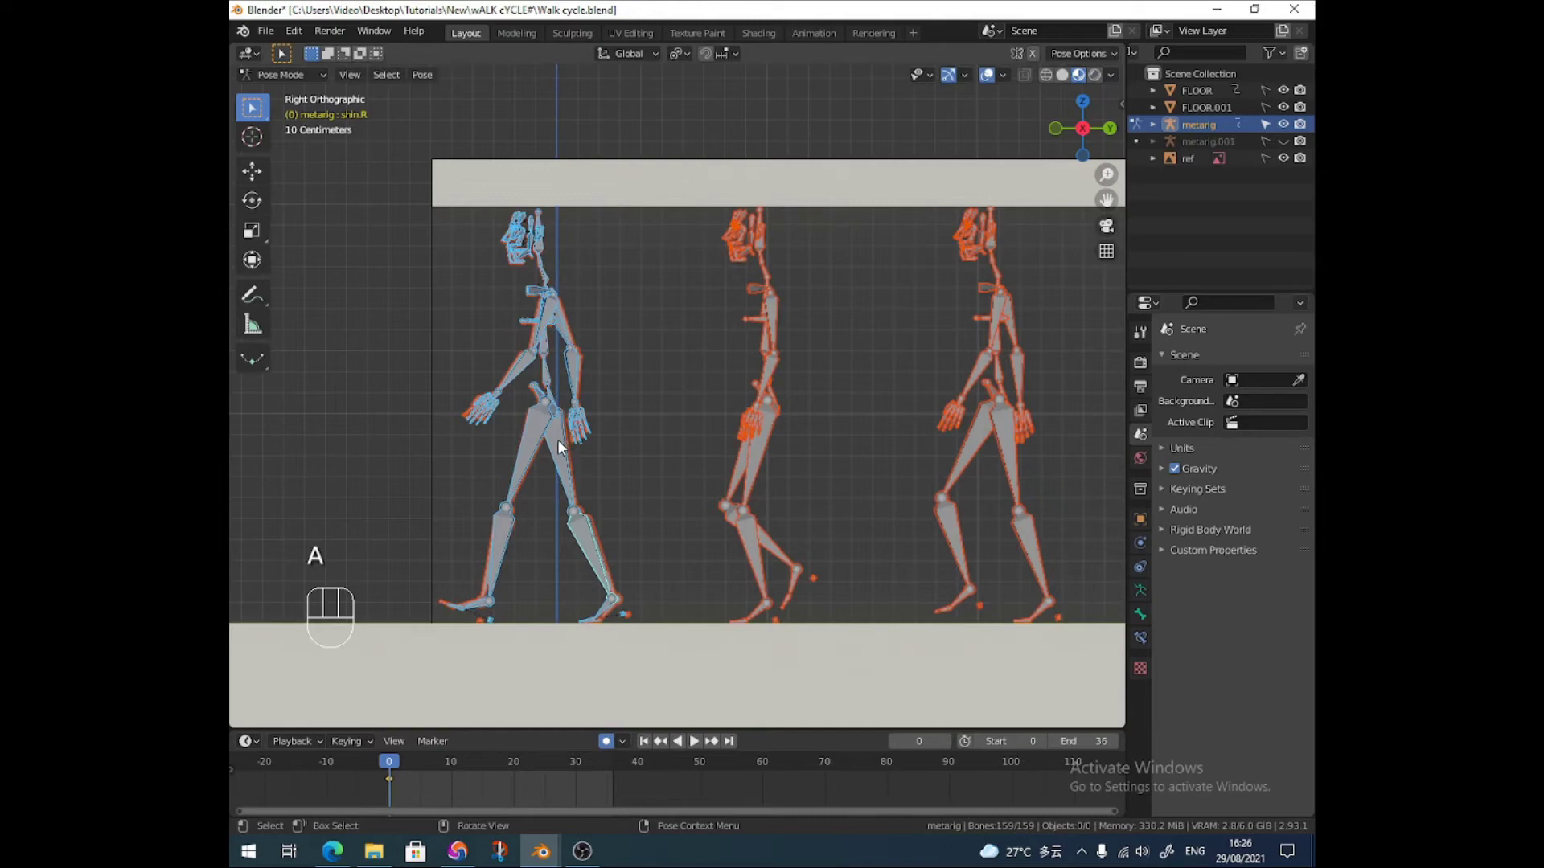
right_click(563, 441)
click(540, 444)
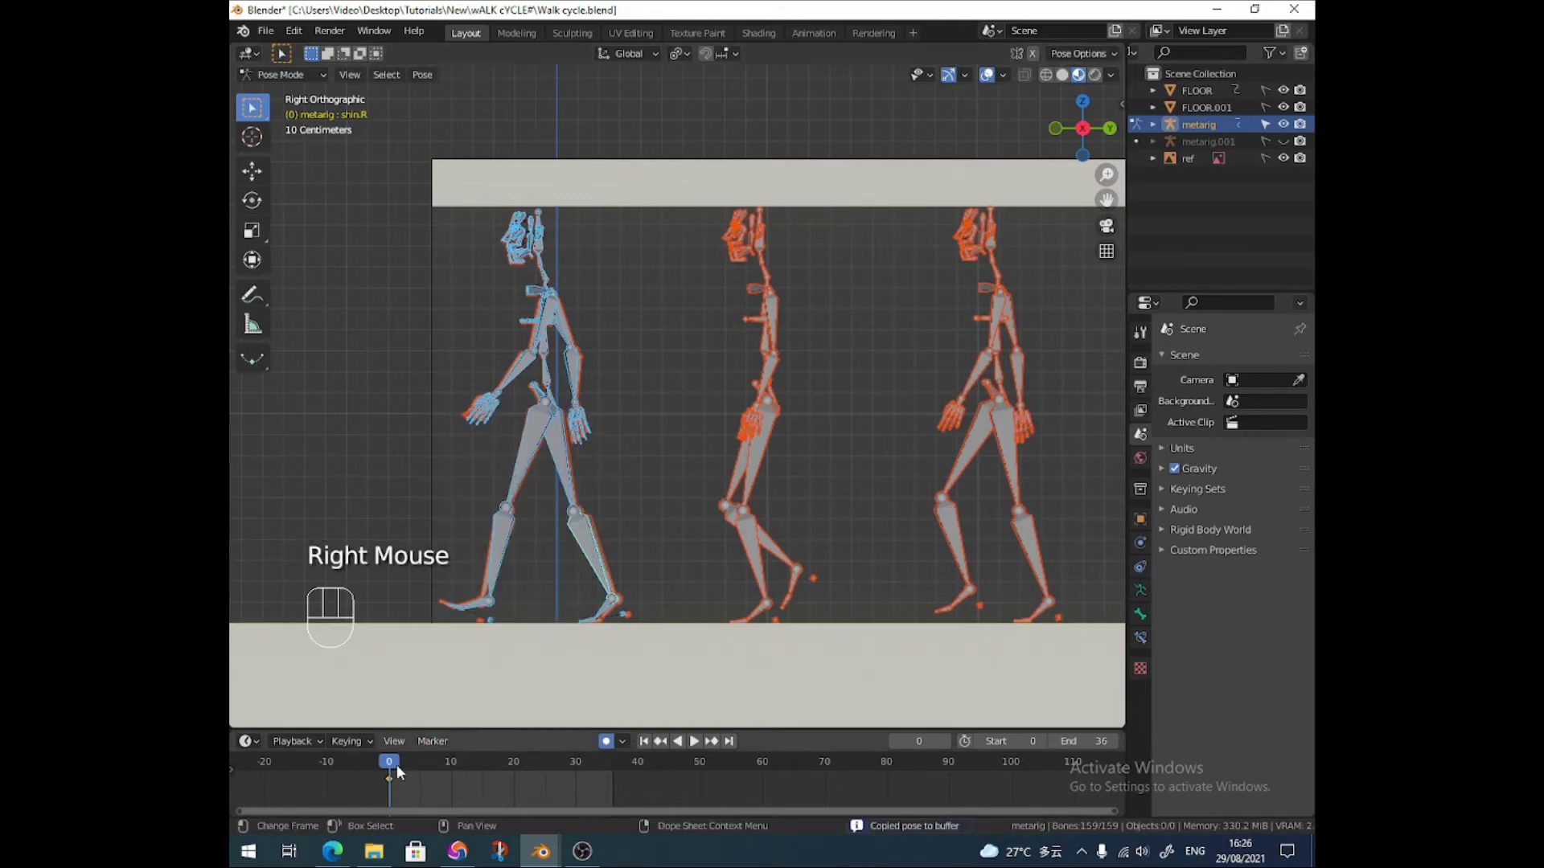
drag(393, 761, 613, 763)
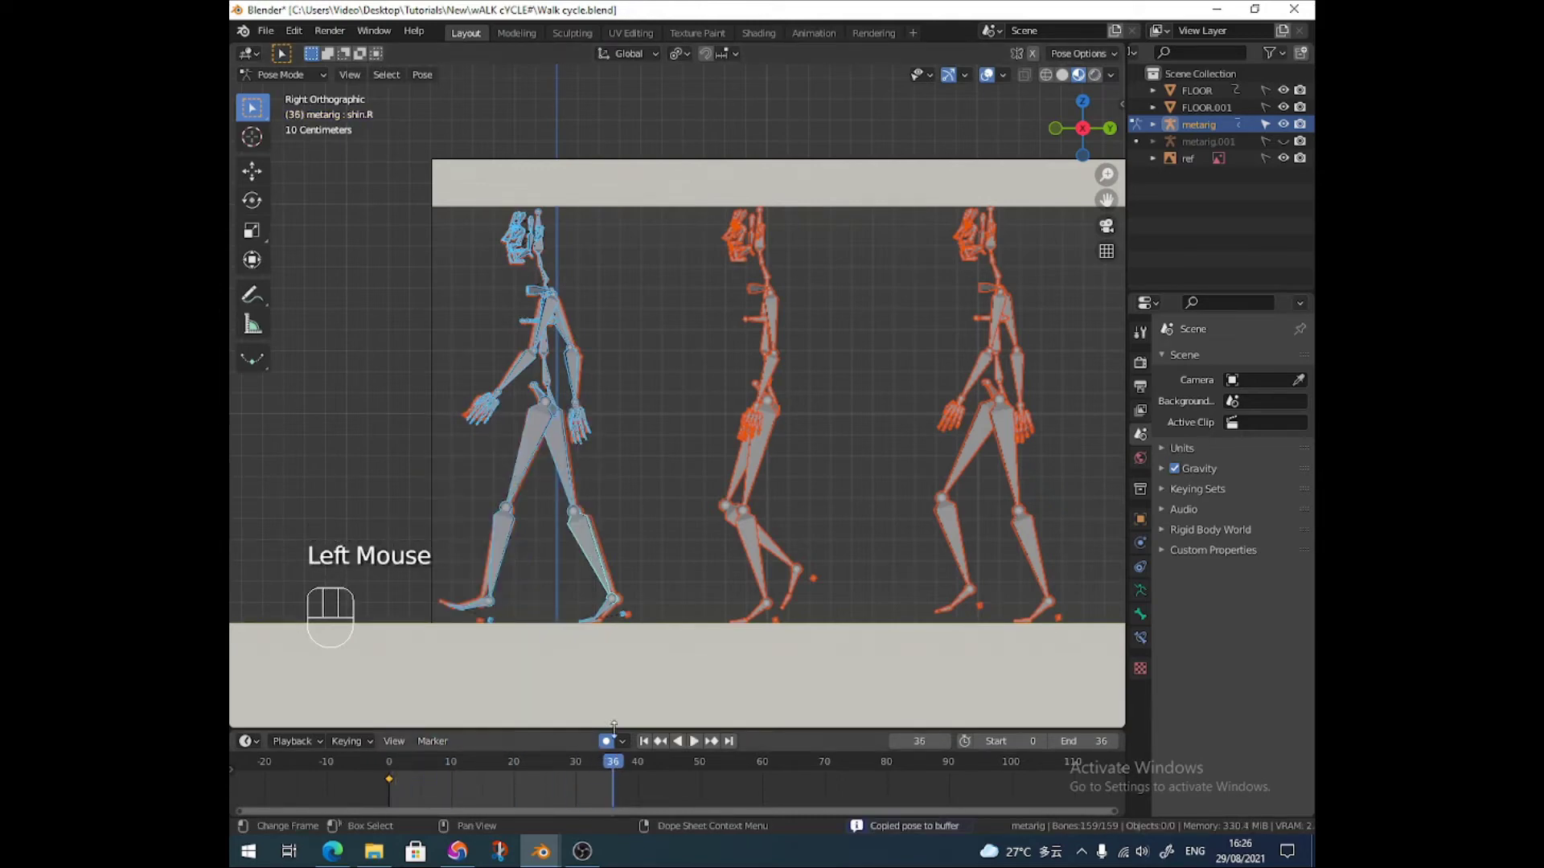
right_click(582, 529)
click(557, 547)
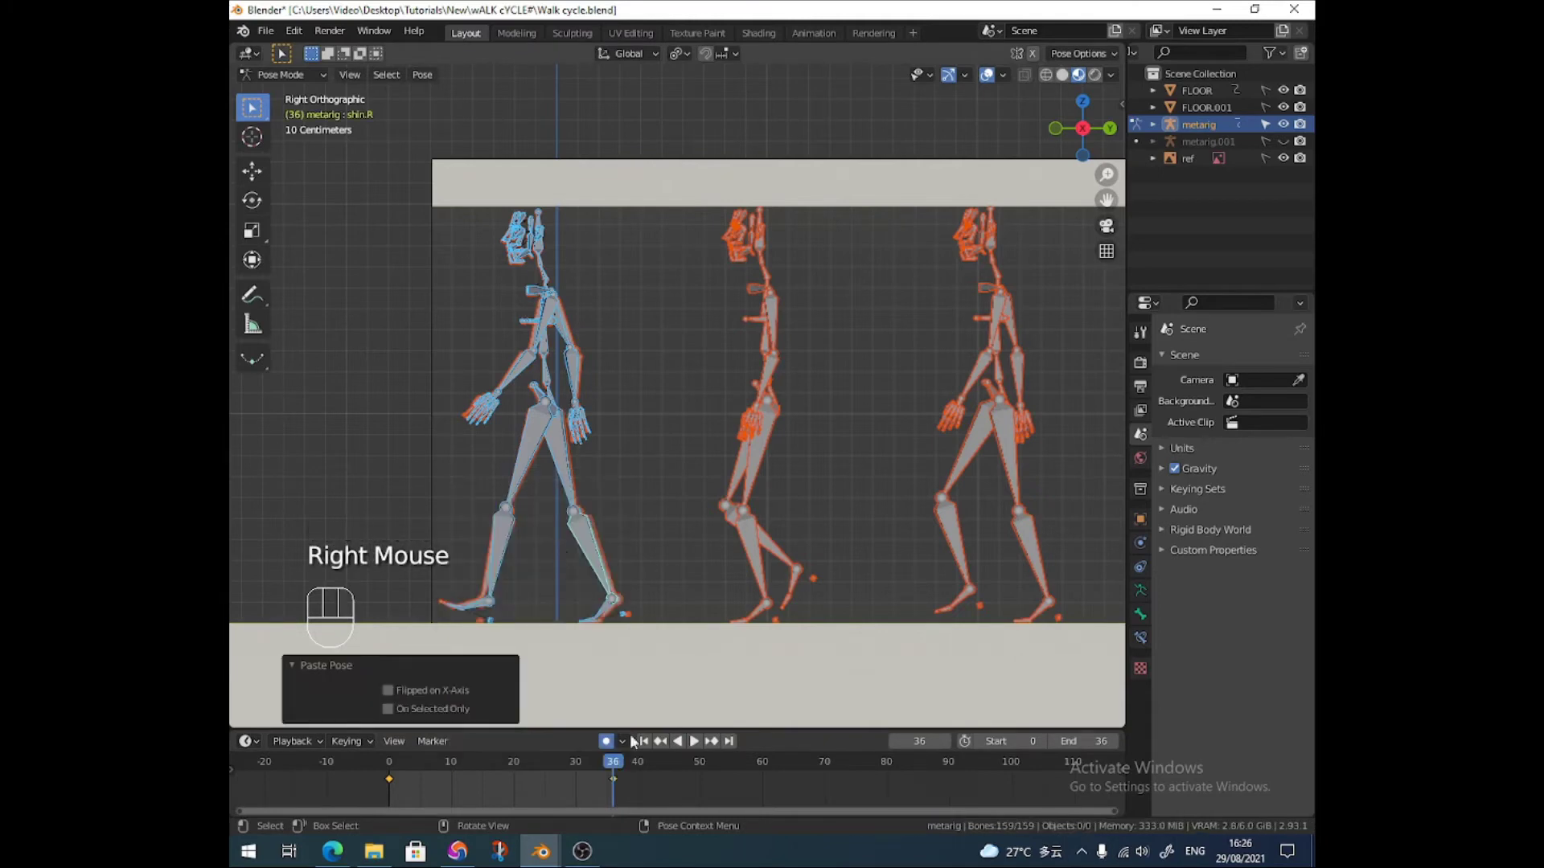
Paste the pose X-flipped at frame 18 and play back the cycle
drag(617, 761, 503, 765)
right_click(573, 524)
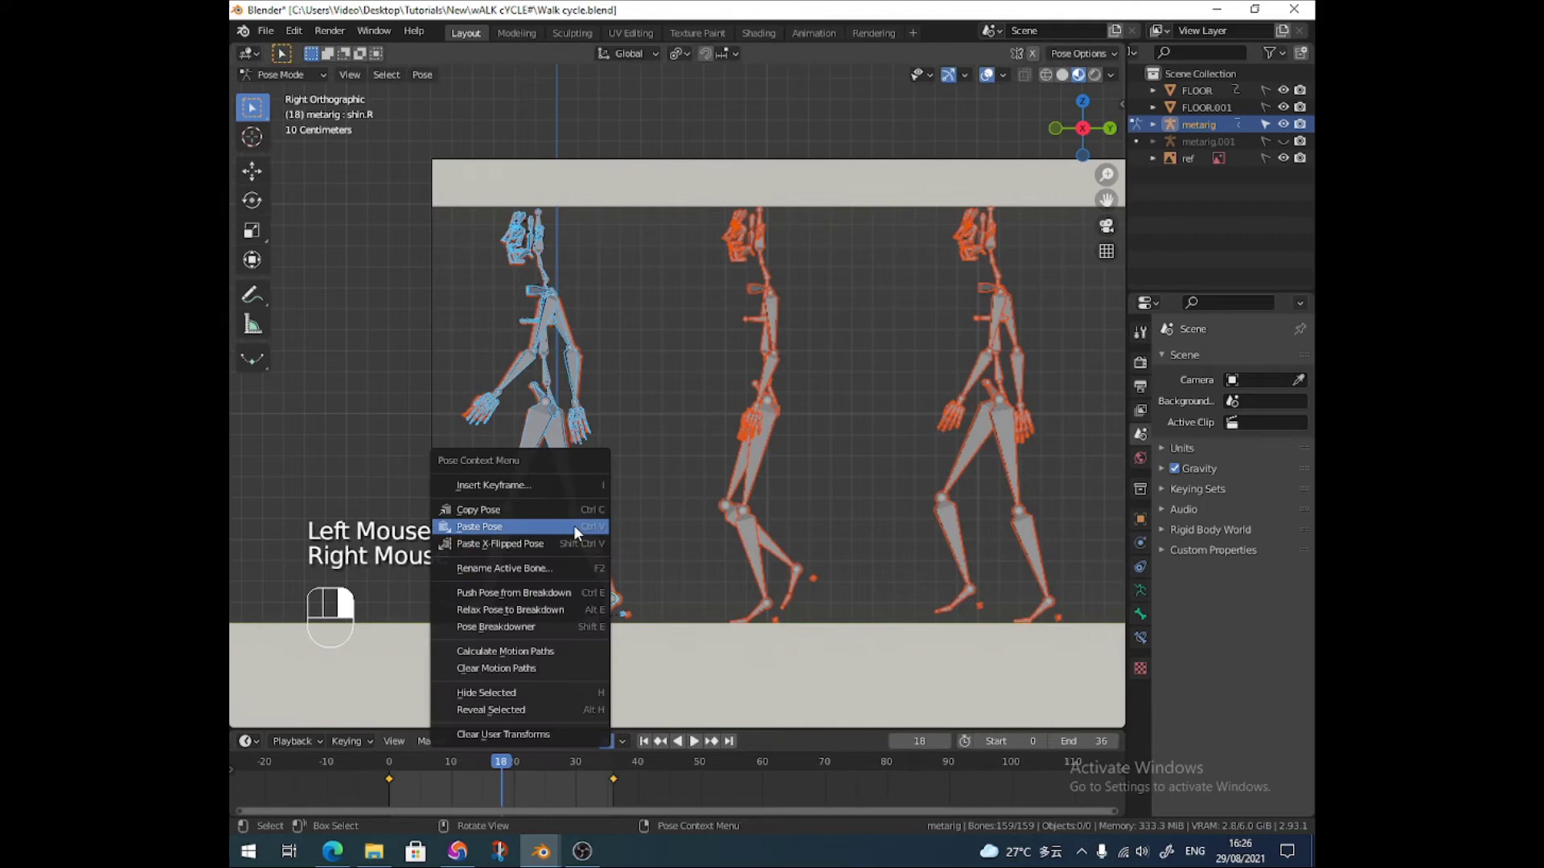
click(542, 544)
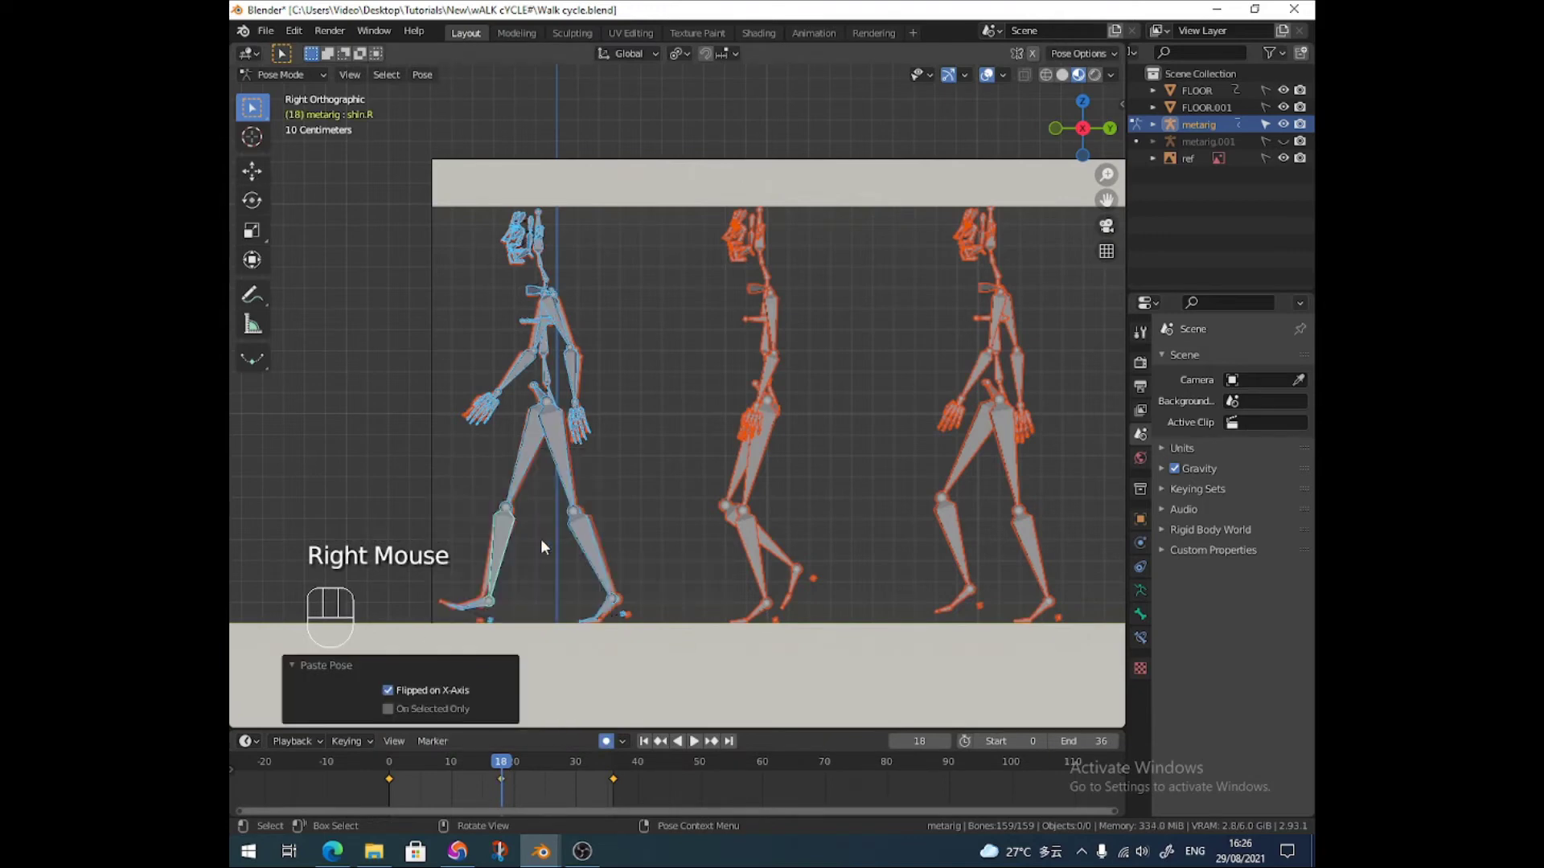
key(space)
drag(504, 764, 389, 762)
key(space)
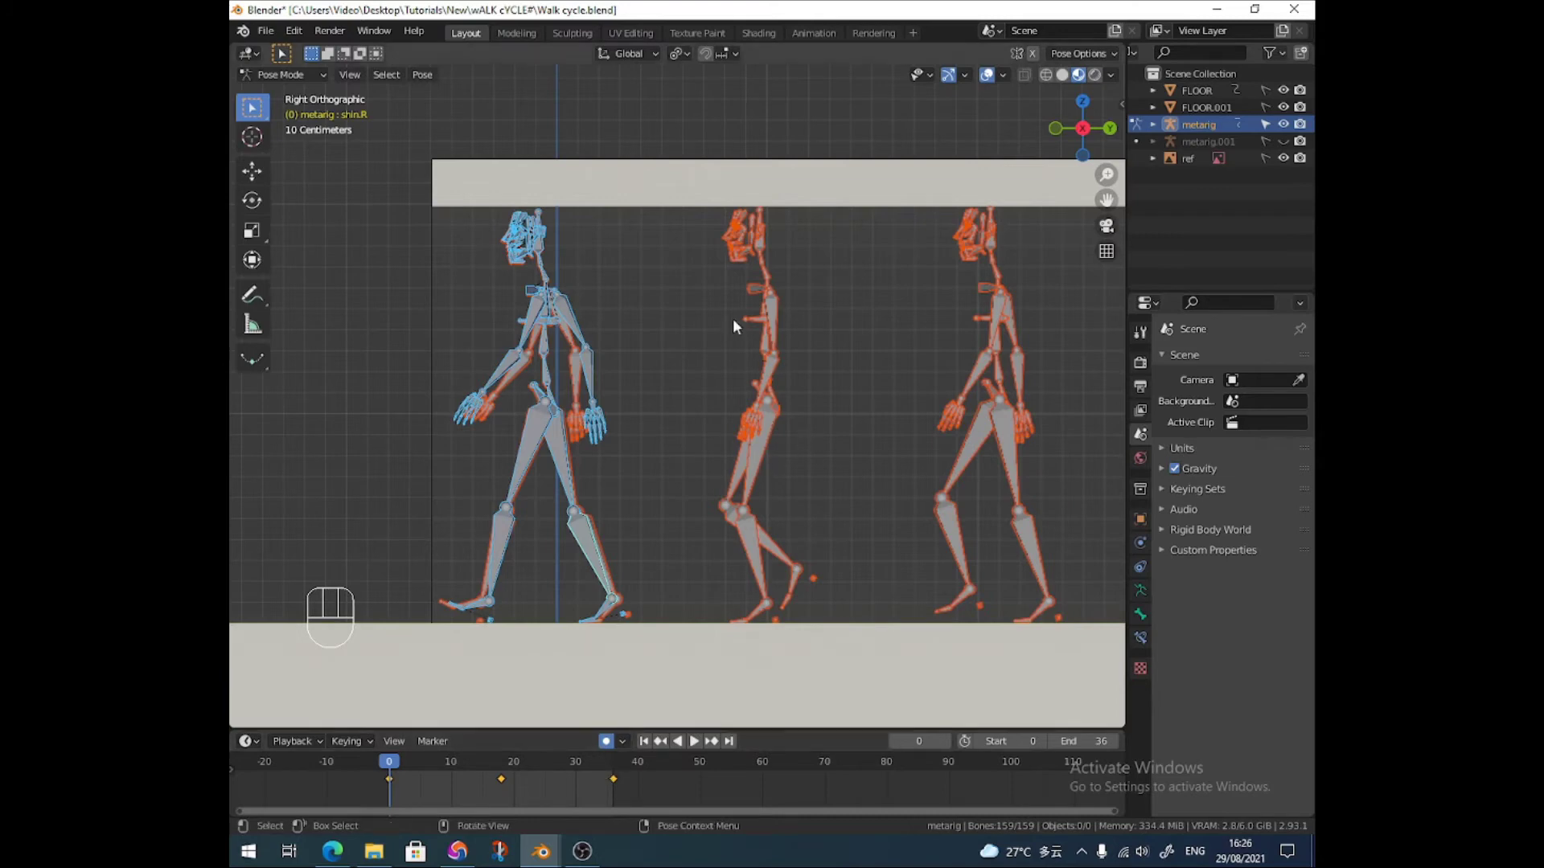
In Object Mode, make 'ref' selectable, move it -1.0591 m along Y, then go to frame 6
click(283, 74)
click(294, 94)
double_click(872, 204)
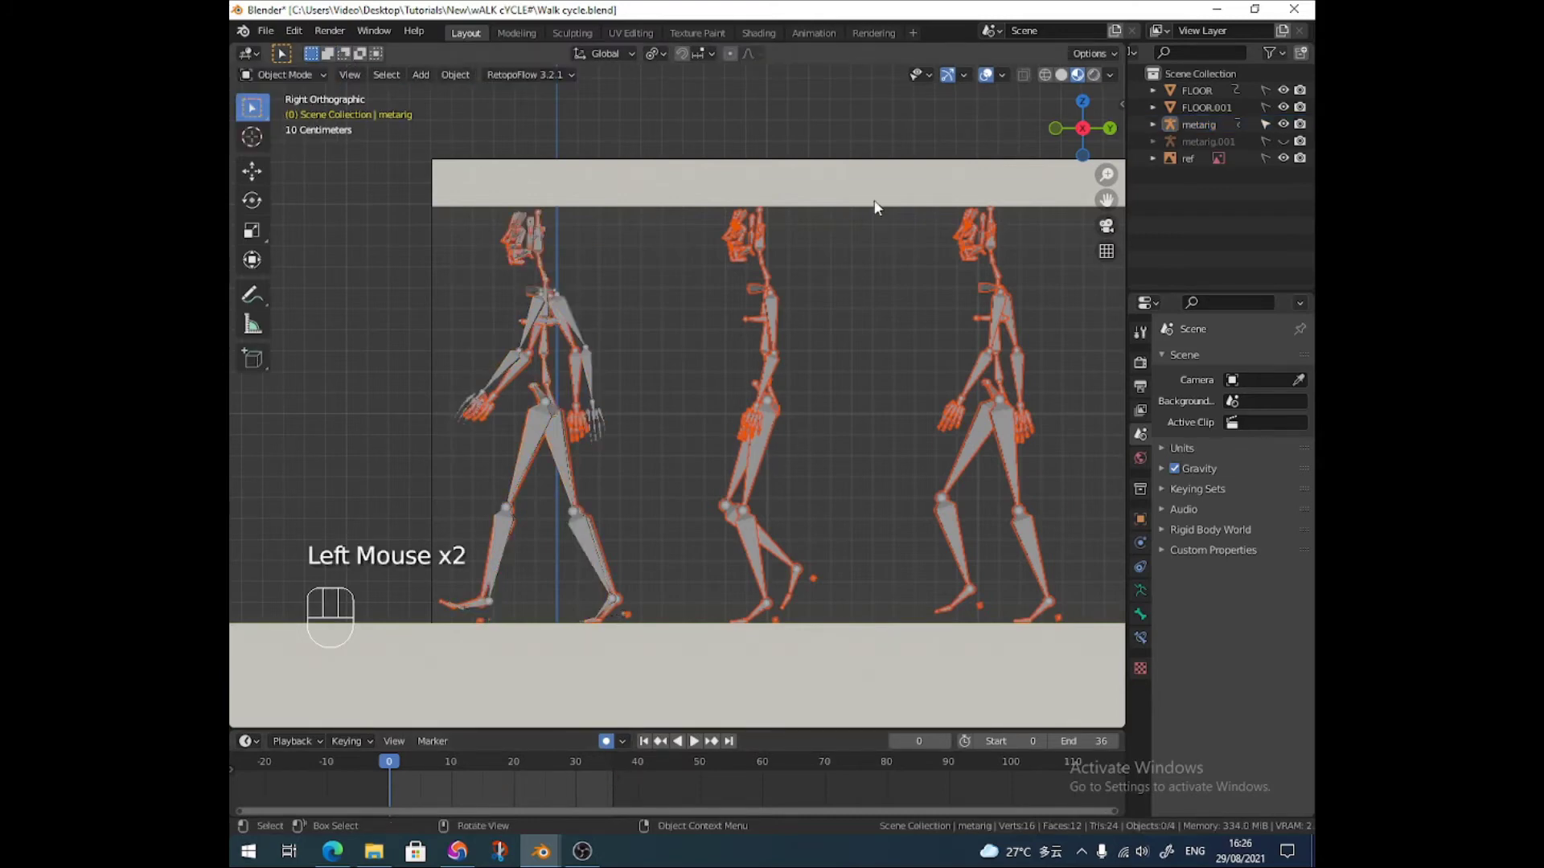
click(1266, 158)
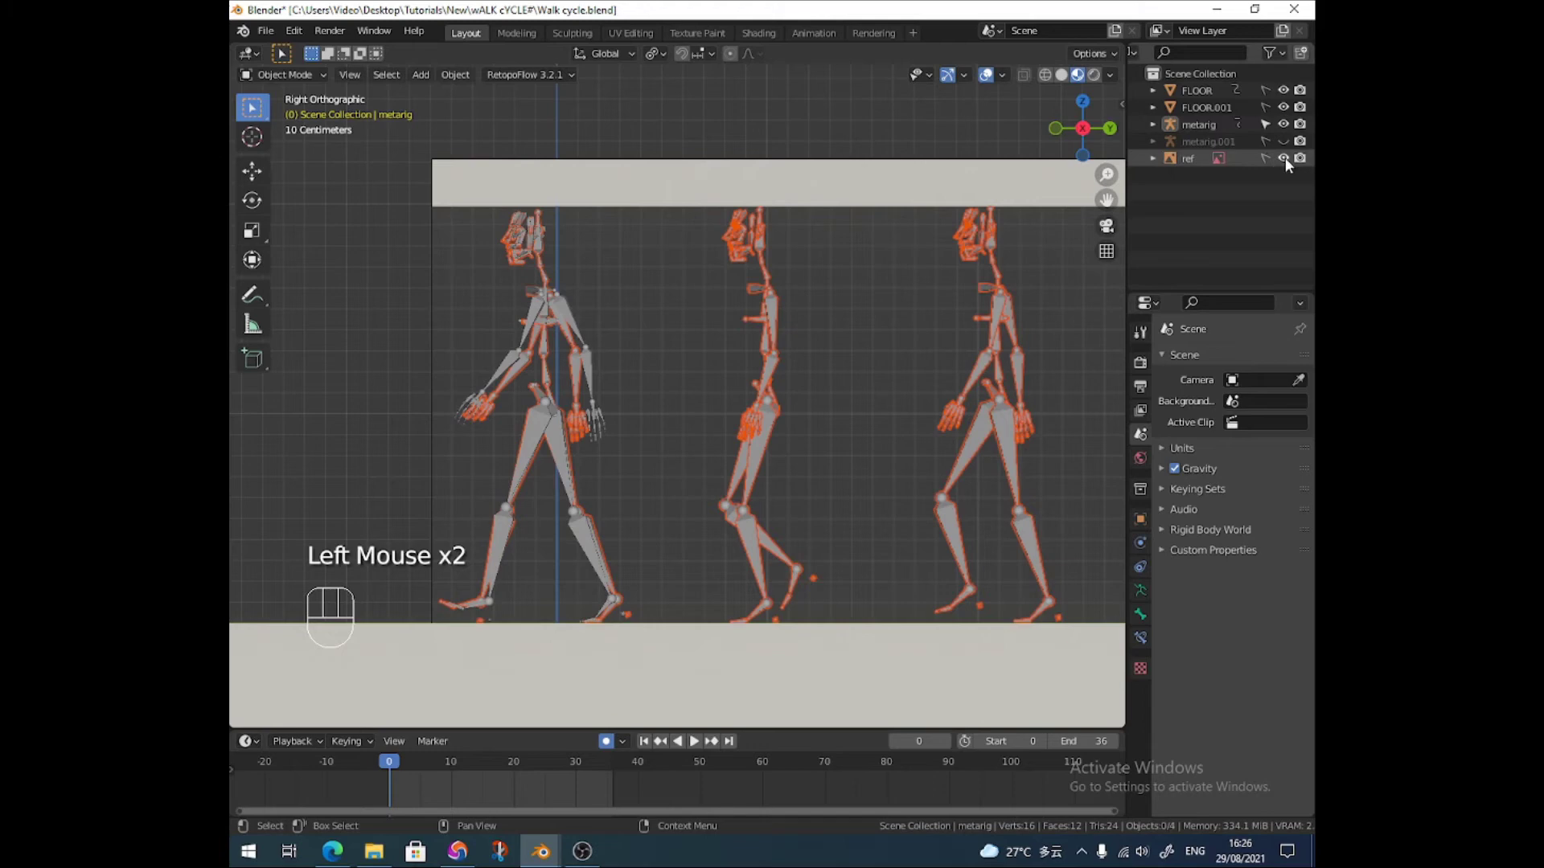
click(829, 215)
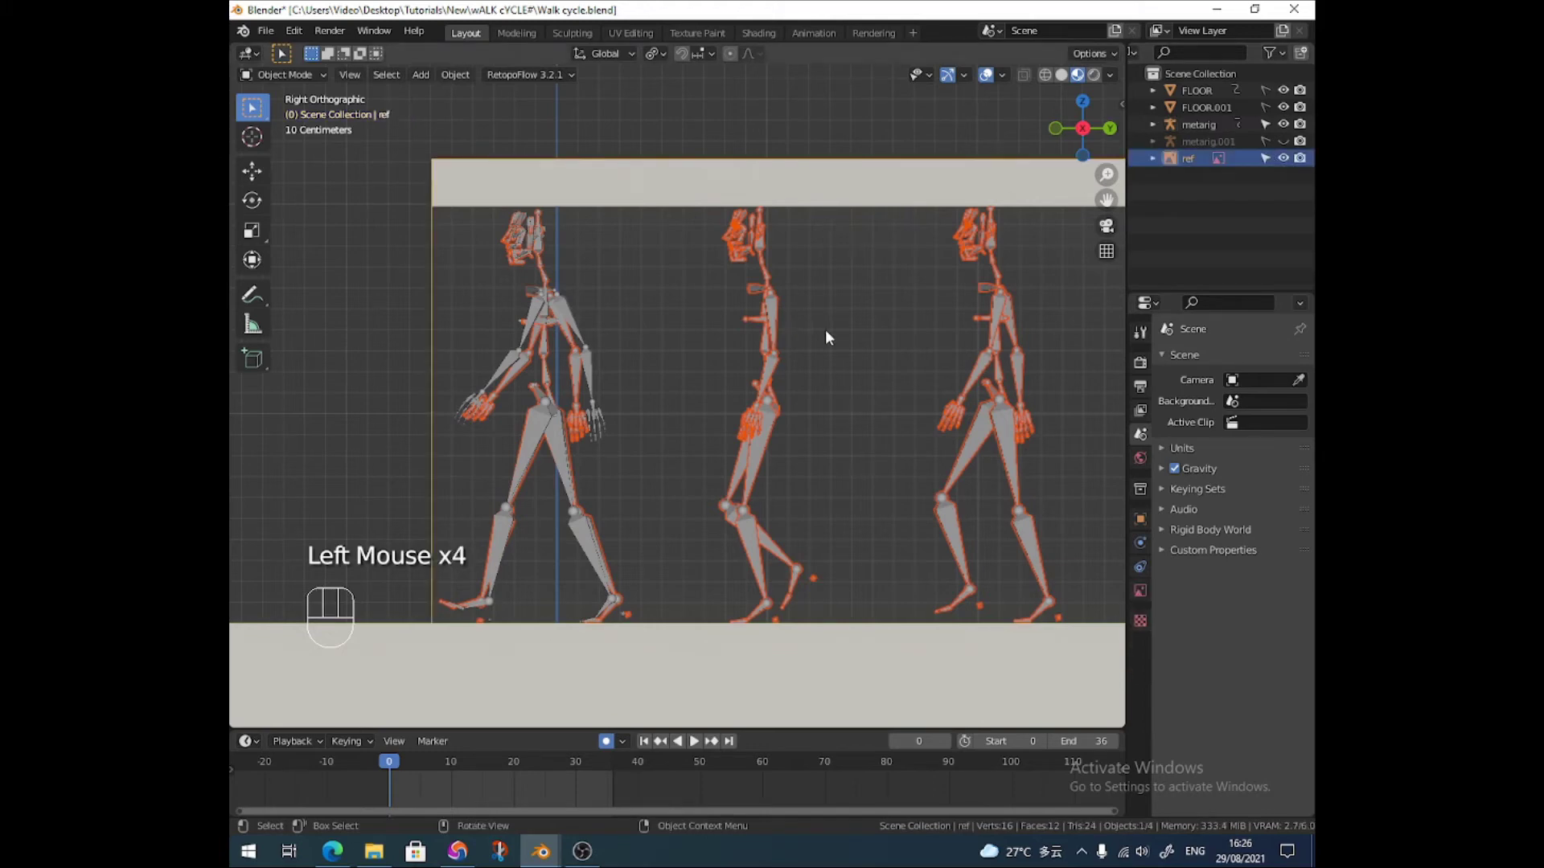
key(g)
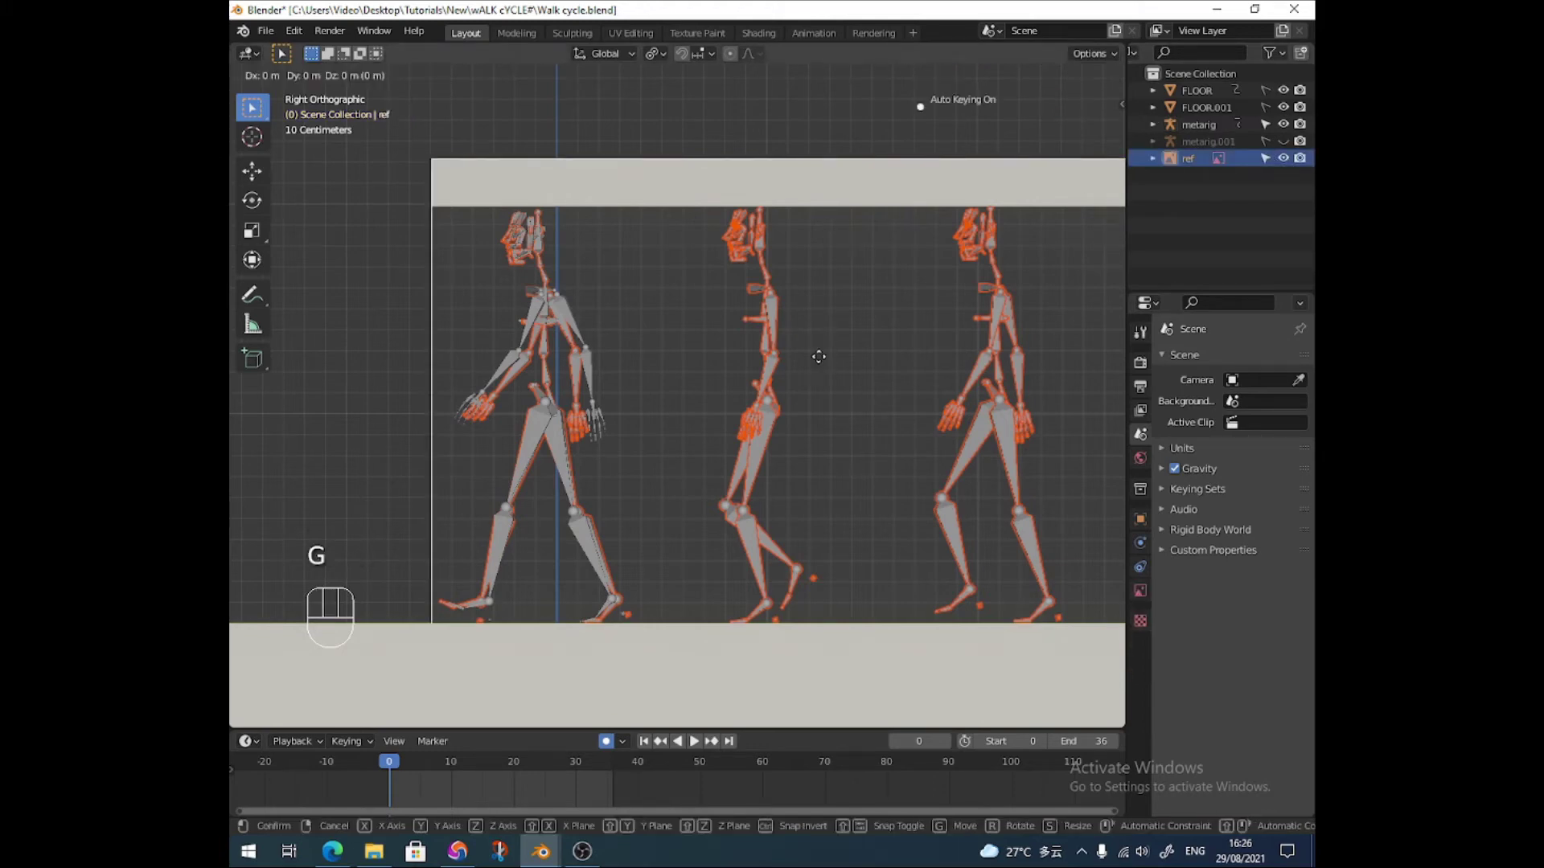
key(y)
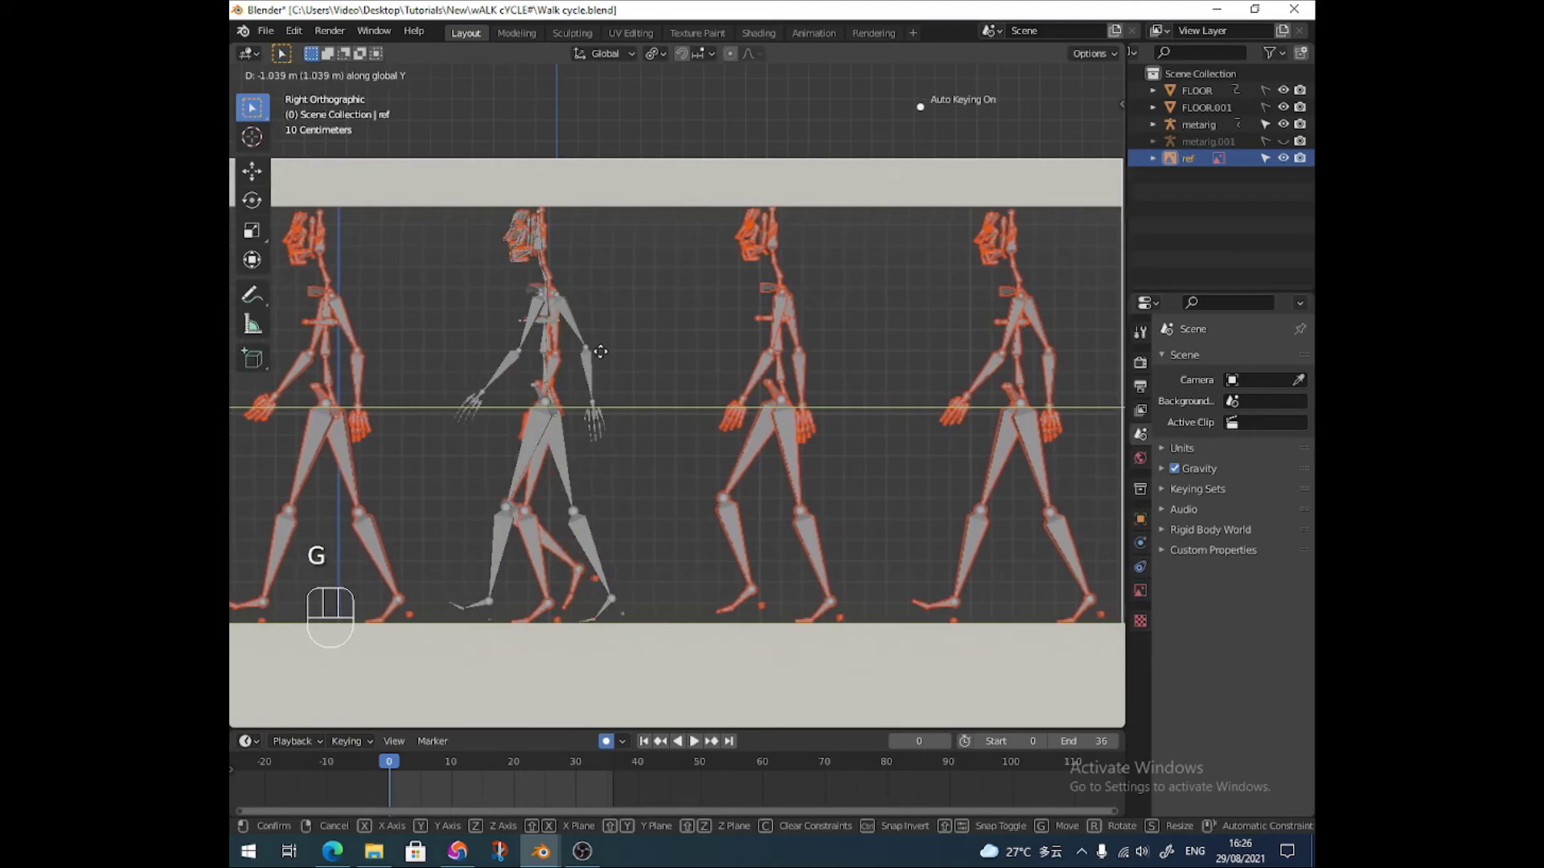
click(596, 349)
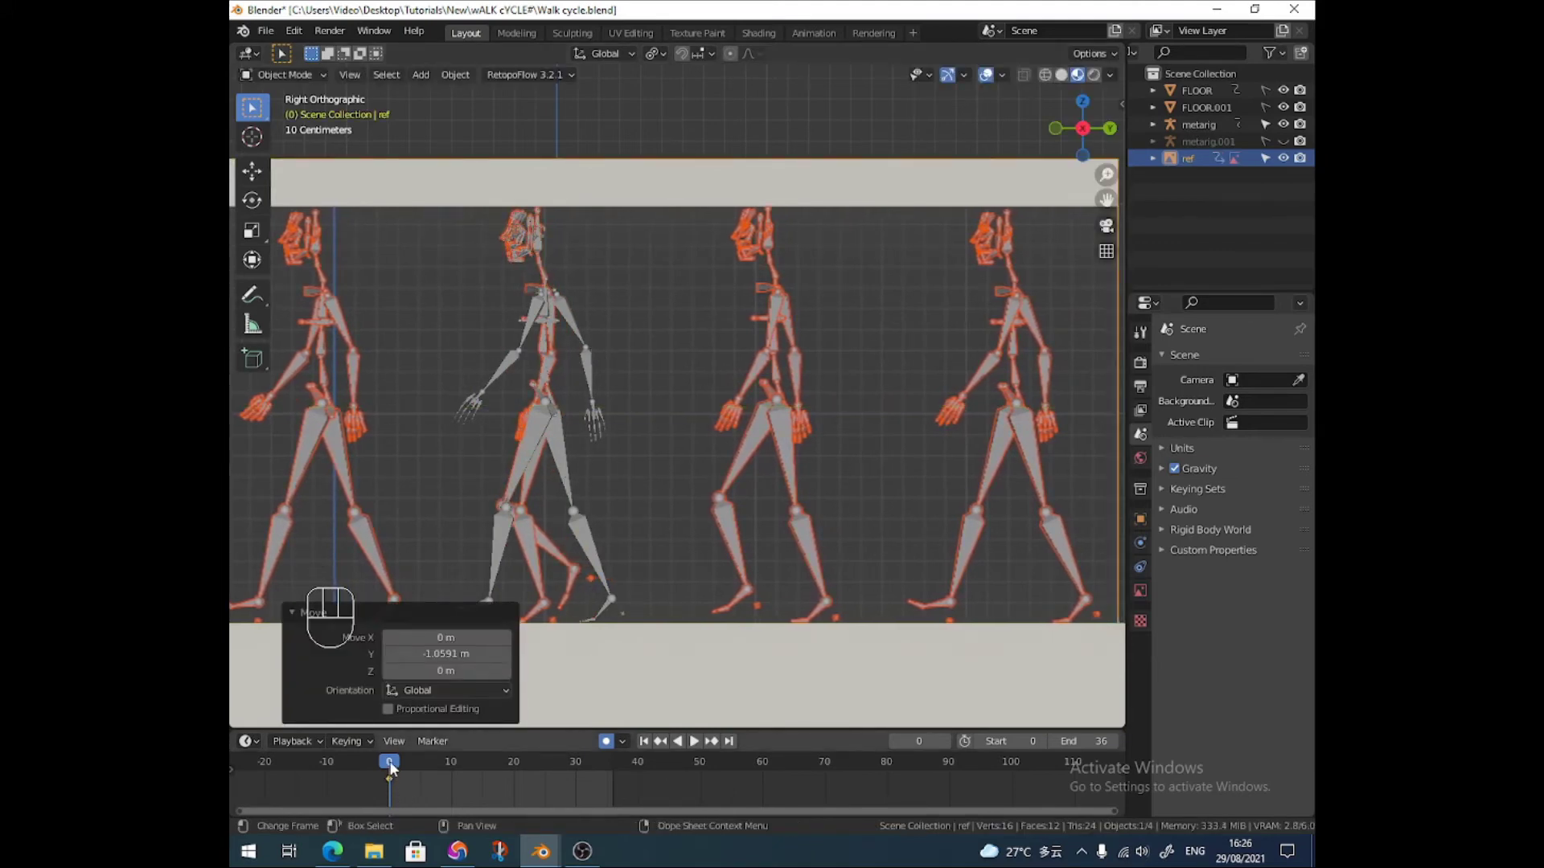
drag(389, 761, 425, 761)
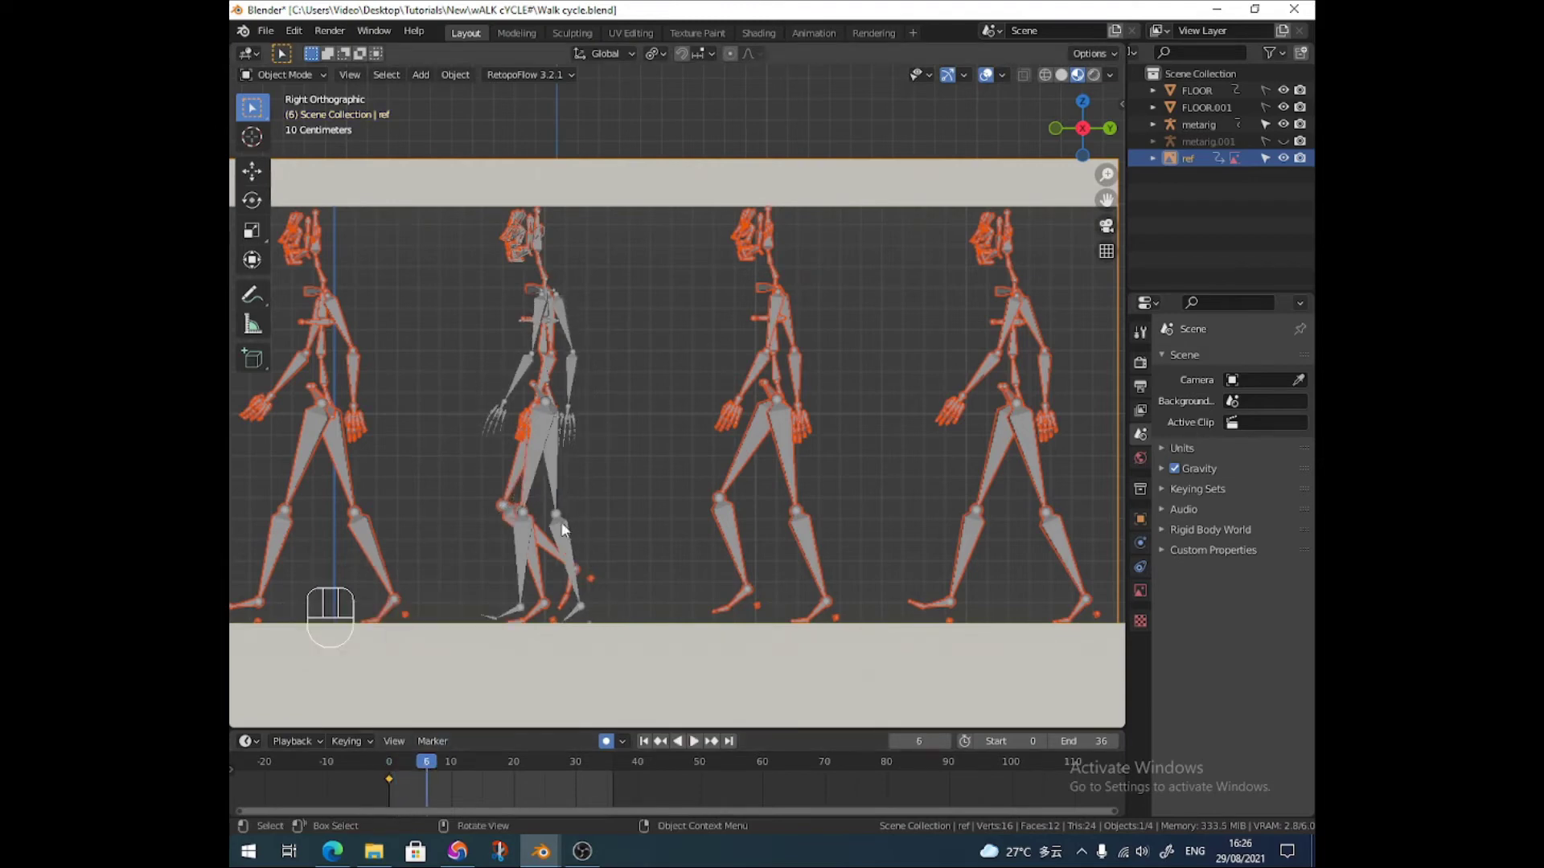
Put the metarig in Pose Mode and rotate the left shin
click(566, 396)
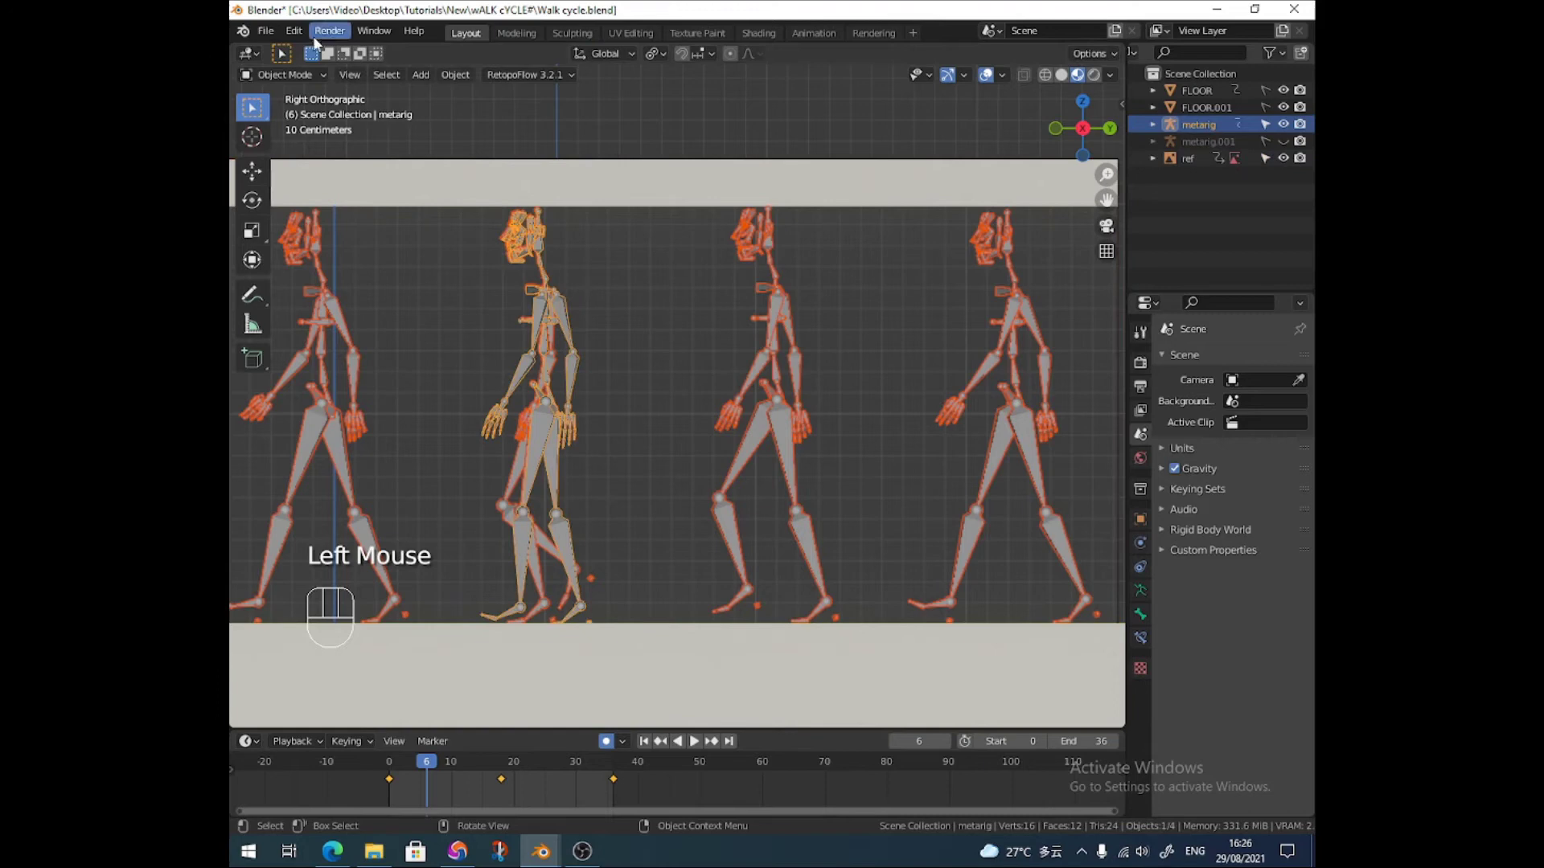
click(298, 74)
click(293, 132)
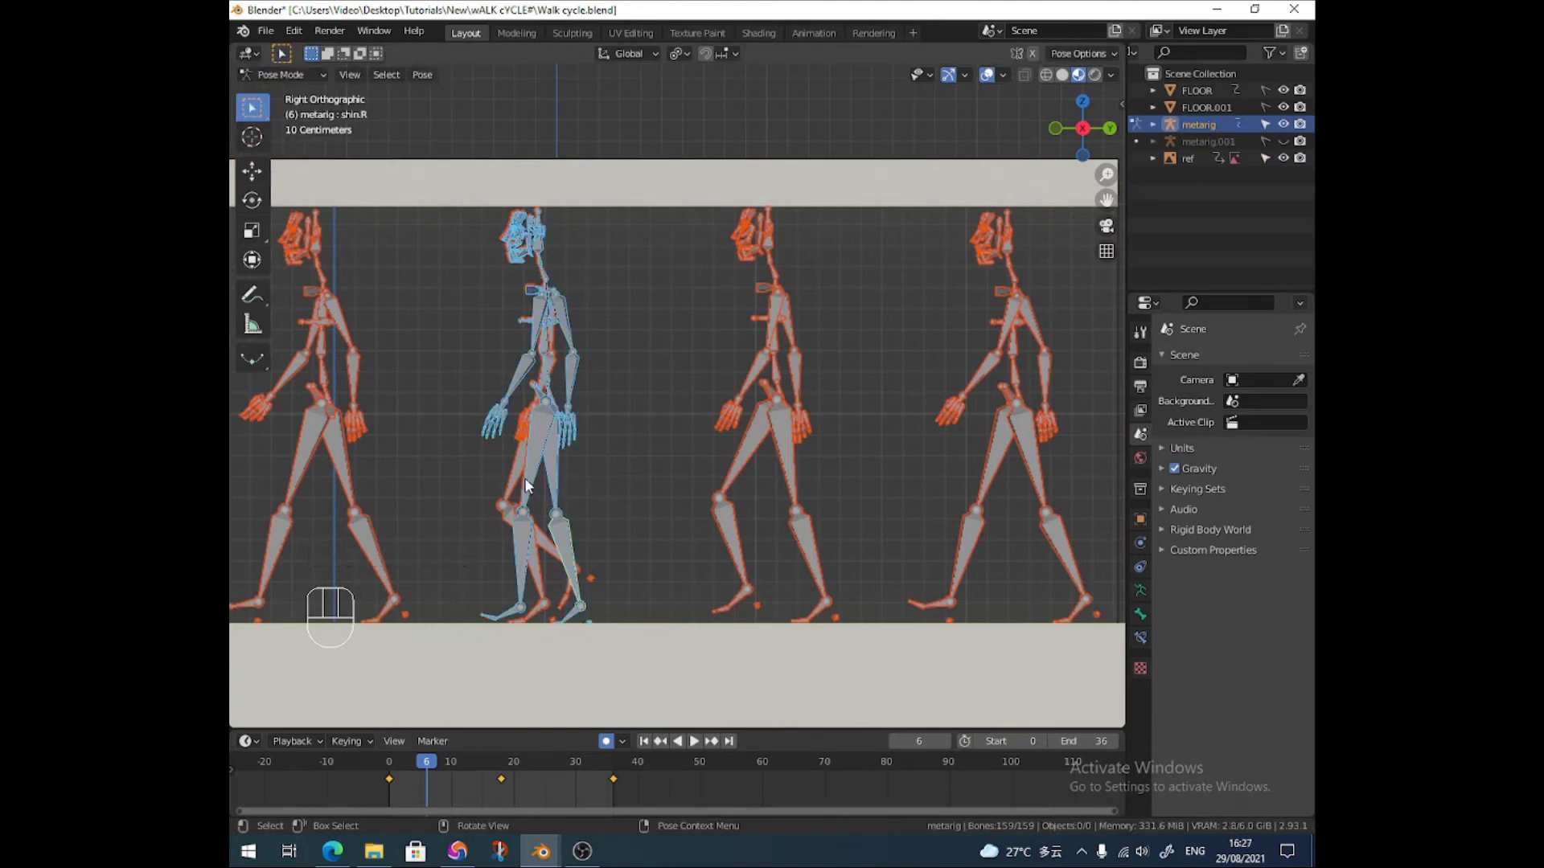
click(525, 546)
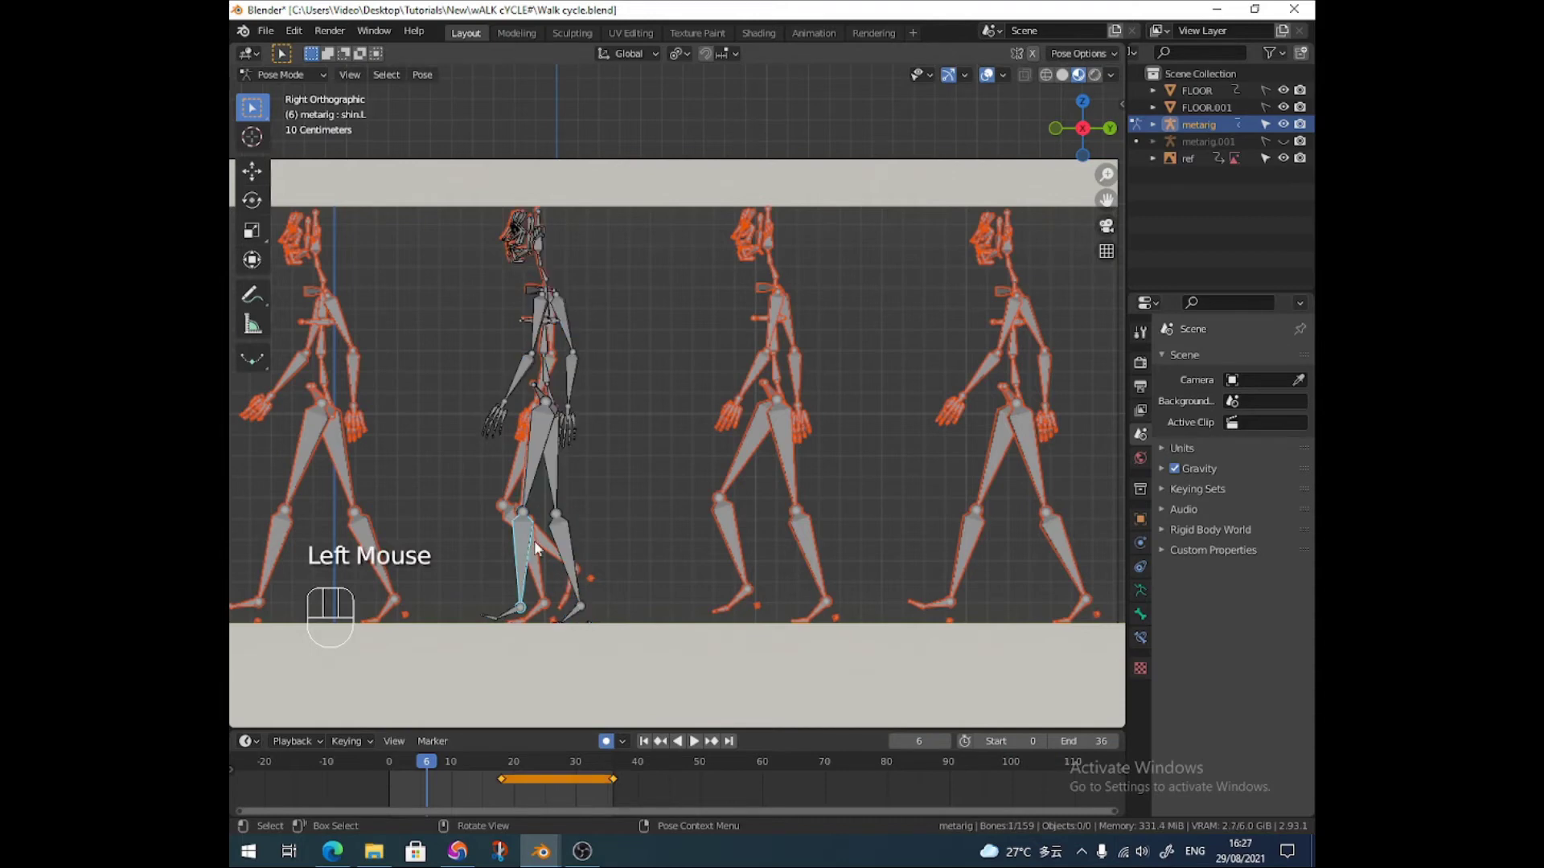
key(r)
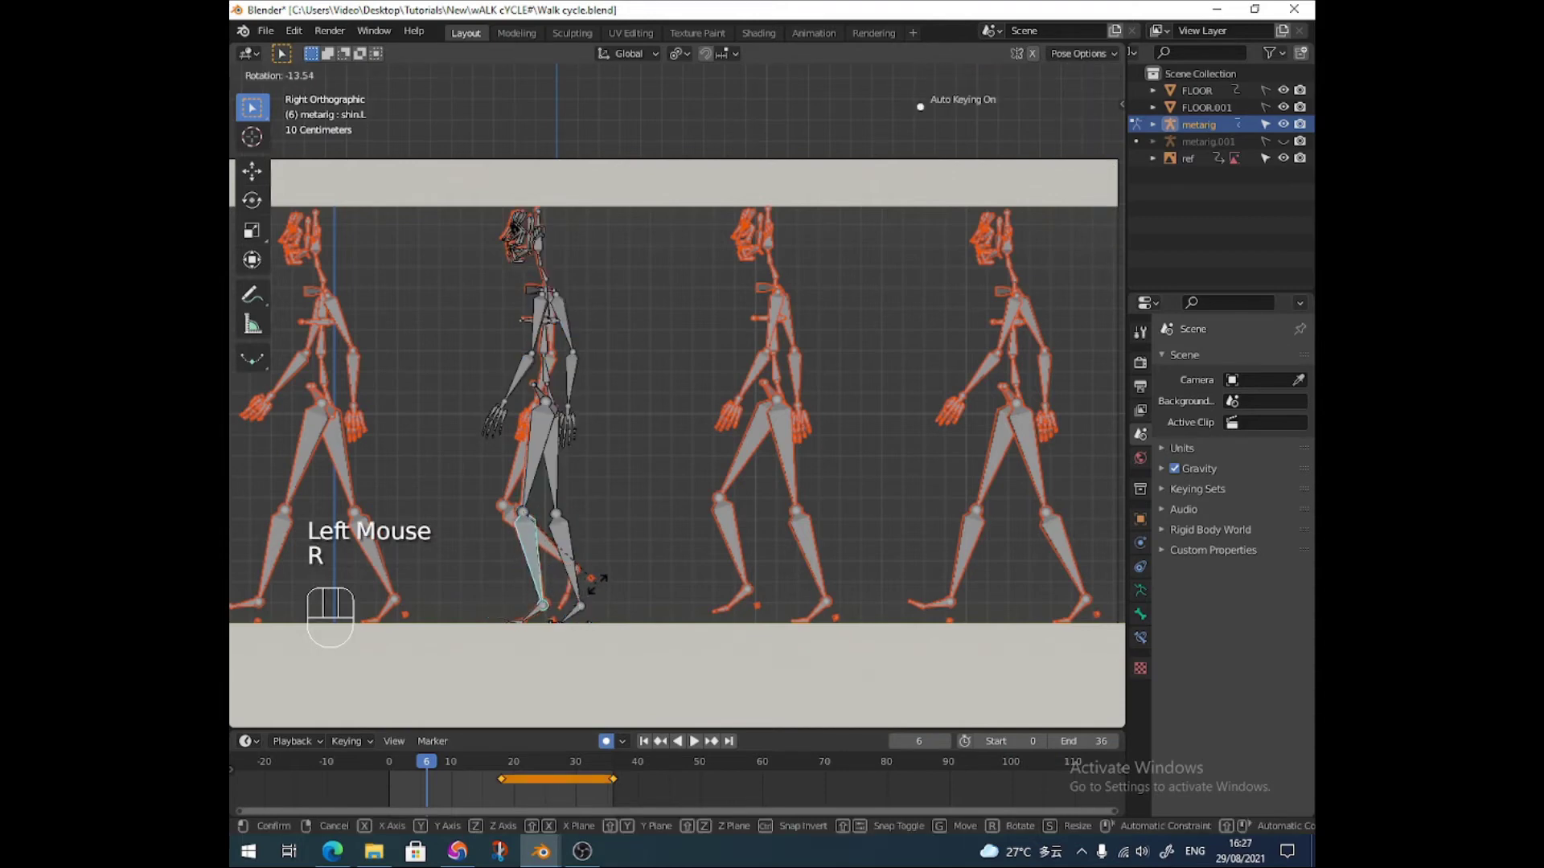
click(587, 570)
Rotate the right thigh, right shin and right toe into the passing pose
click(555, 469)
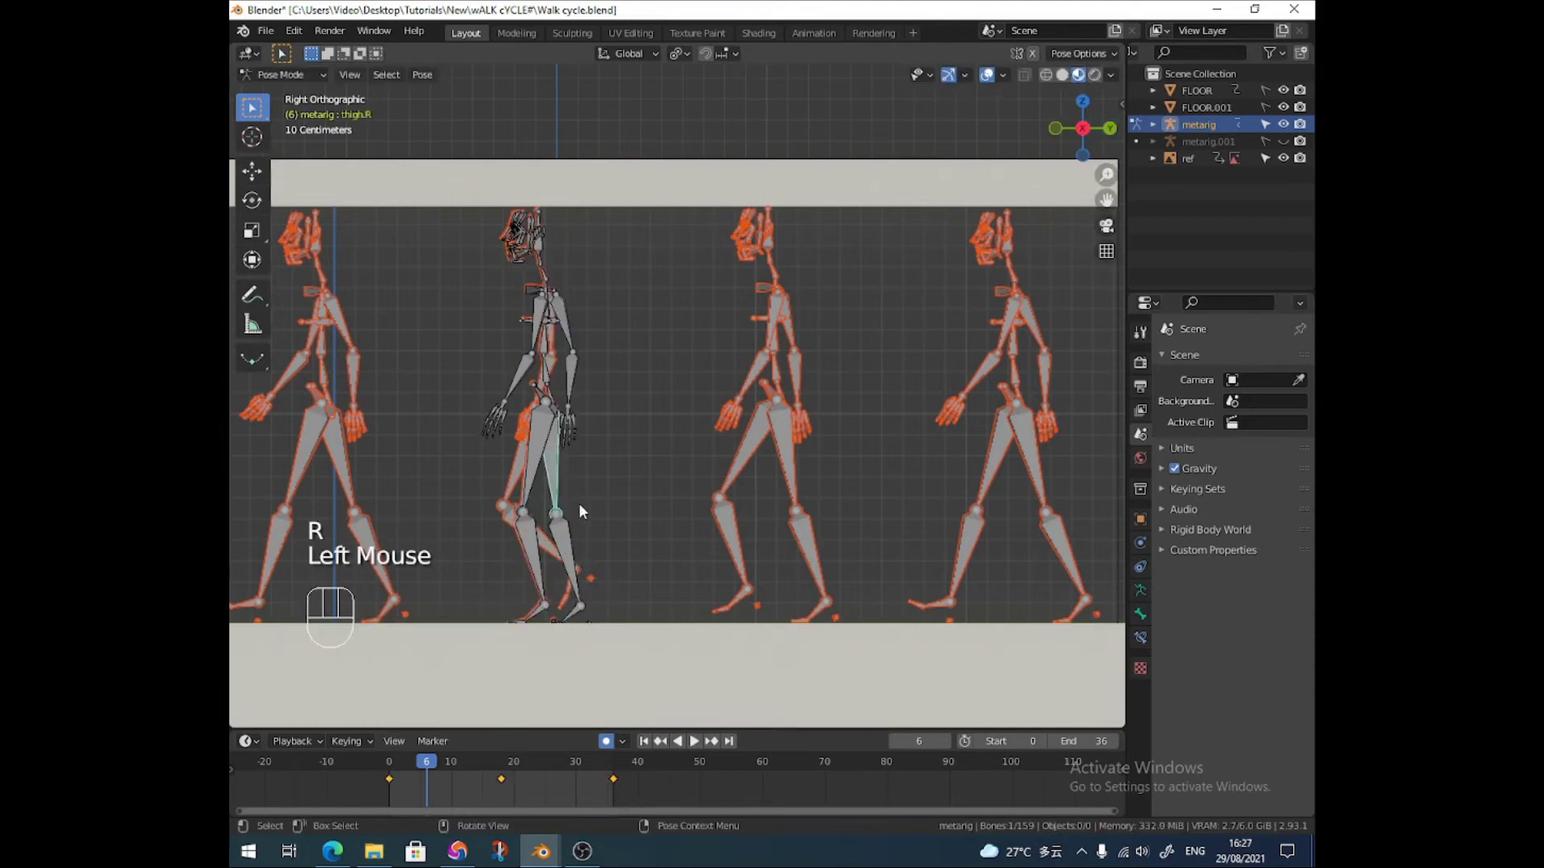
key(r)
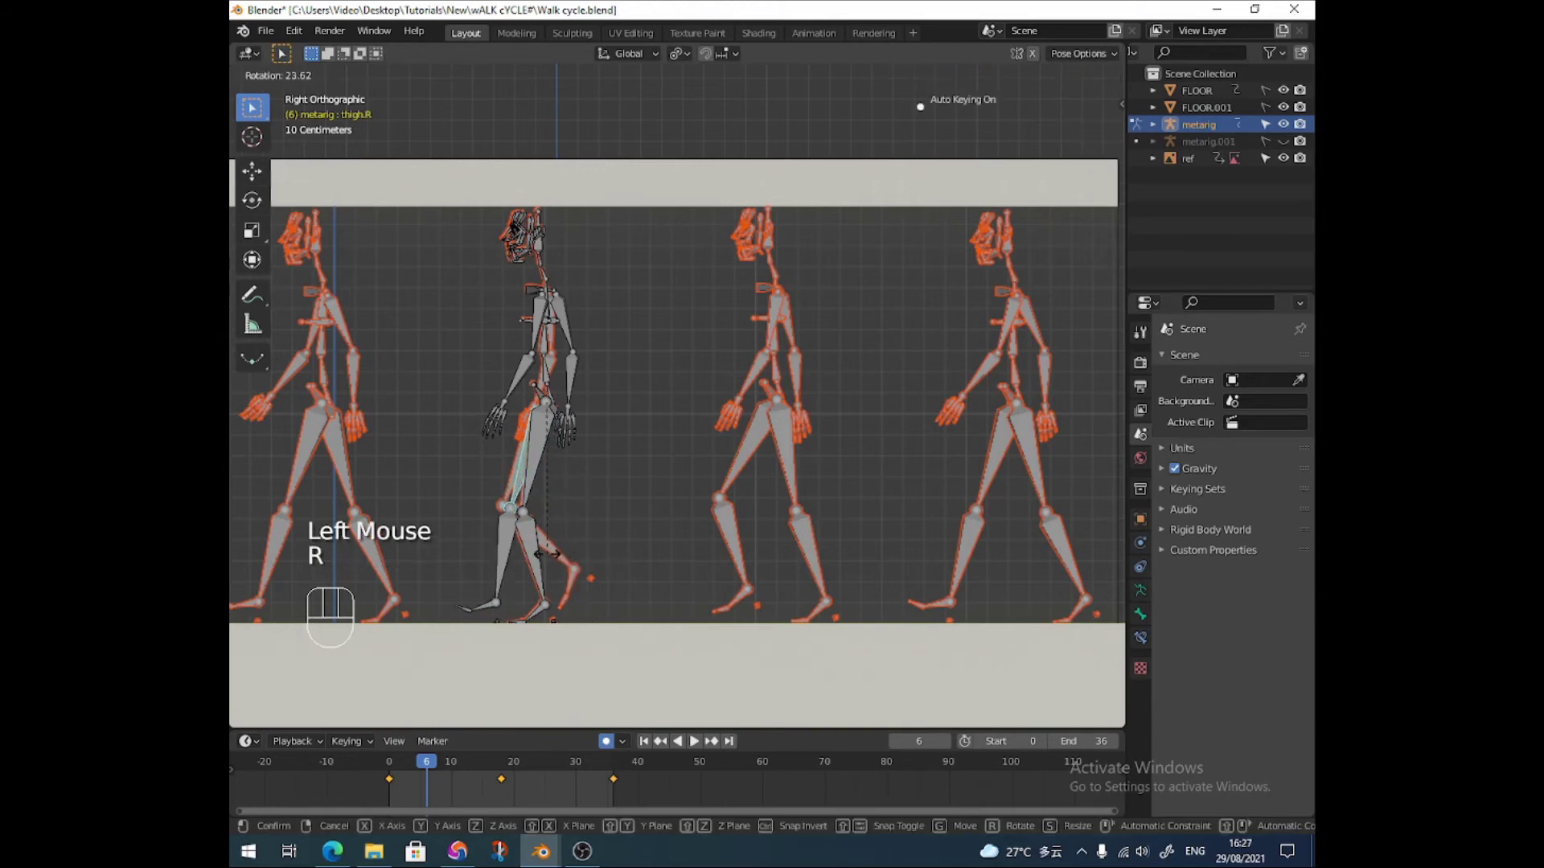
click(567, 556)
click(521, 554)
key(r)
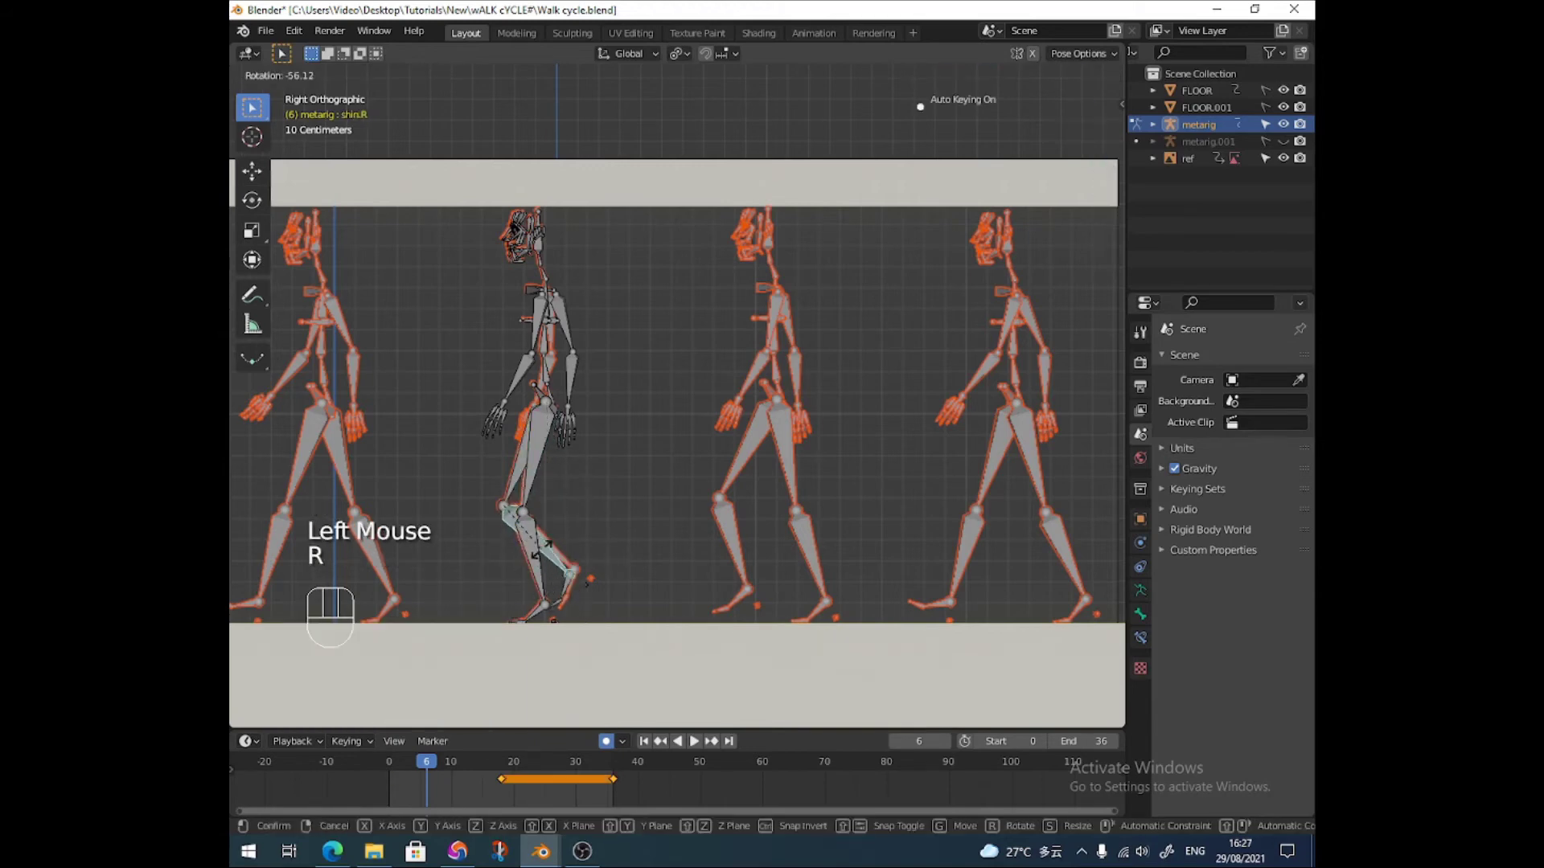
click(544, 552)
click(565, 602)
key(r)
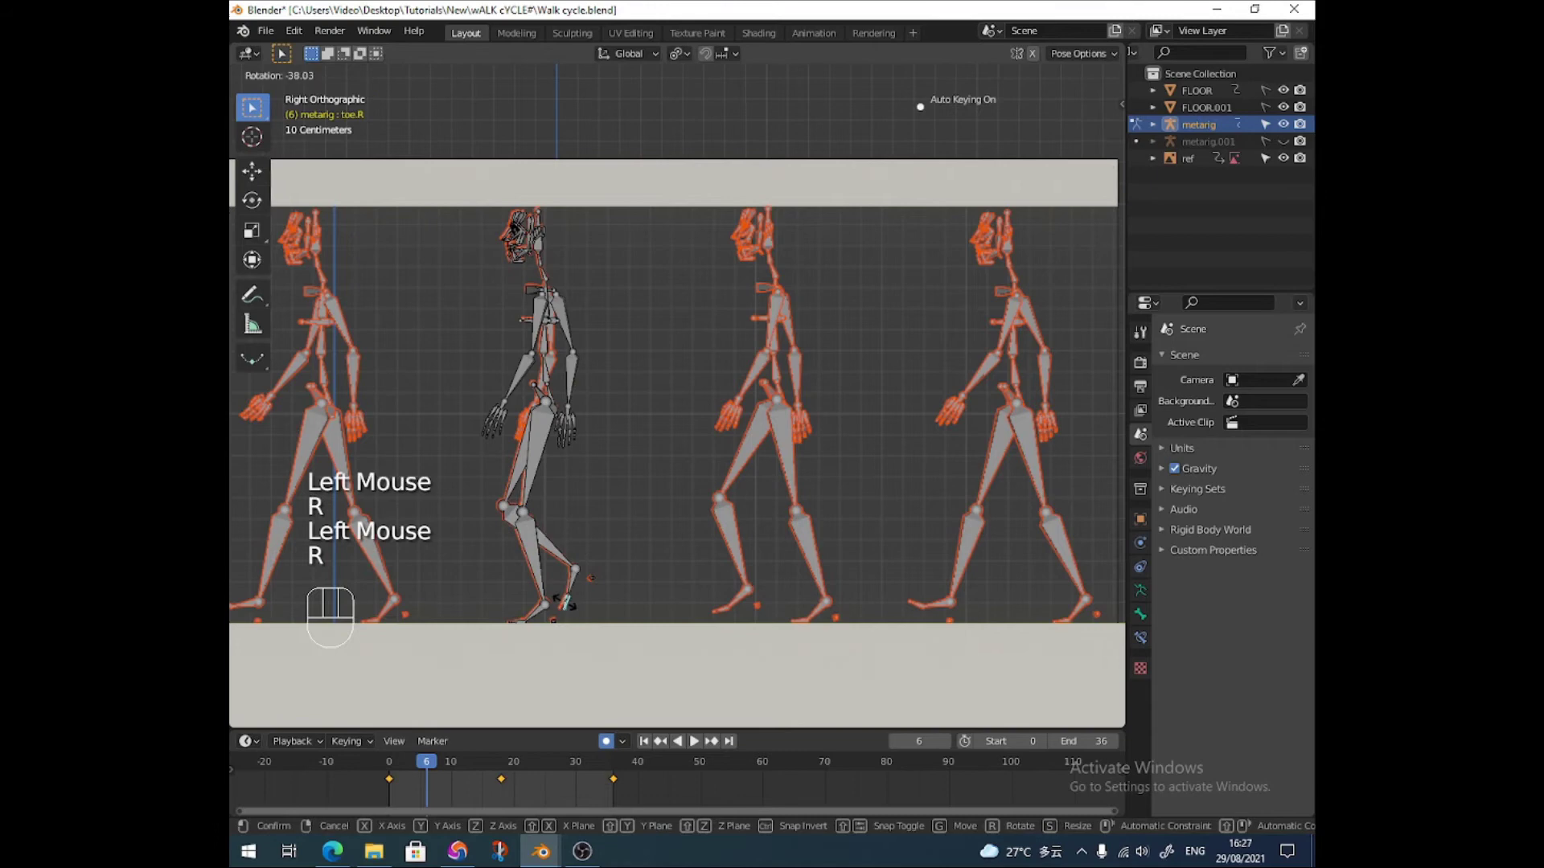
click(565, 608)
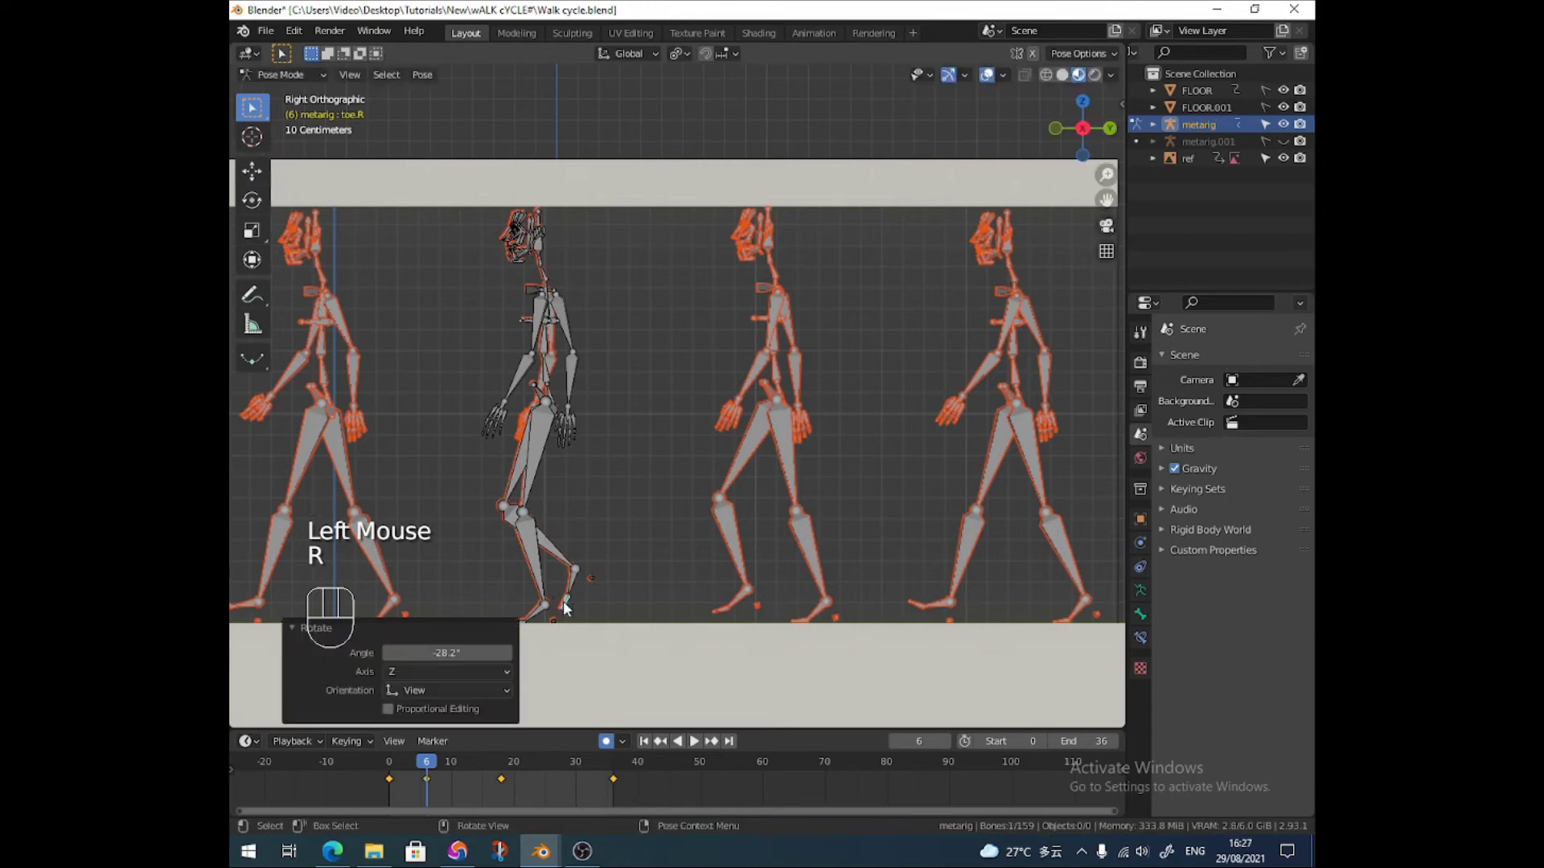
Swing the right and left upper arms for frame 6
click(569, 340)
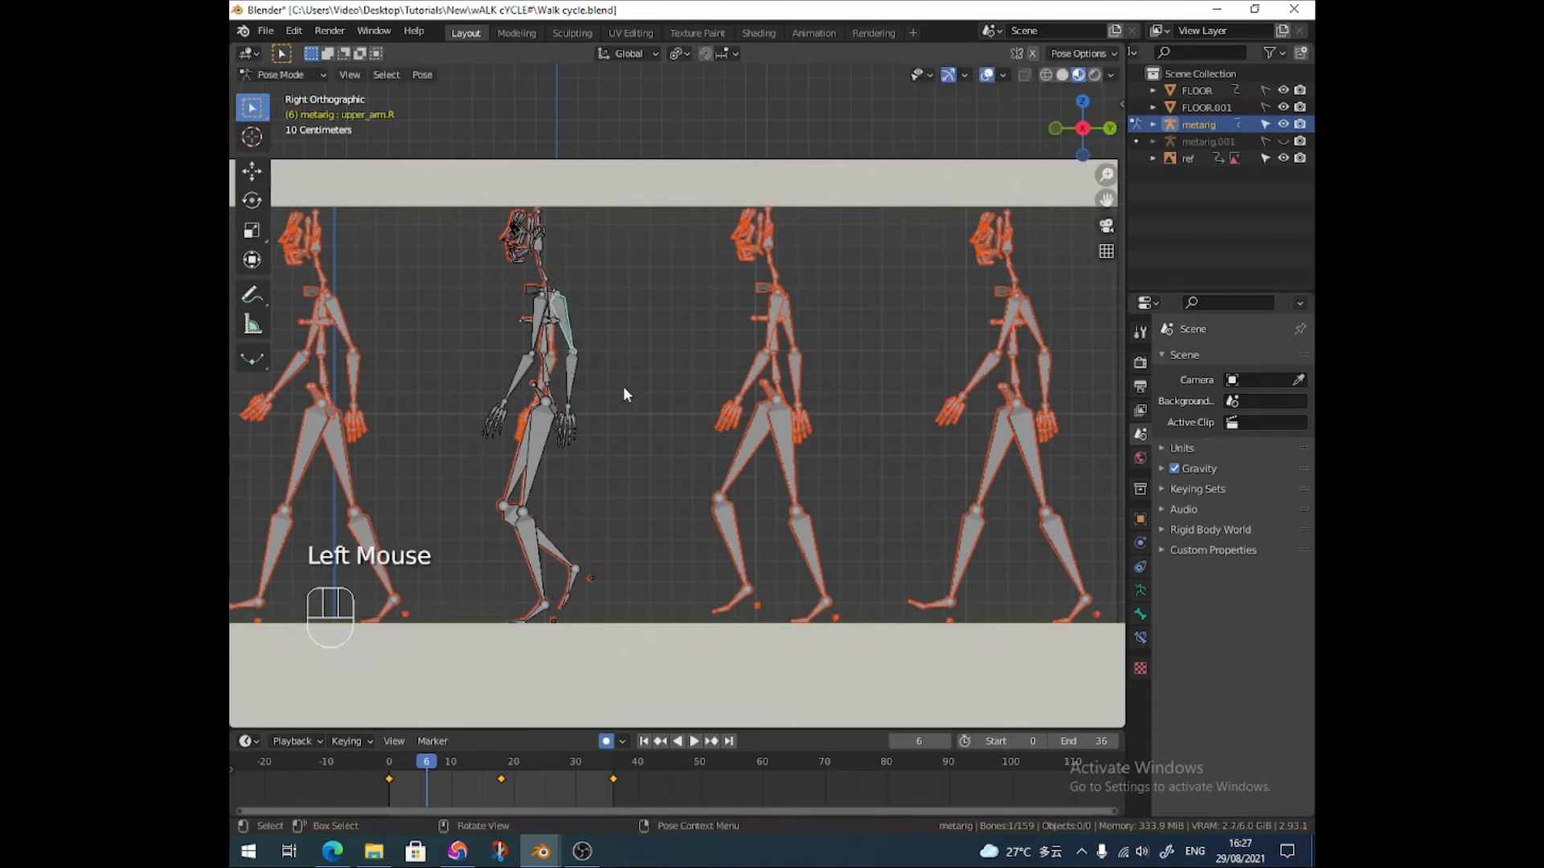
key(r)
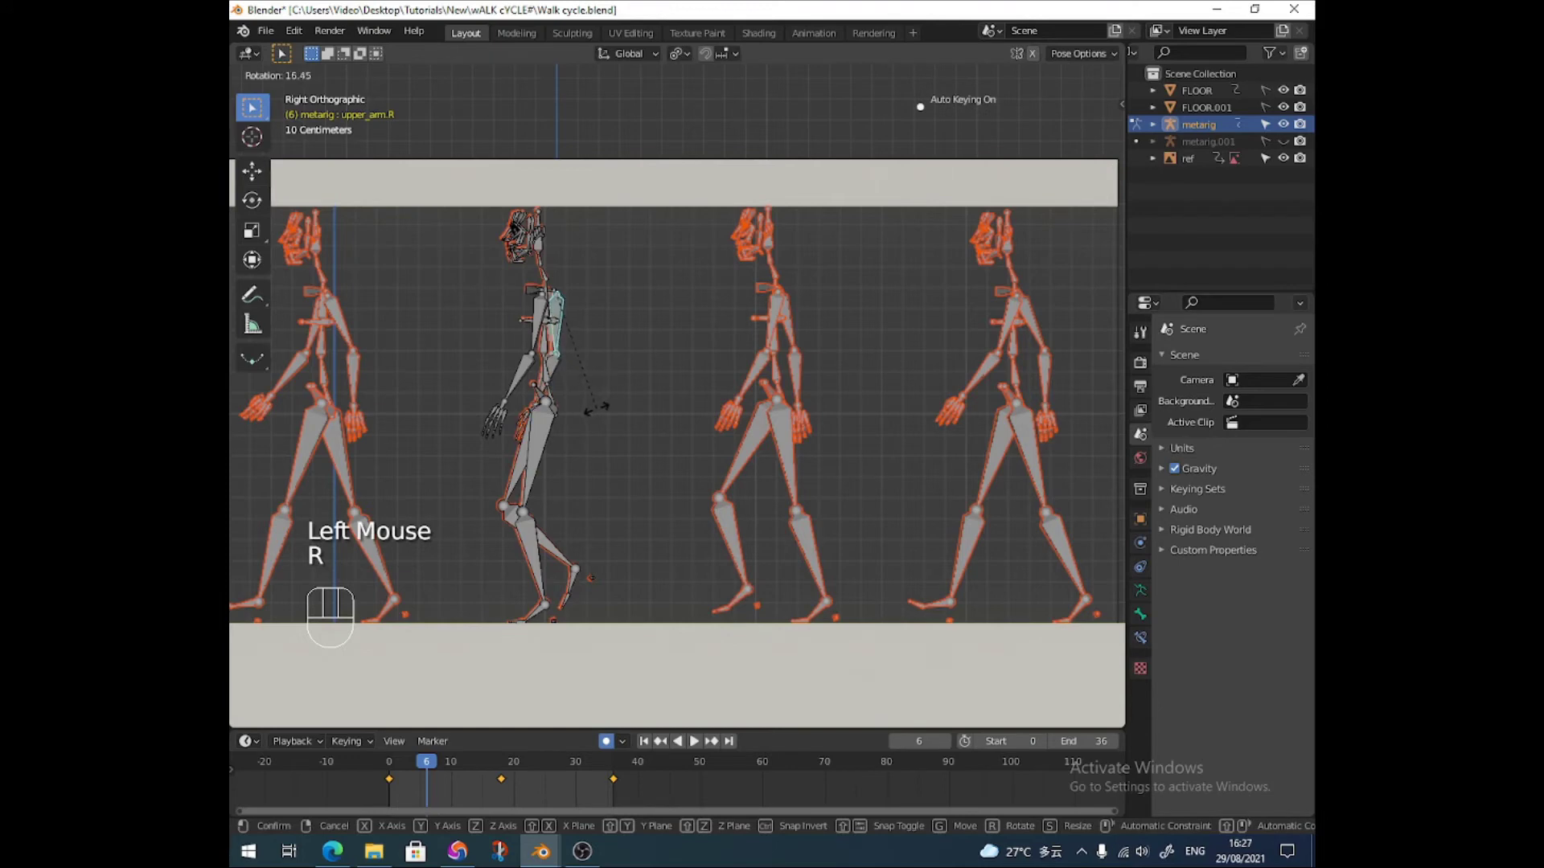
click(596, 407)
click(536, 319)
key(r)
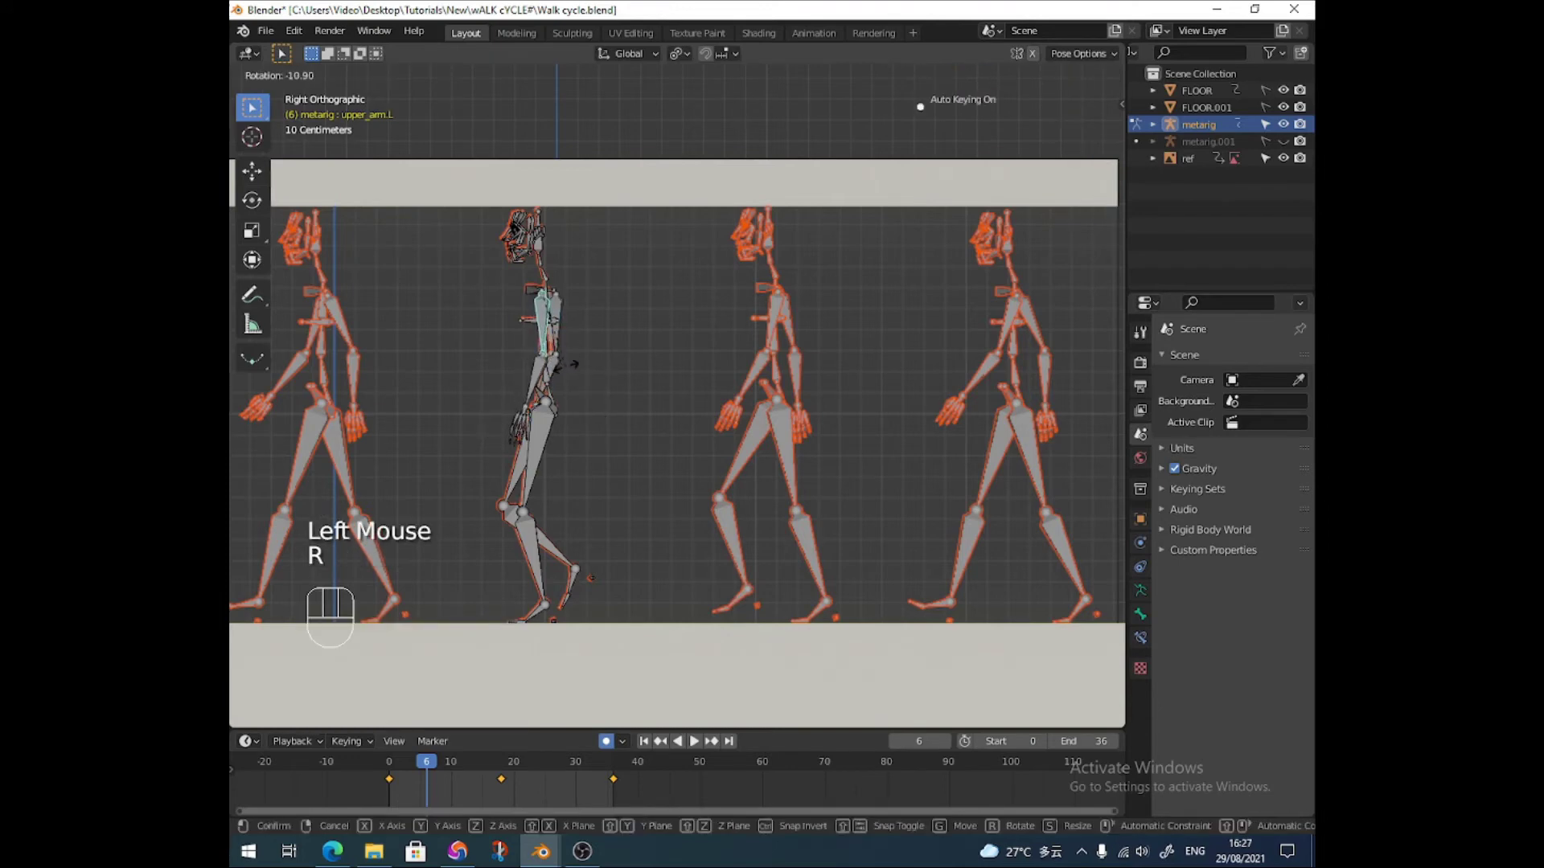
click(568, 365)
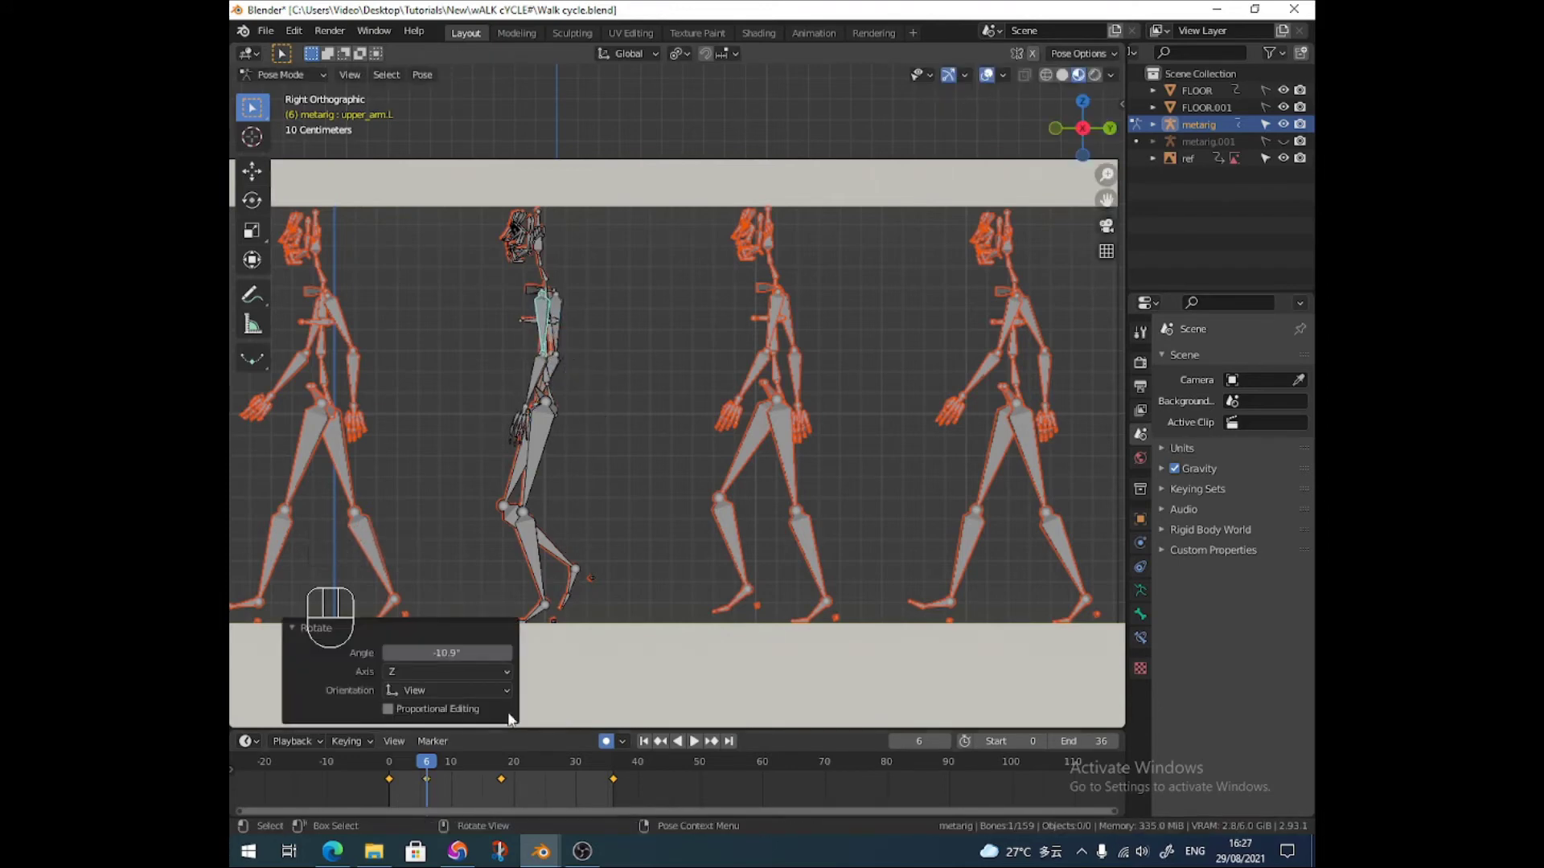
Copy the frame-6 pose, paste it X-flipped at frame 24, and play to check
key(a)
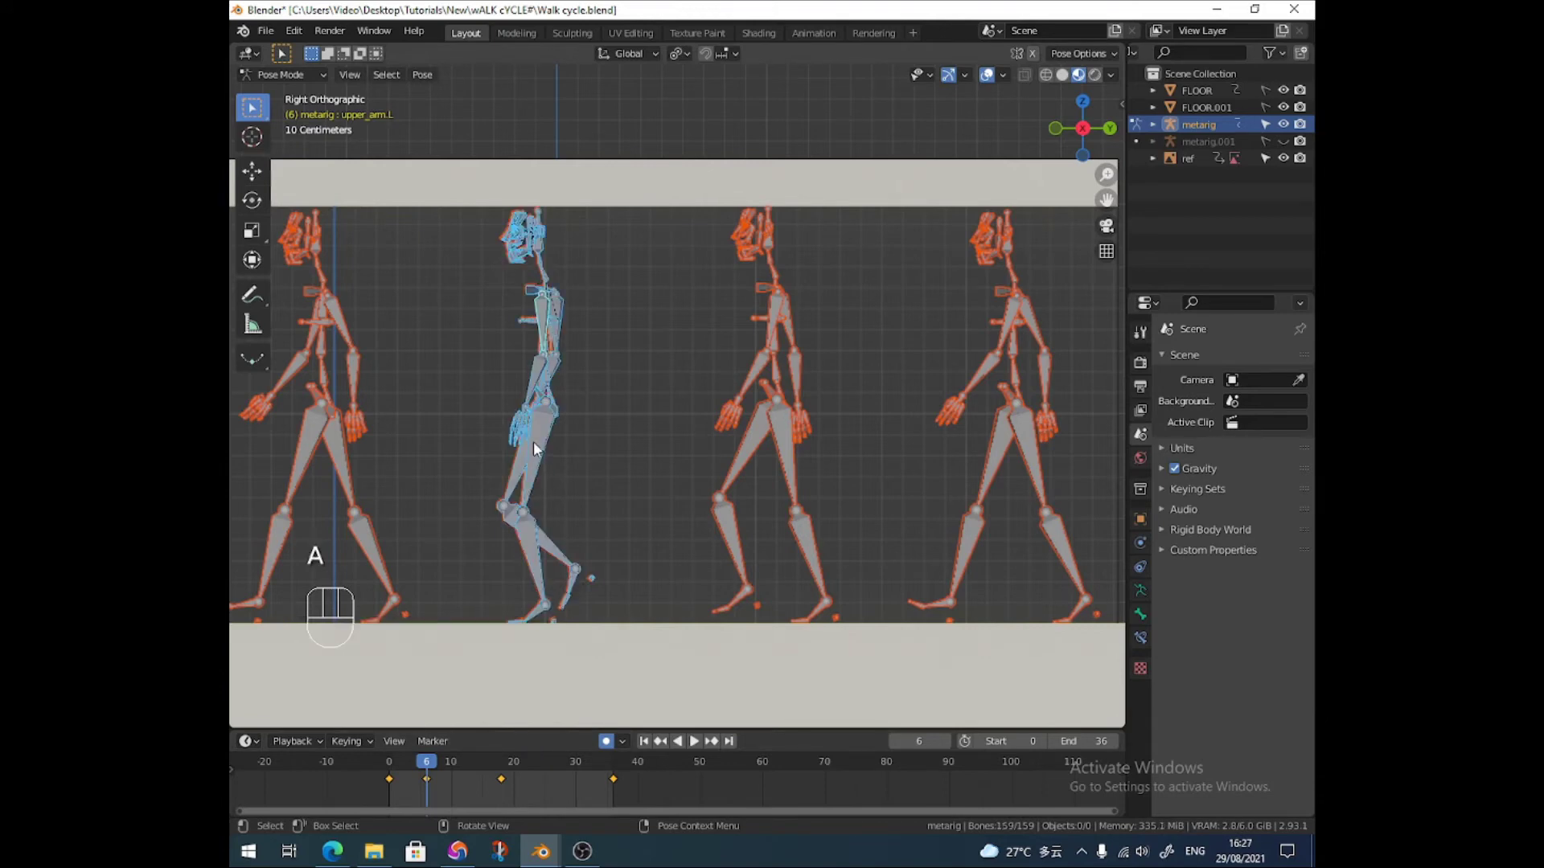
right_click(533, 441)
click(495, 405)
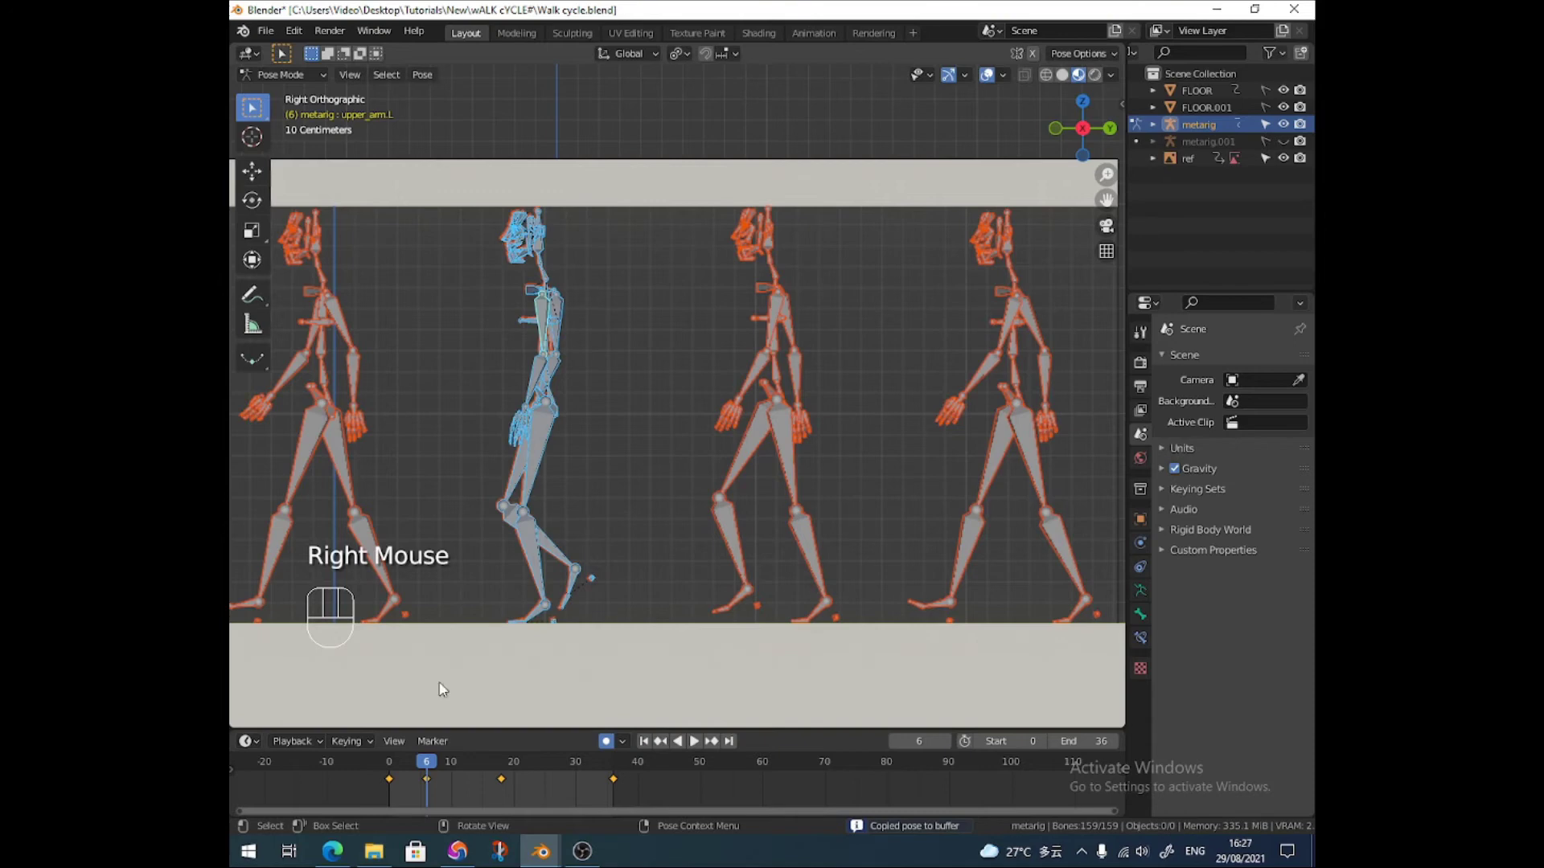
drag(429, 759, 537, 769)
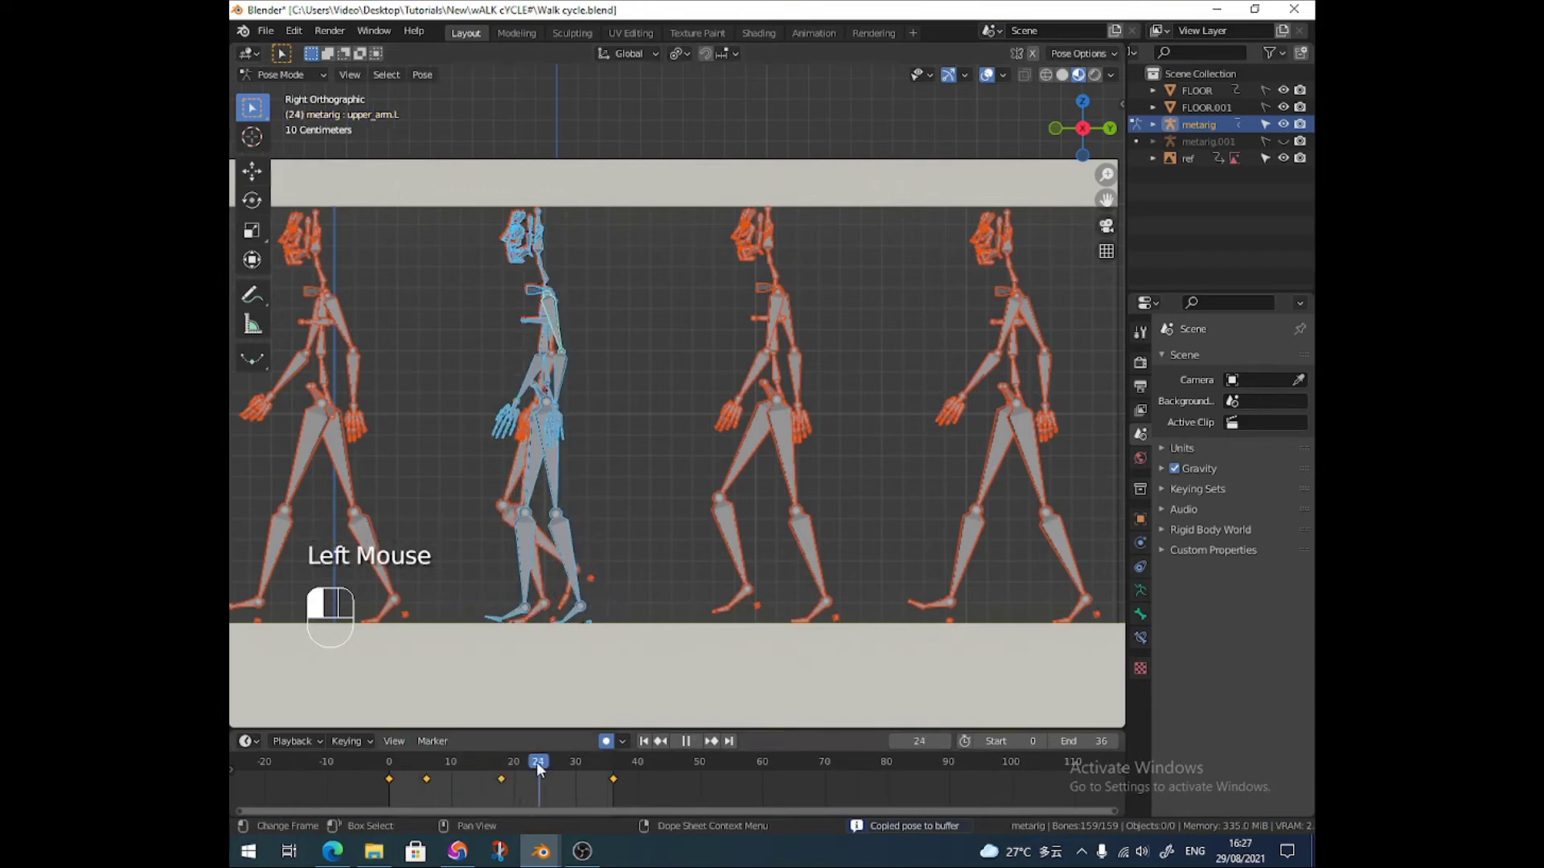
right_click(554, 516)
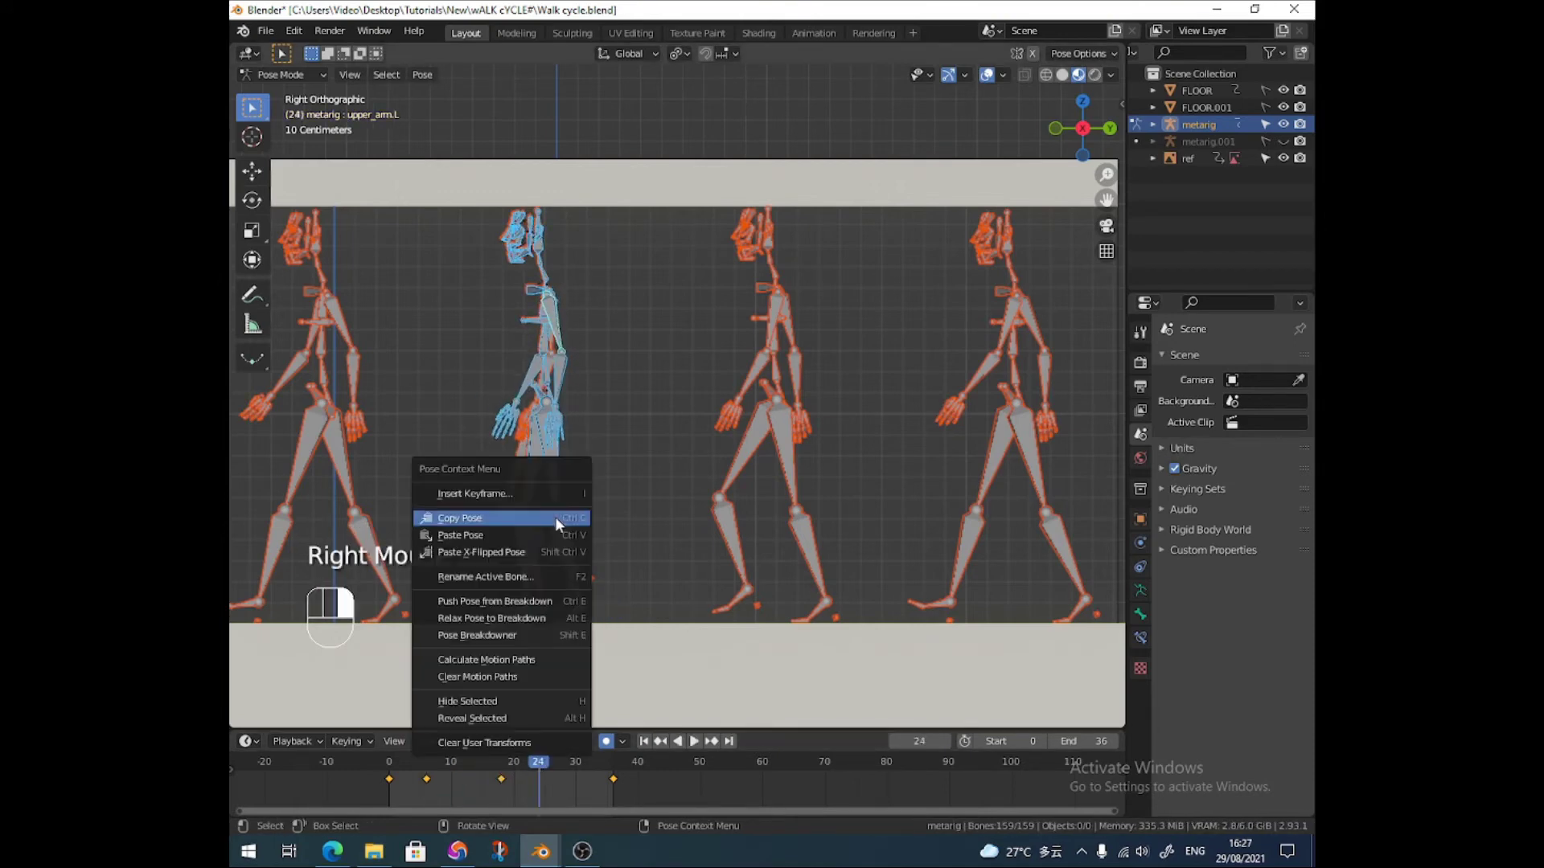
click(528, 554)
drag(535, 762, 394, 764)
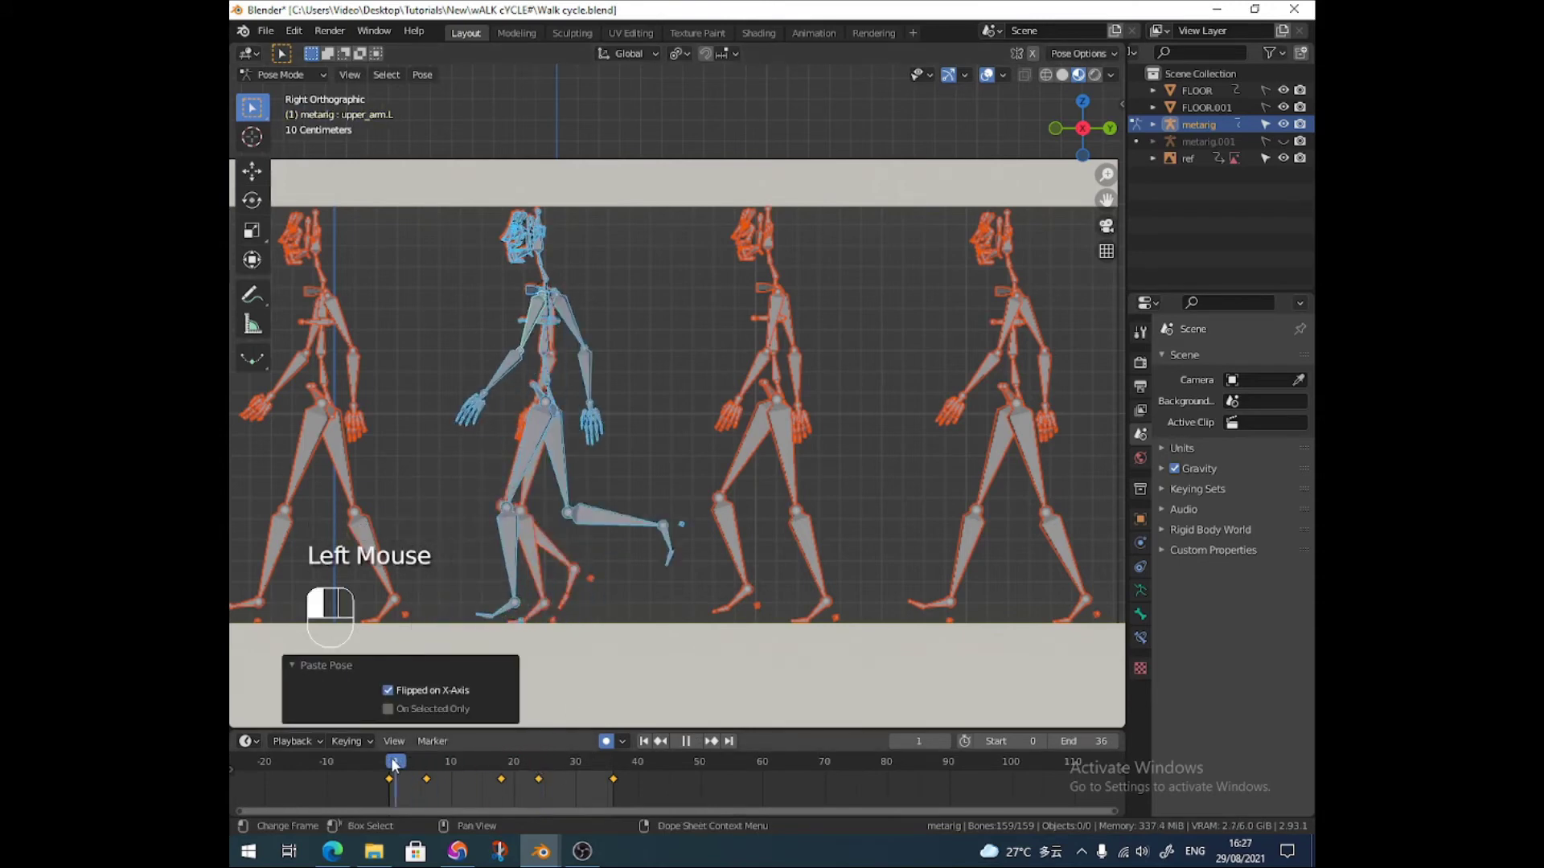
key(space)
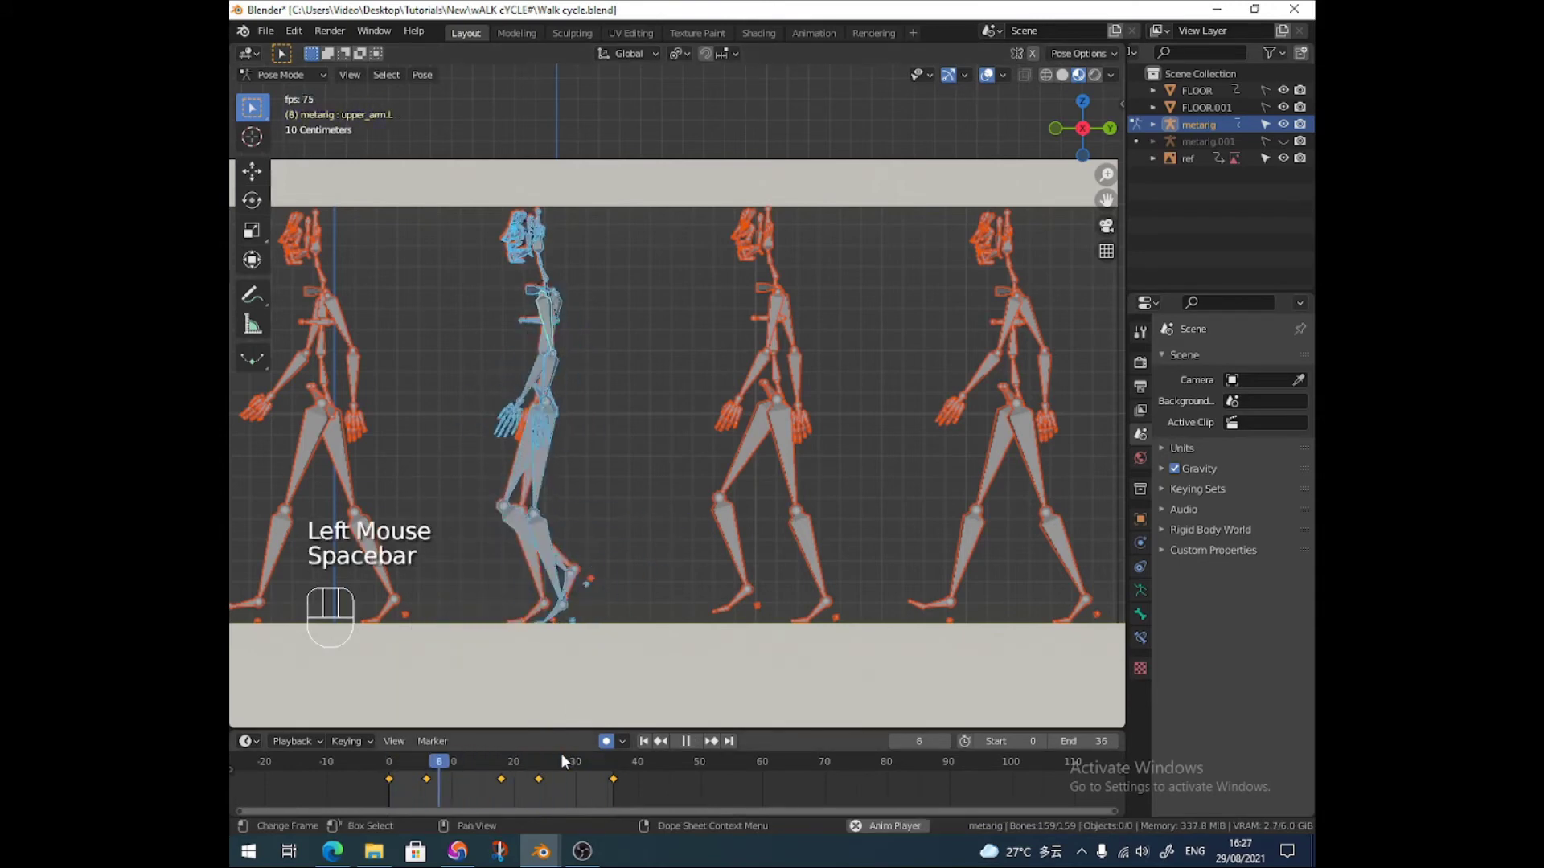
key(space)
drag(504, 761, 391, 768)
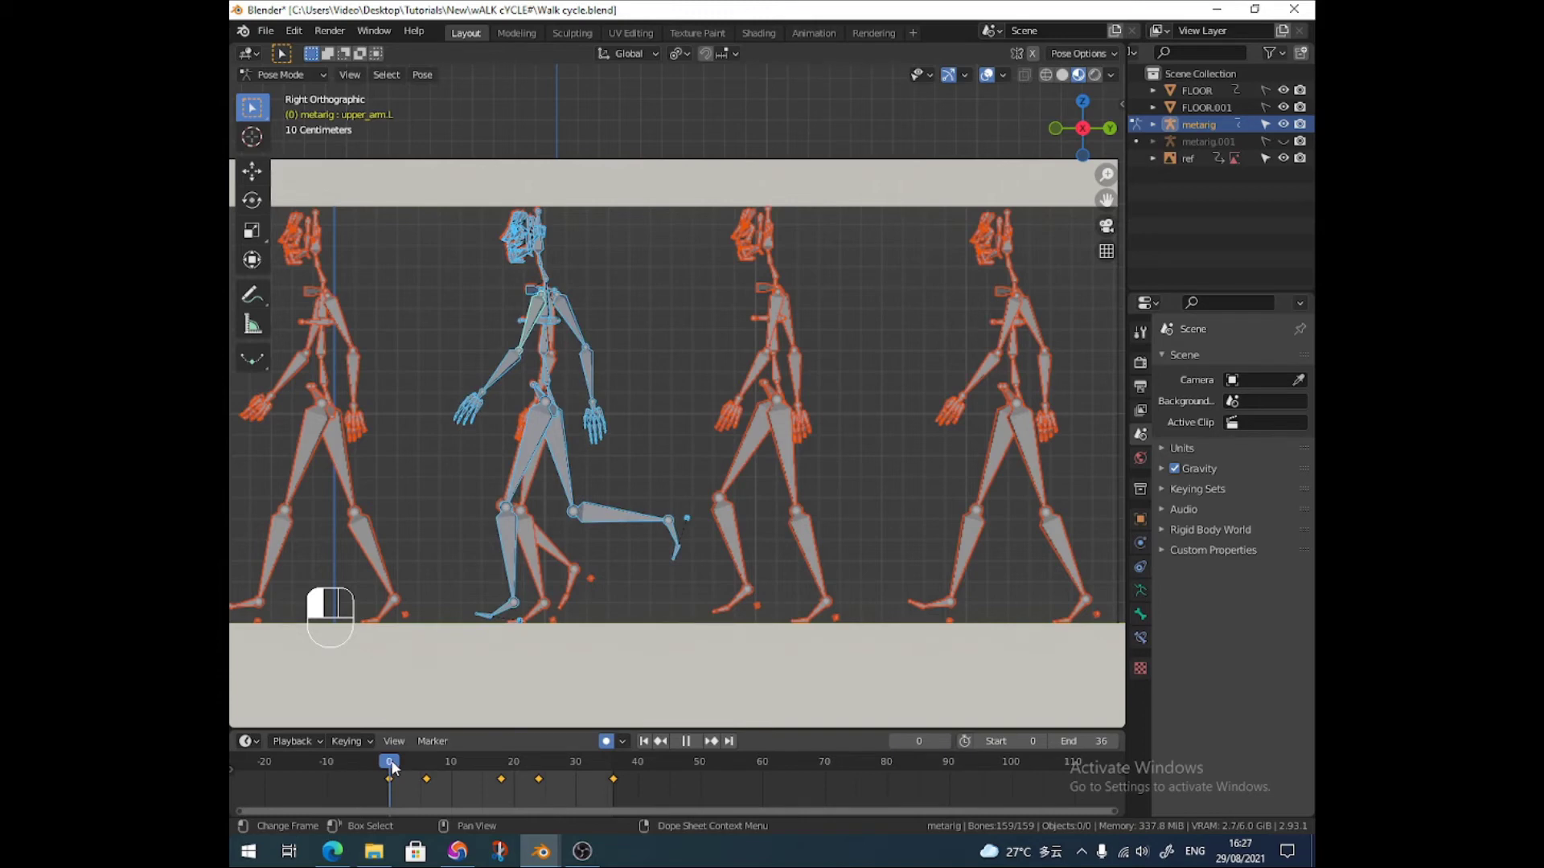
Copy the frame-18 pose and paste it X-flipped onto frame 0
drag(390, 760, 501, 763)
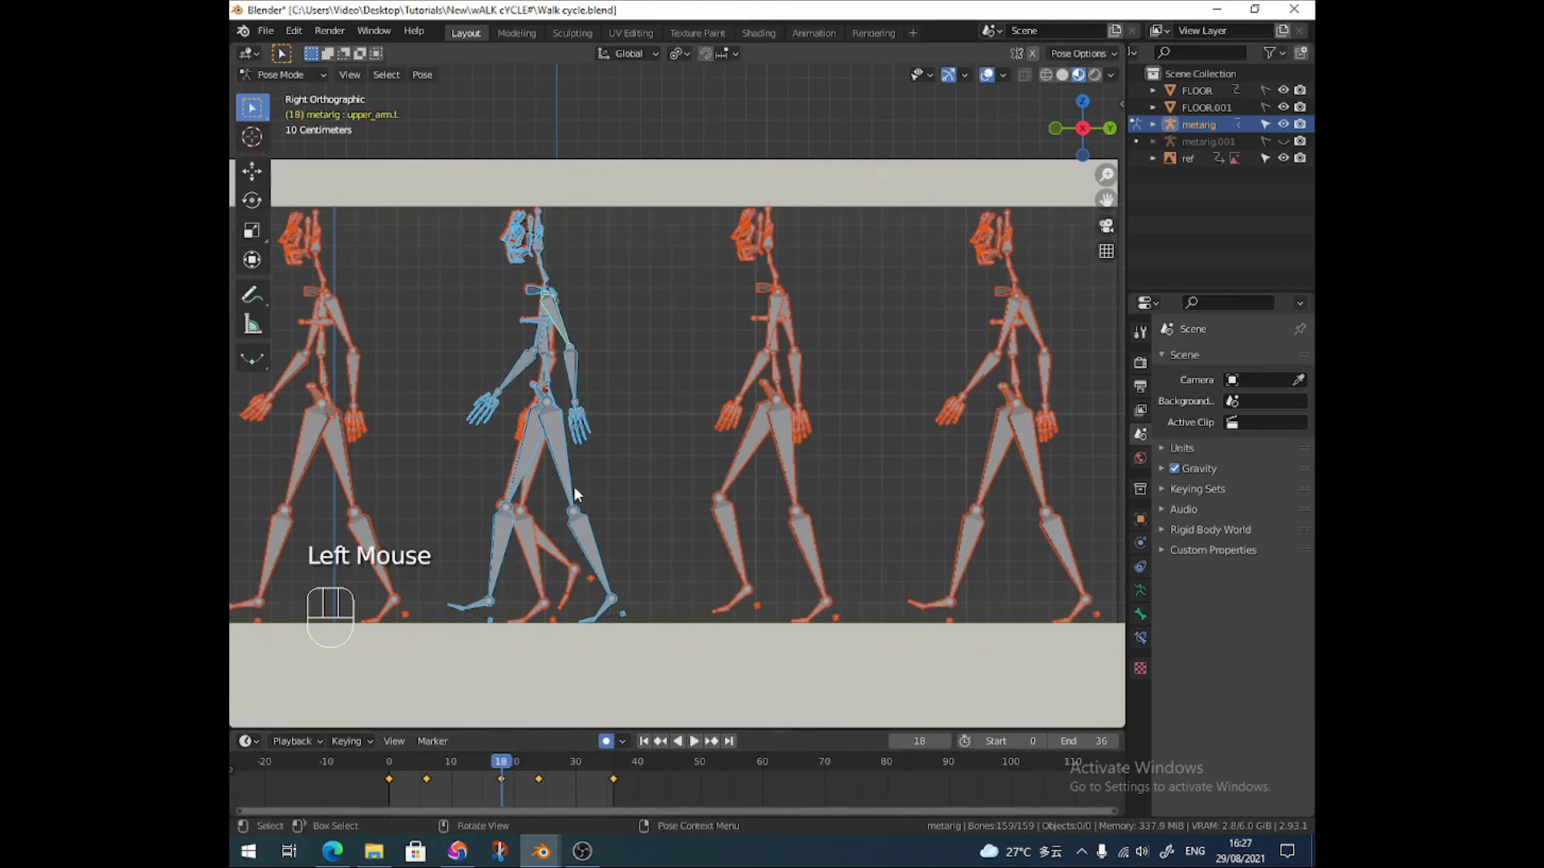
right_click(573, 499)
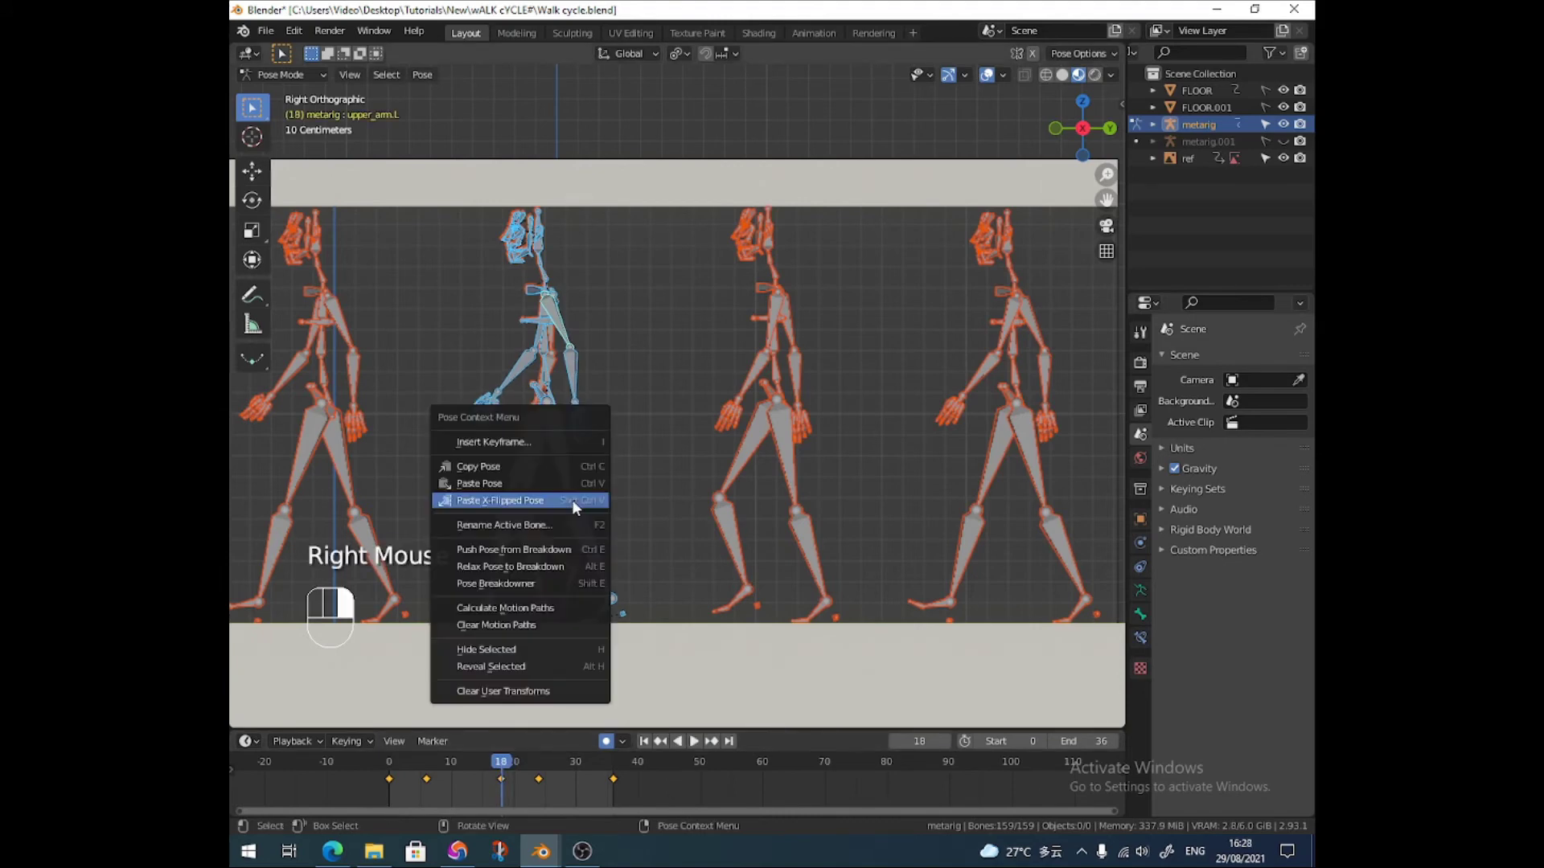
click(511, 472)
key(shift+Left)
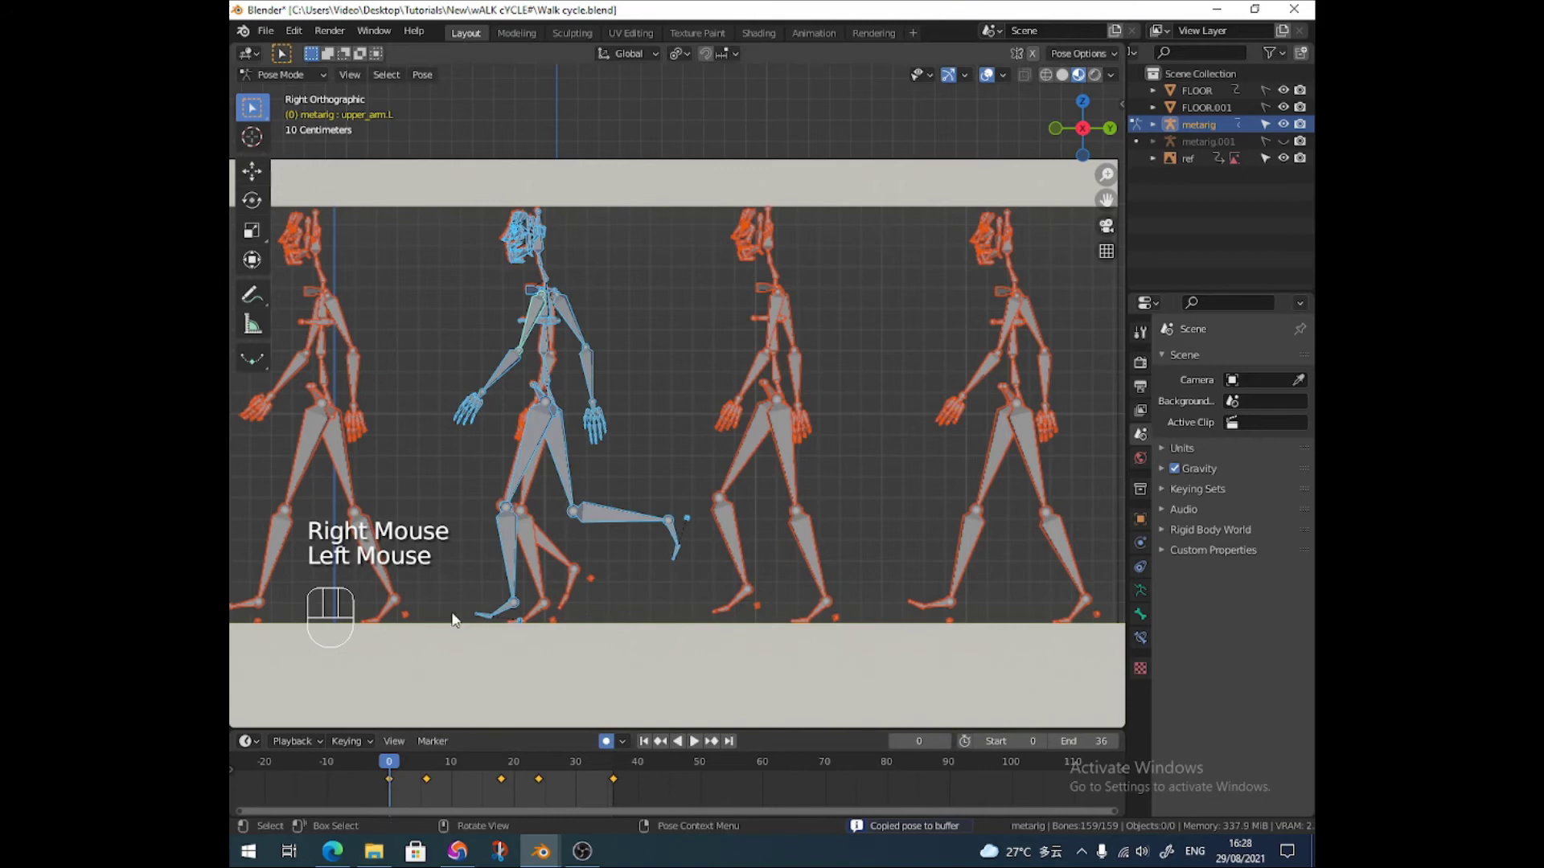
right_click(557, 470)
click(529, 501)
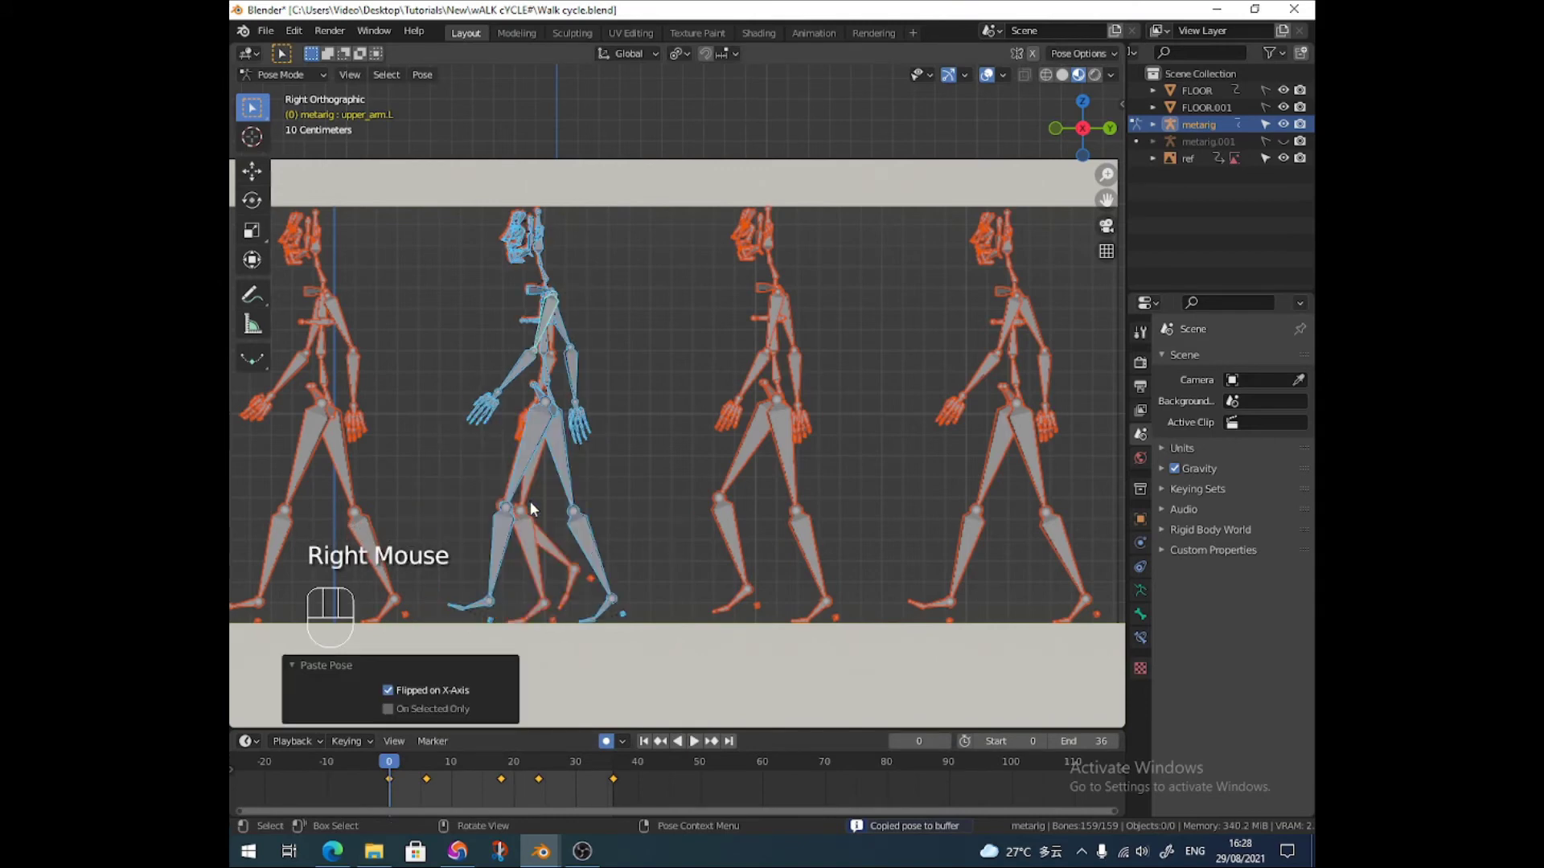
drag(394, 760, 463, 761)
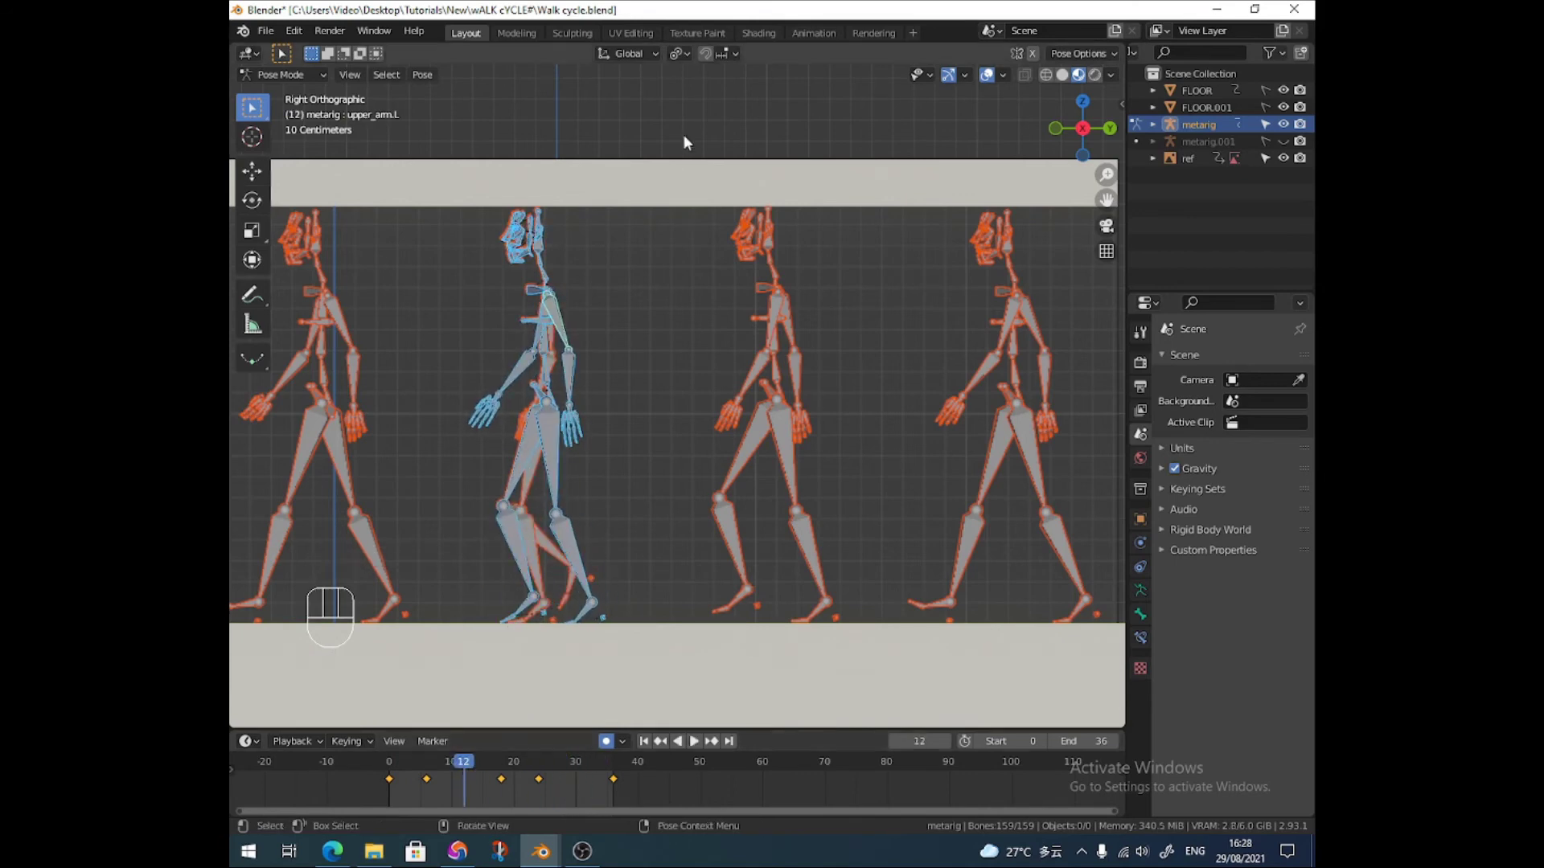
Slide the ref image -1.0914 m along Y at frame 12
click(657, 178)
click(725, 314)
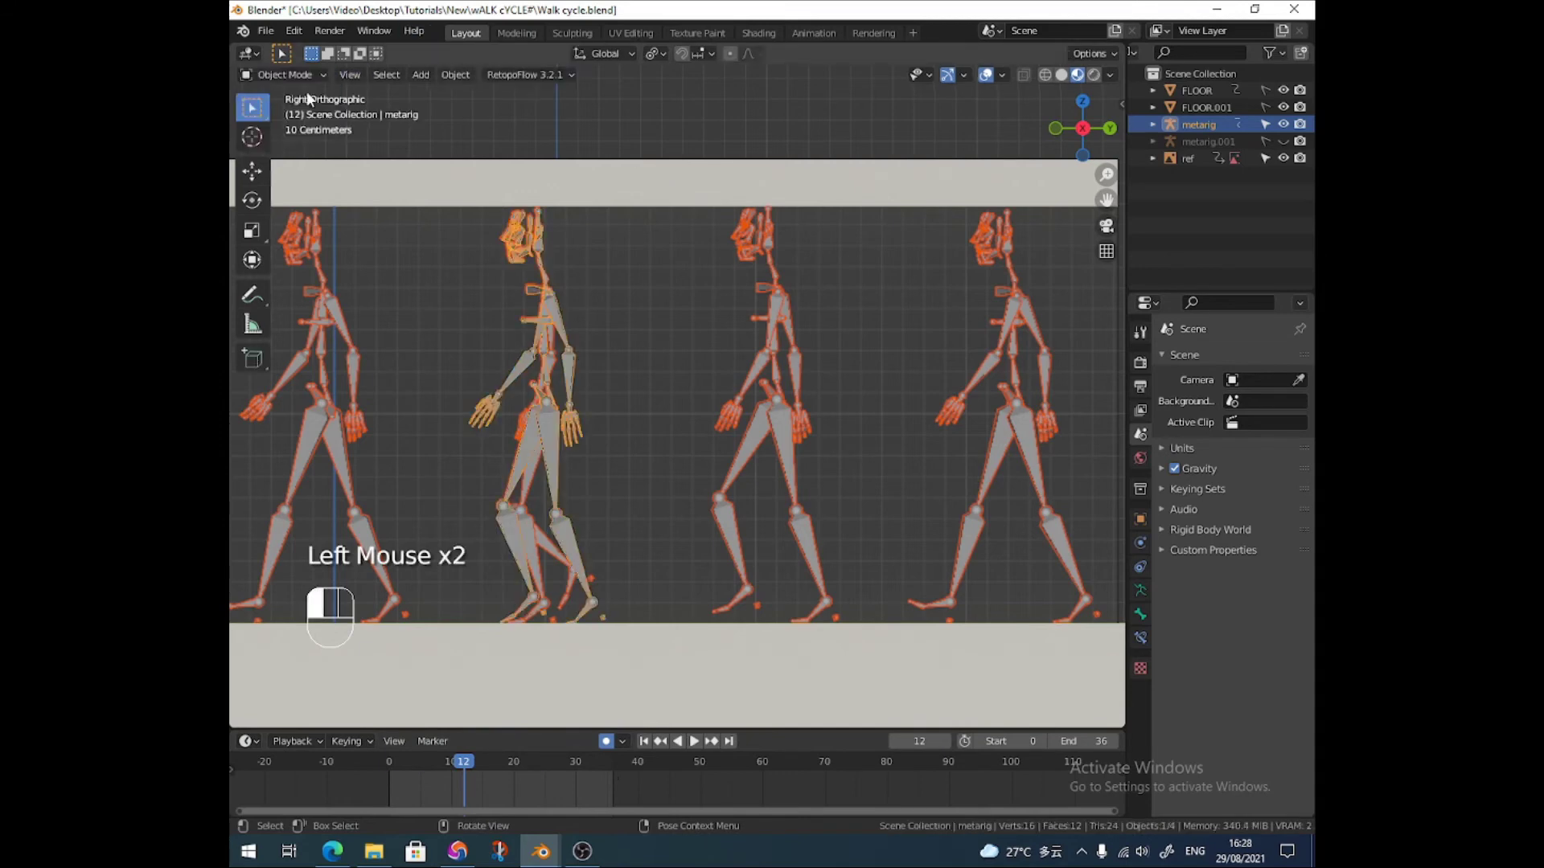
click(726, 313)
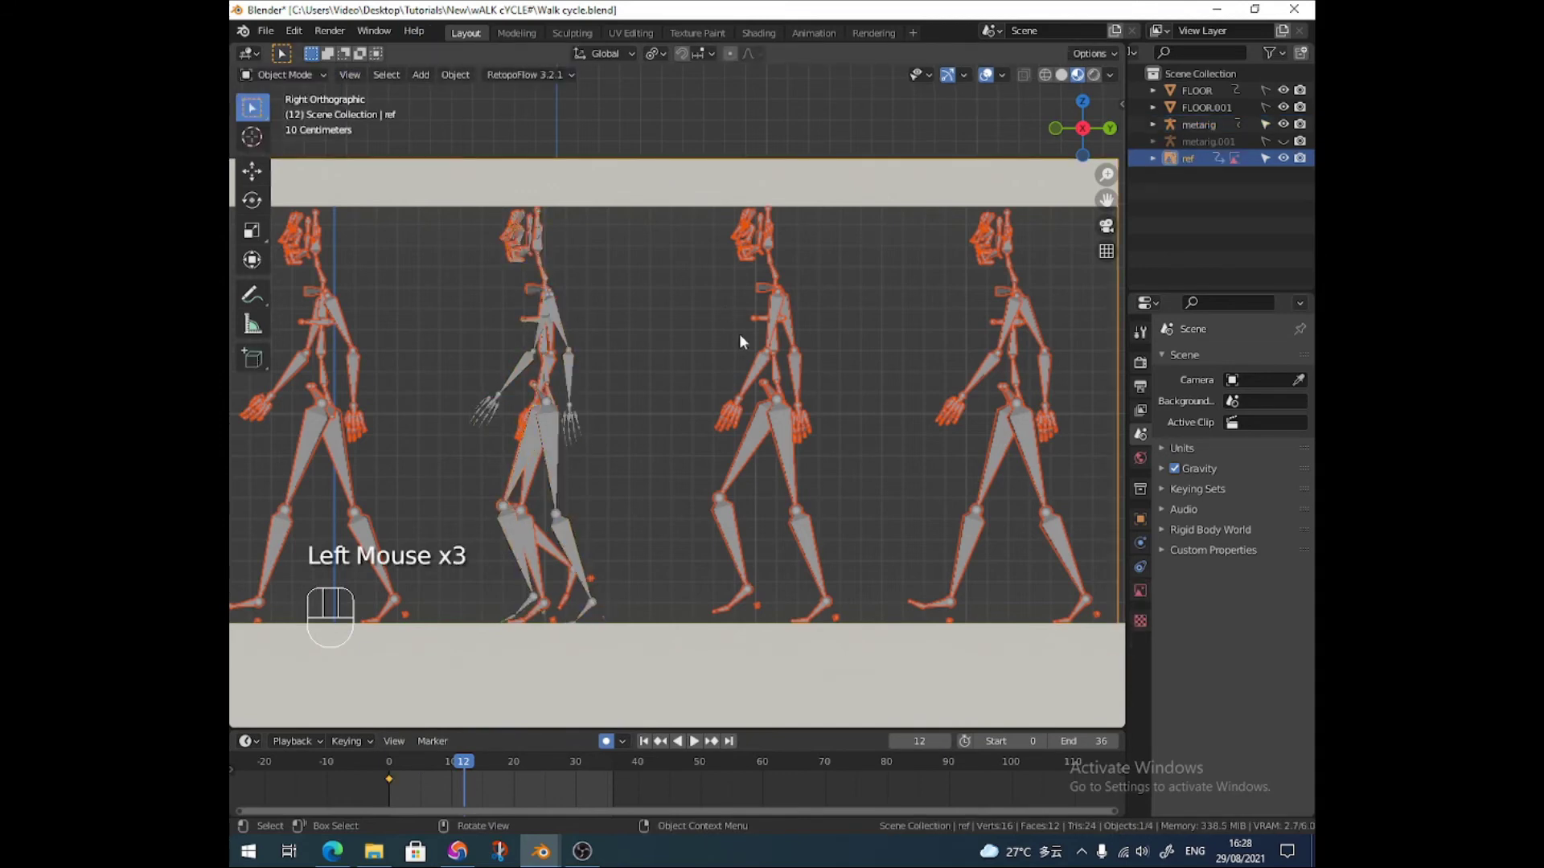
key(g)
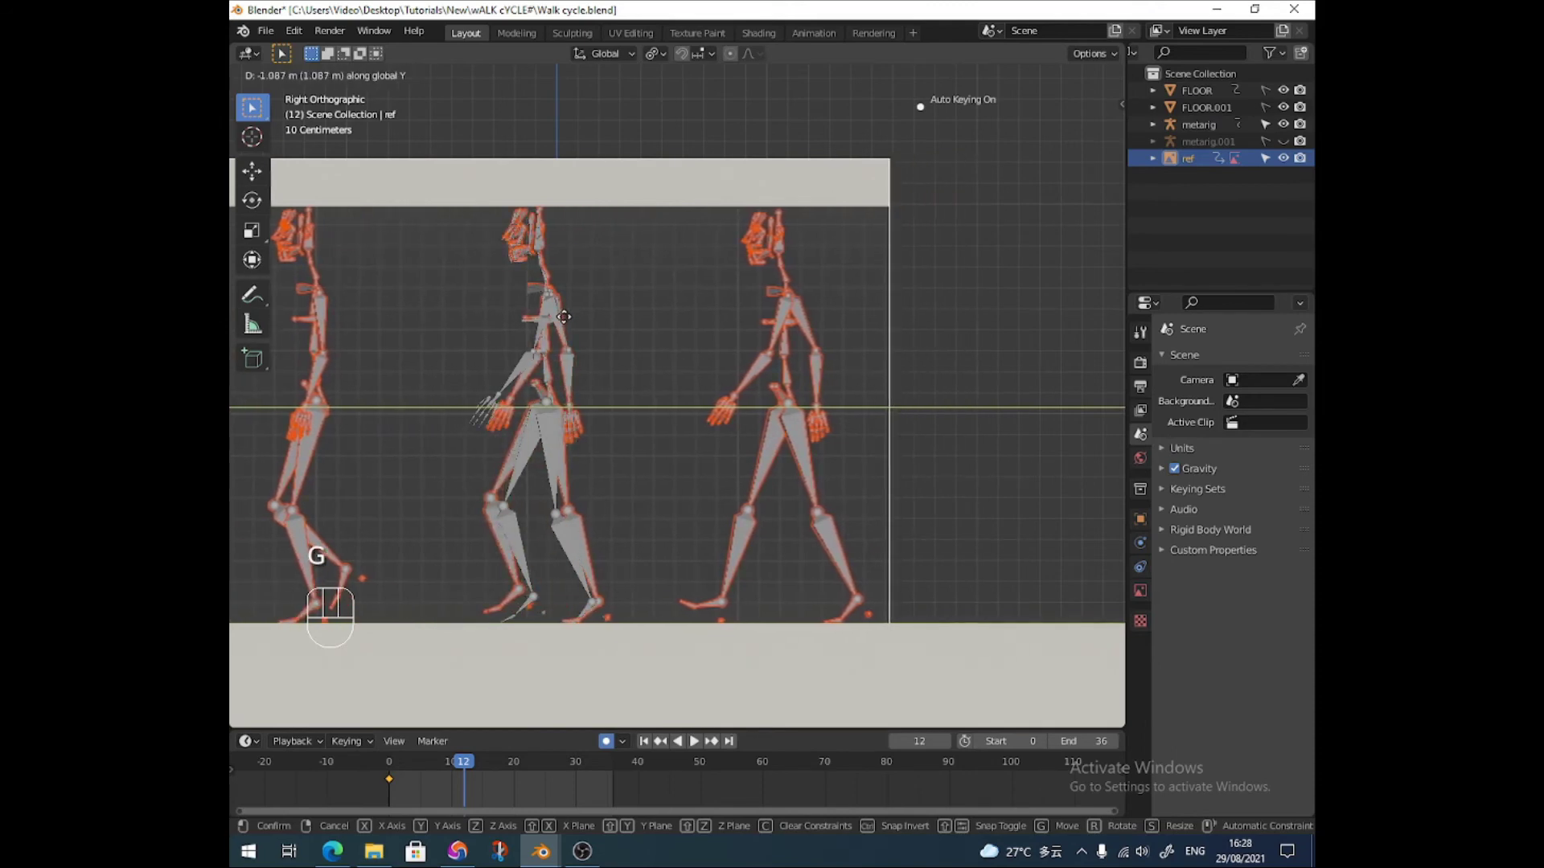
click(563, 317)
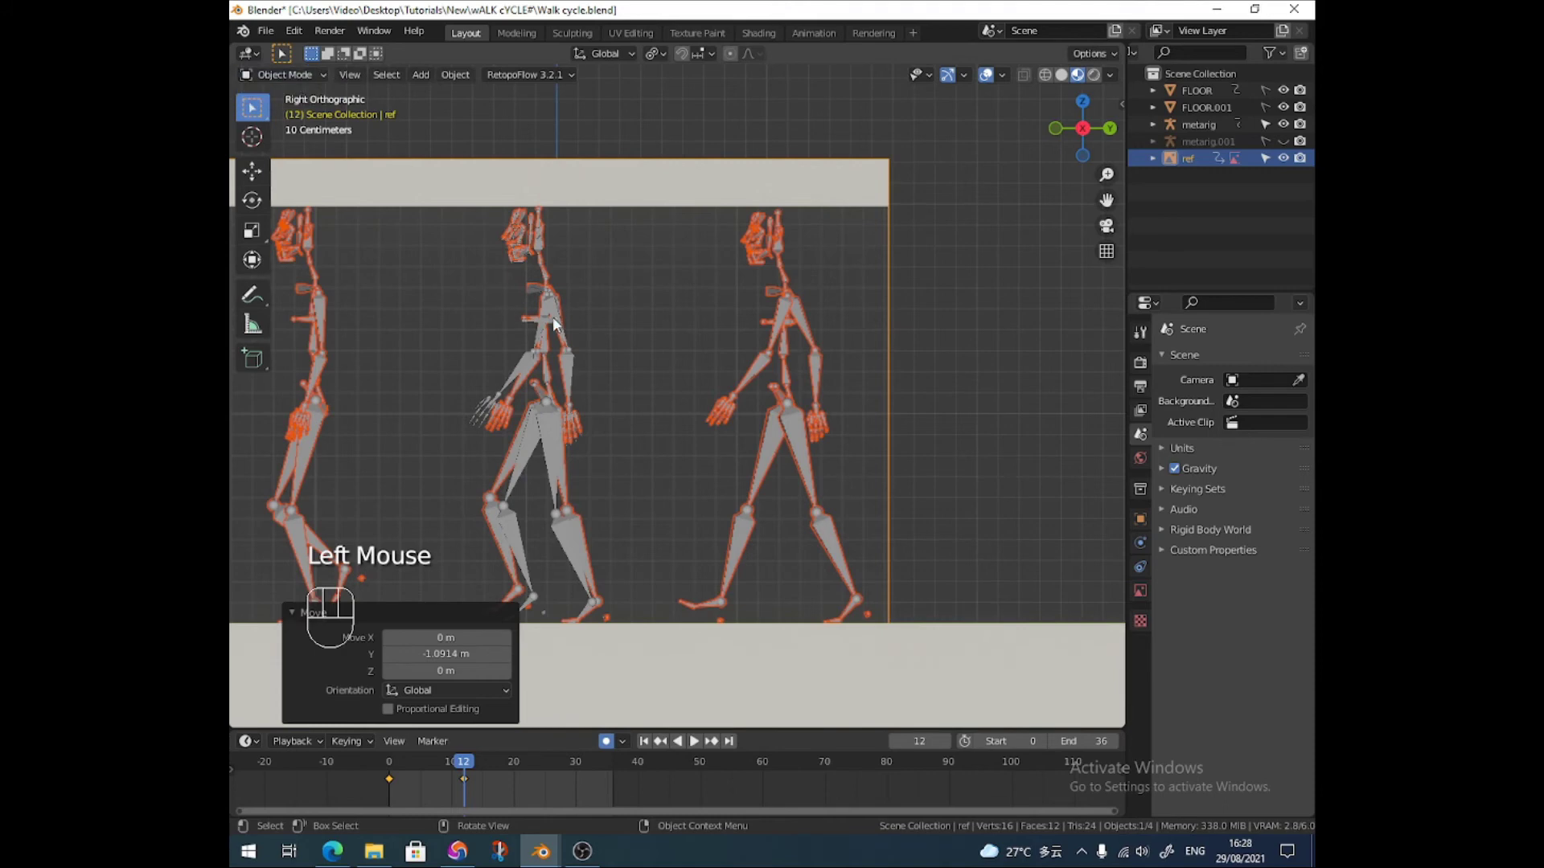
Select the middle metarig and return it to Pose Mode
click(532, 297)
click(288, 76)
click(283, 121)
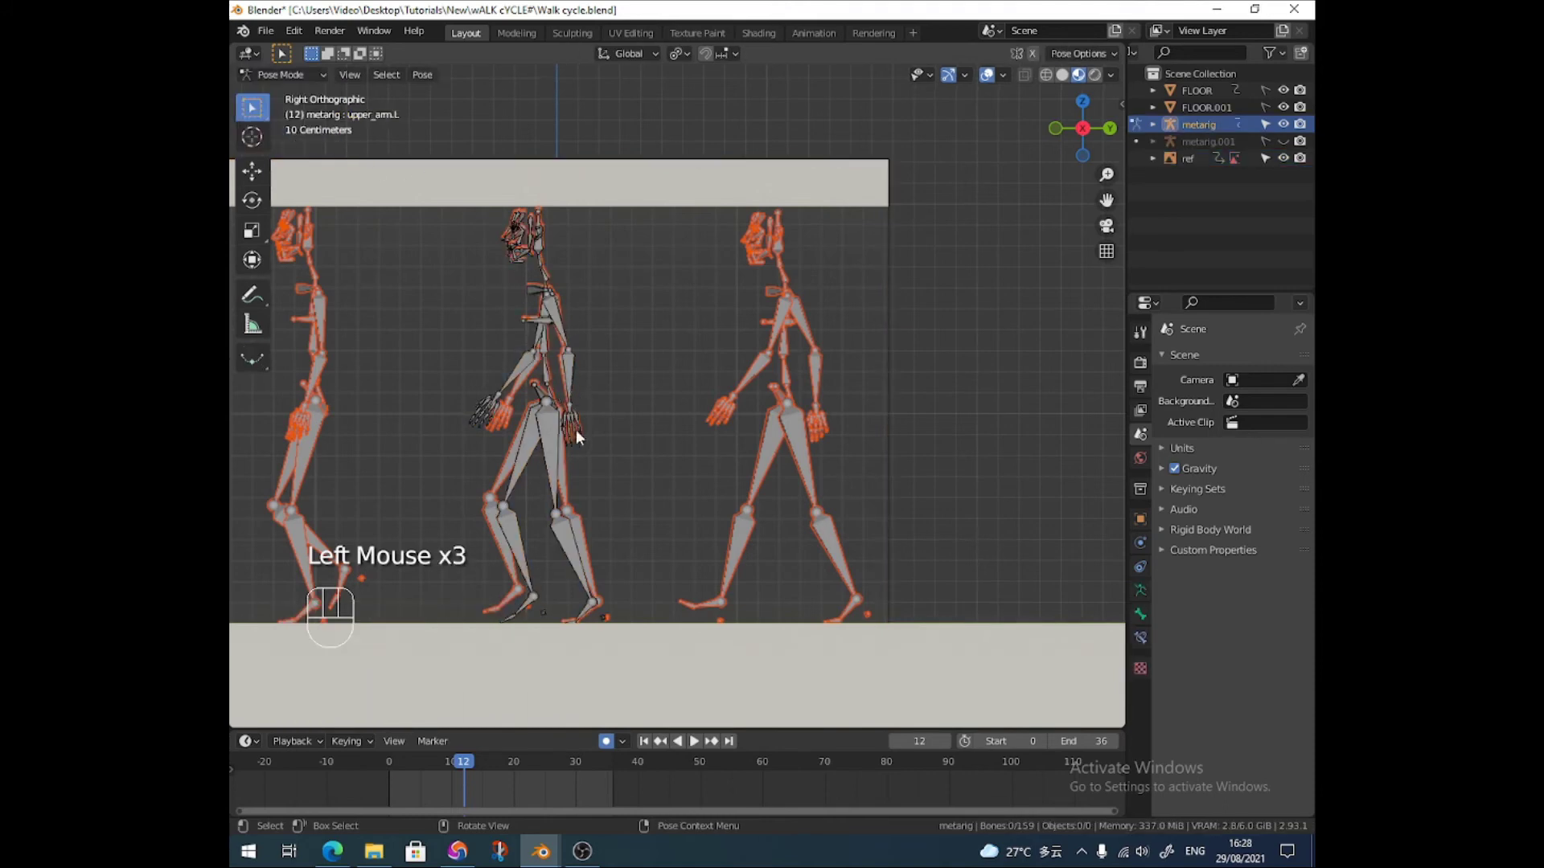
Rotate the left thigh, left foot and left toe for frame 12
click(552, 475)
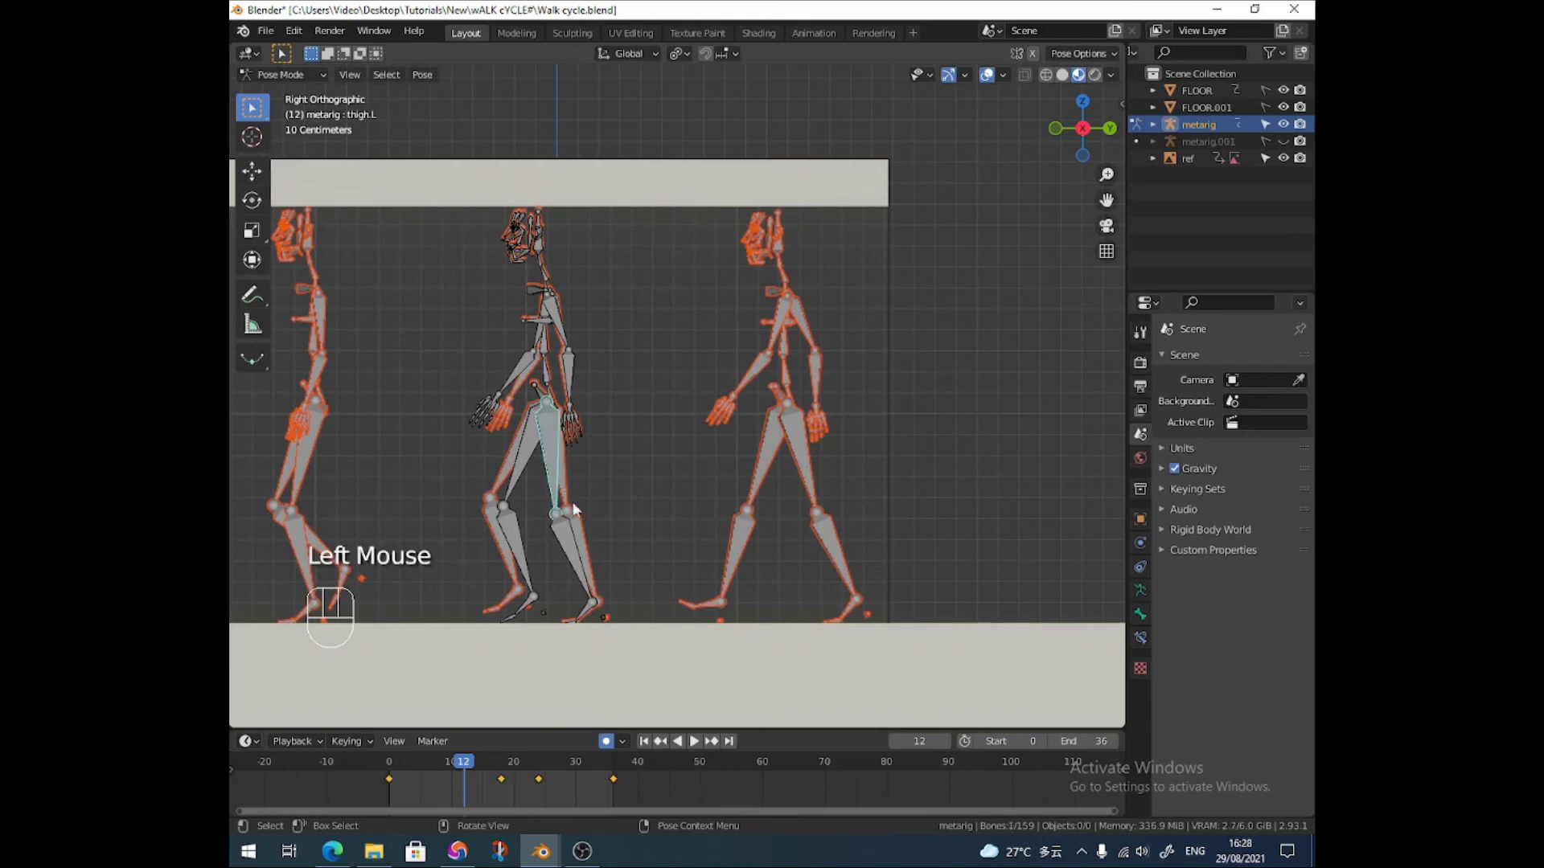
key(r)
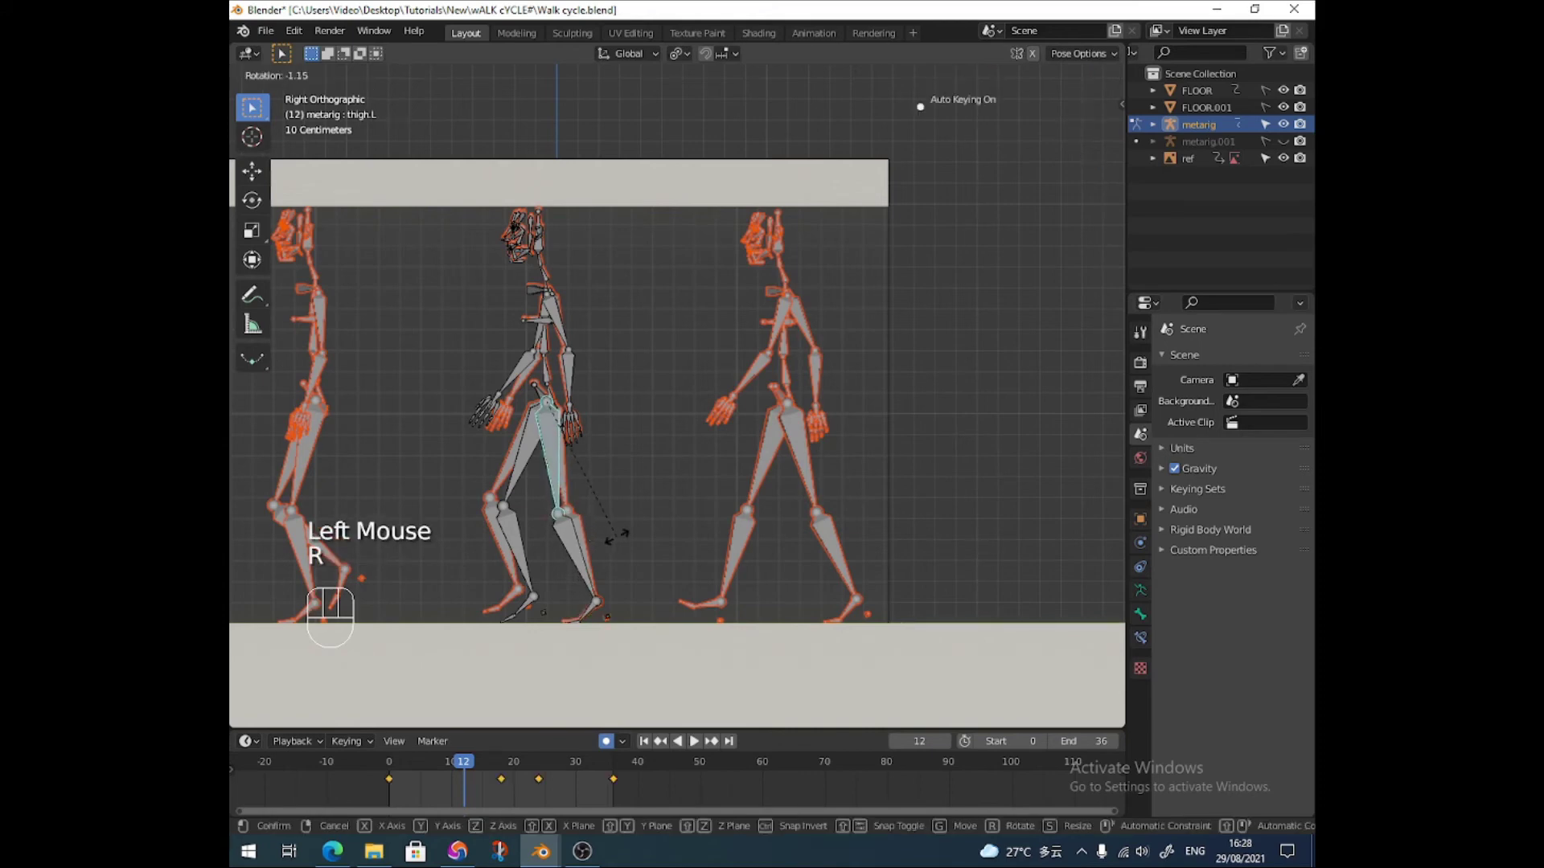
click(619, 535)
click(589, 619)
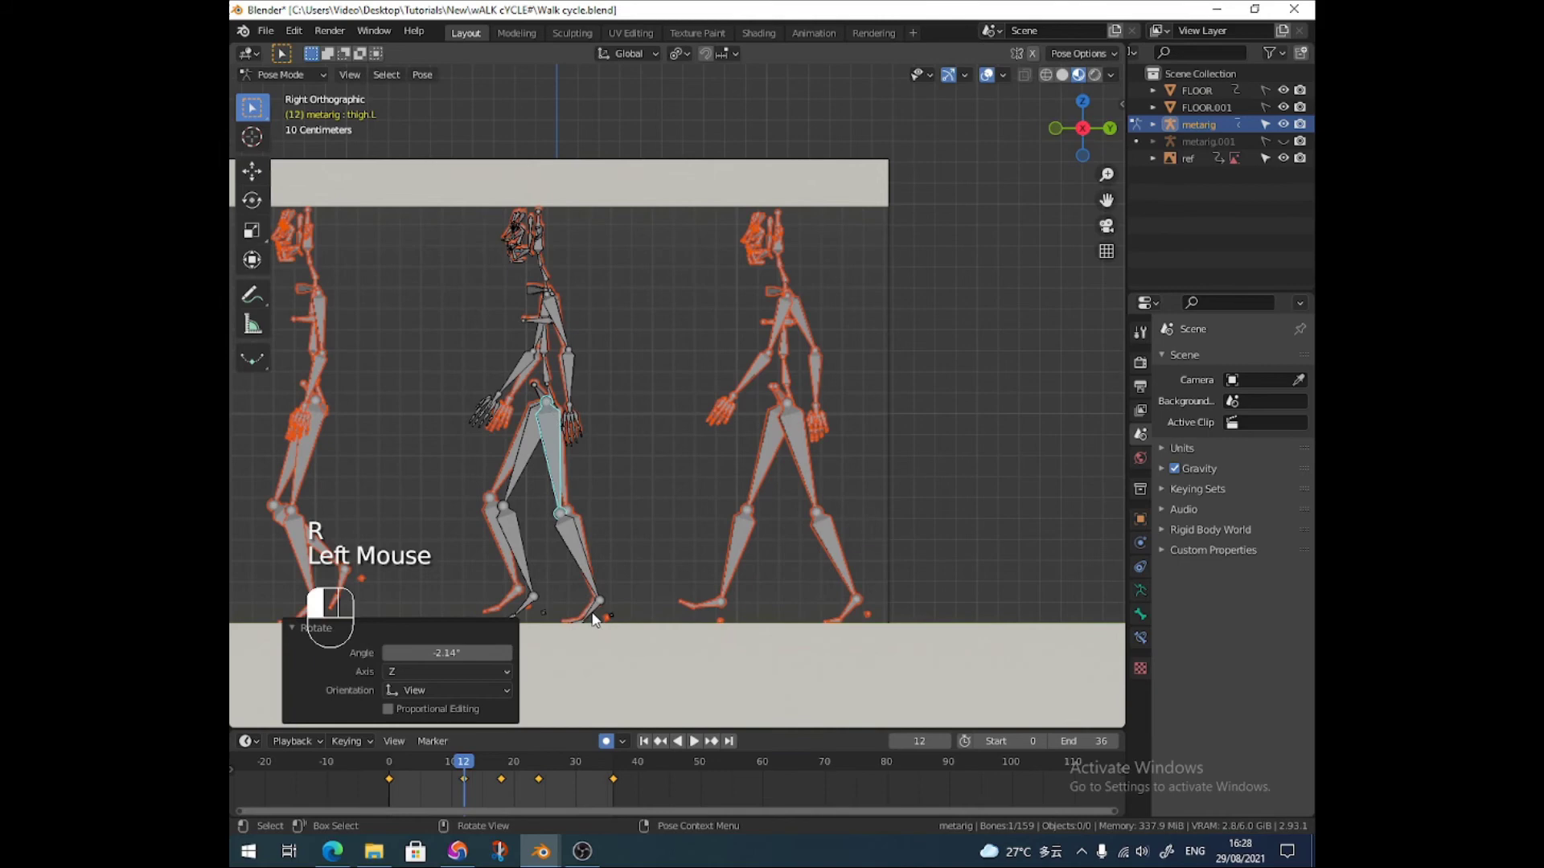
key(r)
click(591, 615)
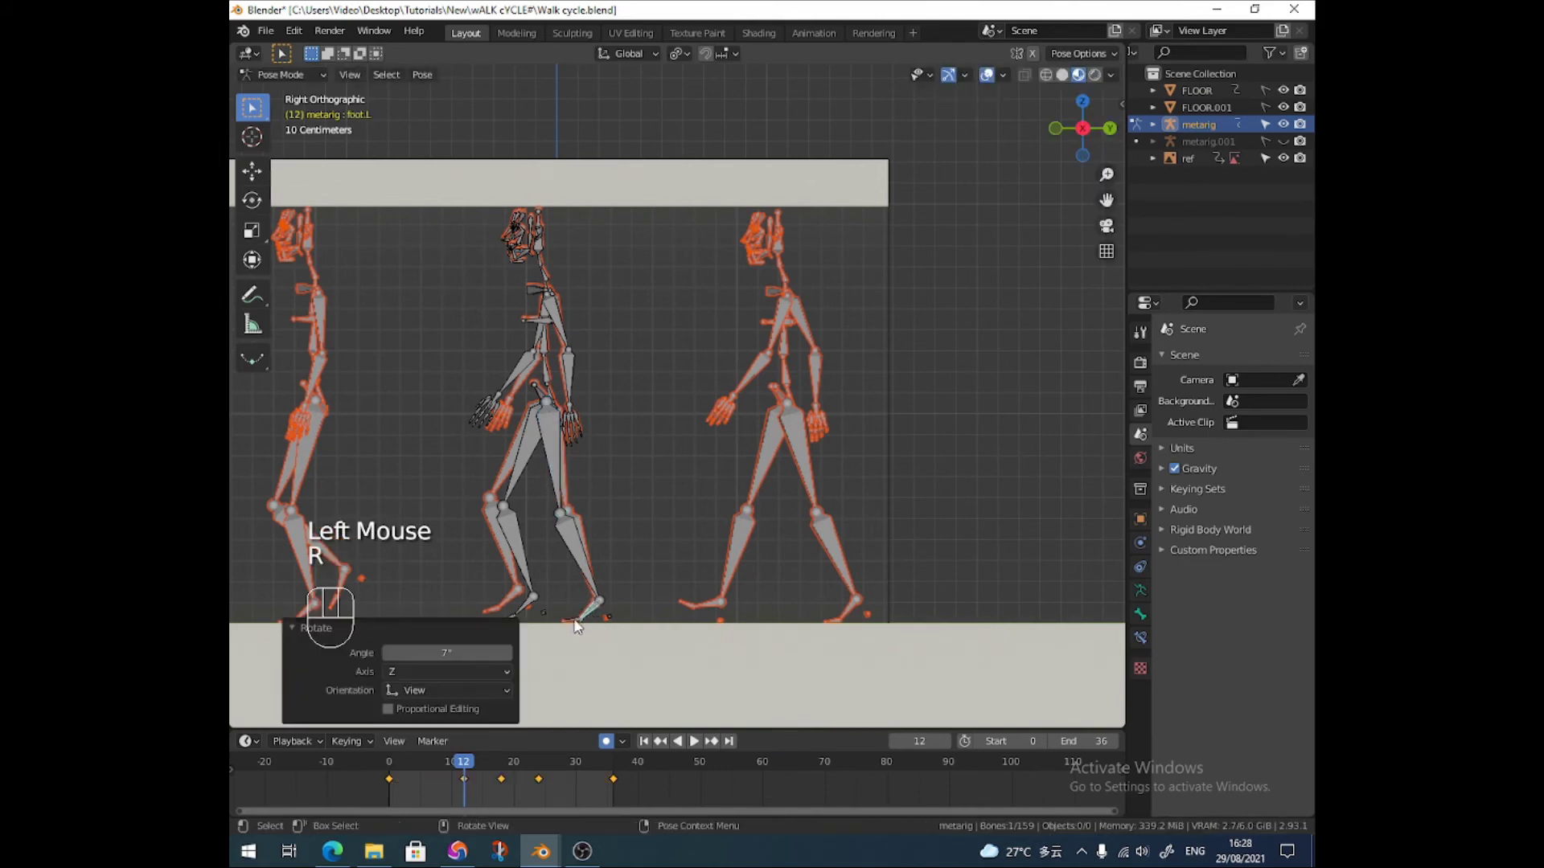
click(576, 618)
key(r)
click(575, 630)
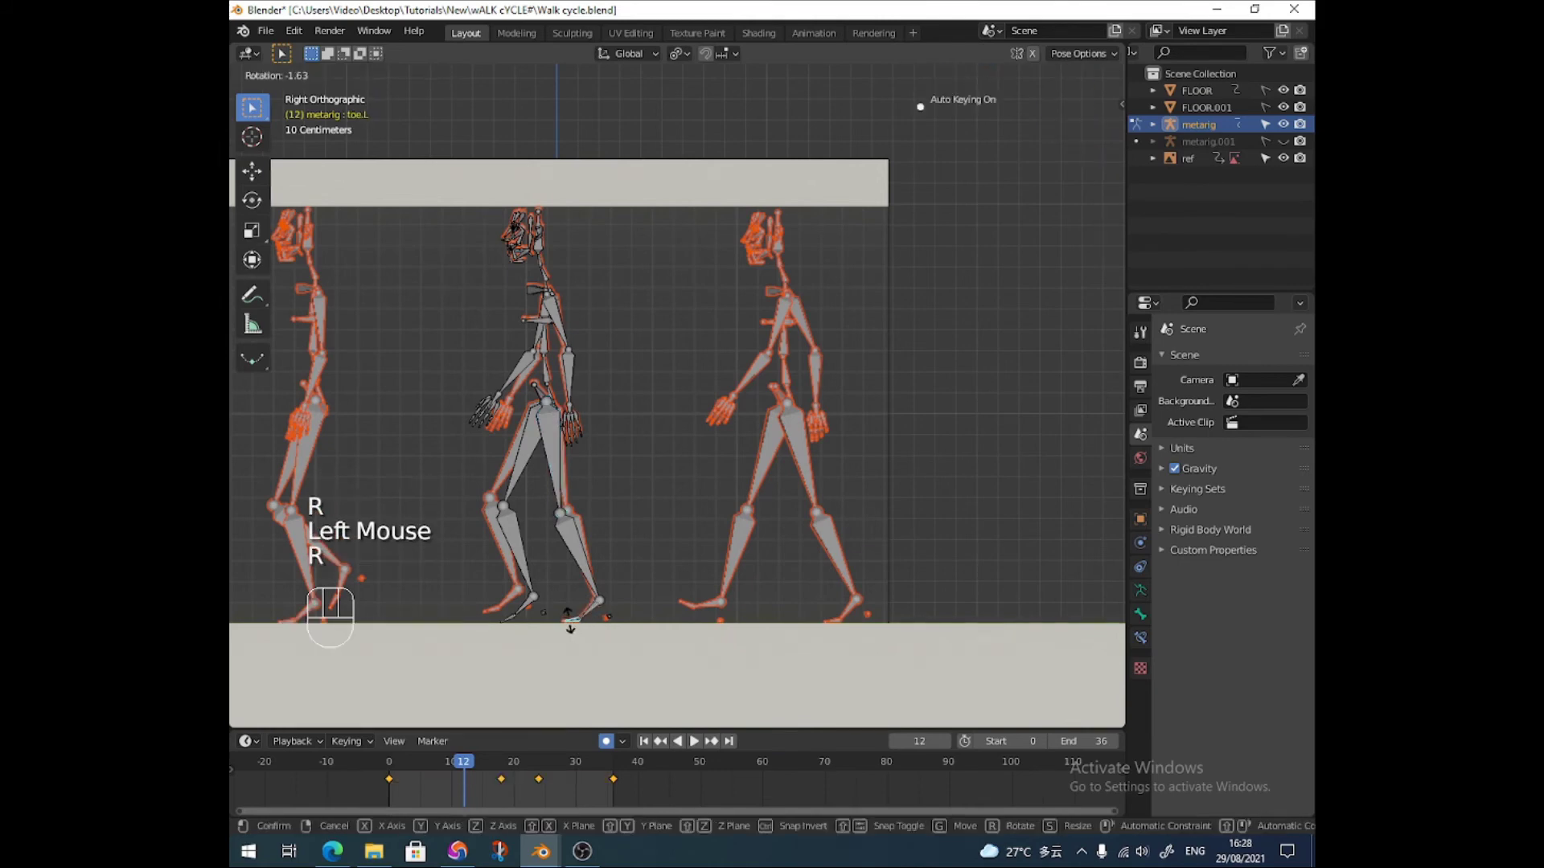
Rotate the right thigh, right shin and right upper arm
click(517, 466)
key(r)
click(505, 470)
click(500, 525)
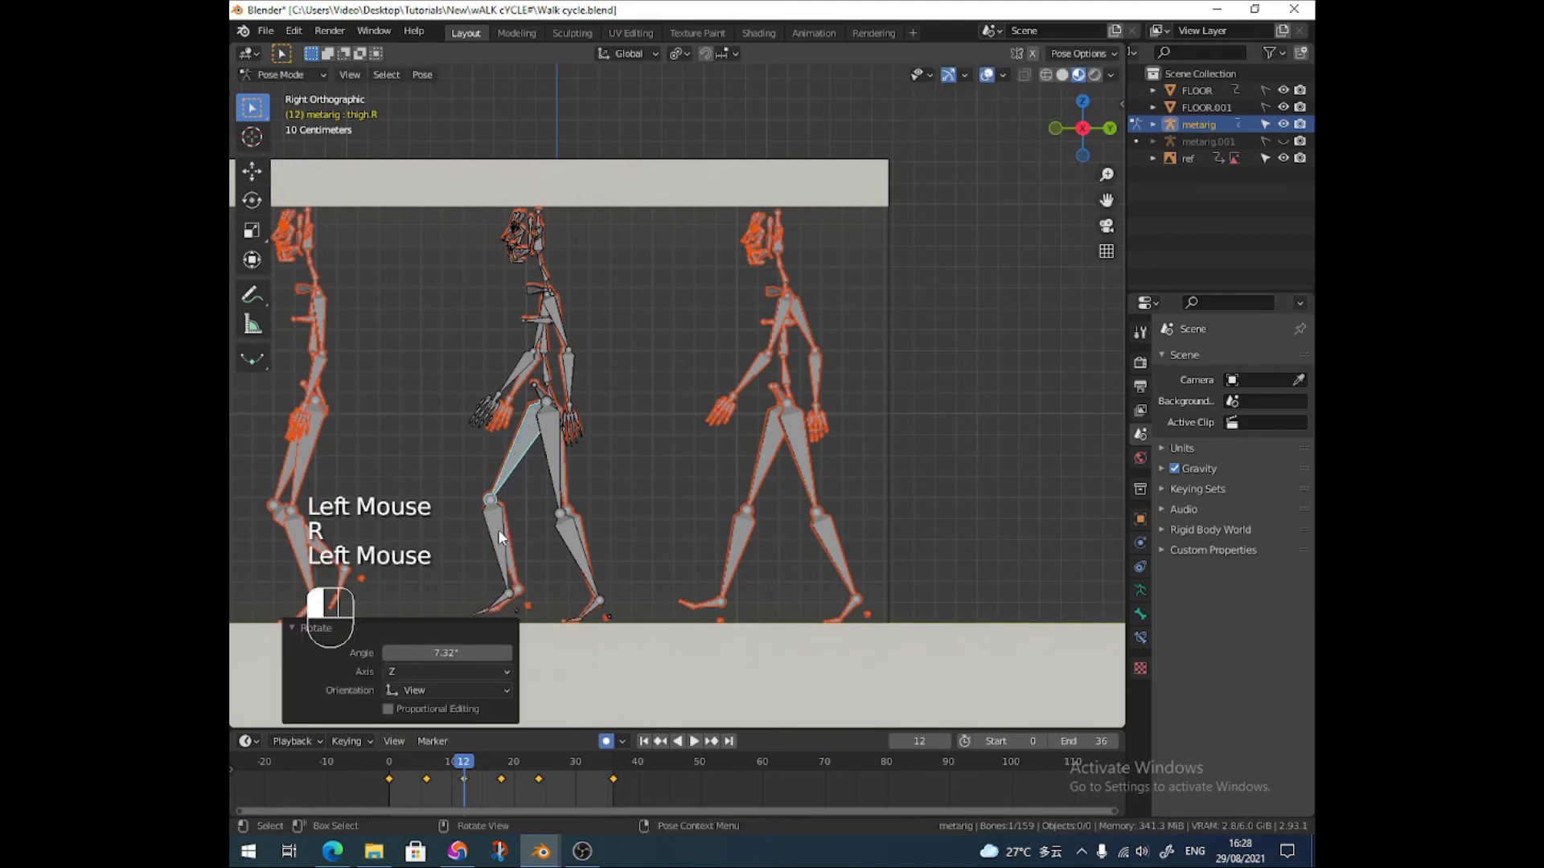
key(r)
click(503, 530)
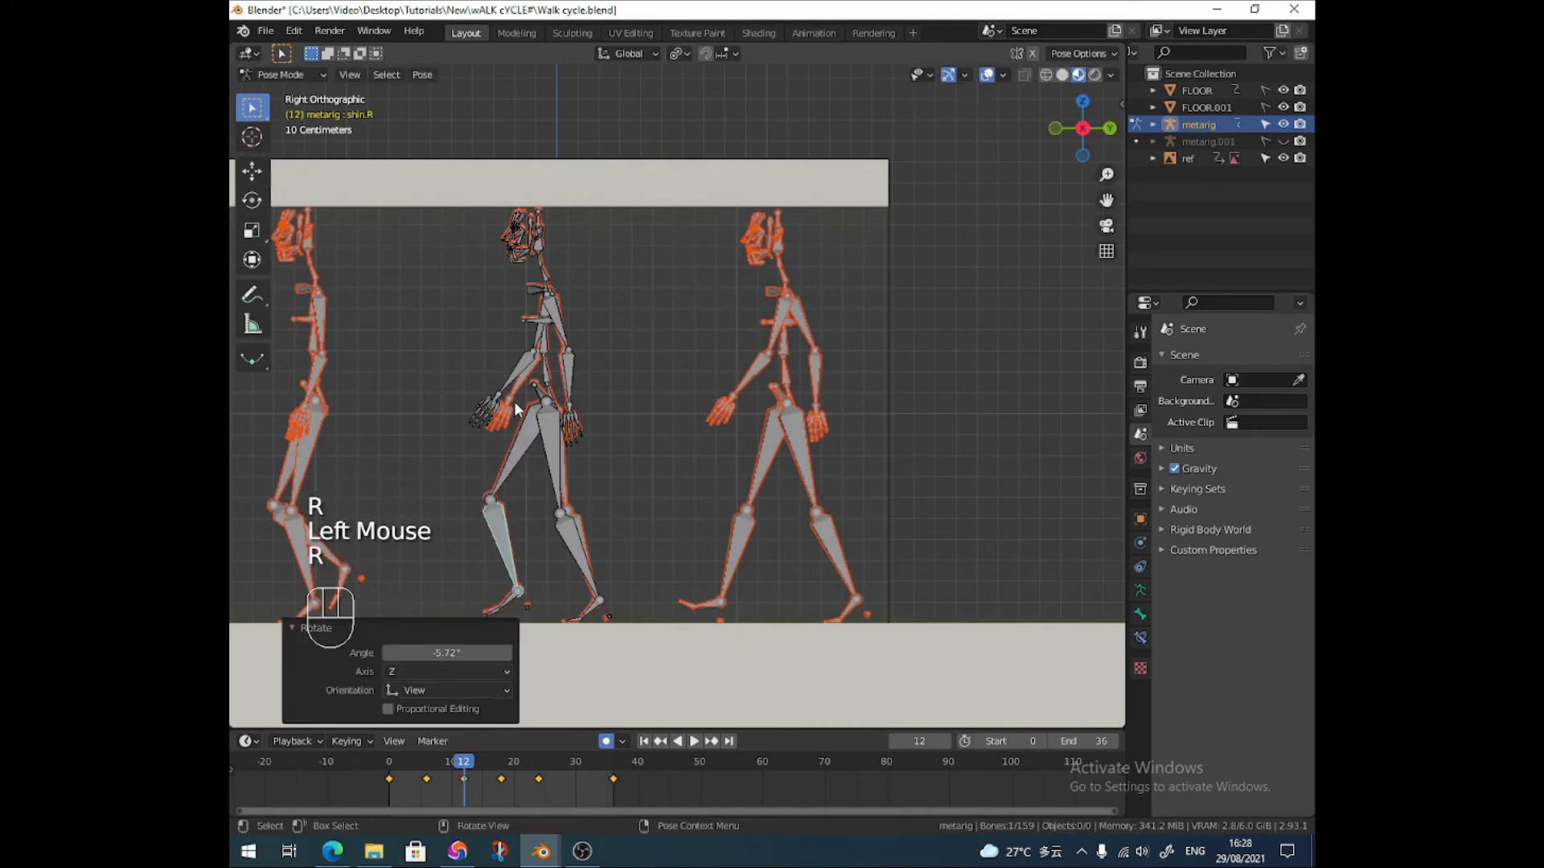
click(538, 343)
key(r)
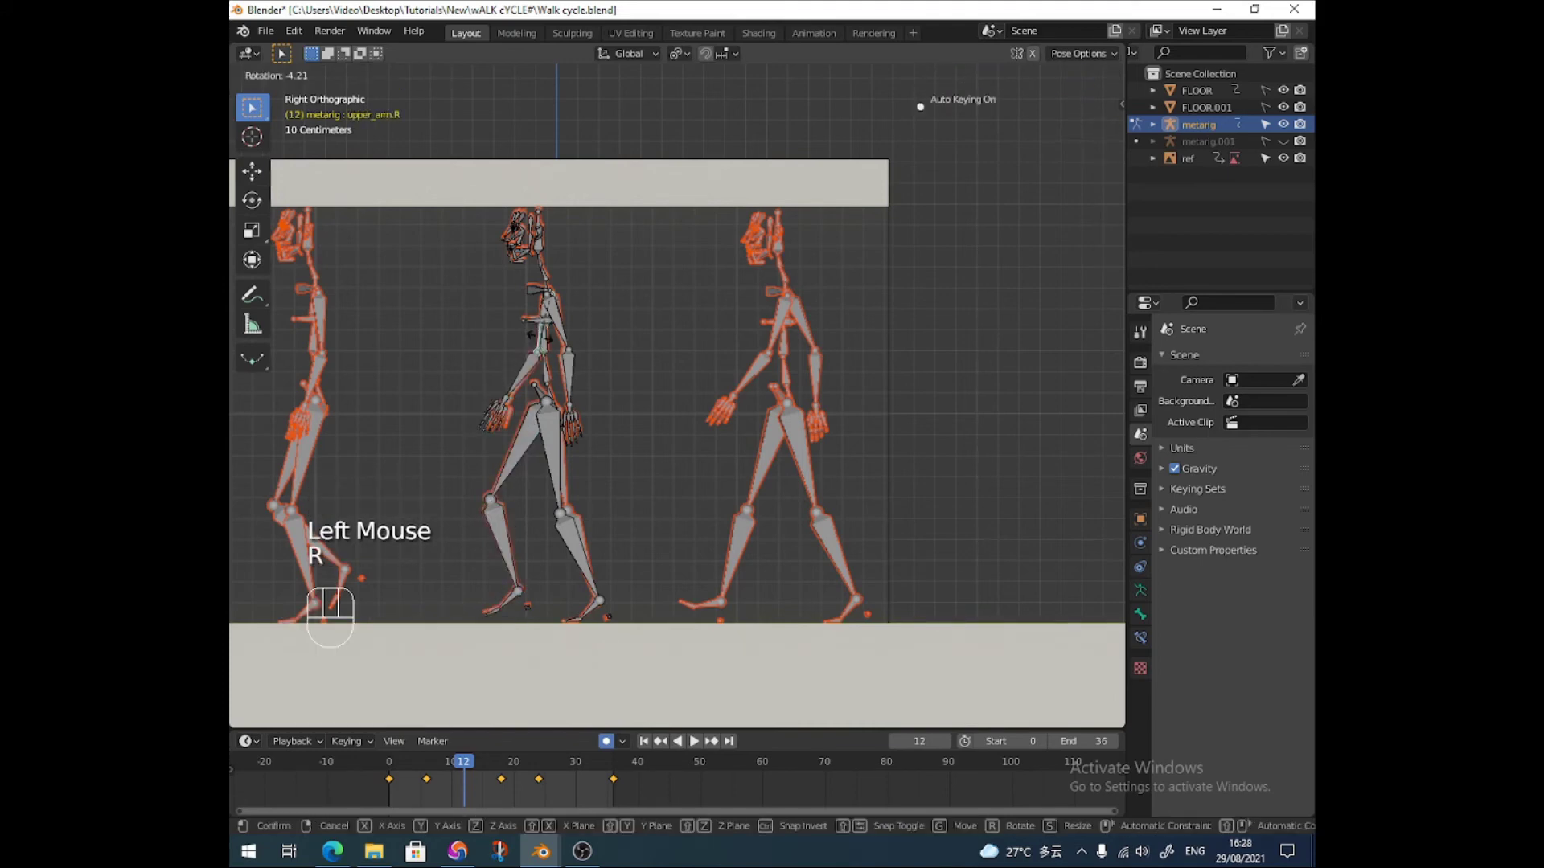
click(553, 334)
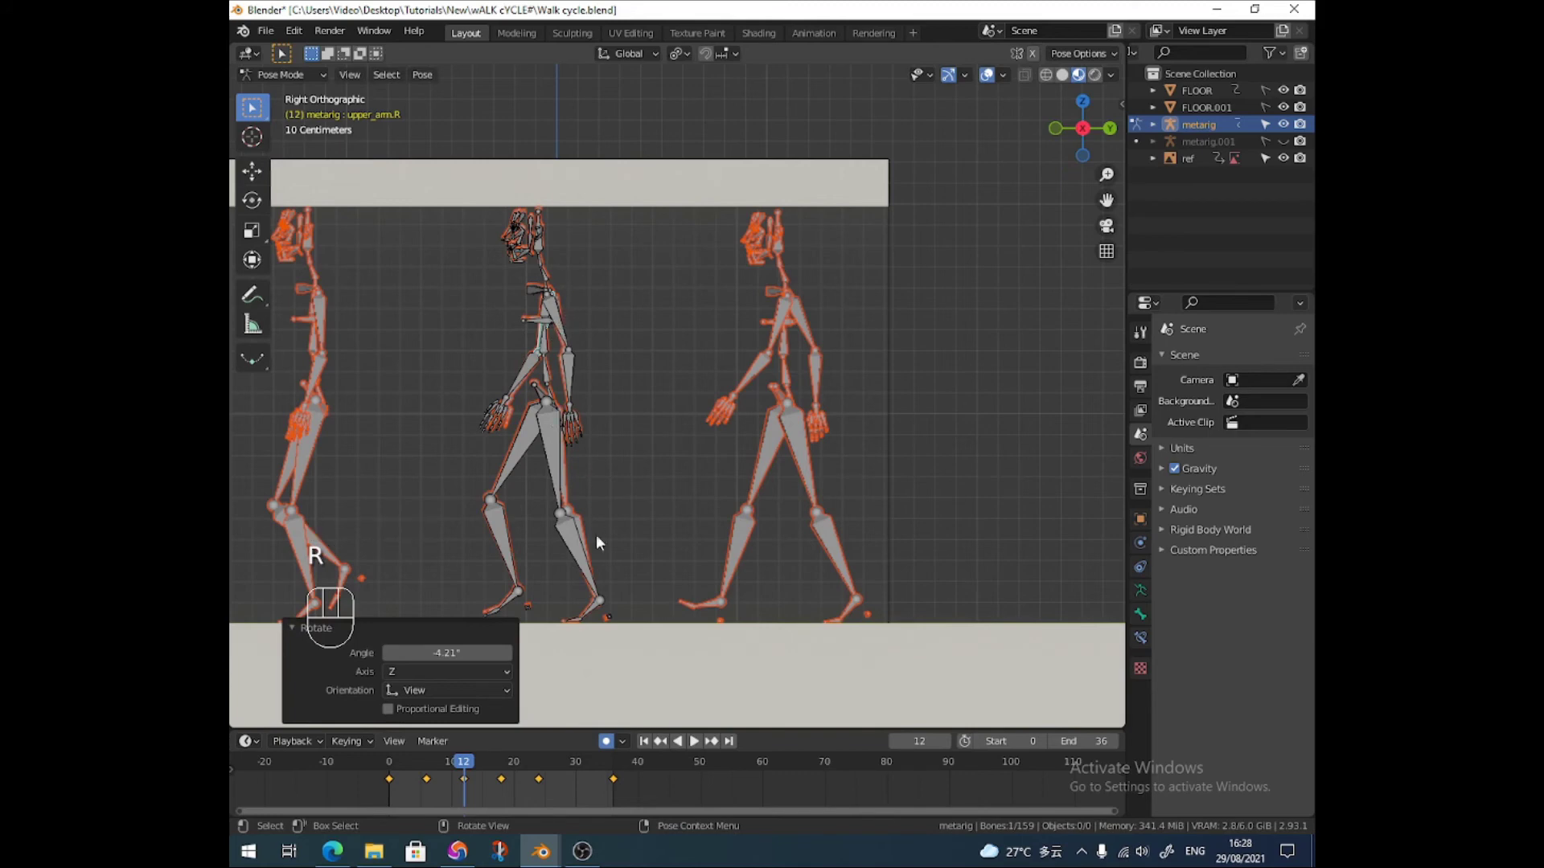
Re-rotate the left thigh, bend the left shin 8.38° and the left foot -11.5°
click(553, 464)
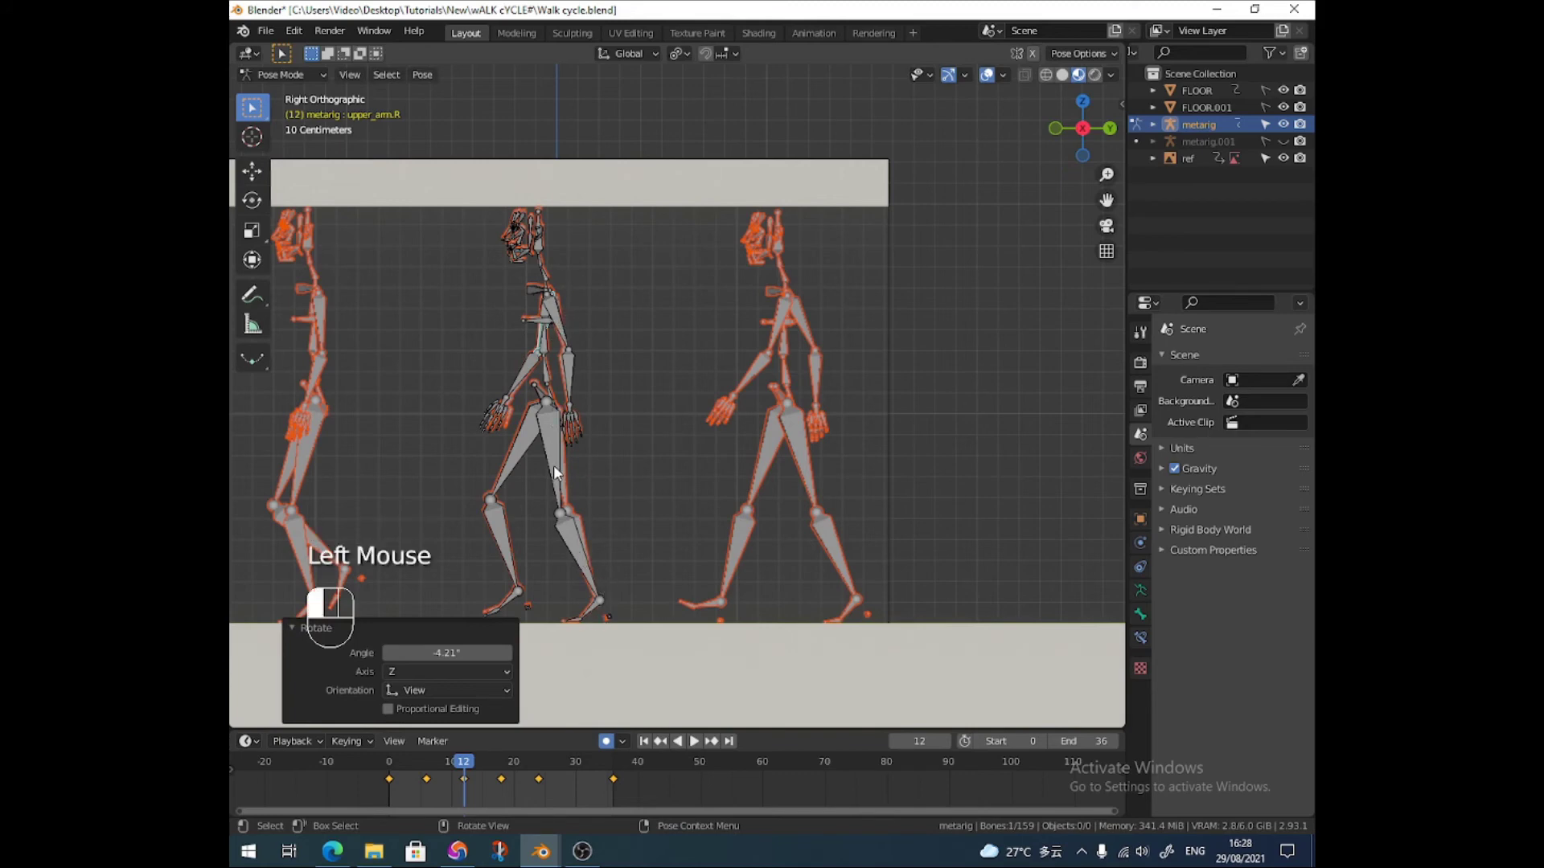
key(r)
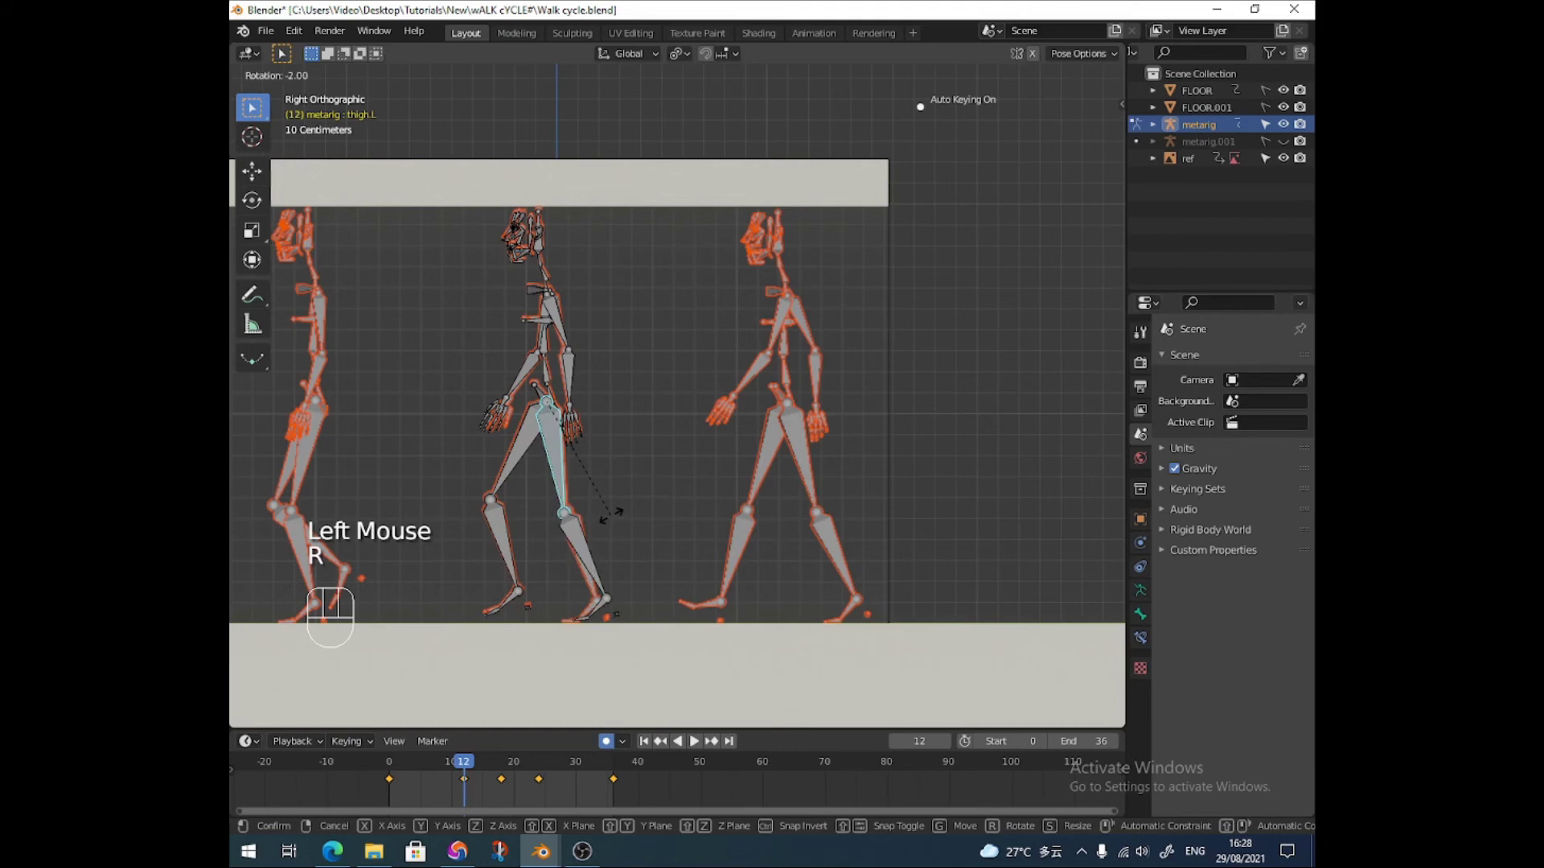
click(613, 513)
click(590, 538)
key(r)
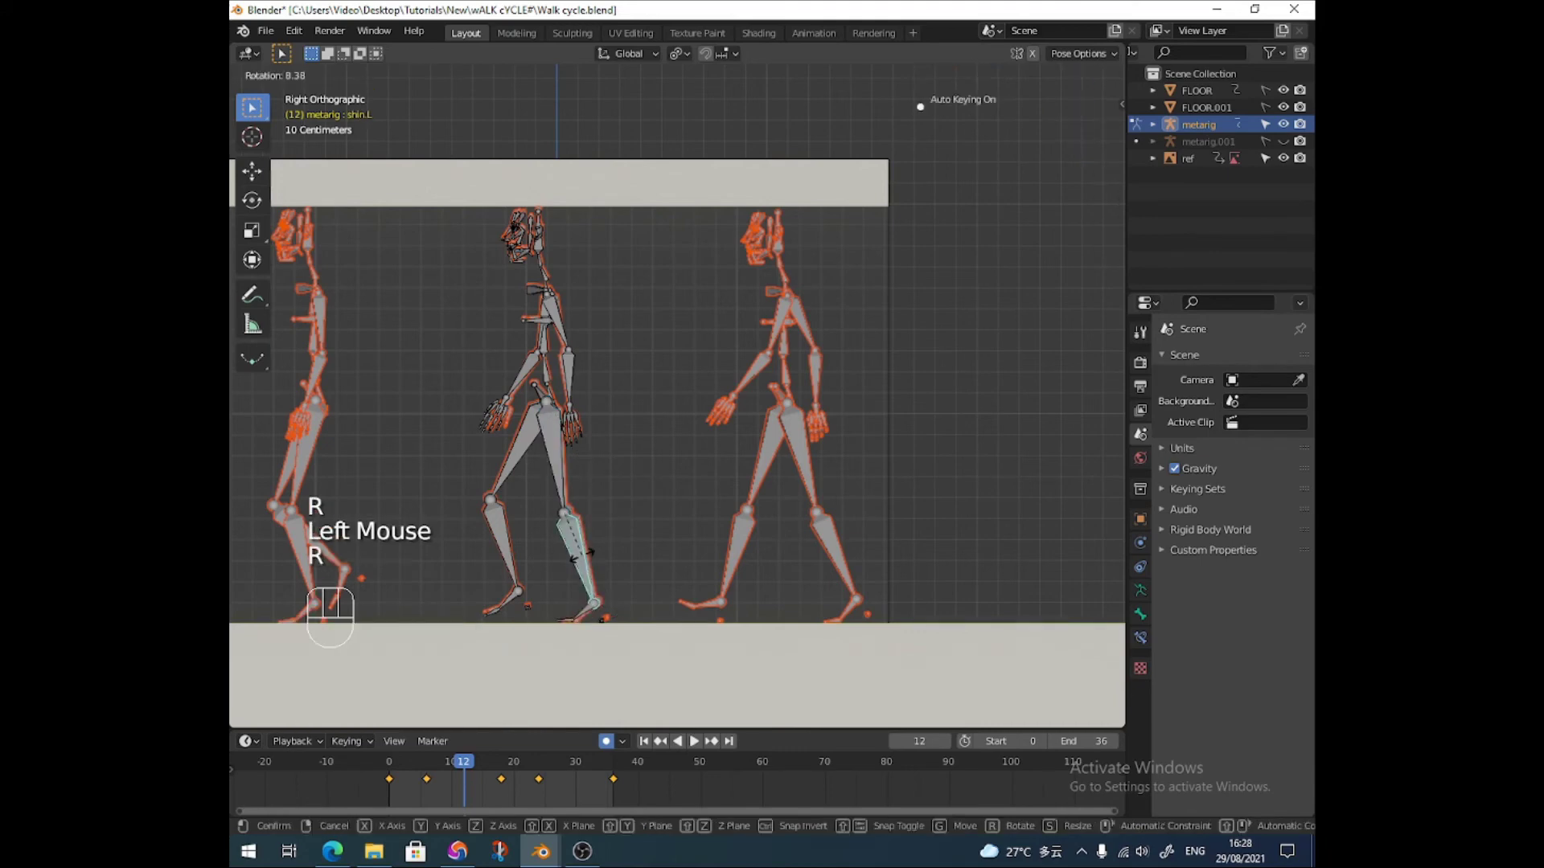
click(581, 554)
click(586, 615)
key(r)
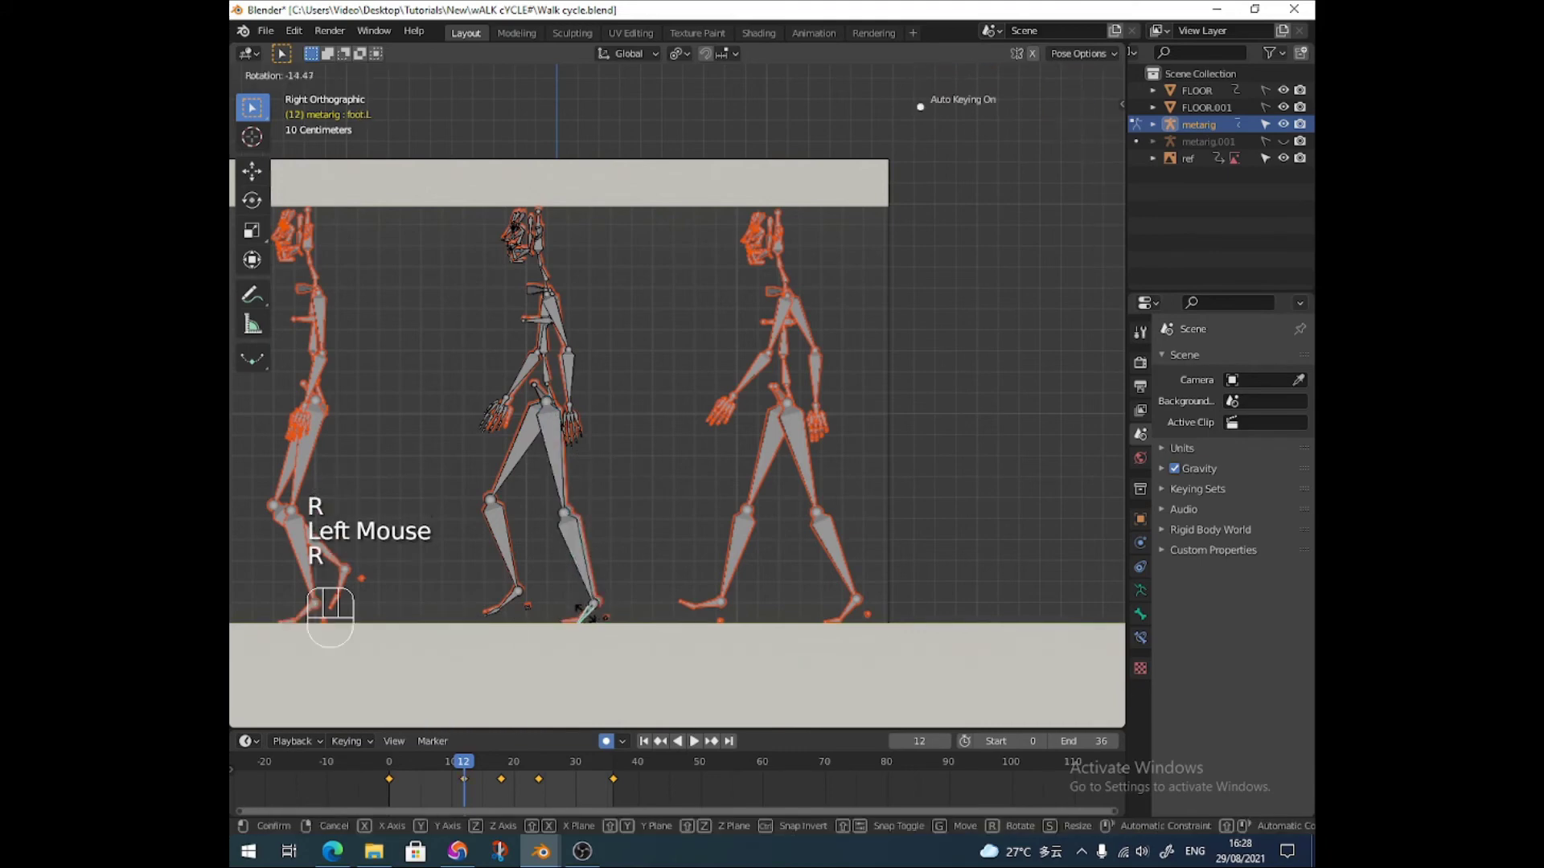
click(586, 615)
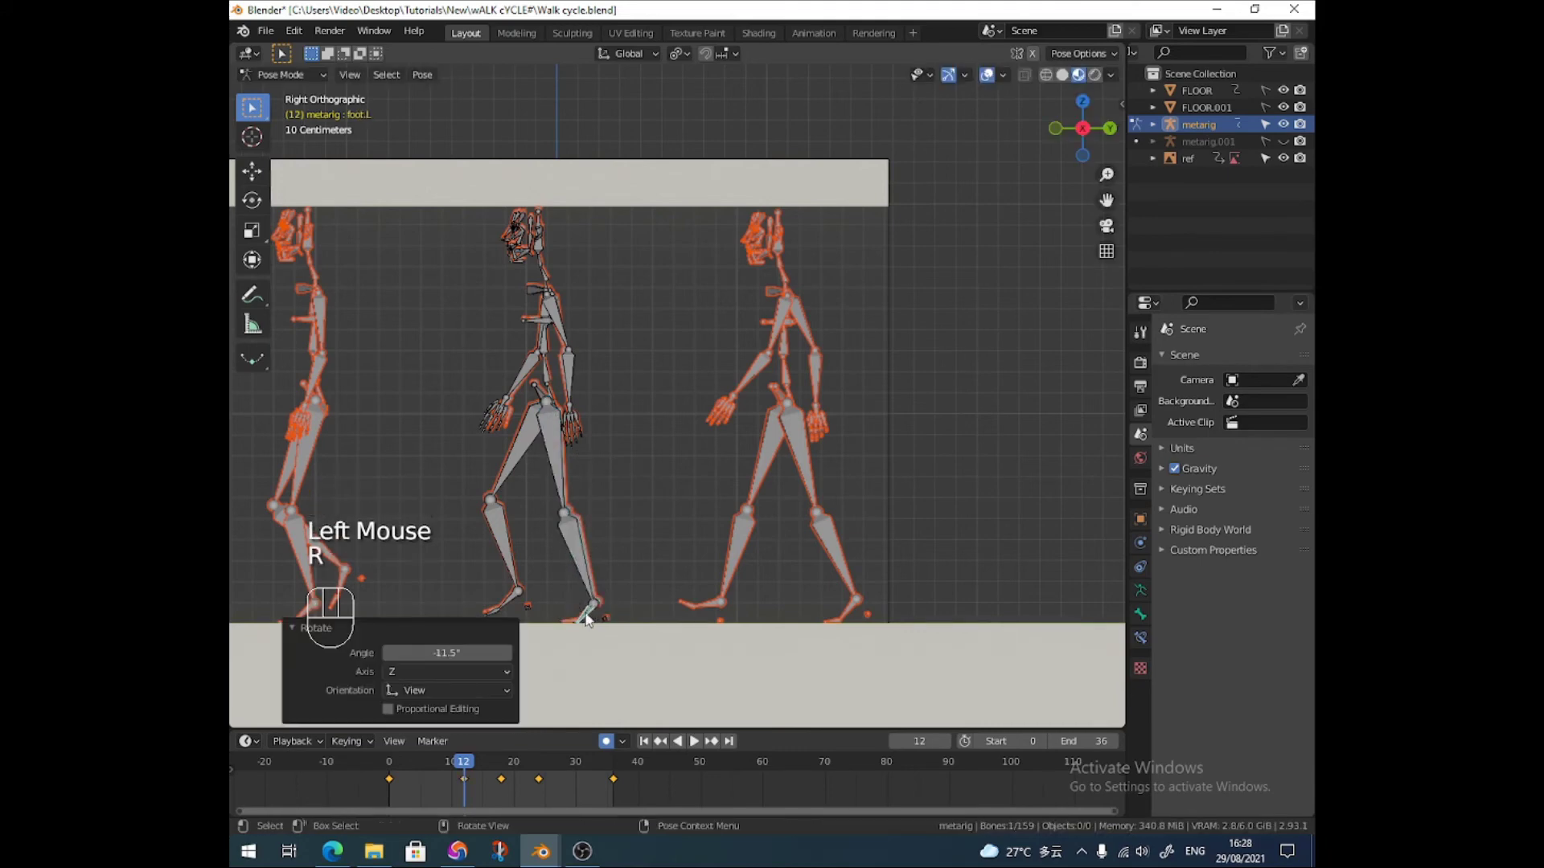
Raise the spine bone 0.012127 m along Z
click(551, 392)
click(550, 392)
click(550, 391)
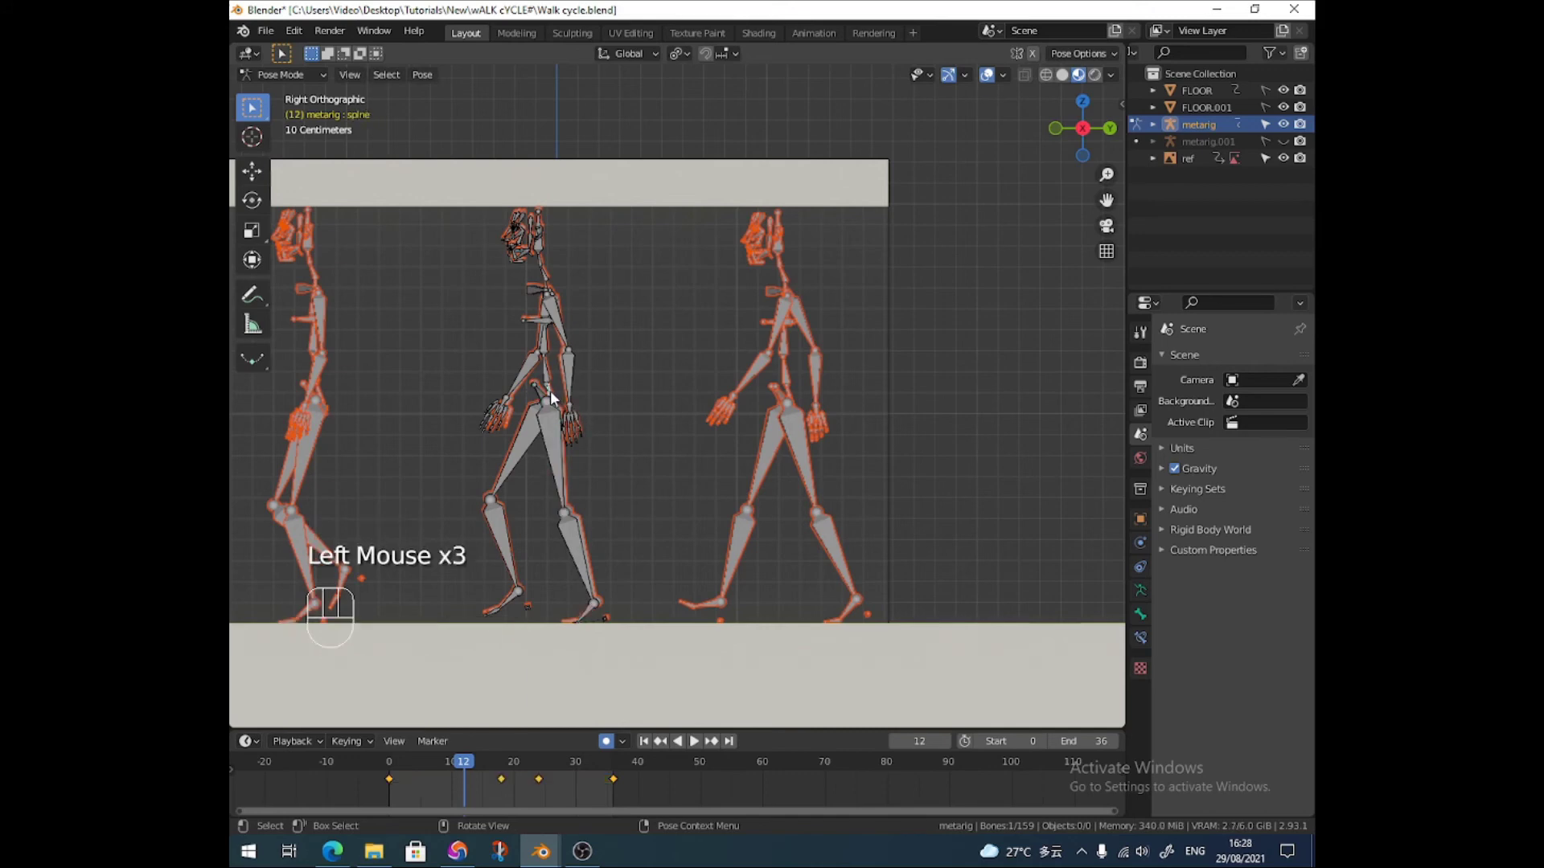
key(g)
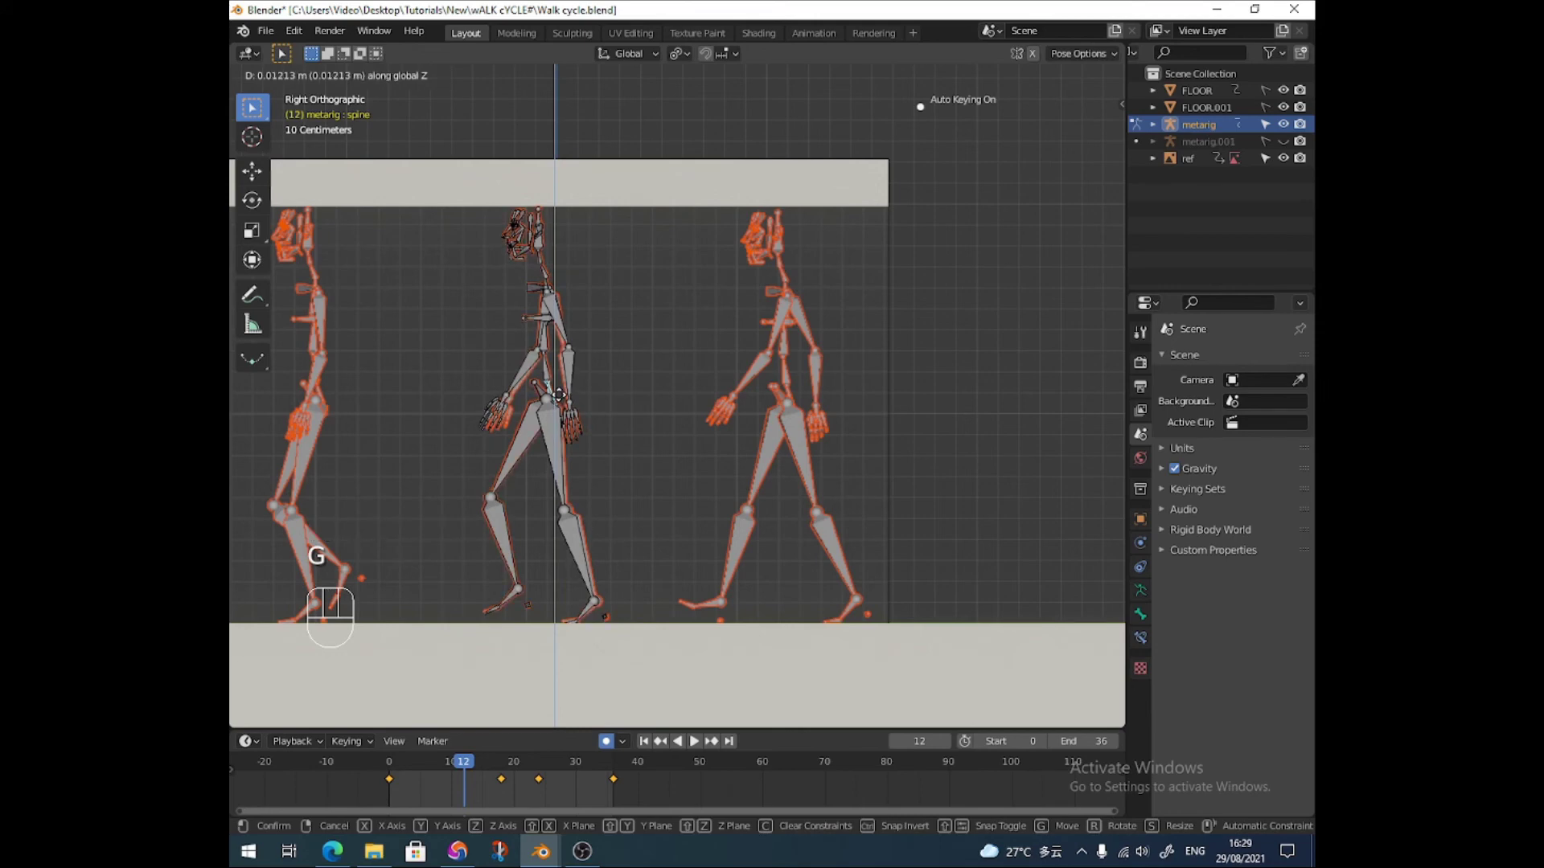
click(561, 402)
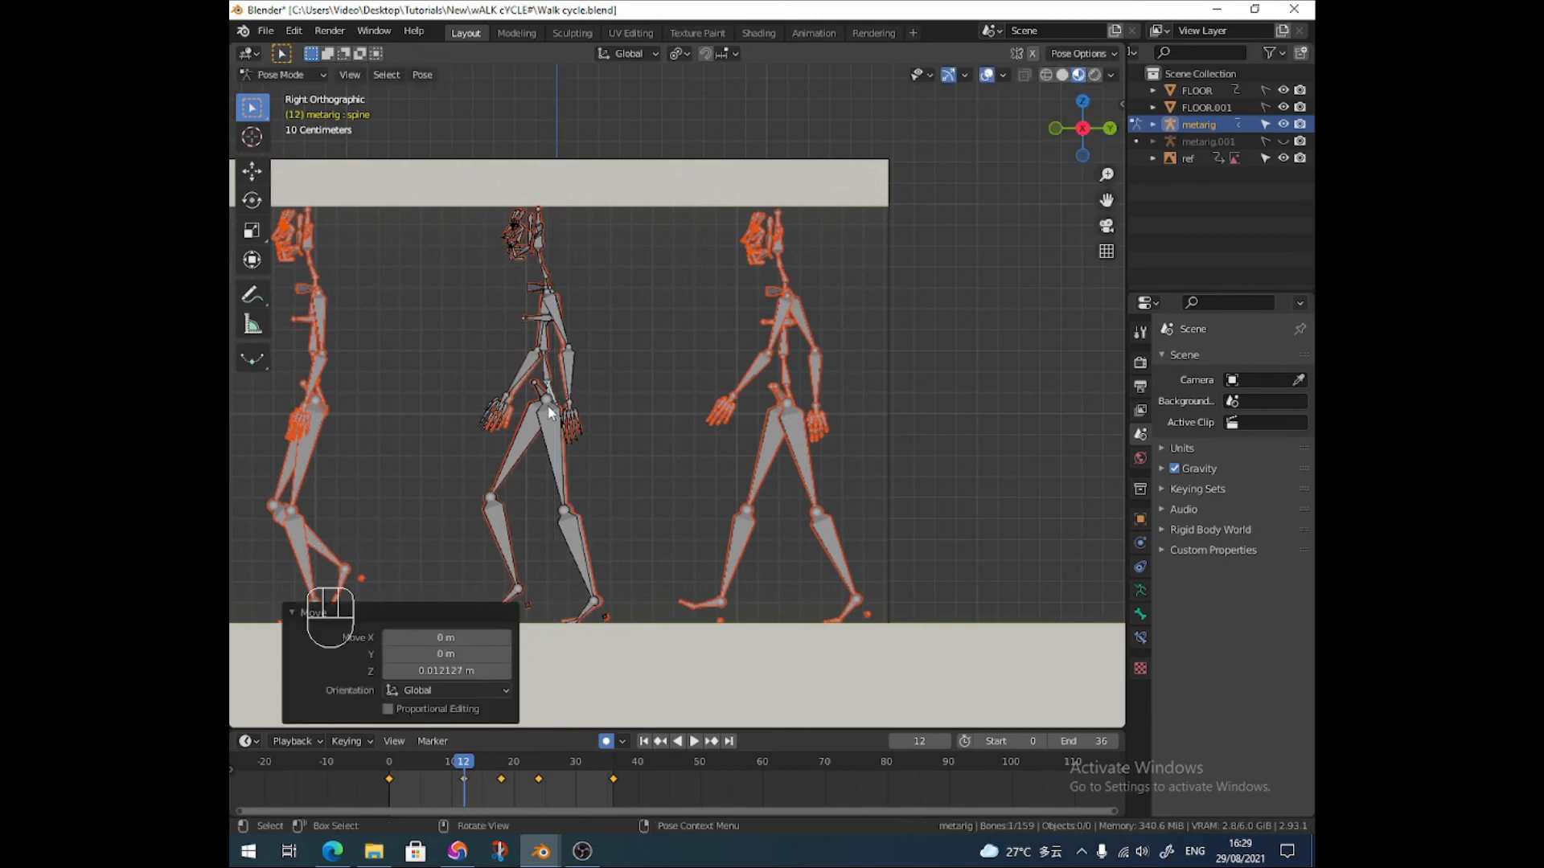
Copy the whole frame-12 pose and paste it X-flipped at frame 30
key(a)
right_click(560, 455)
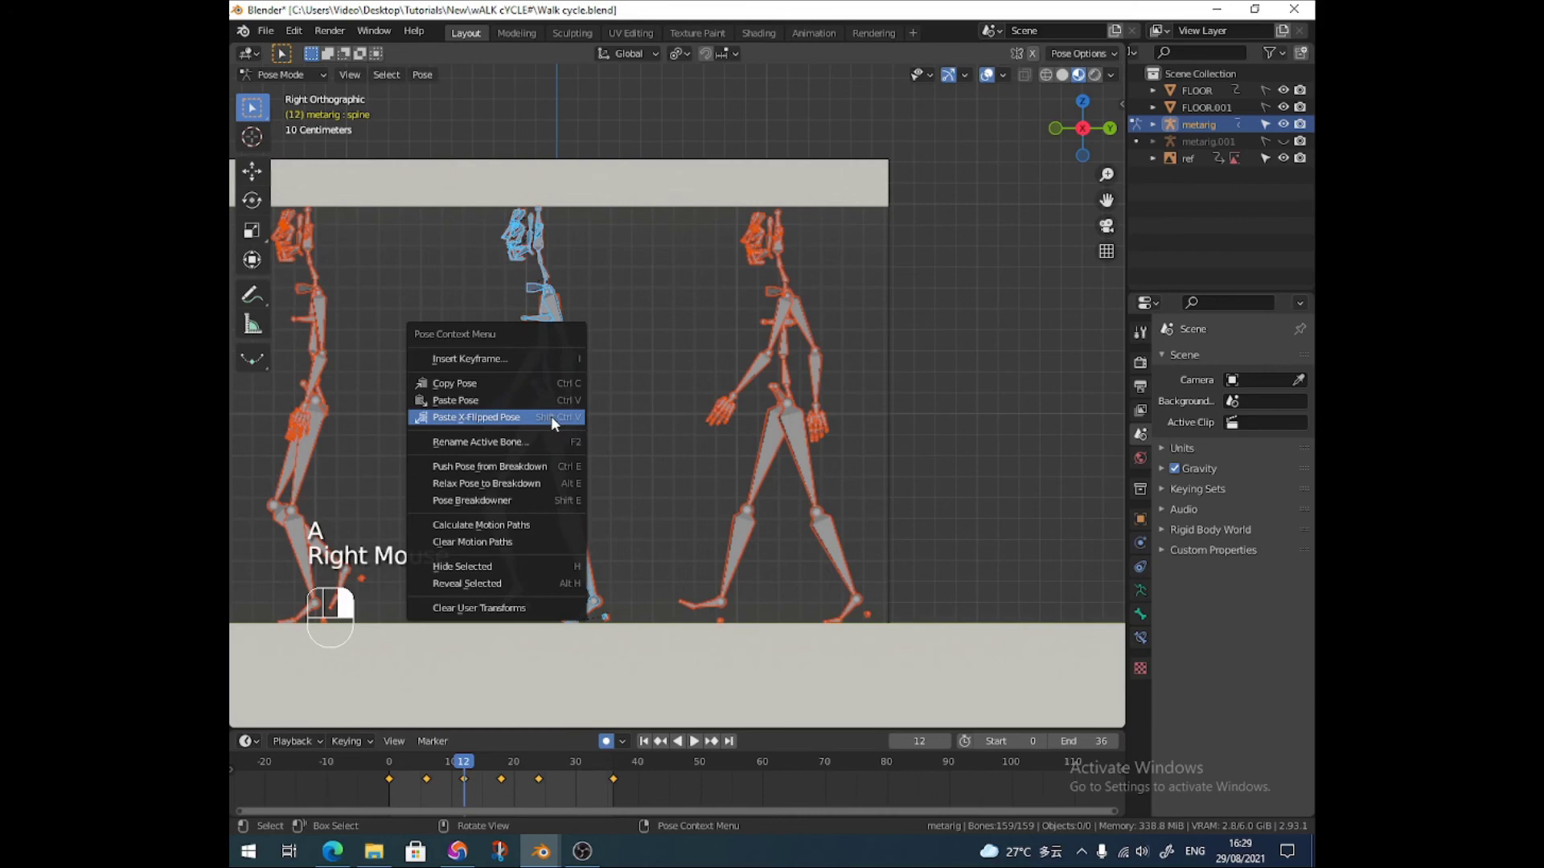
click(491, 387)
drag(471, 762, 575, 769)
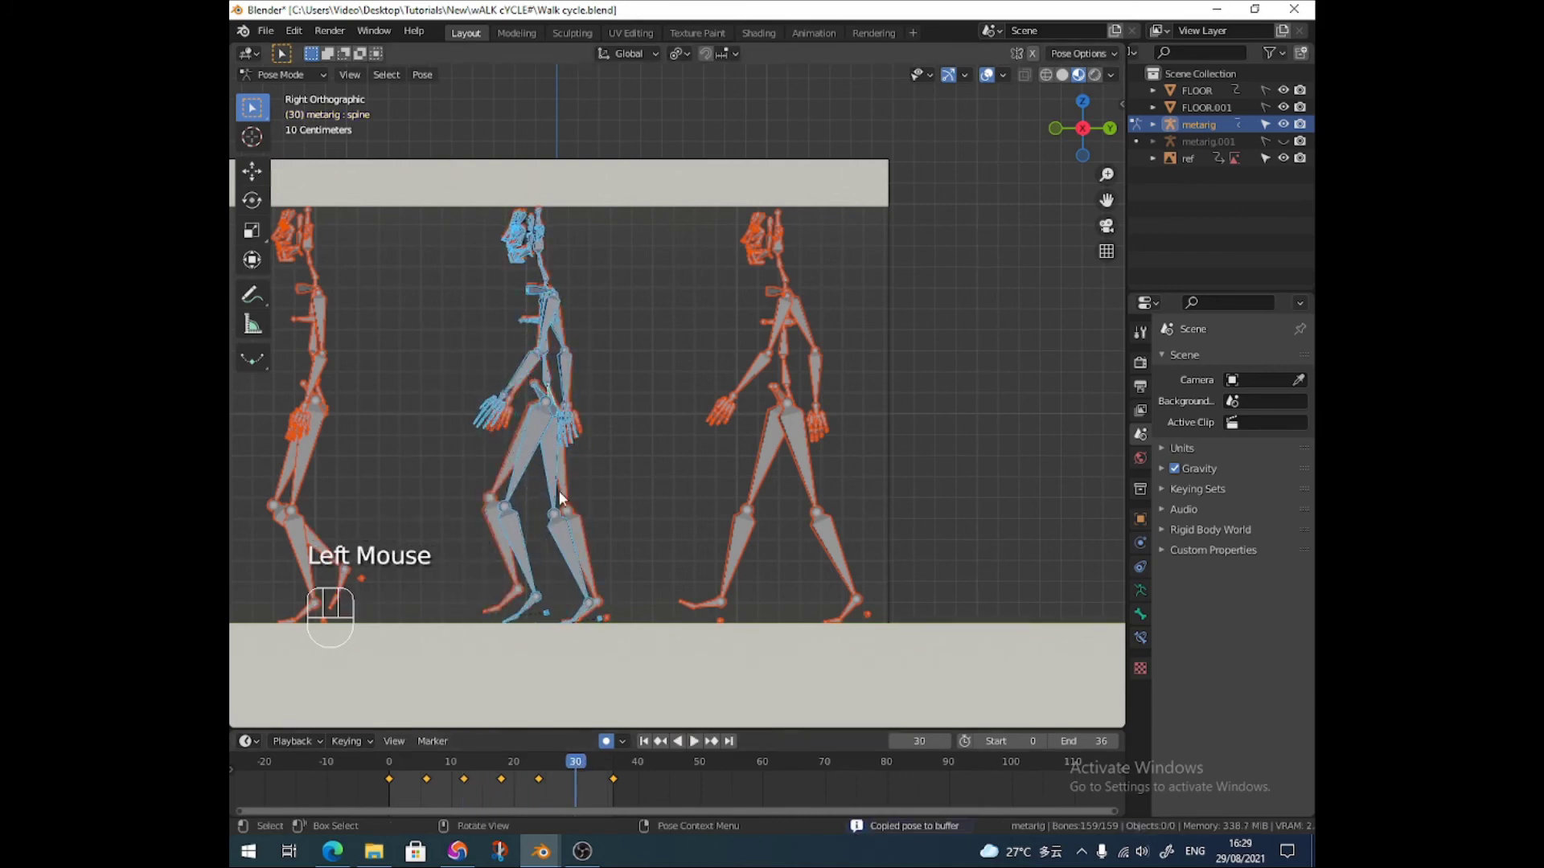
right_drag(553, 456, 503, 490)
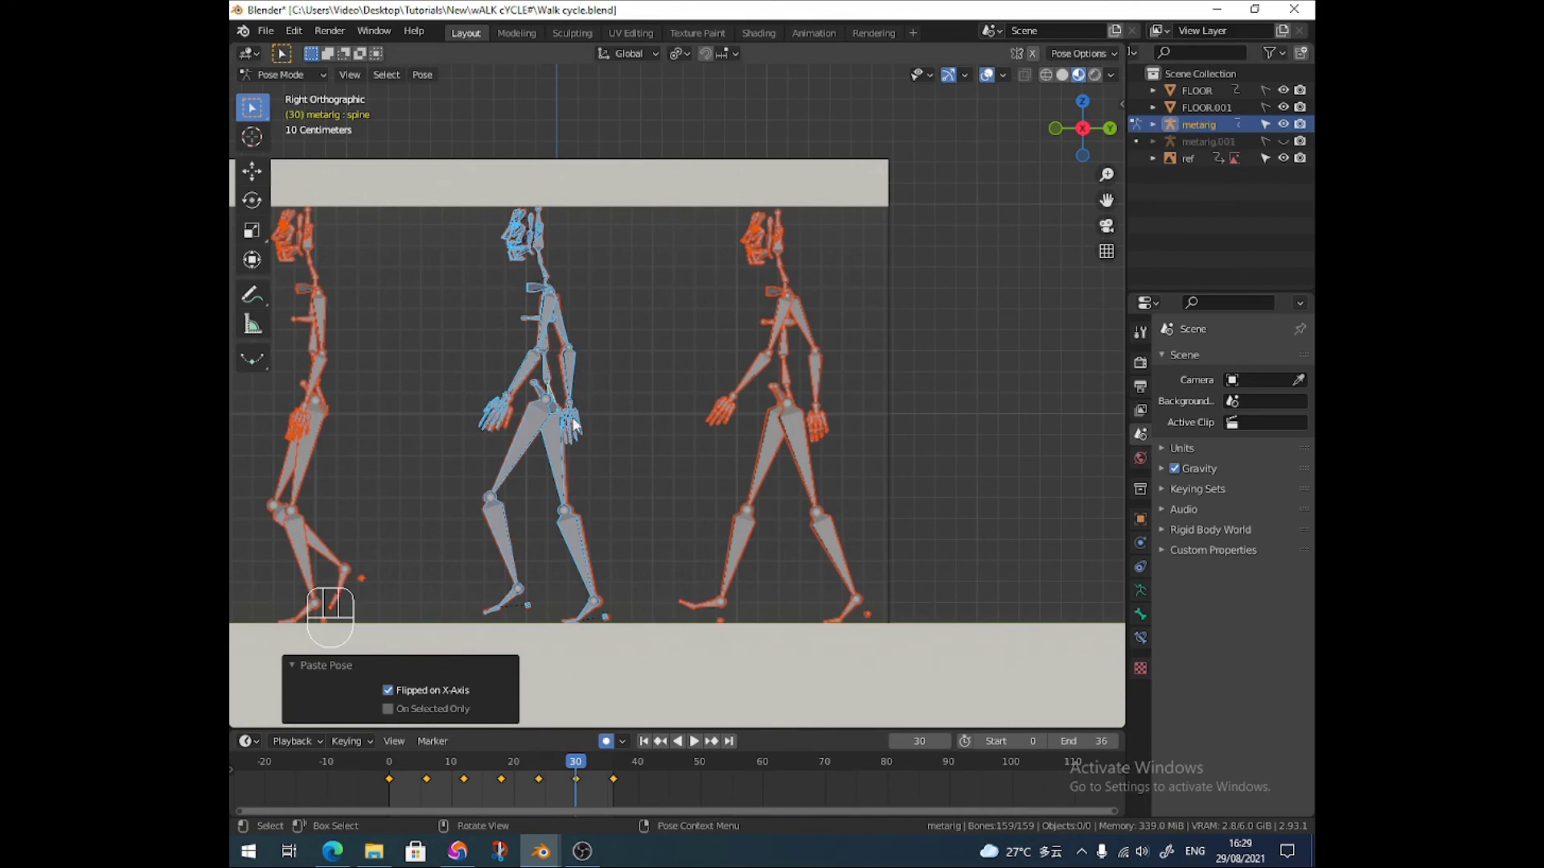
Hide 'ref' in the Outliner and play the walk, scrubbing and orbiting to check it
click(1283, 158)
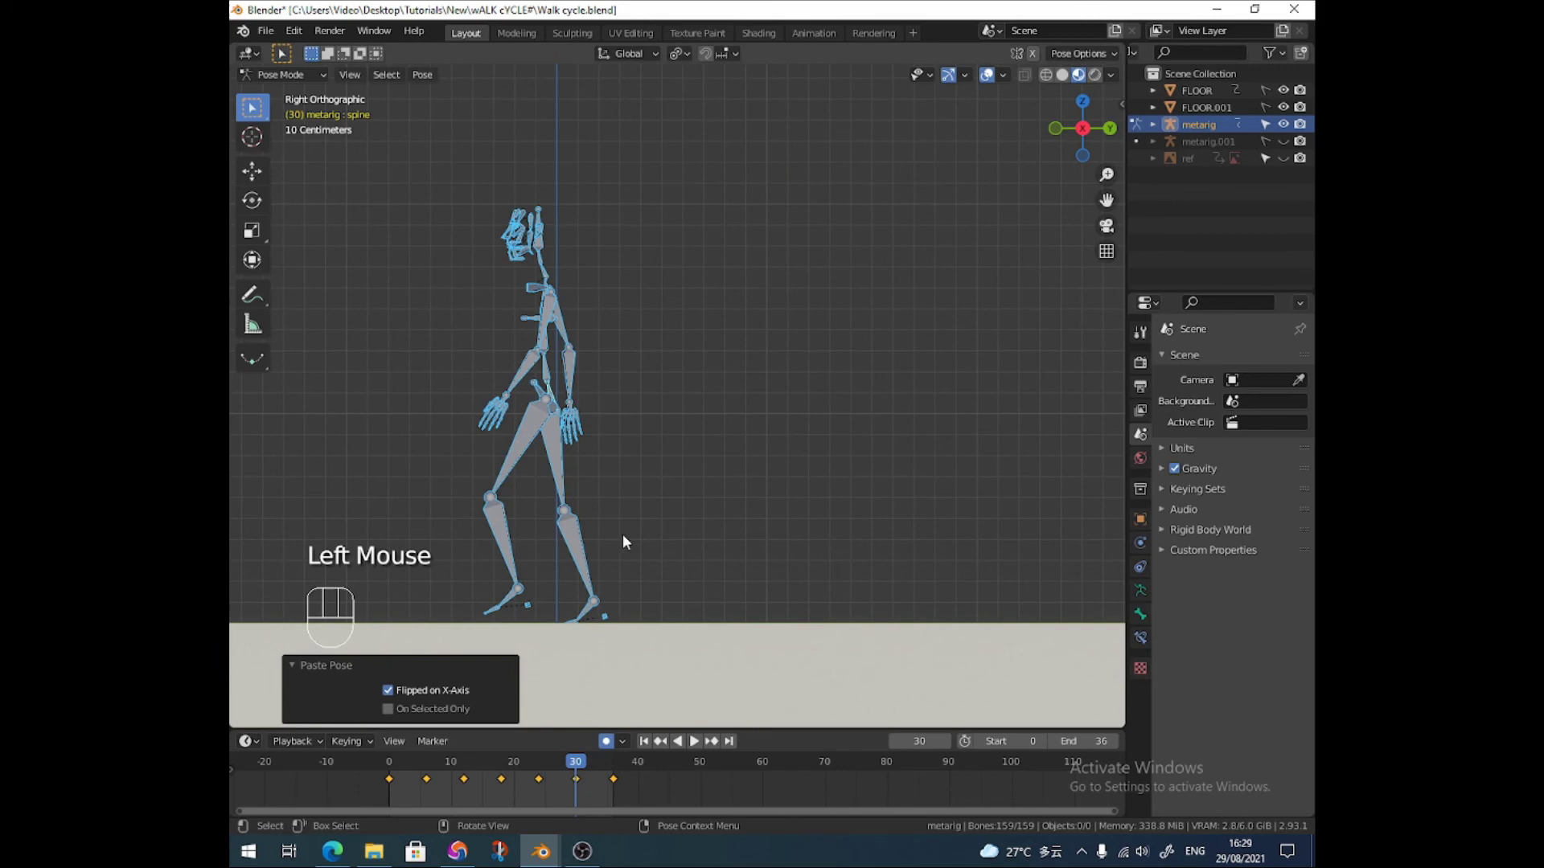
key(space)
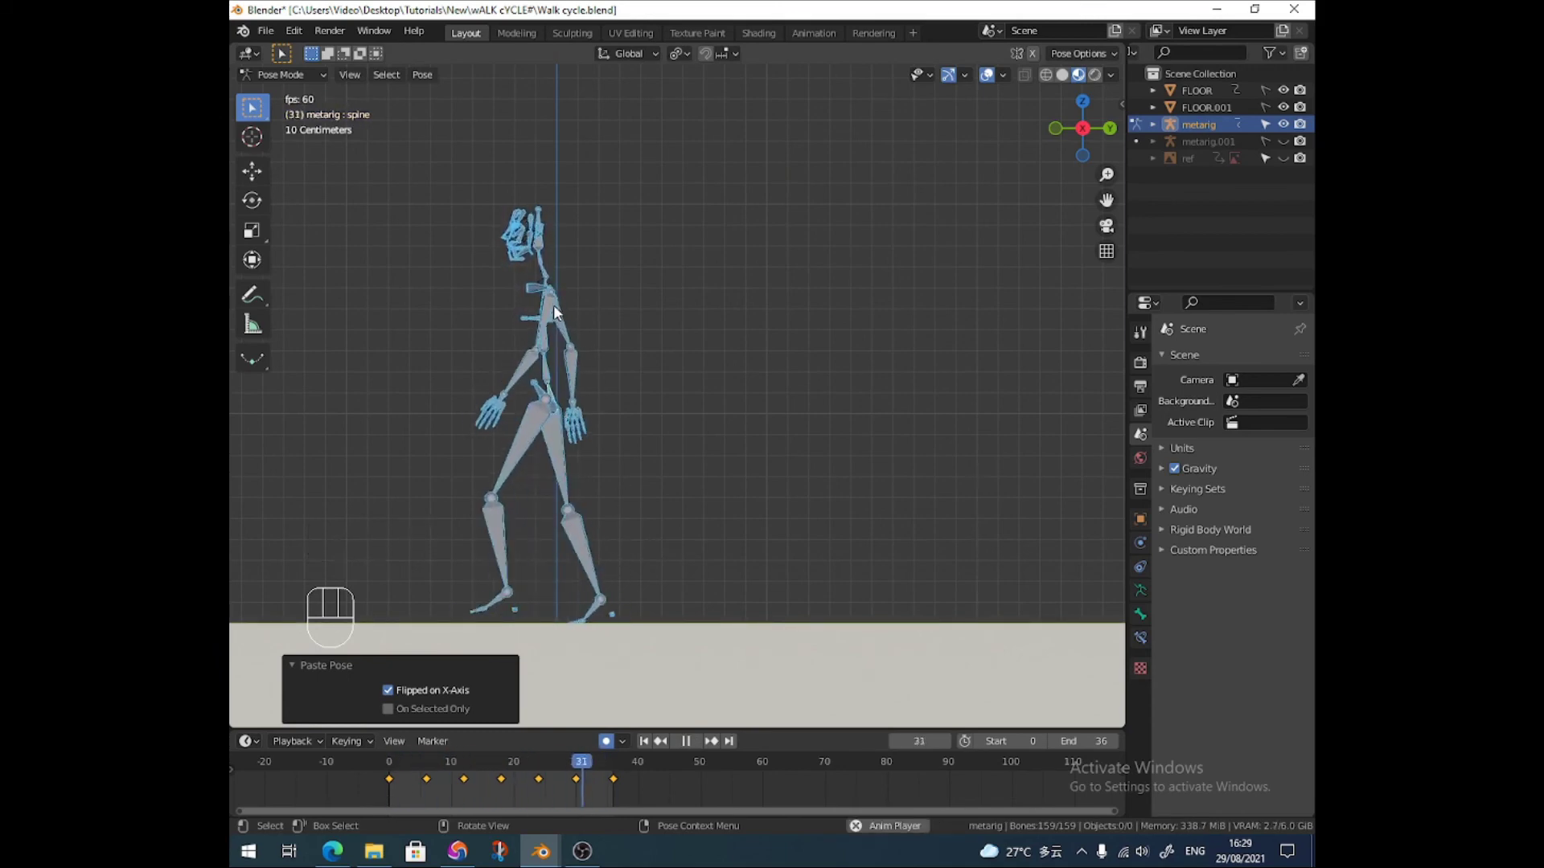
key(space)
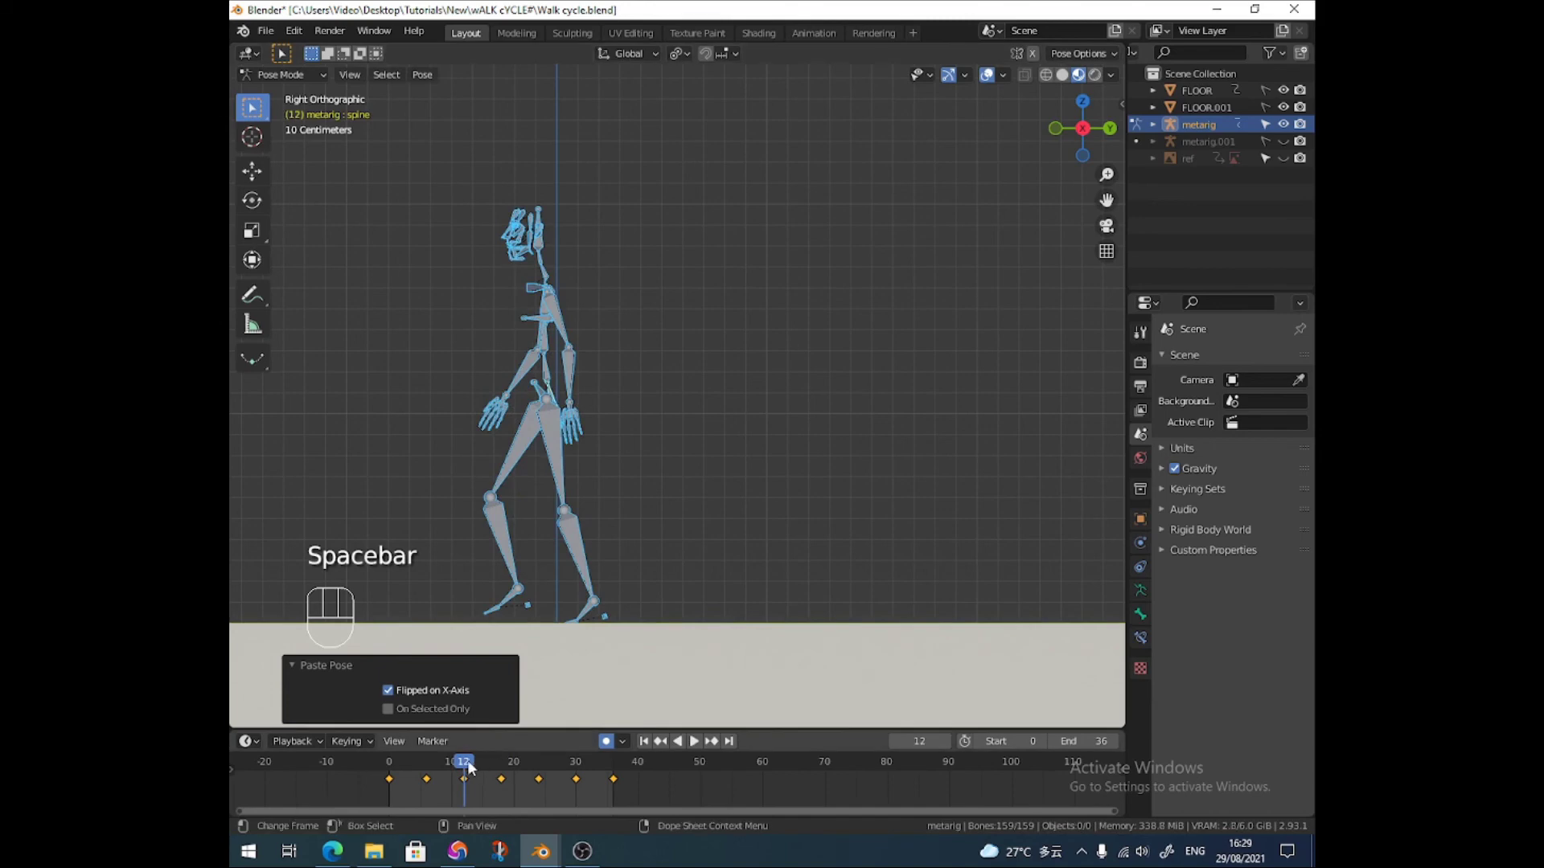
key(space)
drag(469, 767, 537, 764)
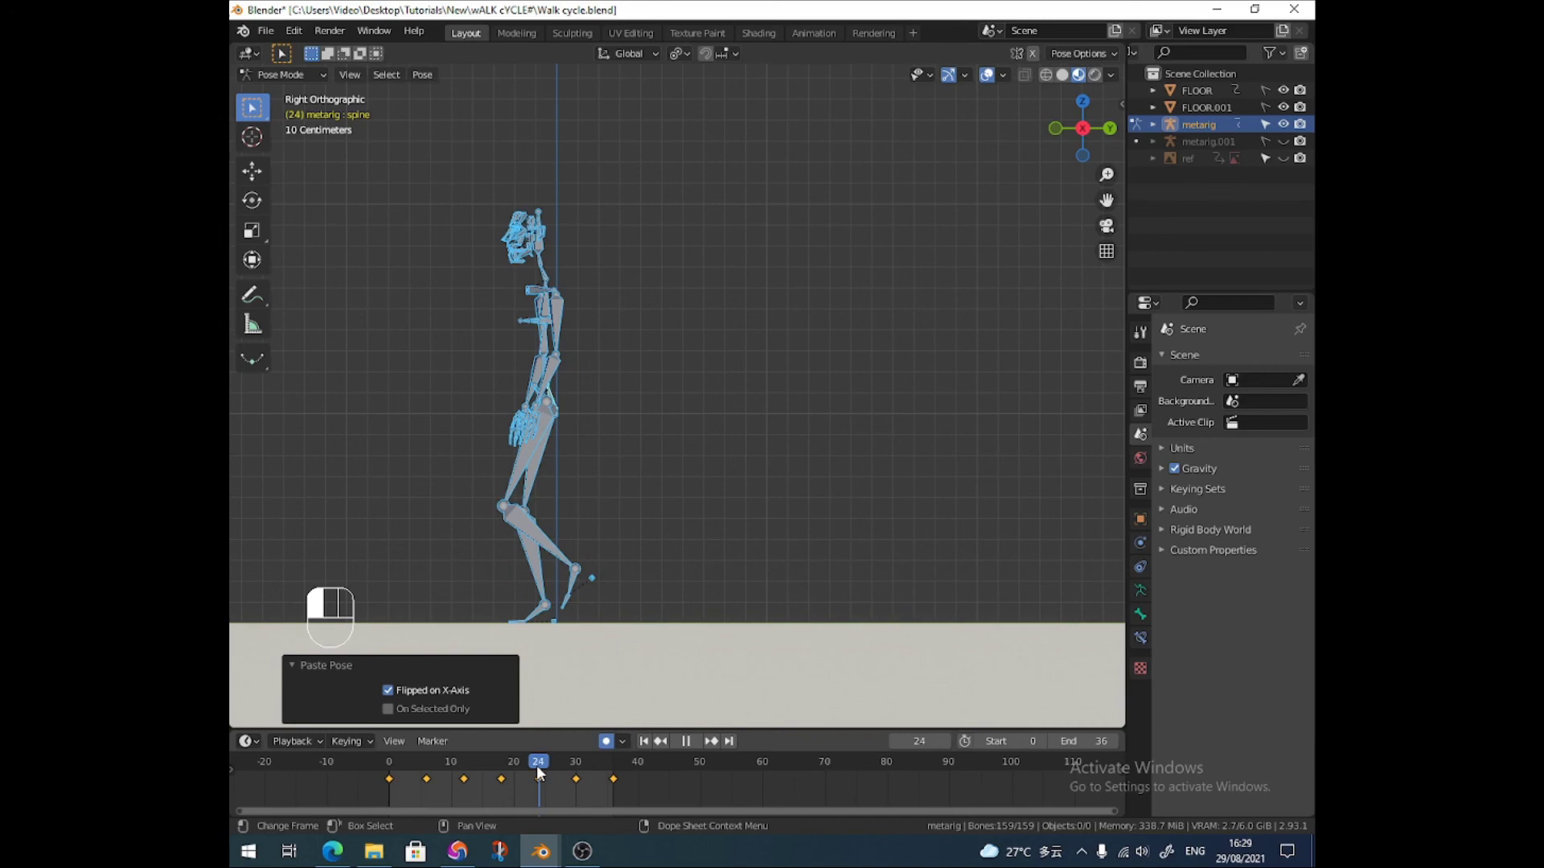
middle_drag(541, 455, 638, 480)
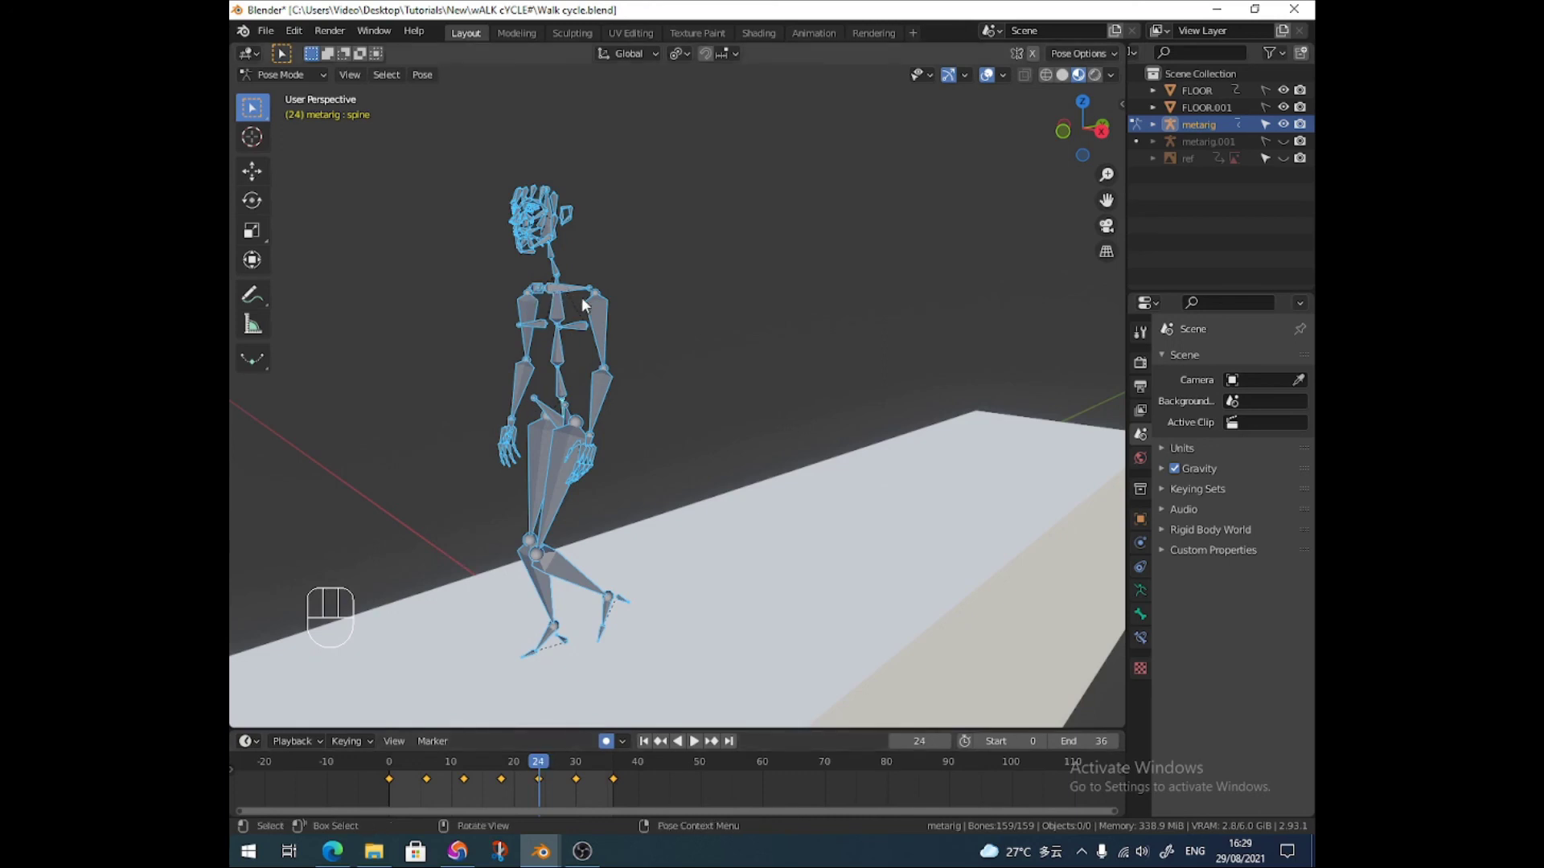
Step through frames 0–36 in perspective, then play the walk in right side view
middle_drag(584, 304, 576, 307)
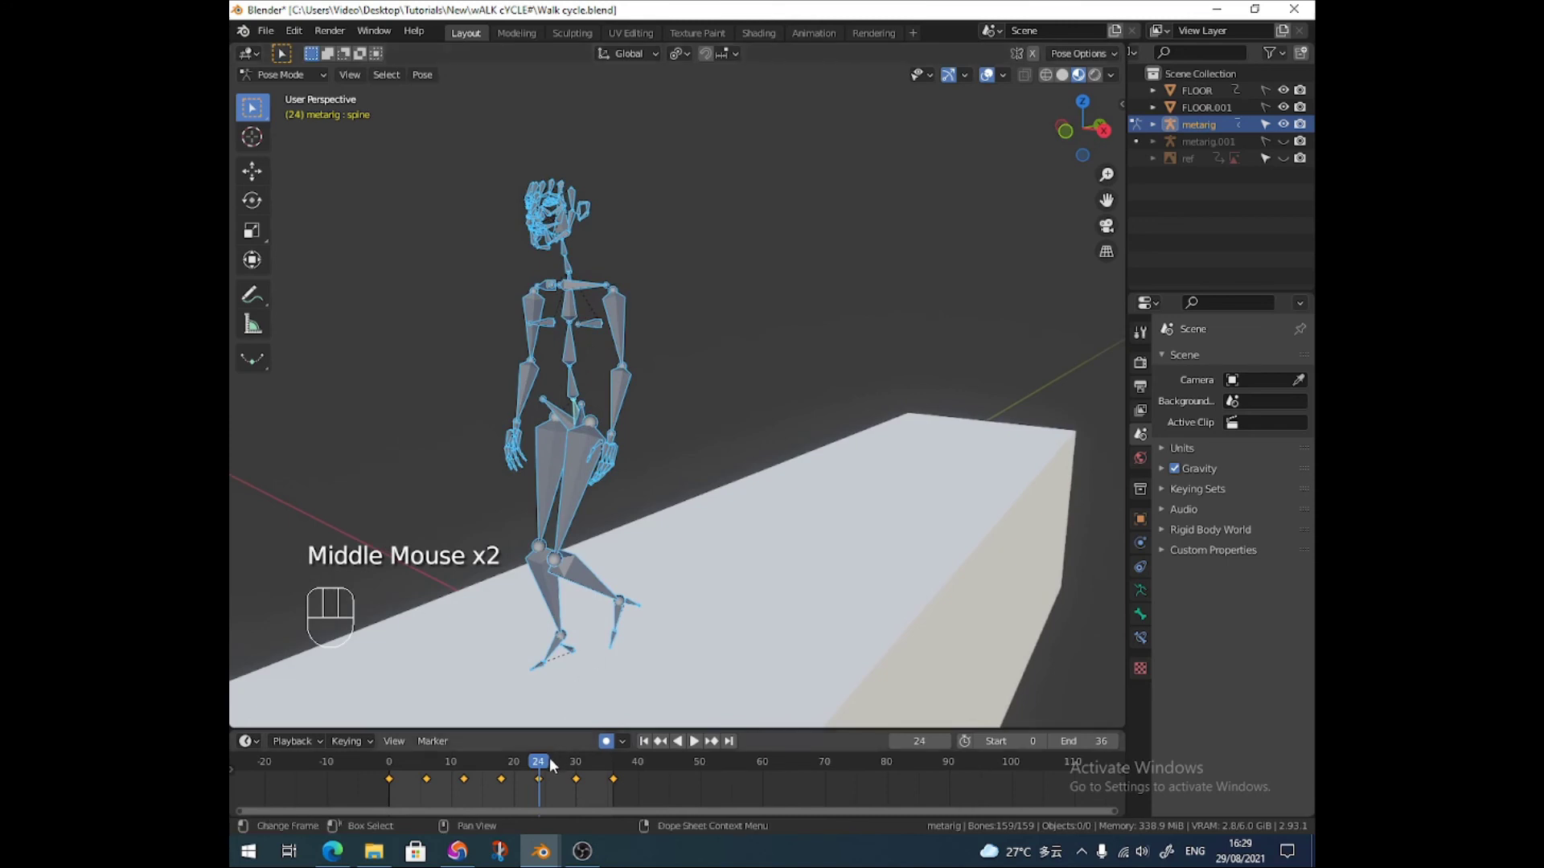
drag(551, 765, 392, 772)
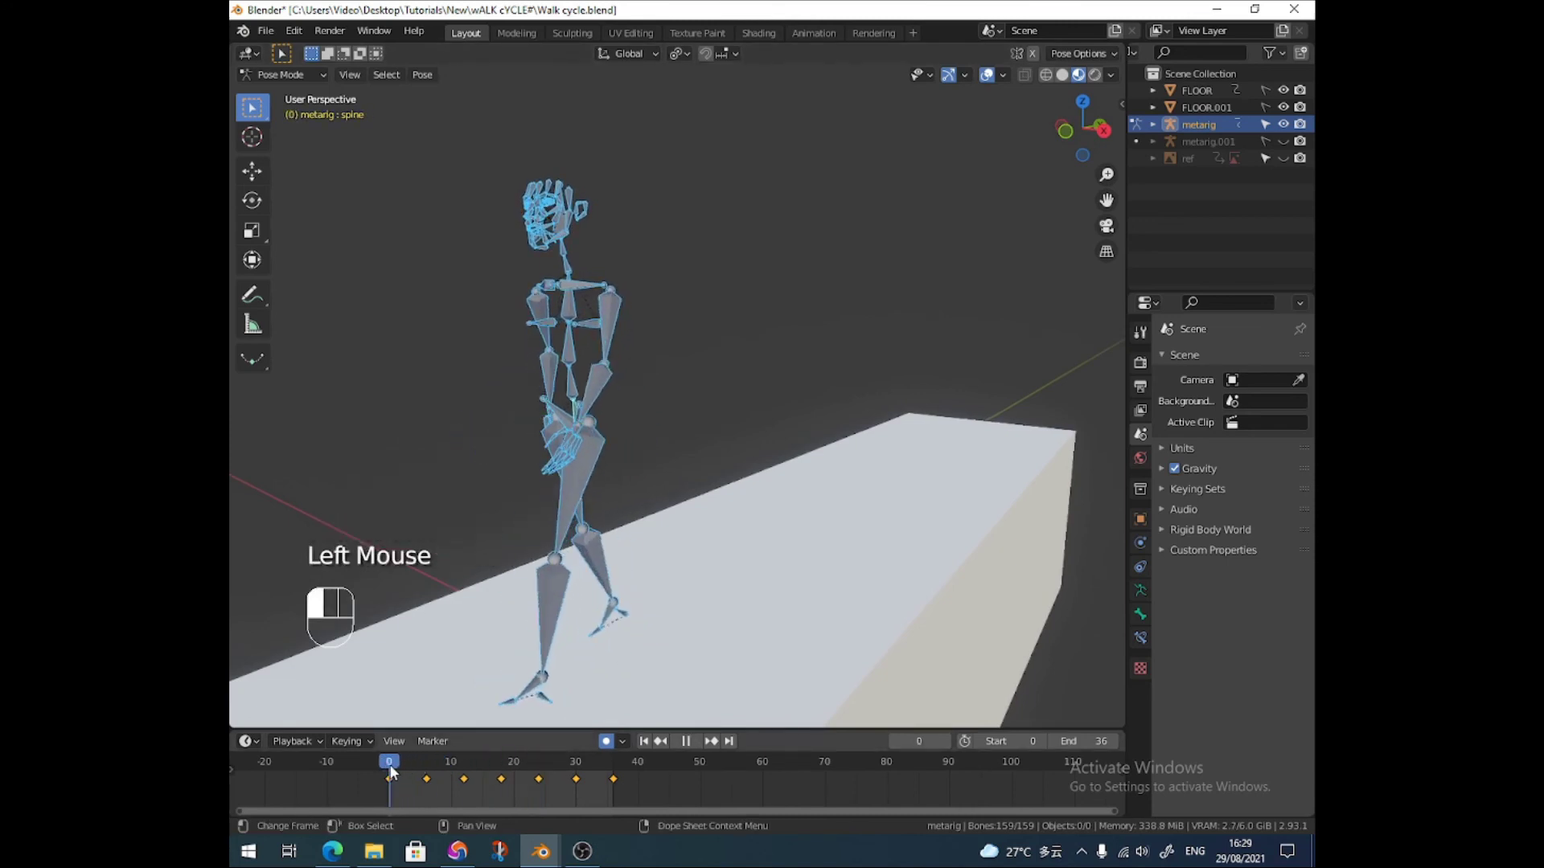
middle_drag(495, 563, 413, 514)
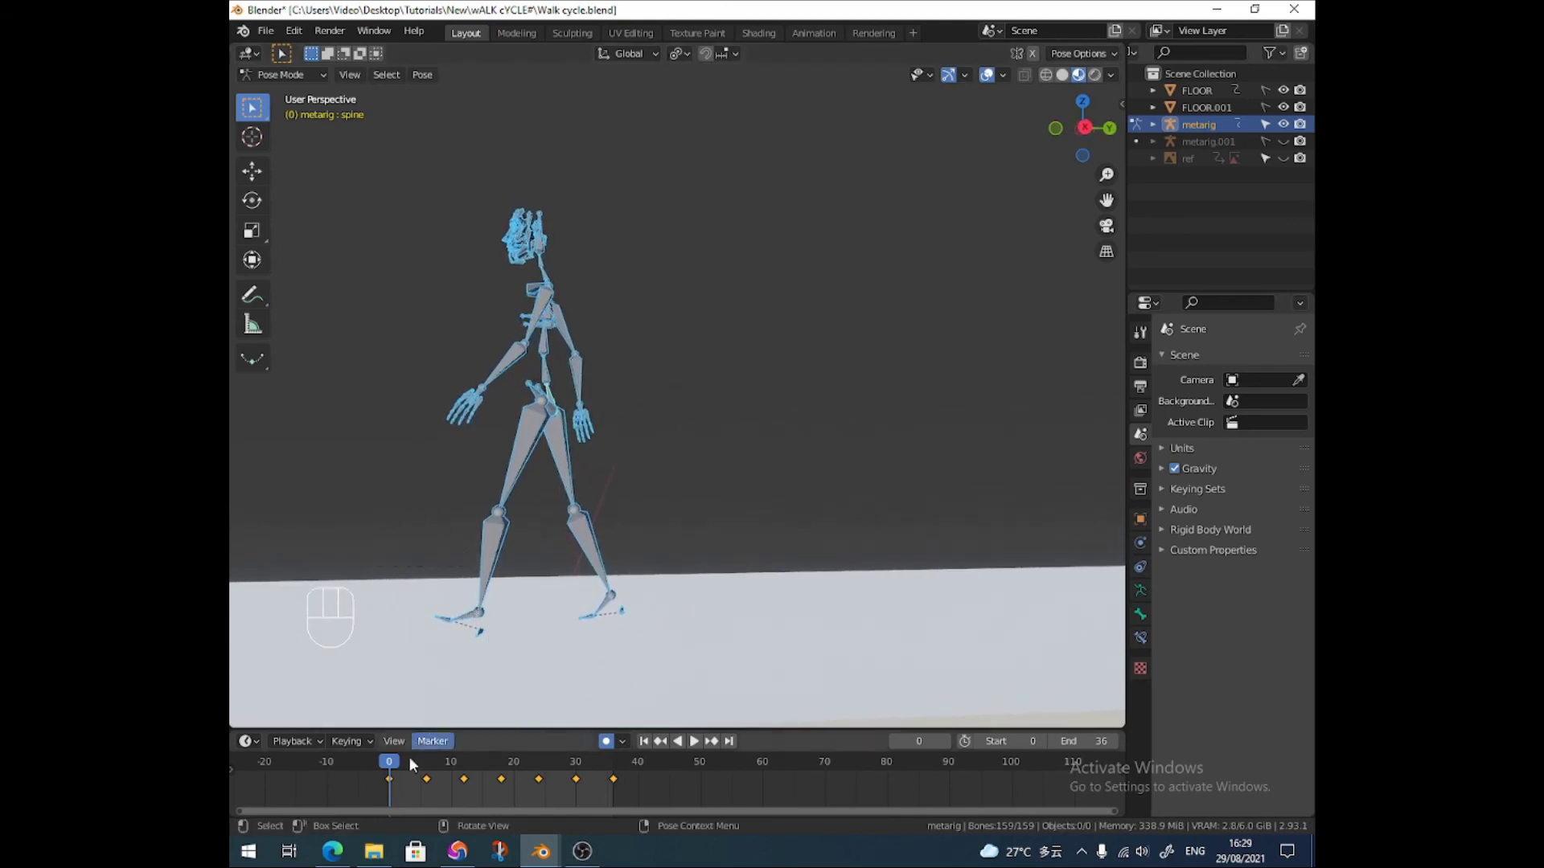
drag(392, 765, 428, 771)
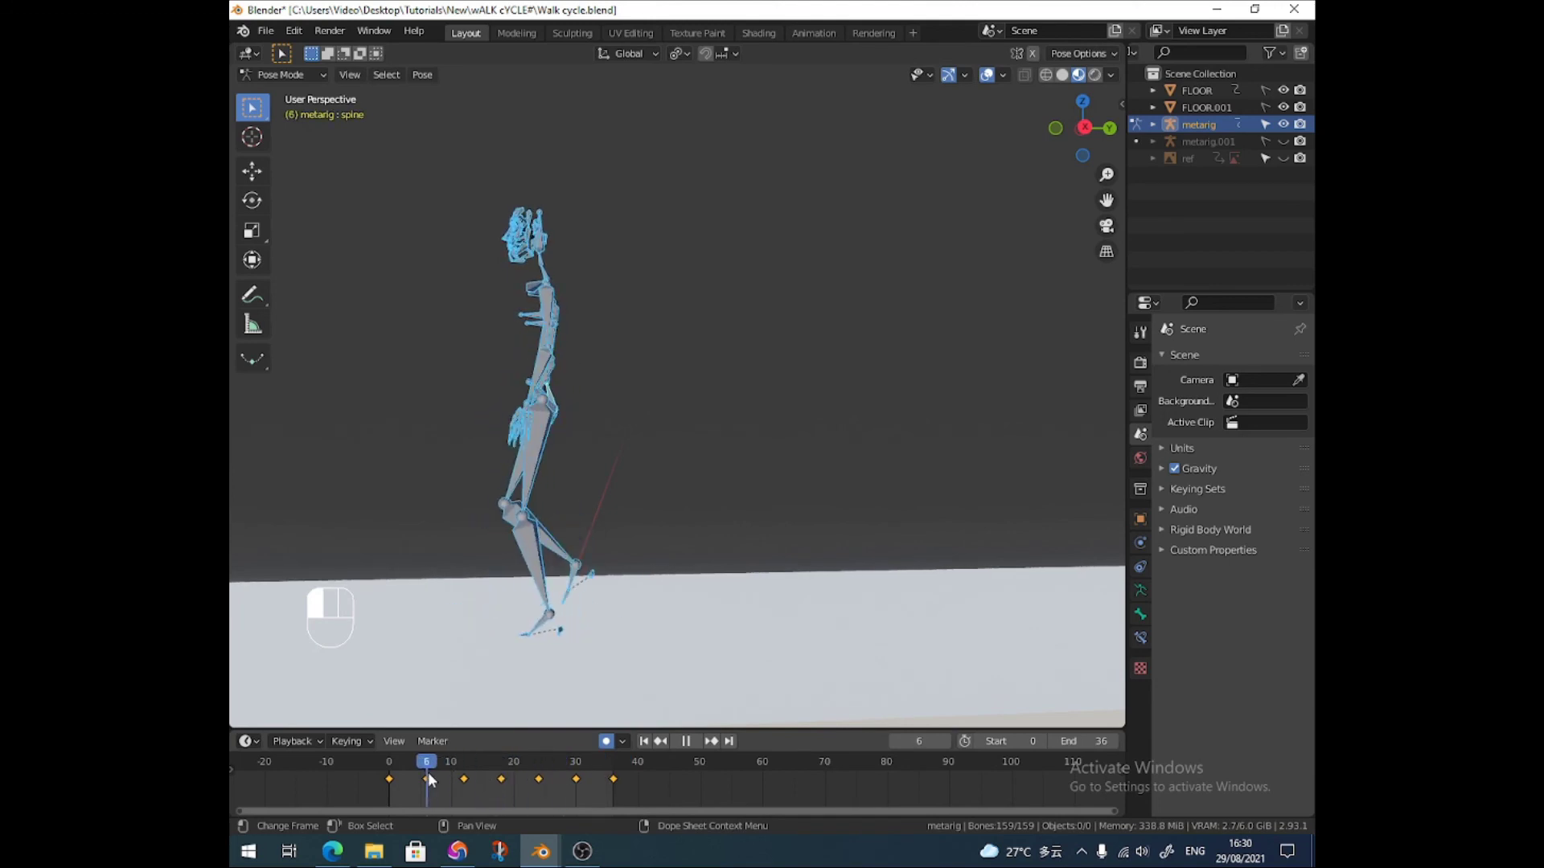
drag(428, 771, 464, 772)
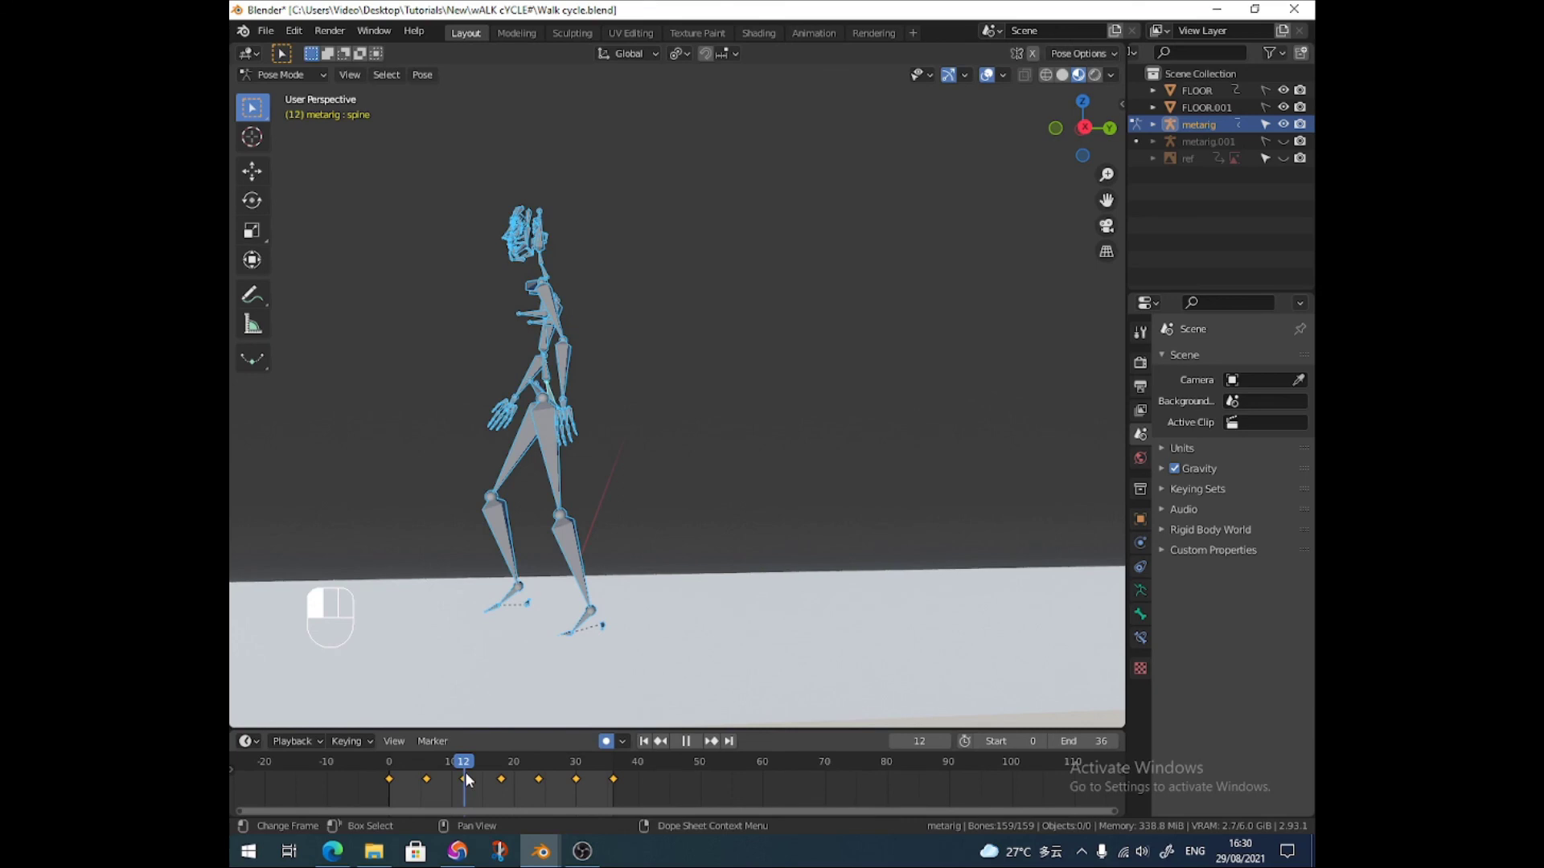
drag(465, 772, 576, 765)
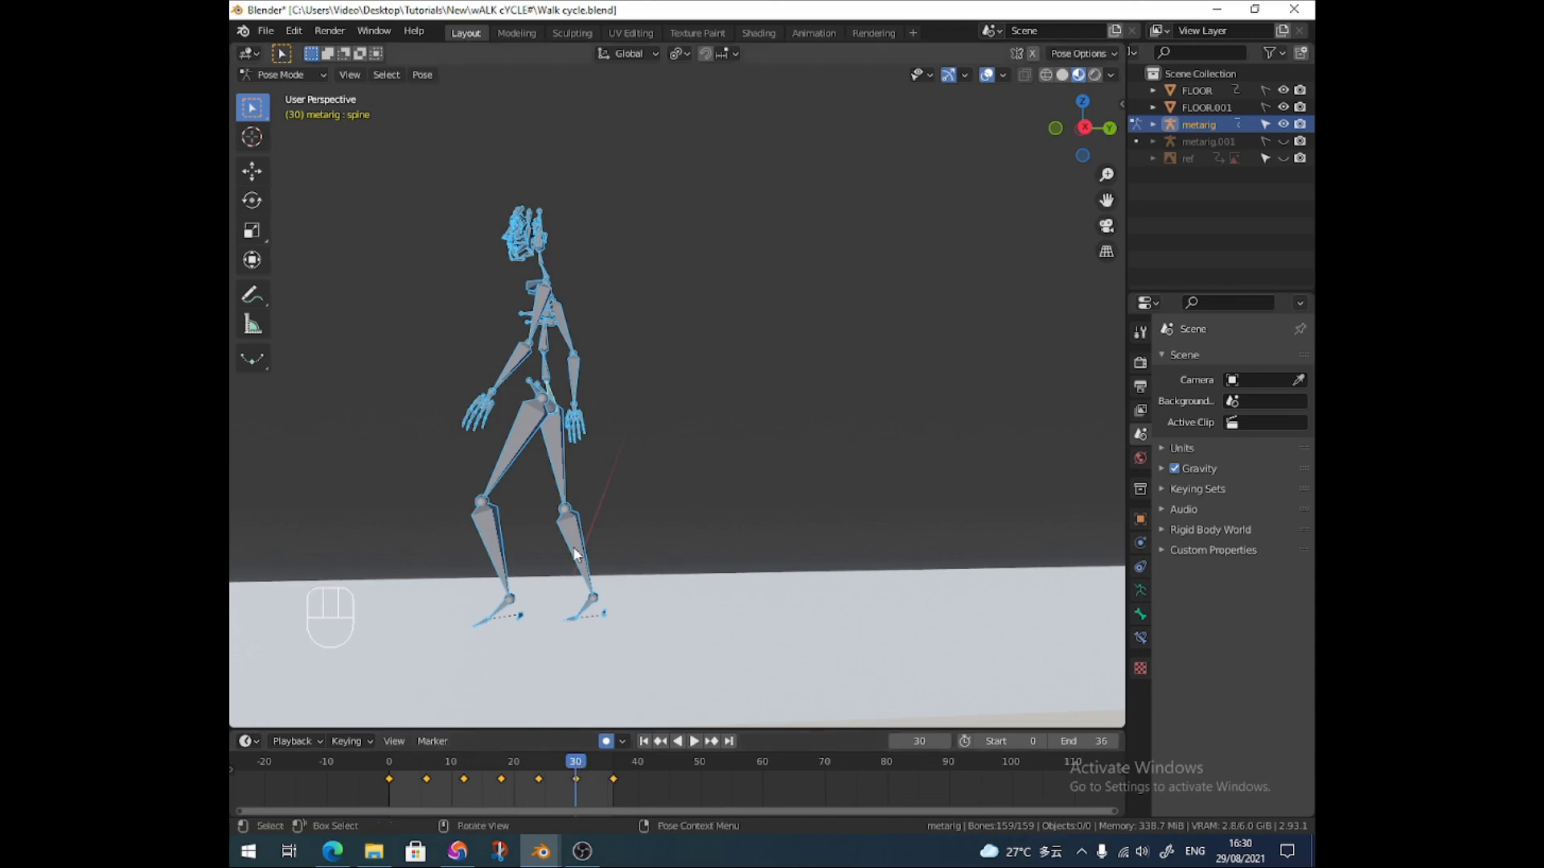
key(KP_3)
key(space)
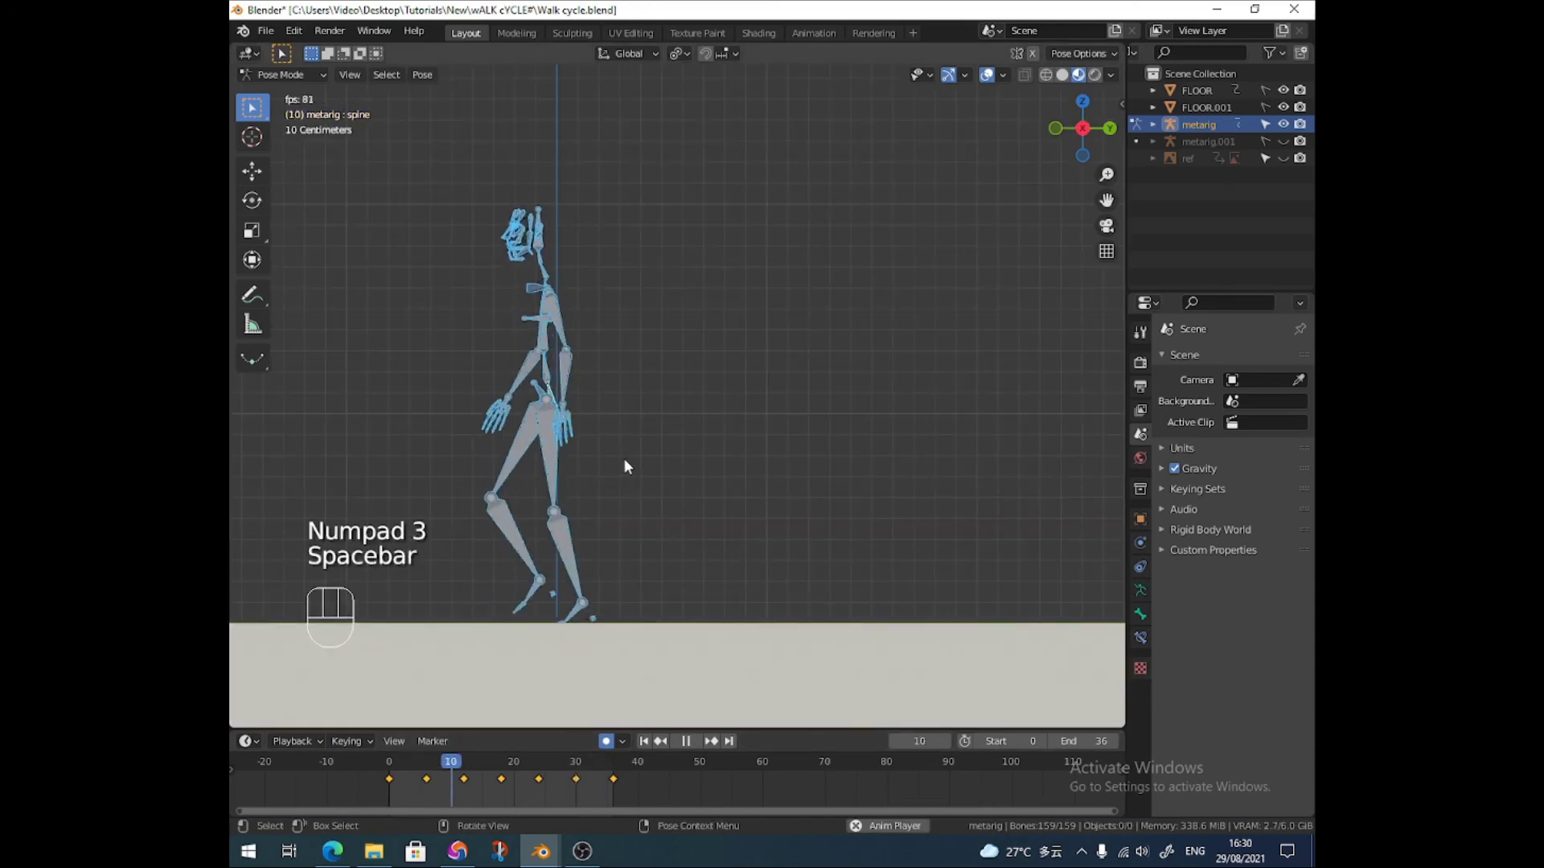